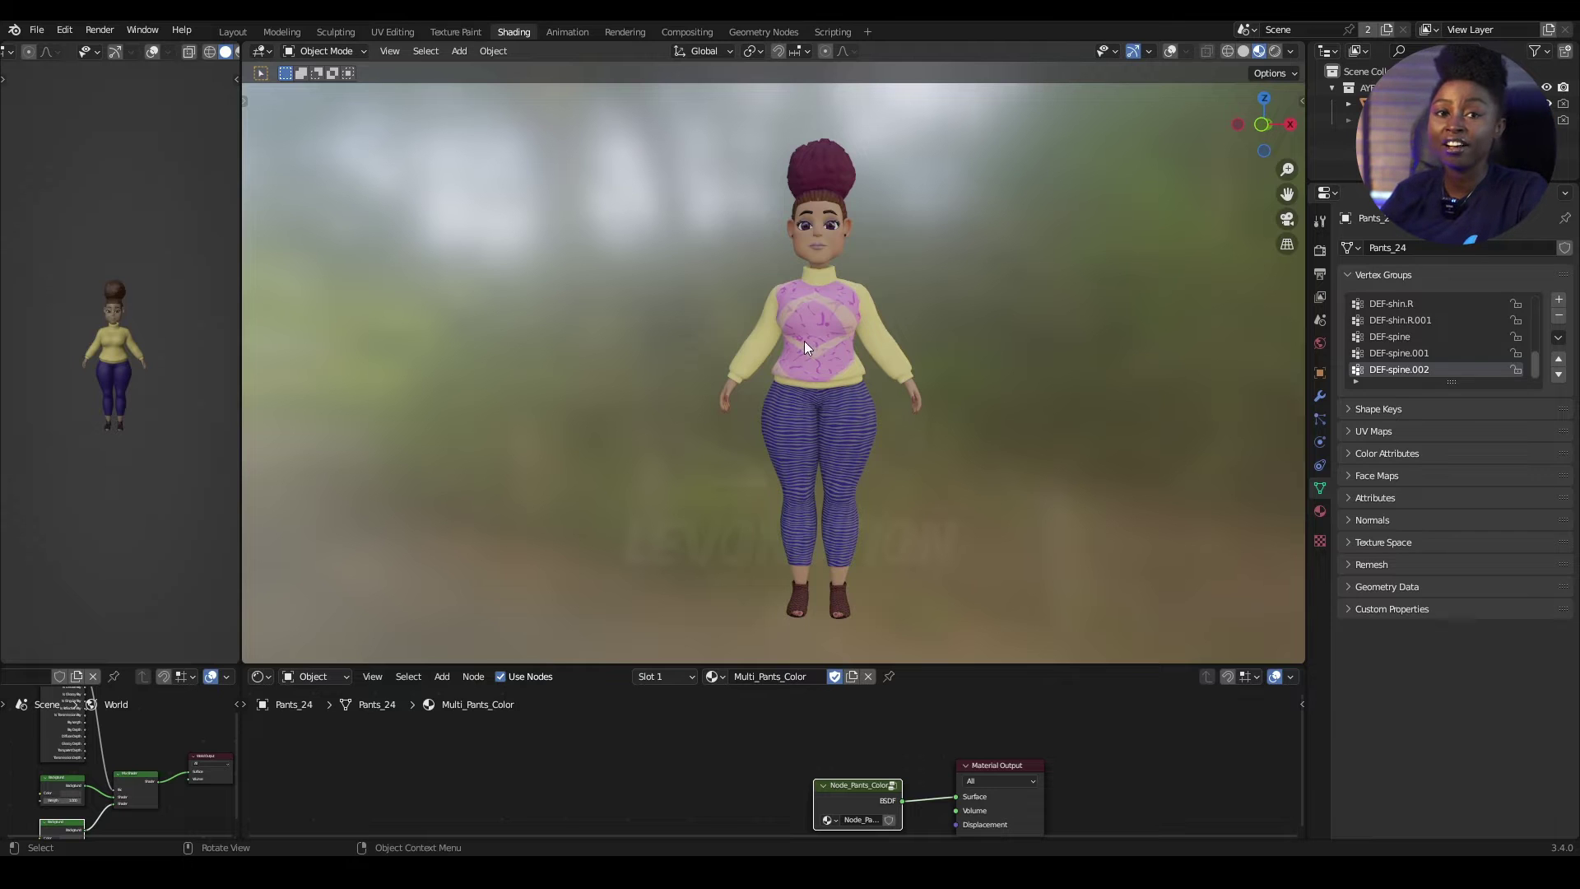
shift+middle_drag(901, 403, 906, 401)
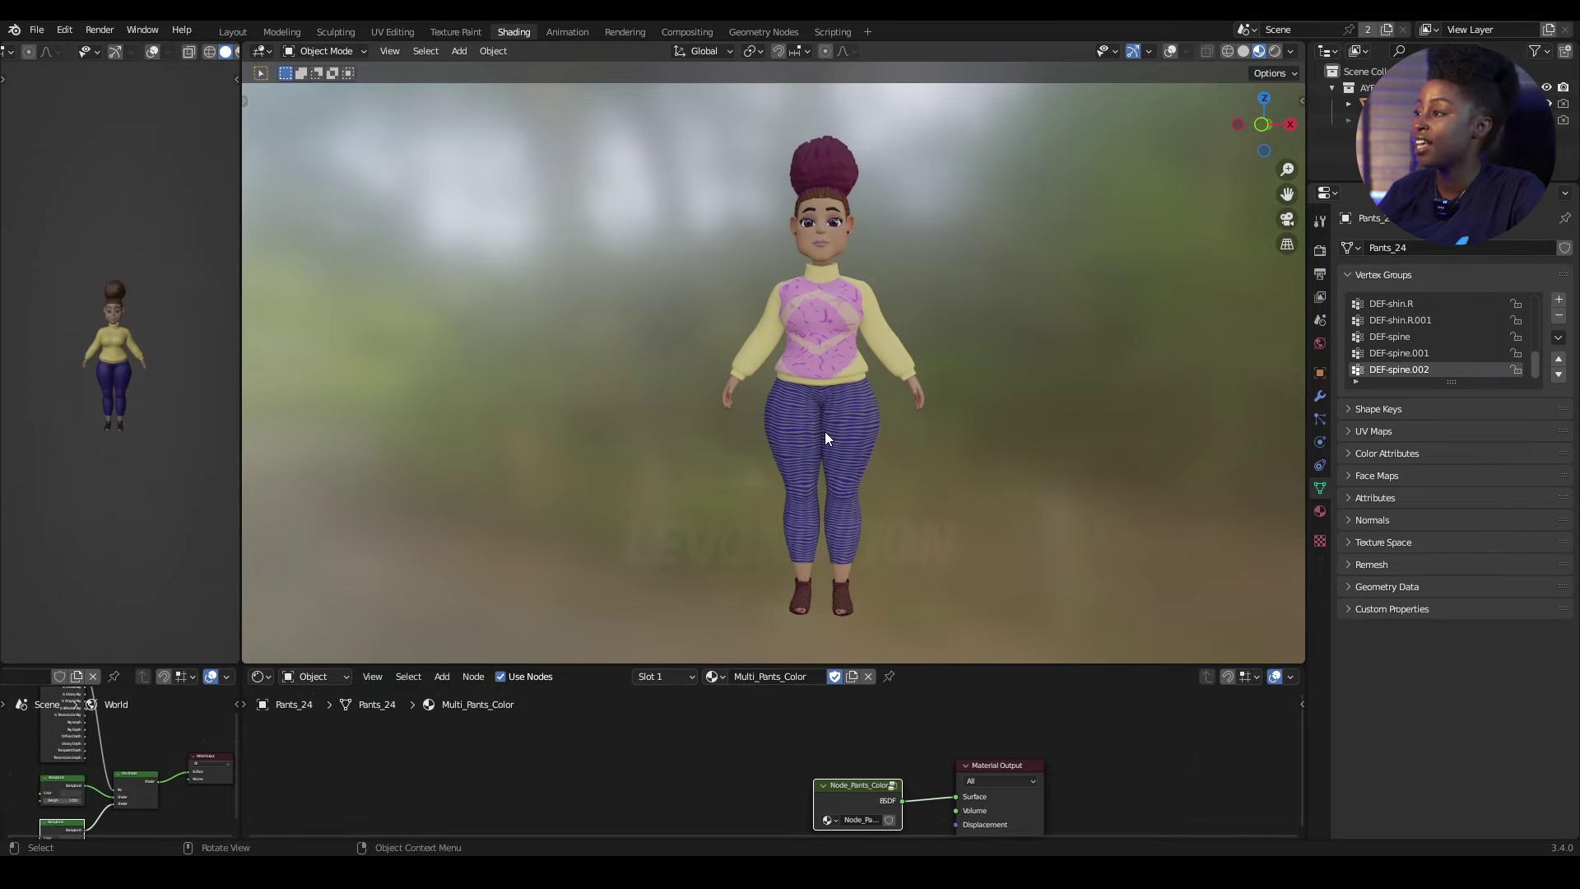
ctrl+middle_drag(824, 431, 834, 423)
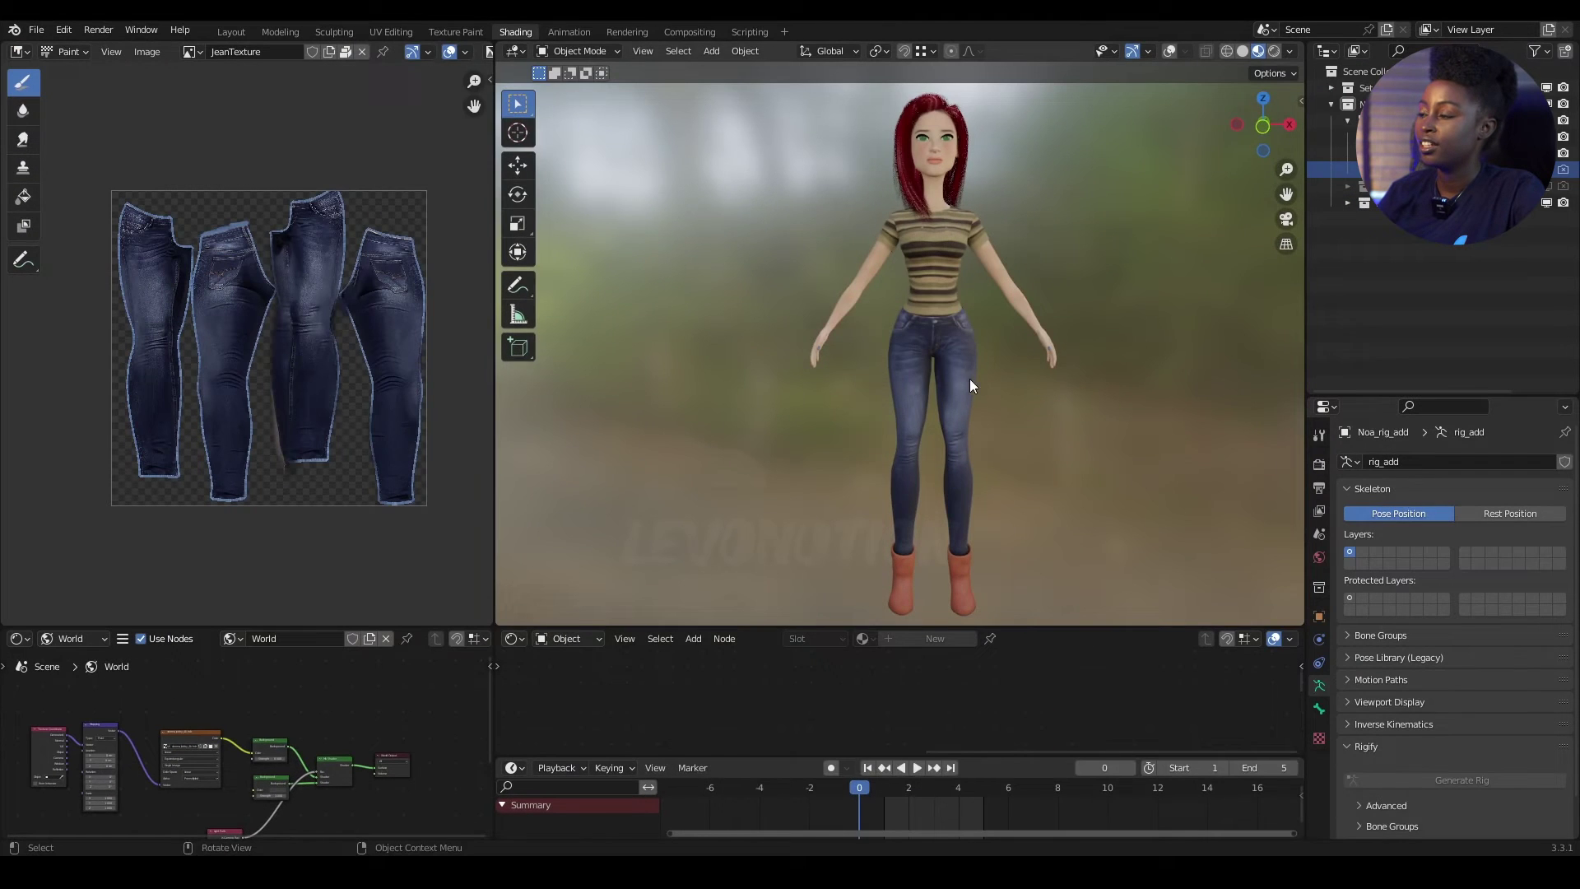
middle_drag(969, 378, 957, 372)
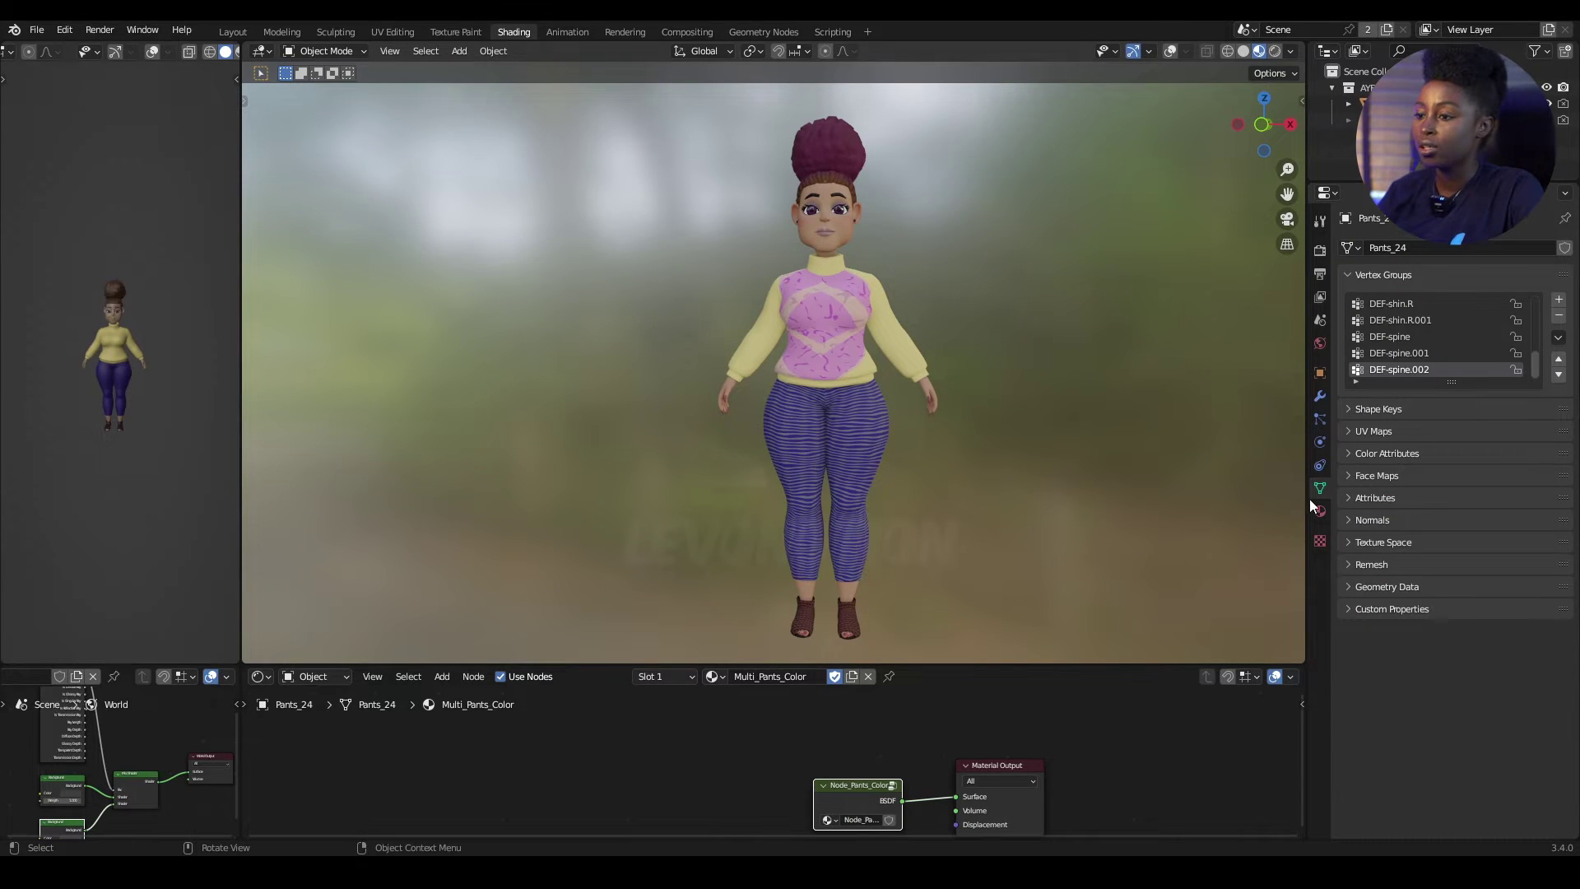
Assign the existing Finished Jean material to the pants
click(1320, 511)
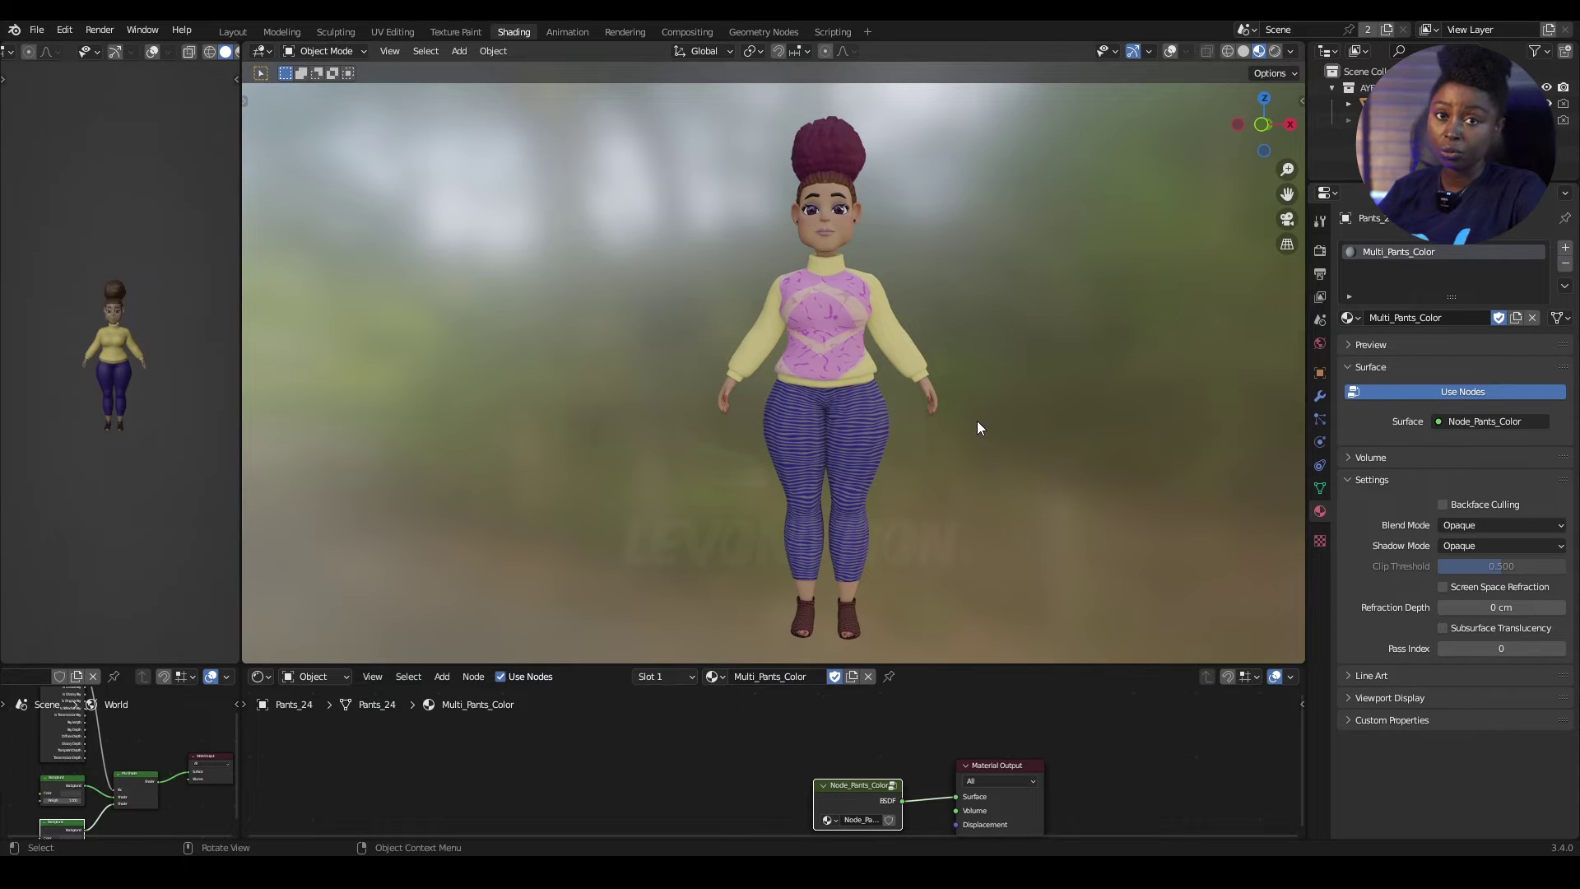
click(1350, 318)
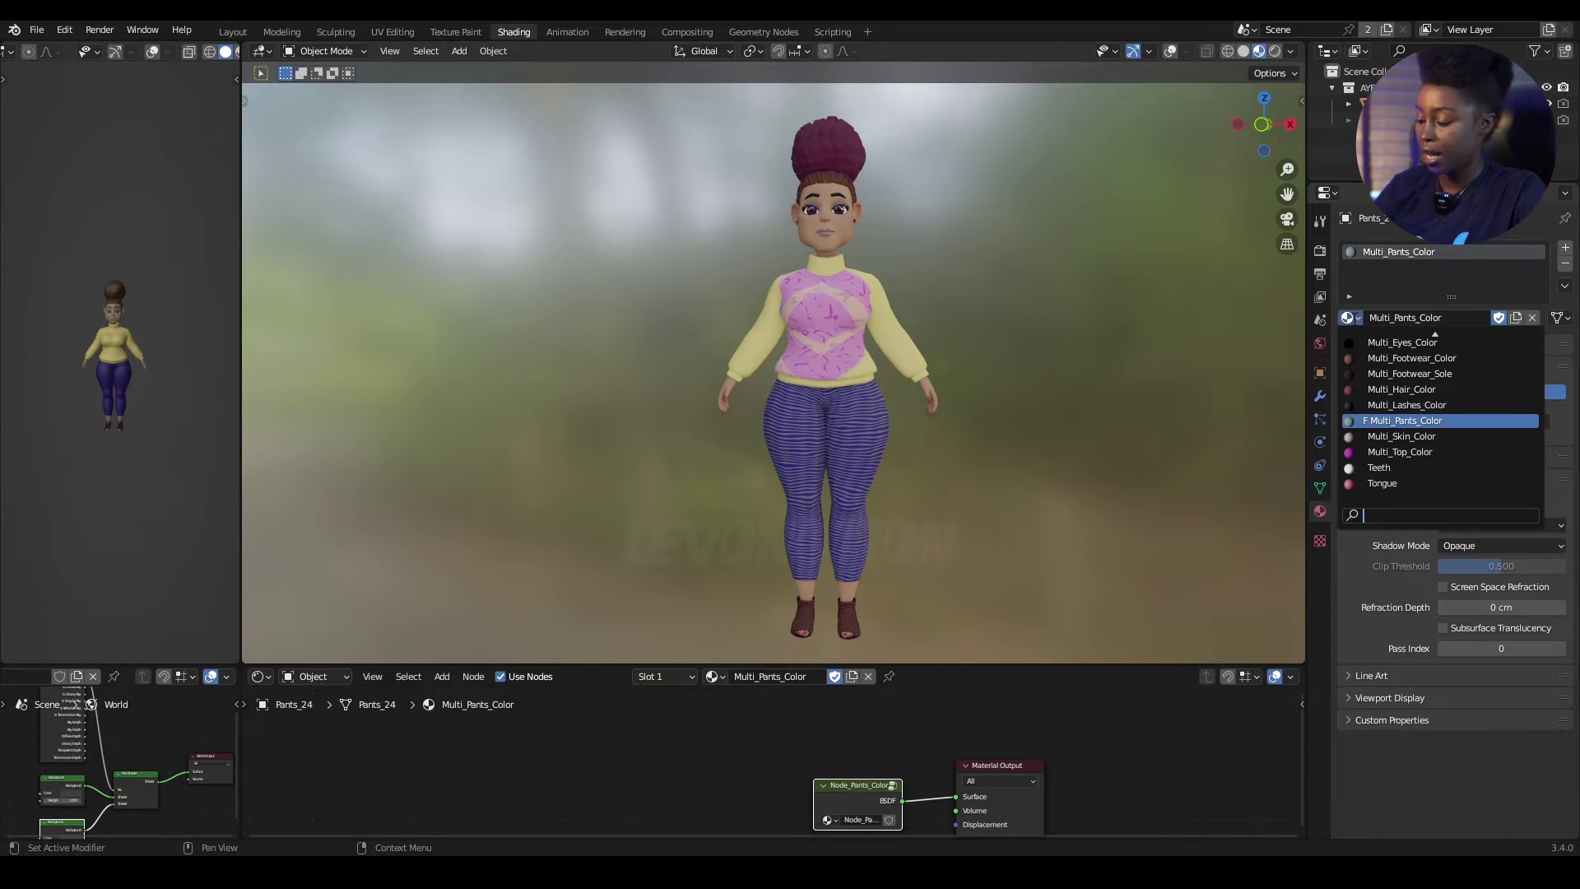
text(j)
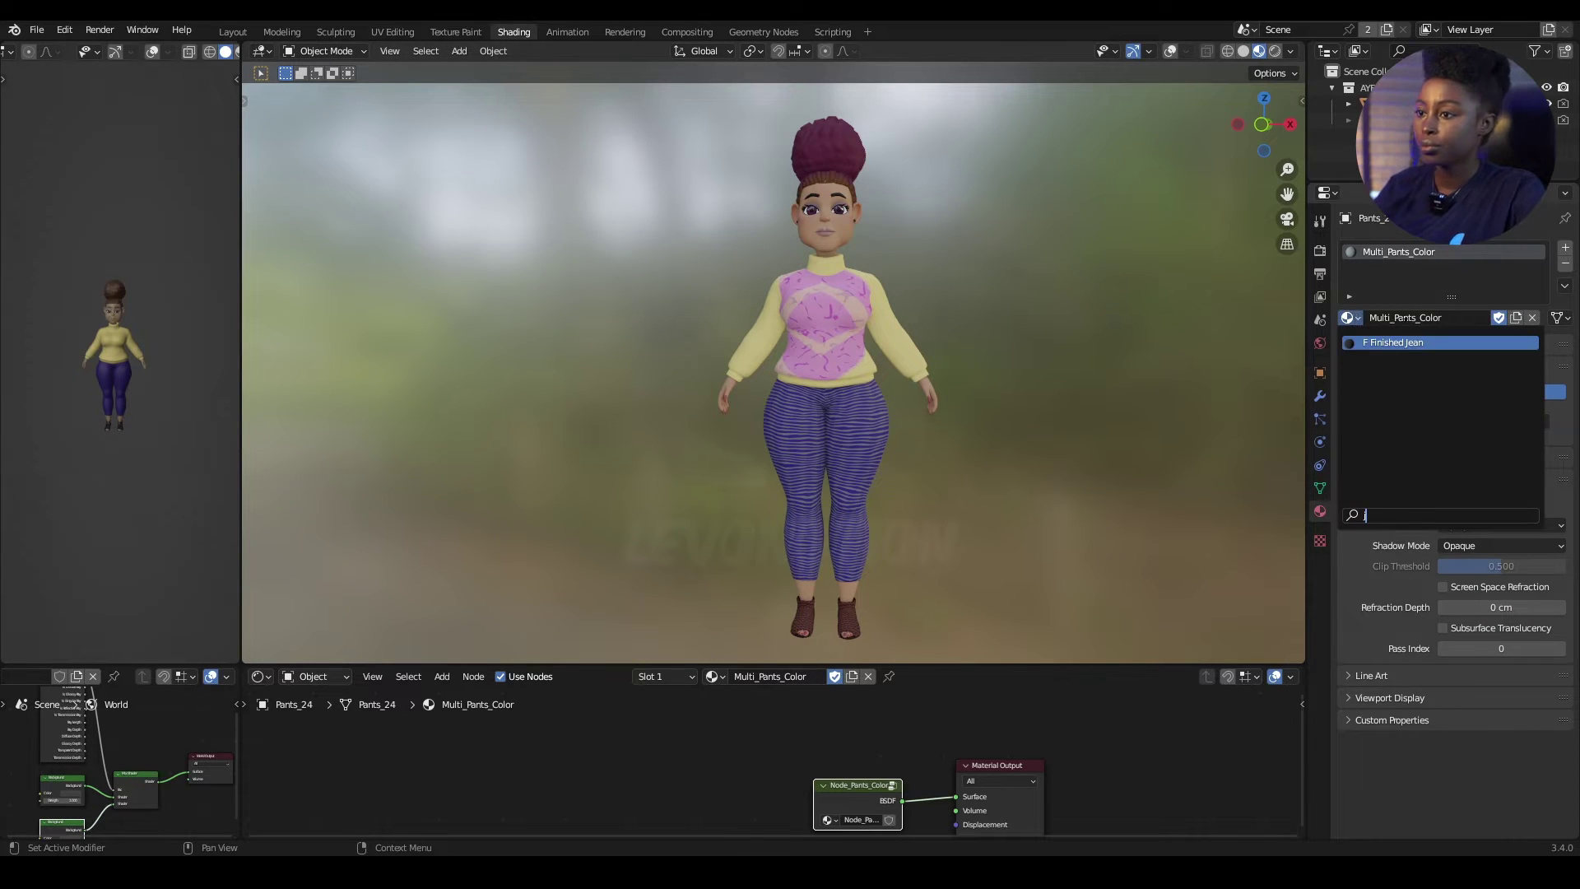
key(Return)
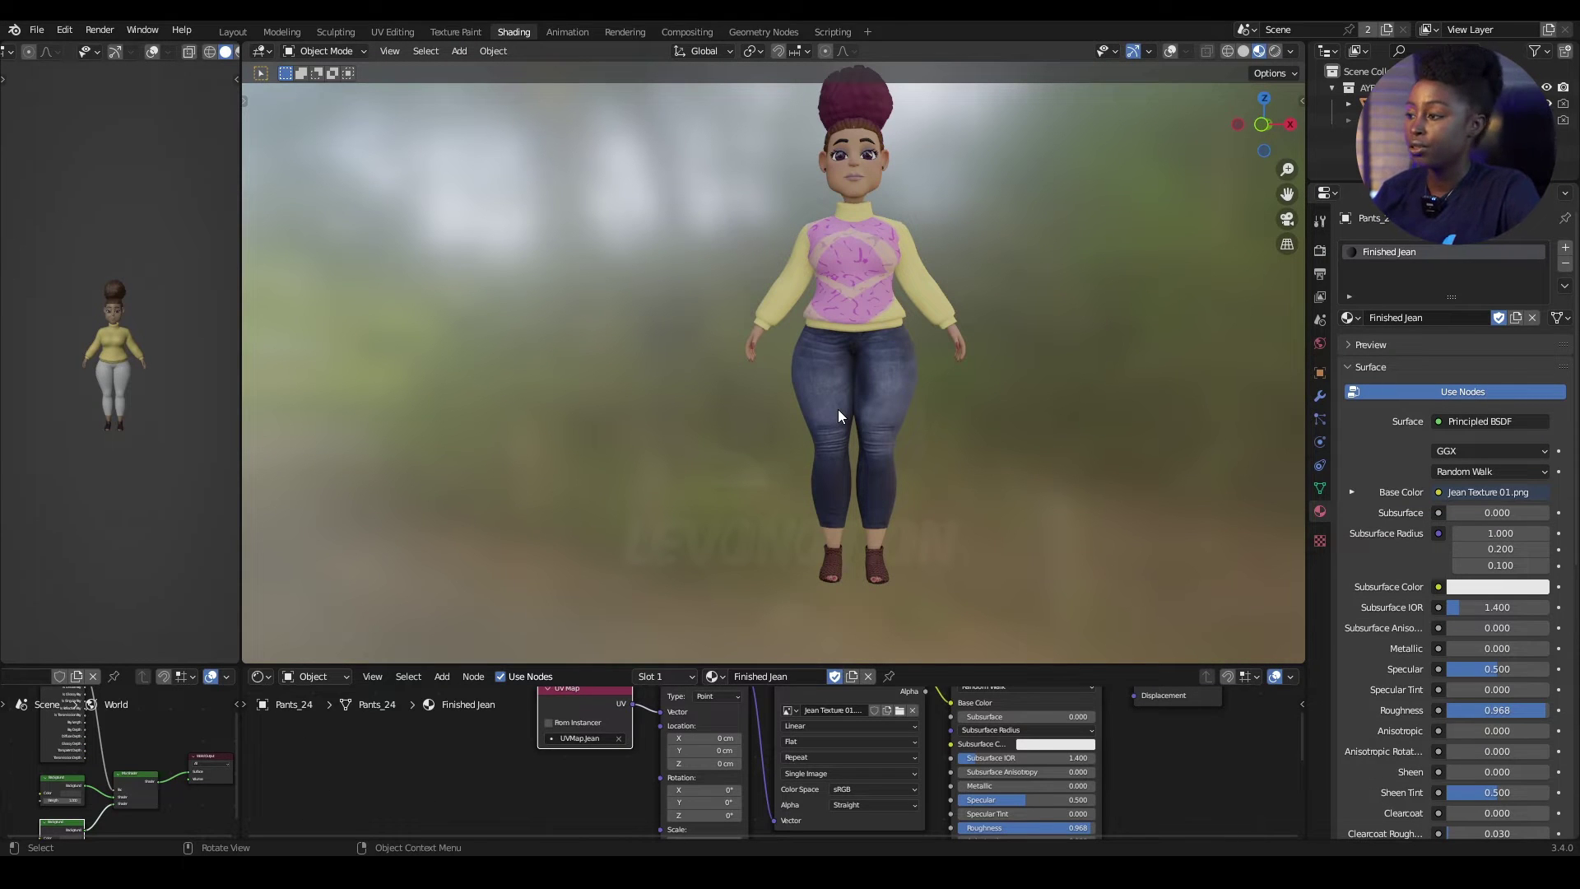
Replace the pants' material with a new one and add Texture Coordinate, Mapping and Image Texture nodes to its Principled BSDF
click(1565, 265)
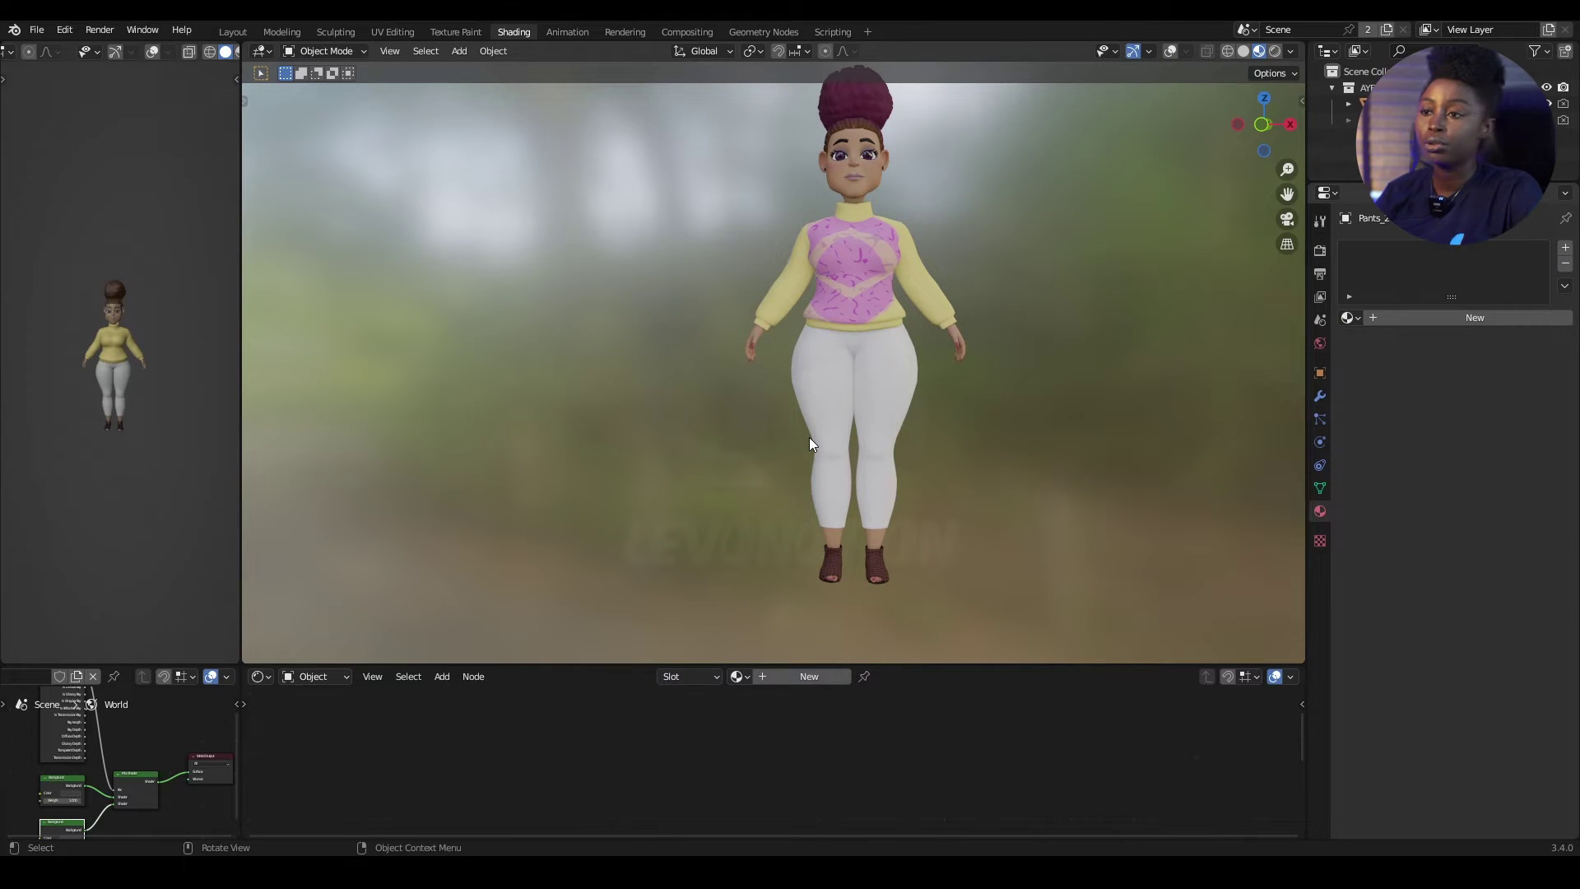
click(1466, 316)
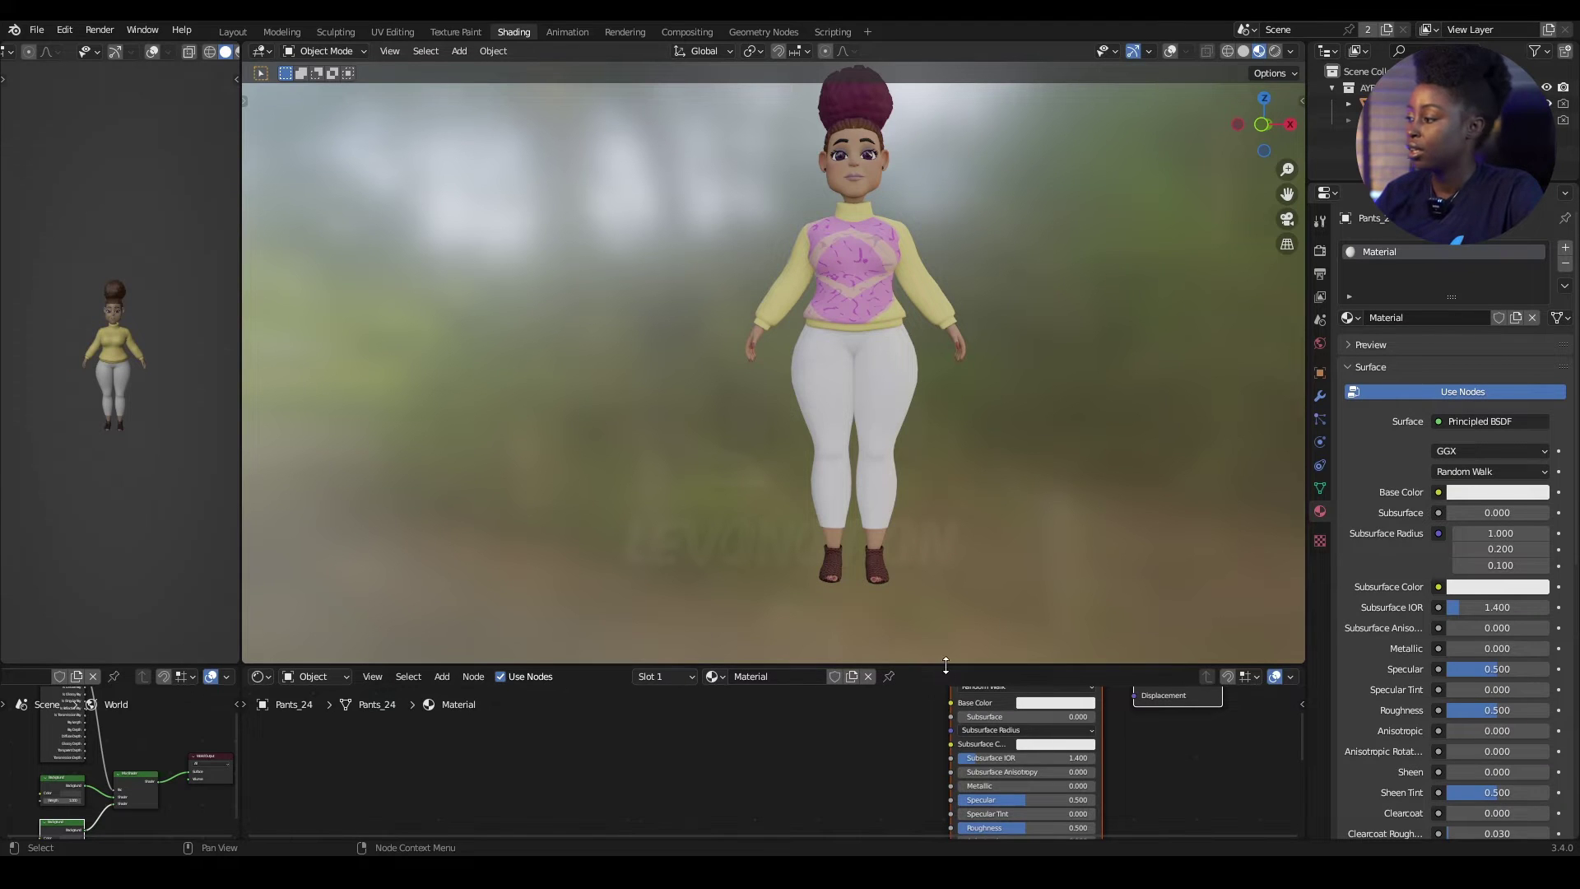
drag(944, 668, 952, 441)
middle_drag(996, 593, 997, 650)
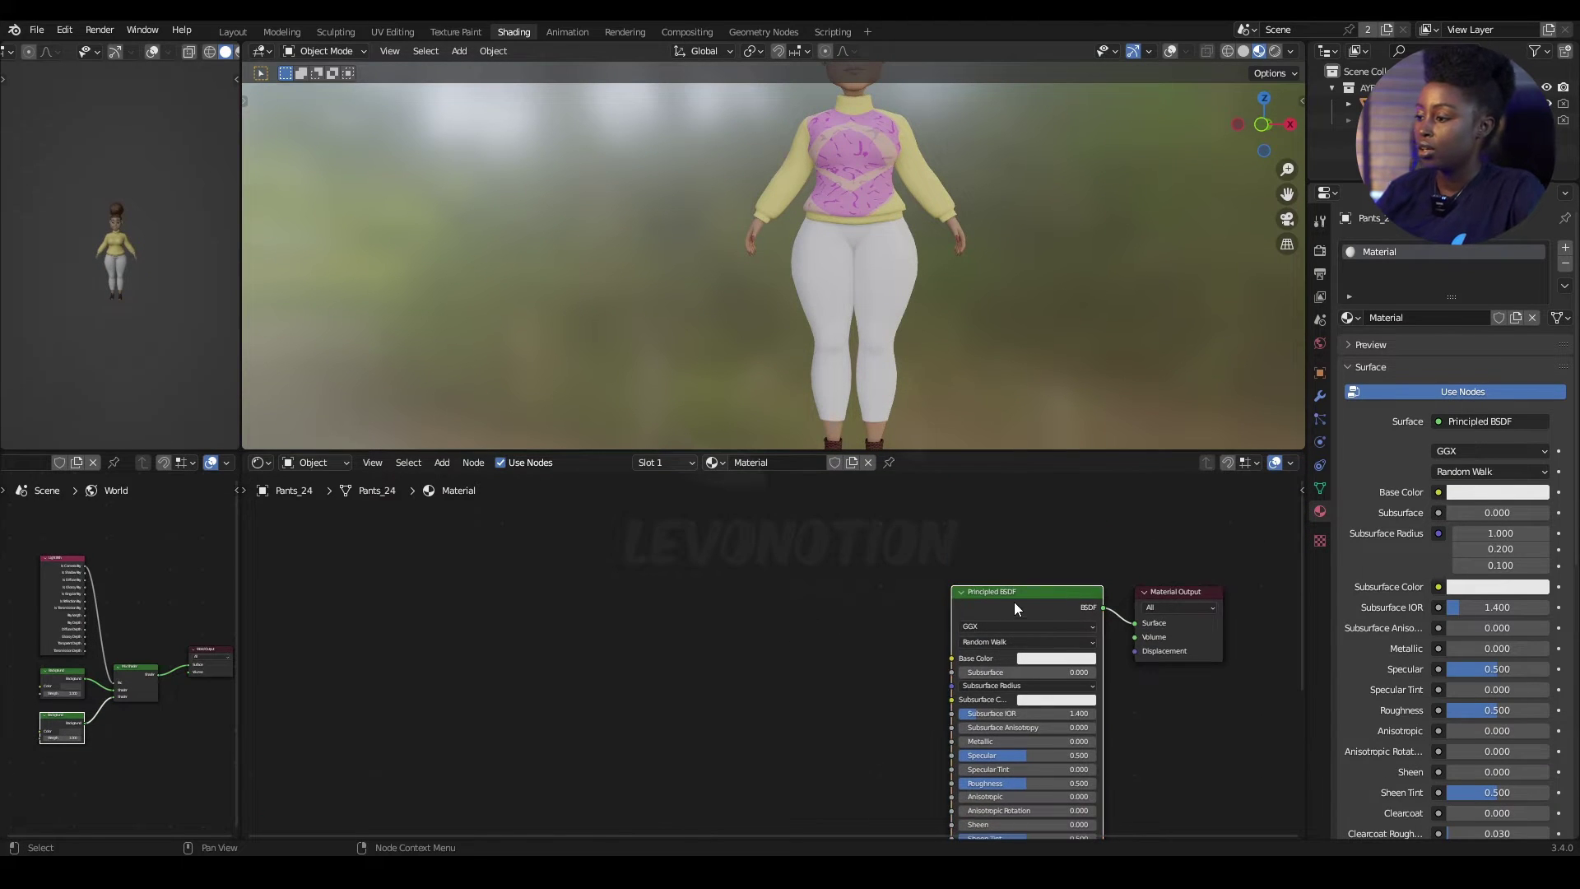
key(ctrl+t)
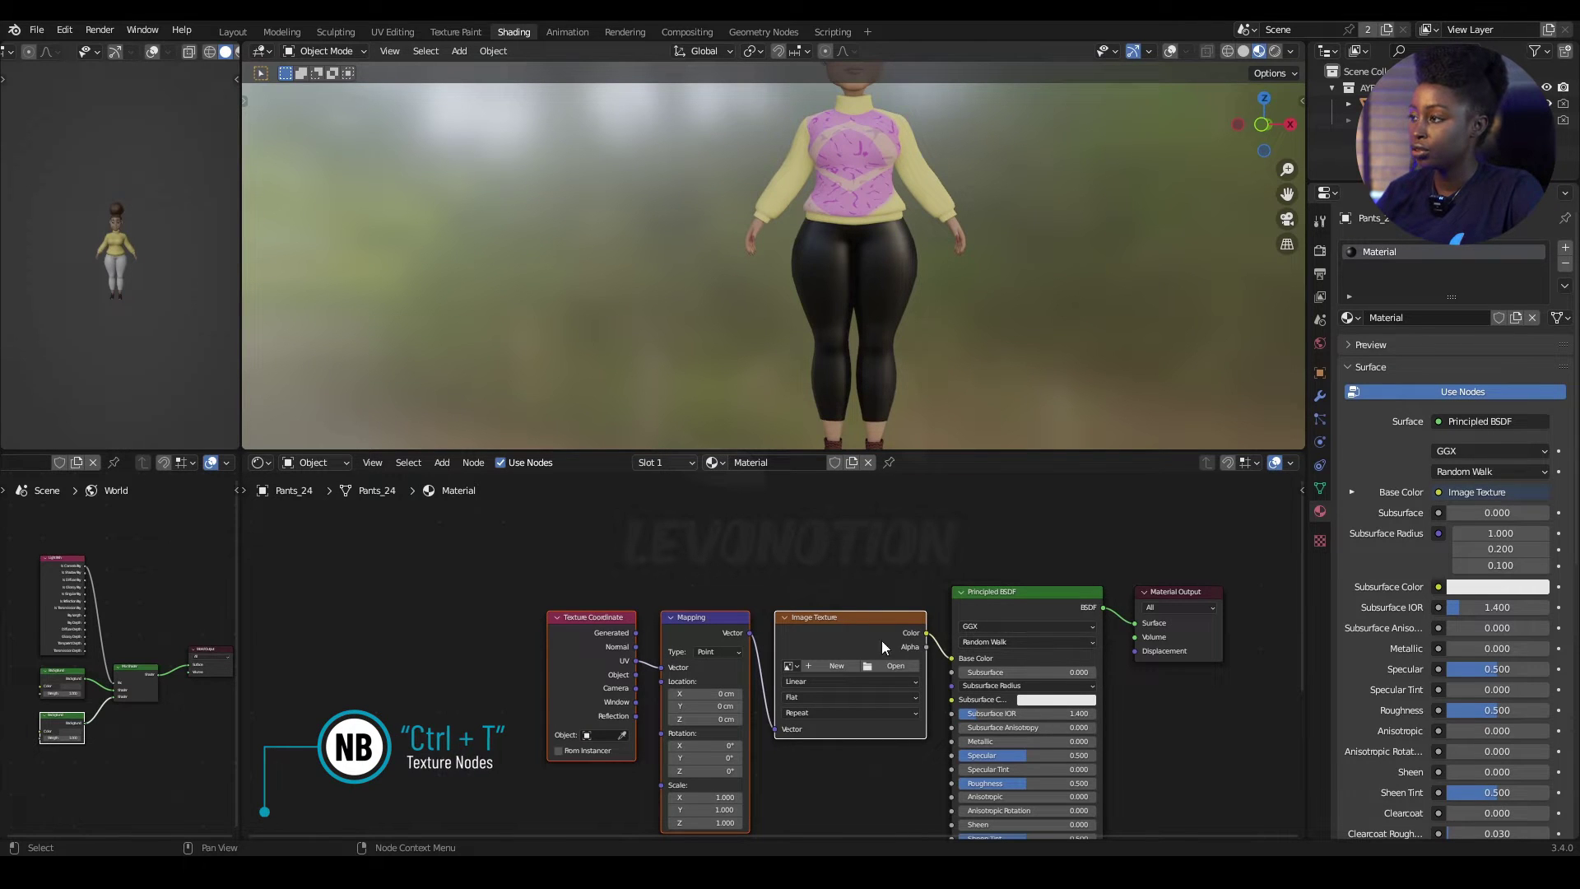
Load Jean Texture 01.png from the HTT project's textures folder into the pants material's Image Texture node
click(767, 638)
click(887, 670)
click(886, 669)
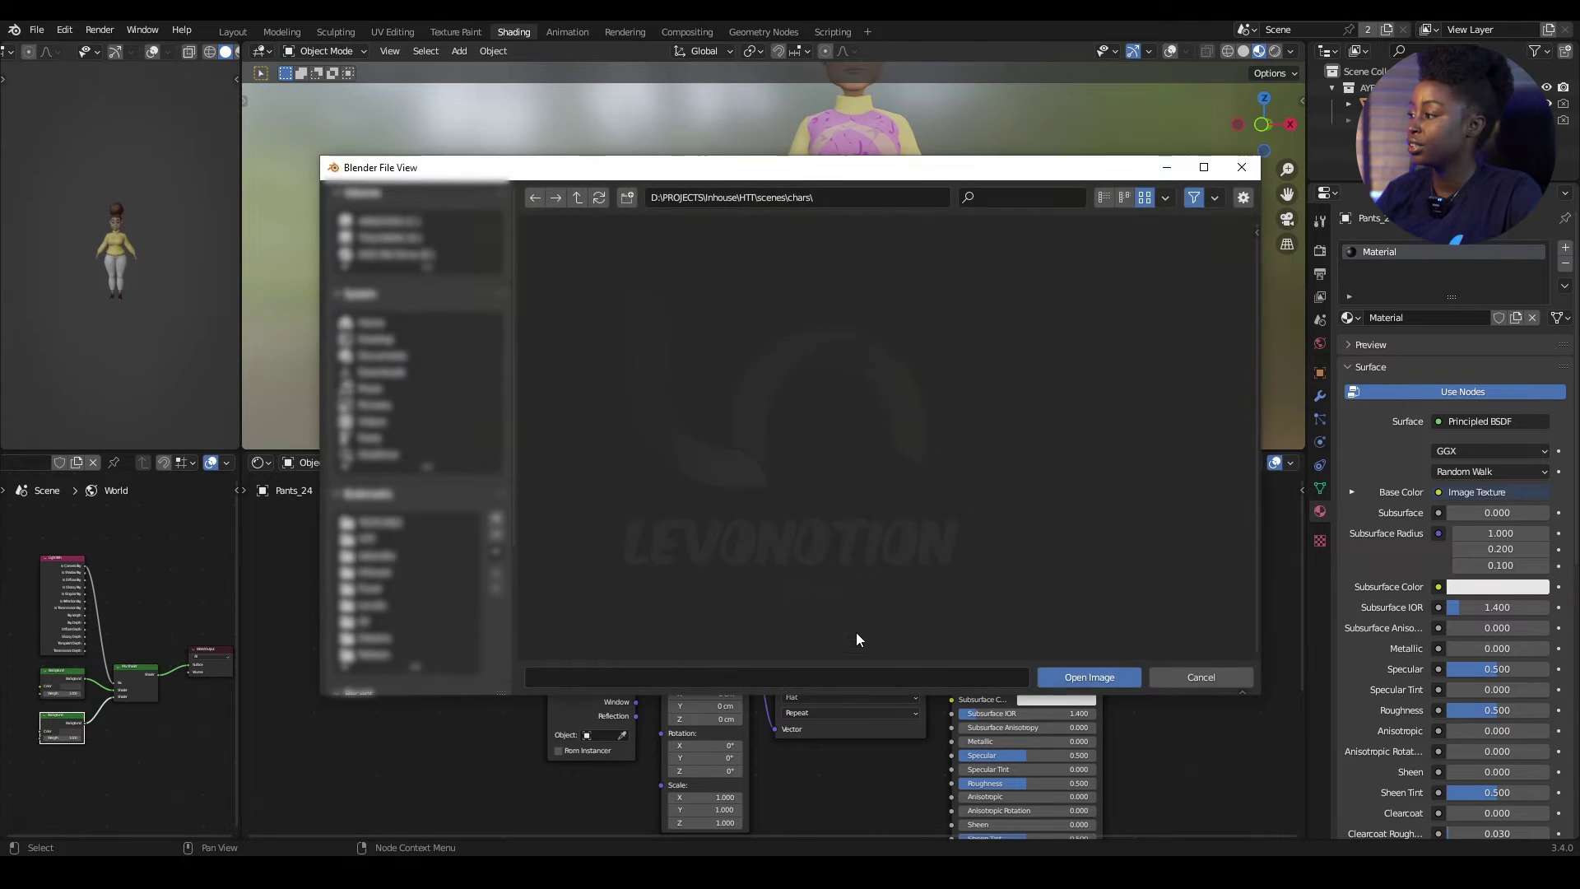
scroll(475, 563, down, 1)
scroll(475, 563, down, 4)
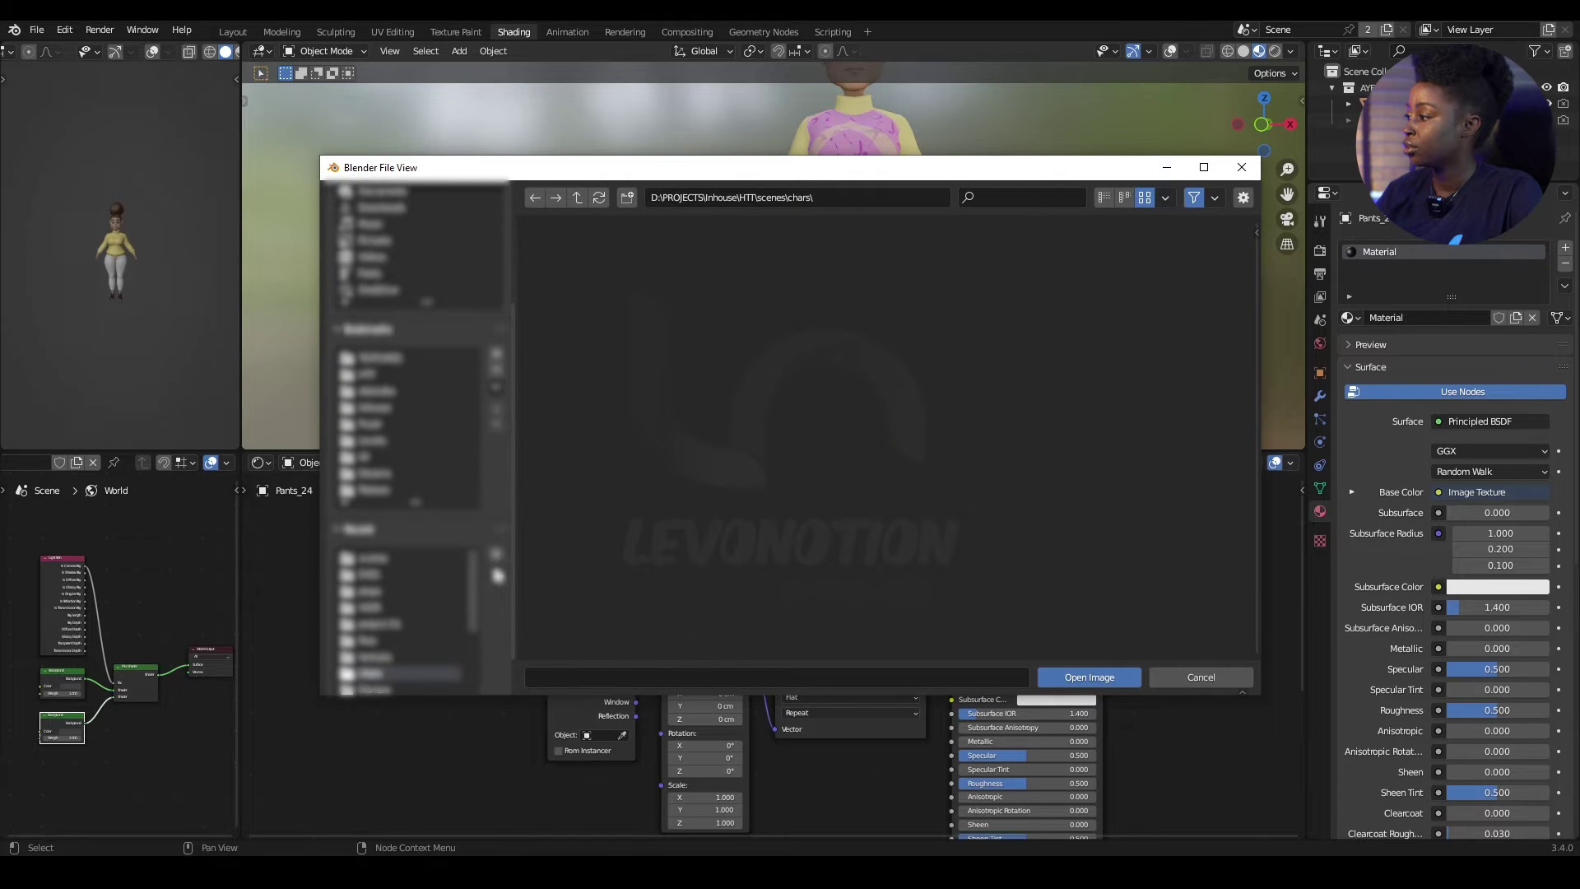
click(578, 199)
click(579, 198)
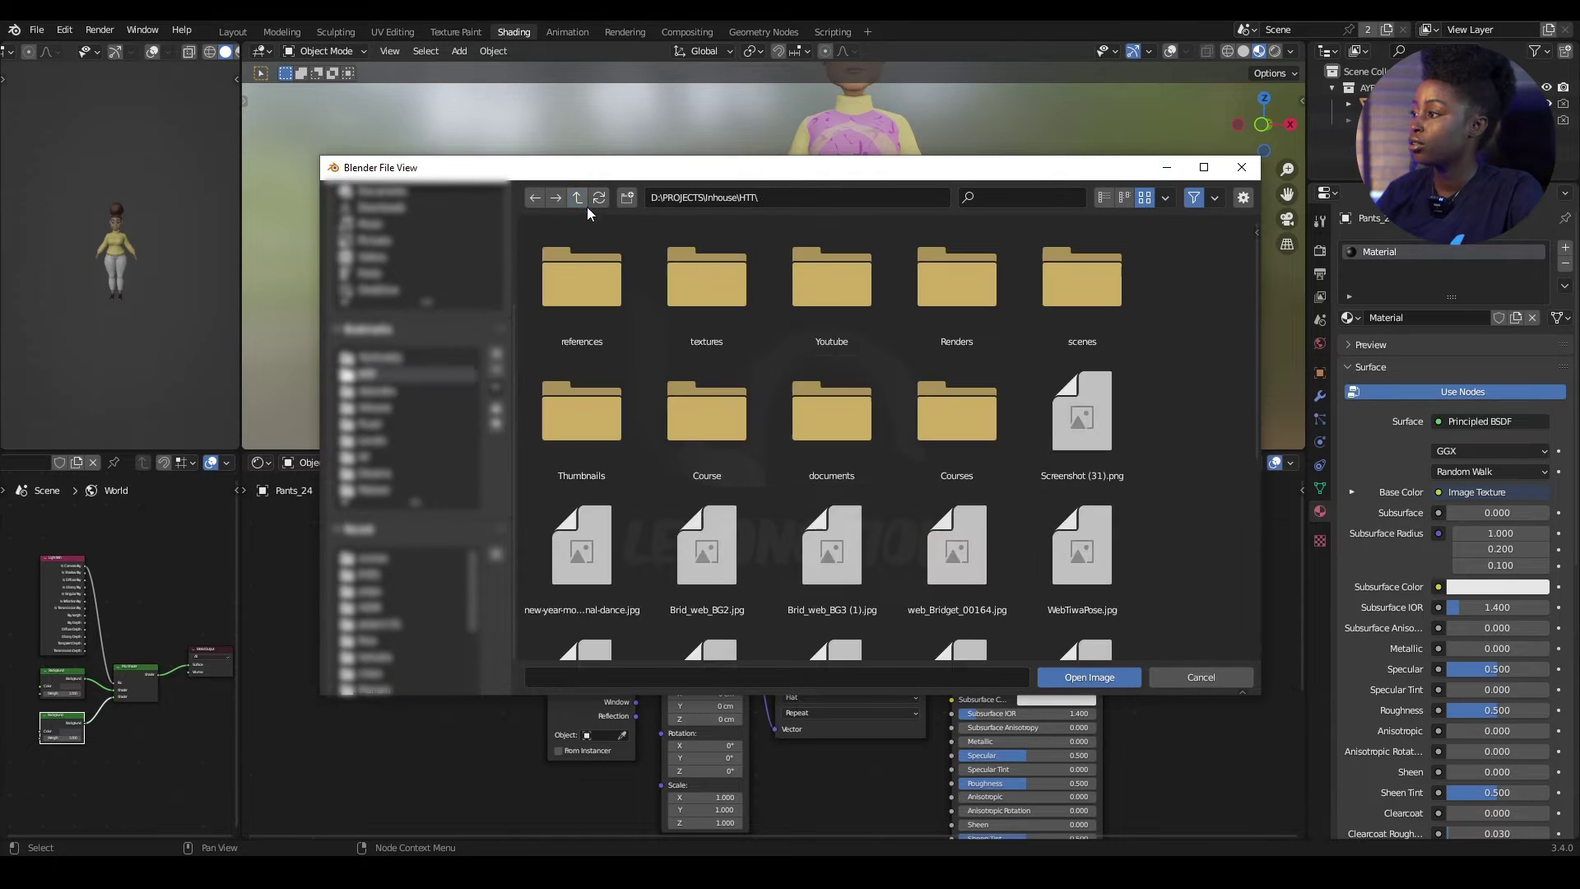
double_click(706, 288)
double_click(555, 278)
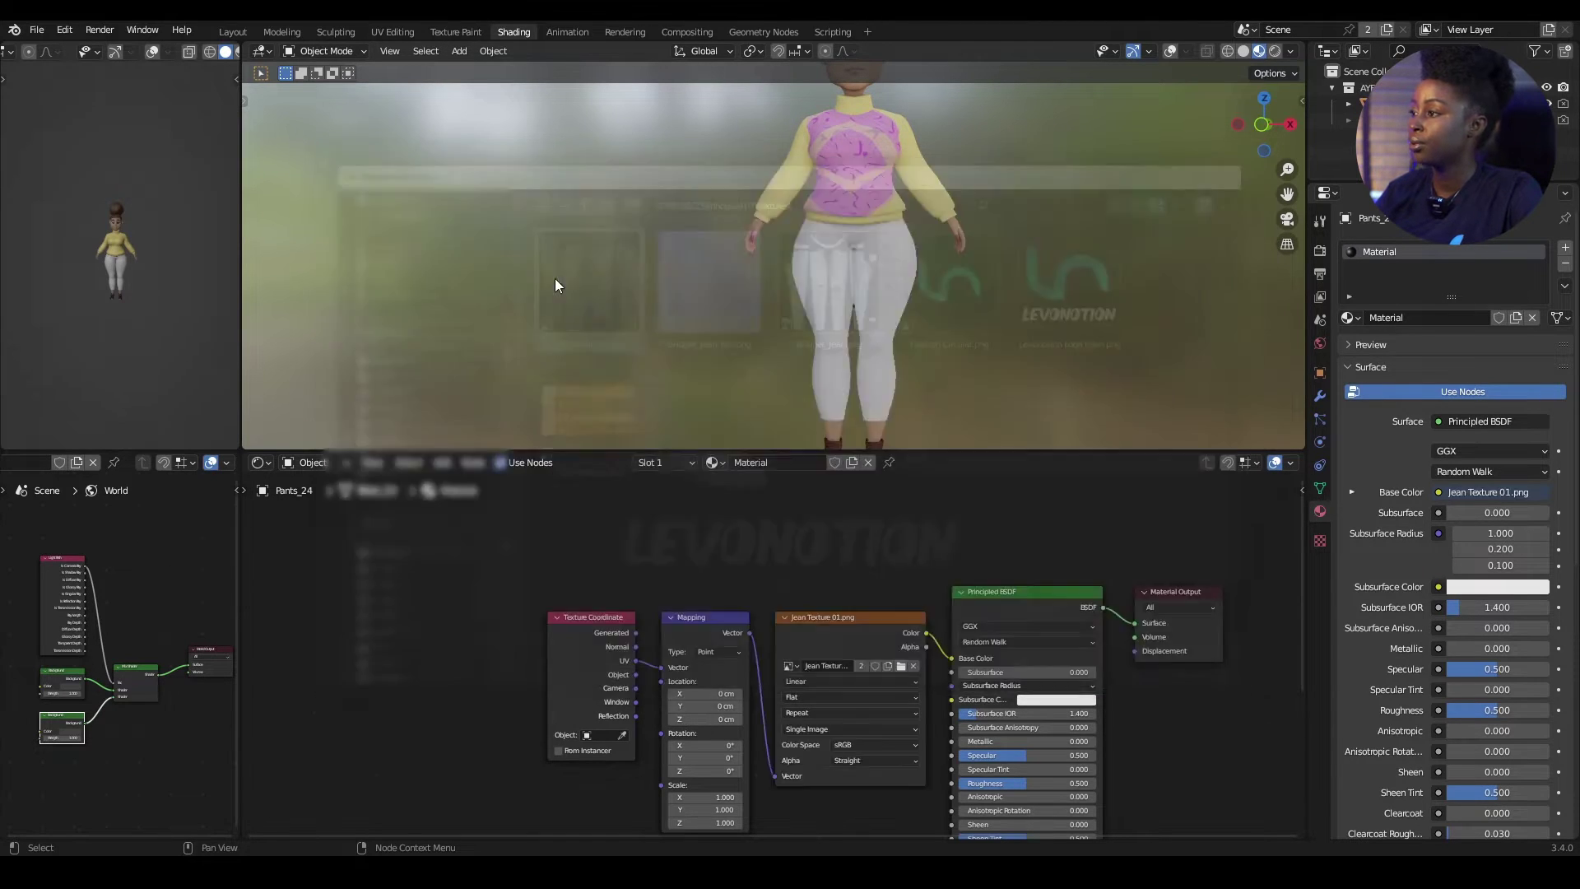
drag(913, 448, 912, 522)
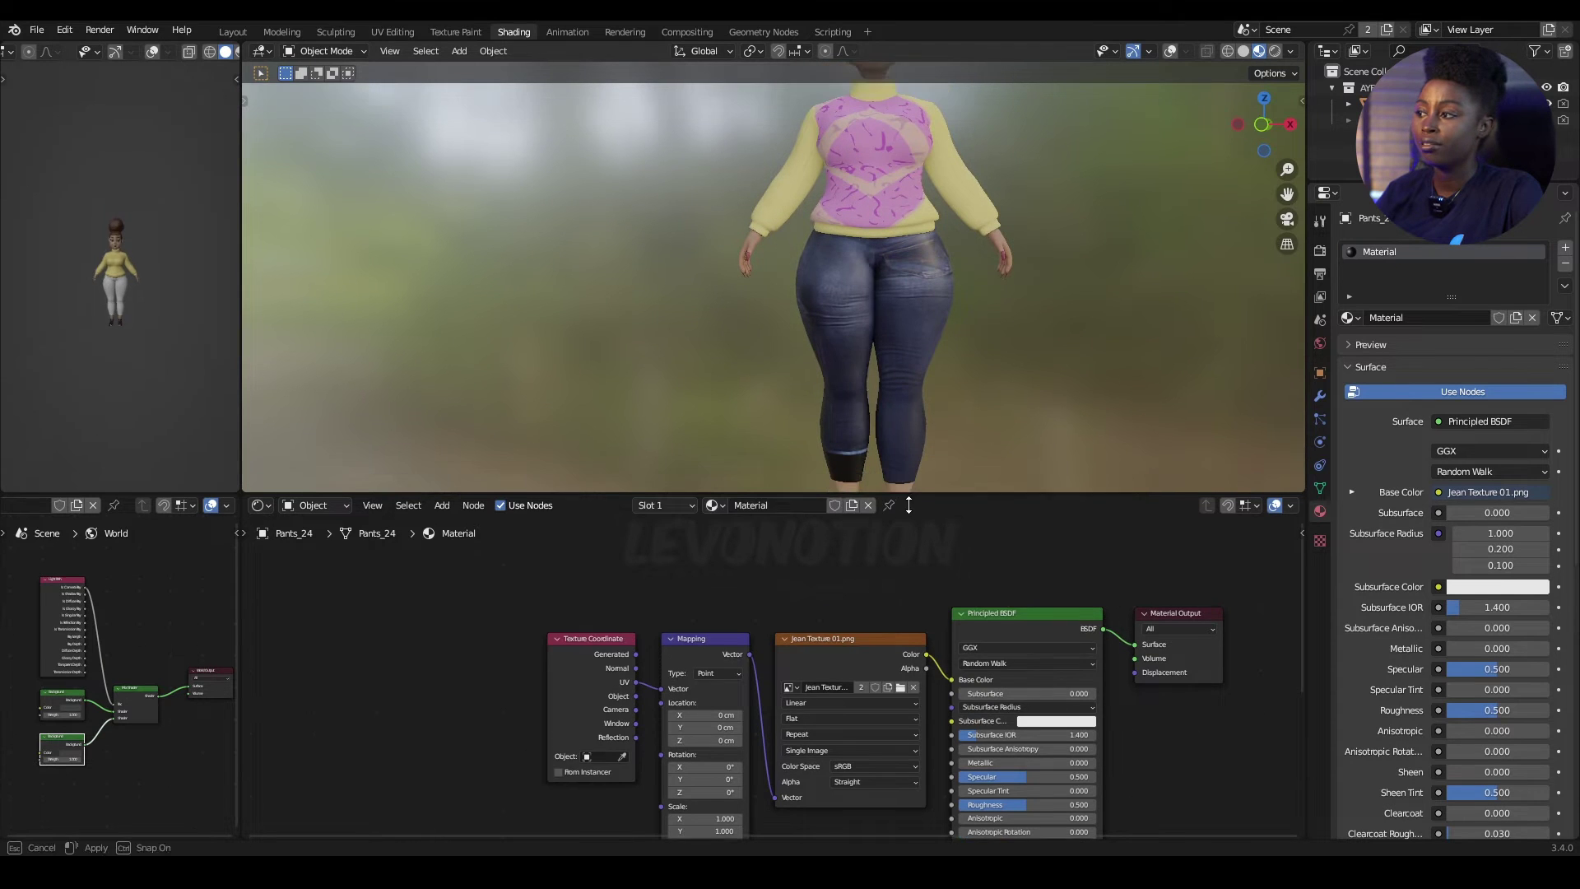
mouse_move(911, 384)
middle_down()
mouse_move(711, 377)
mouse_move(913, 371)
middle_up()
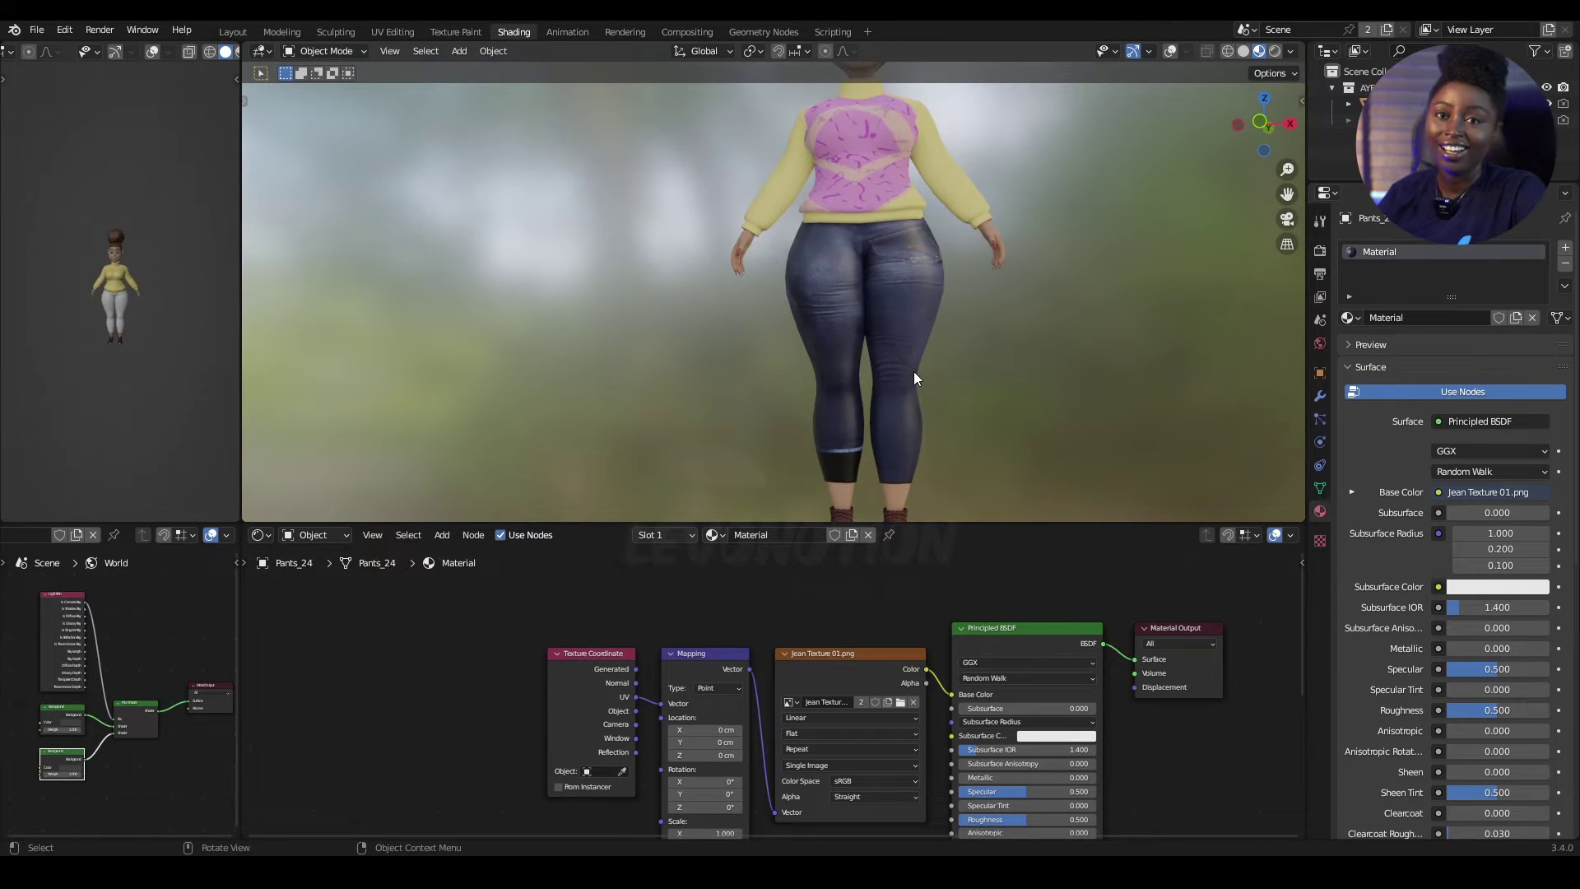
In the UV Editing workspace, turn on viewport overlays, select all faces of the pants and show the mesh's UV maps
click(413, 31)
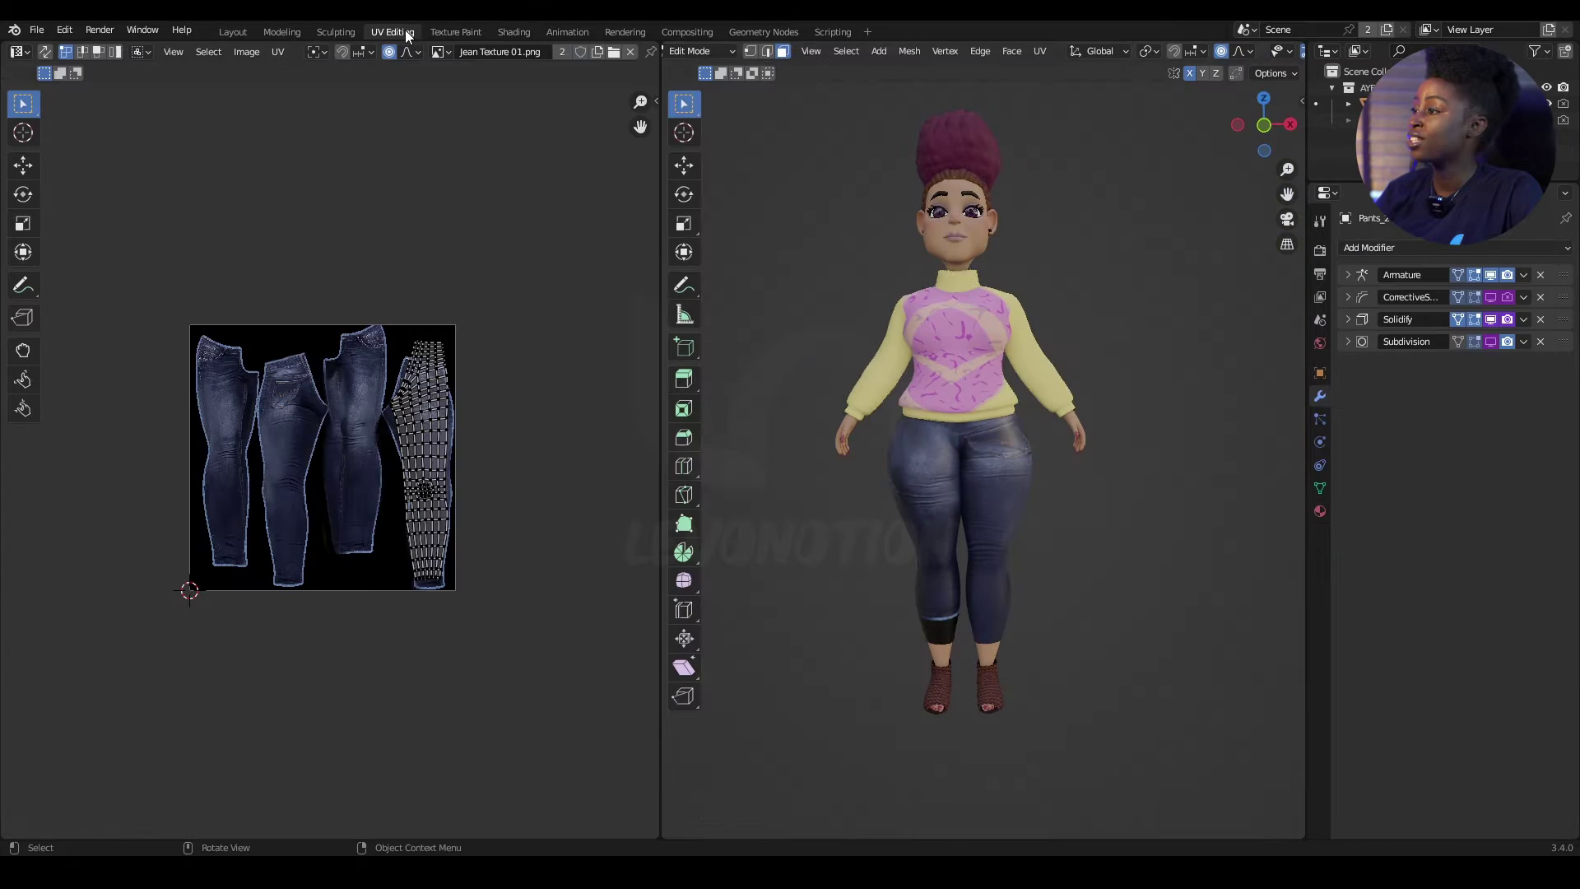
scroll(824, 51, down, 4)
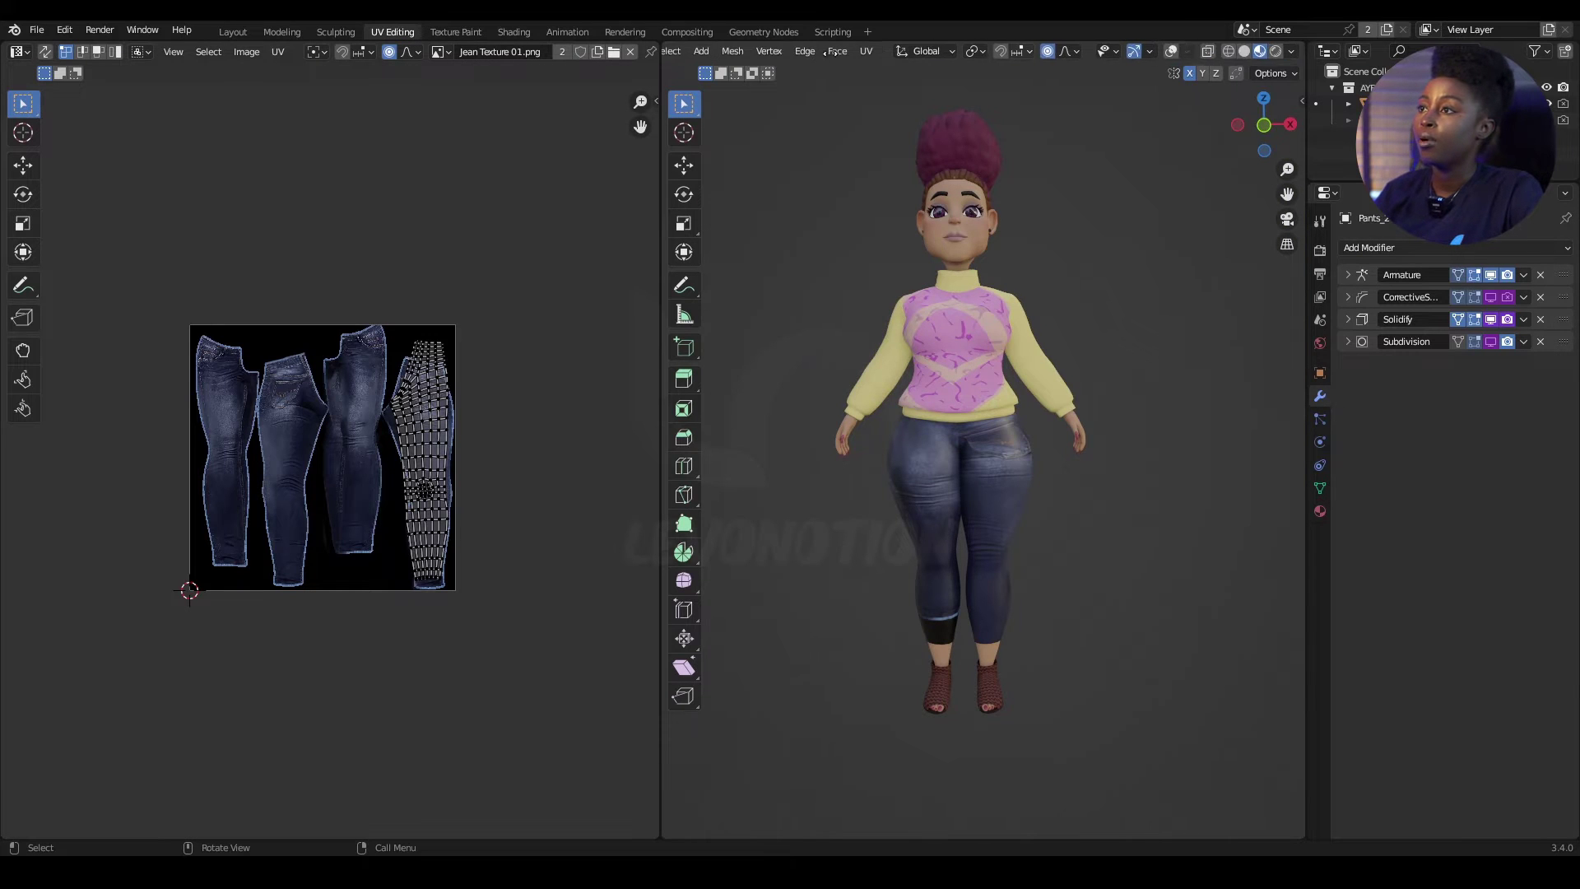
click(1169, 52)
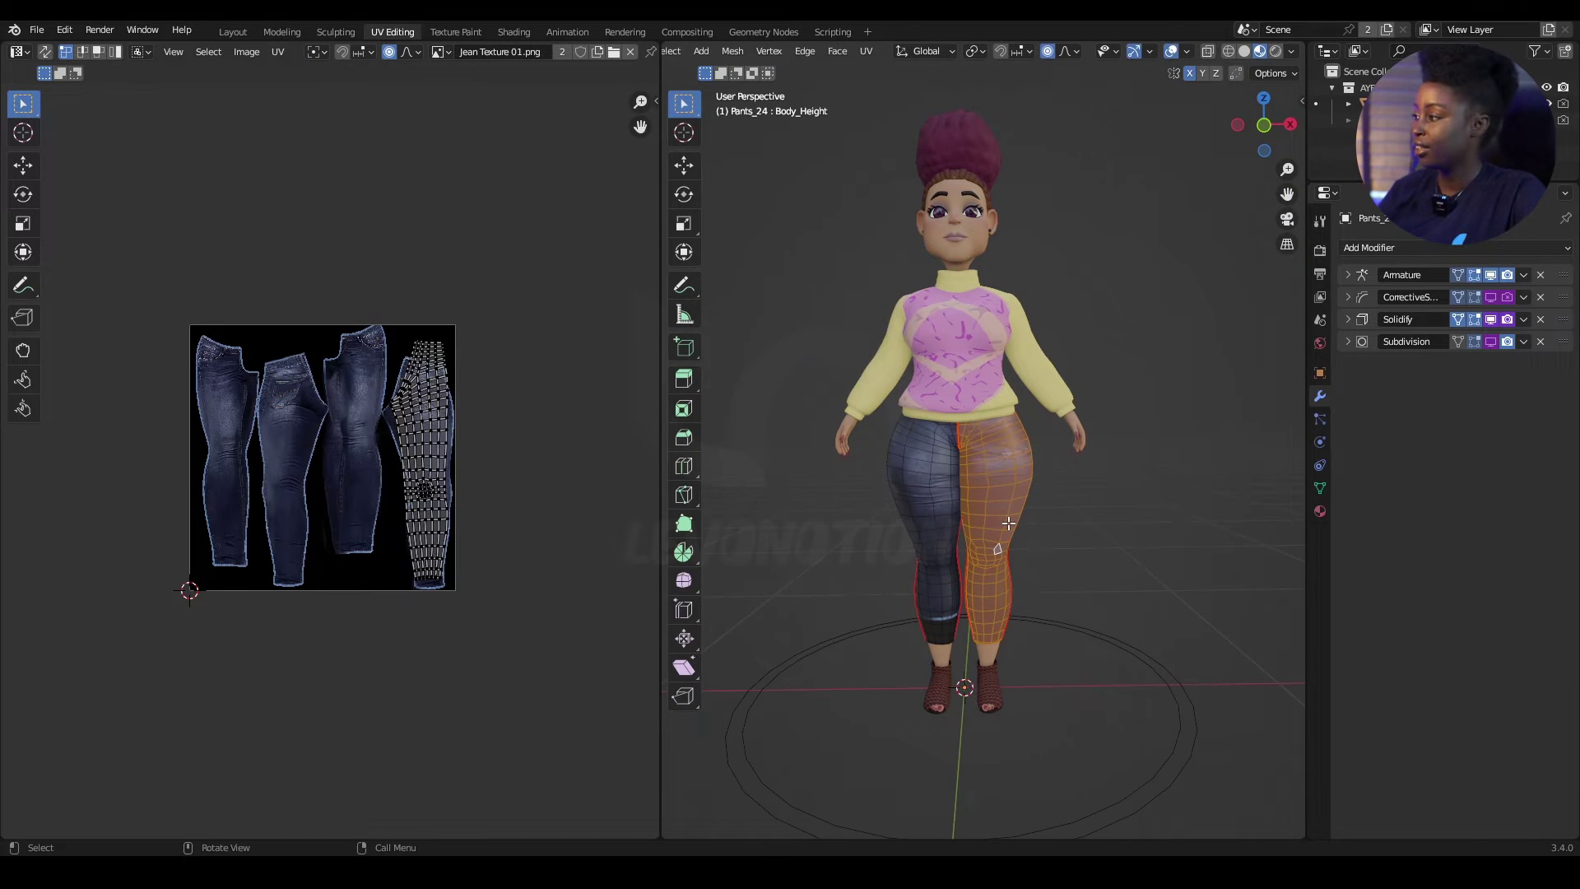
scroll(343, 497, up, 2)
key(a)
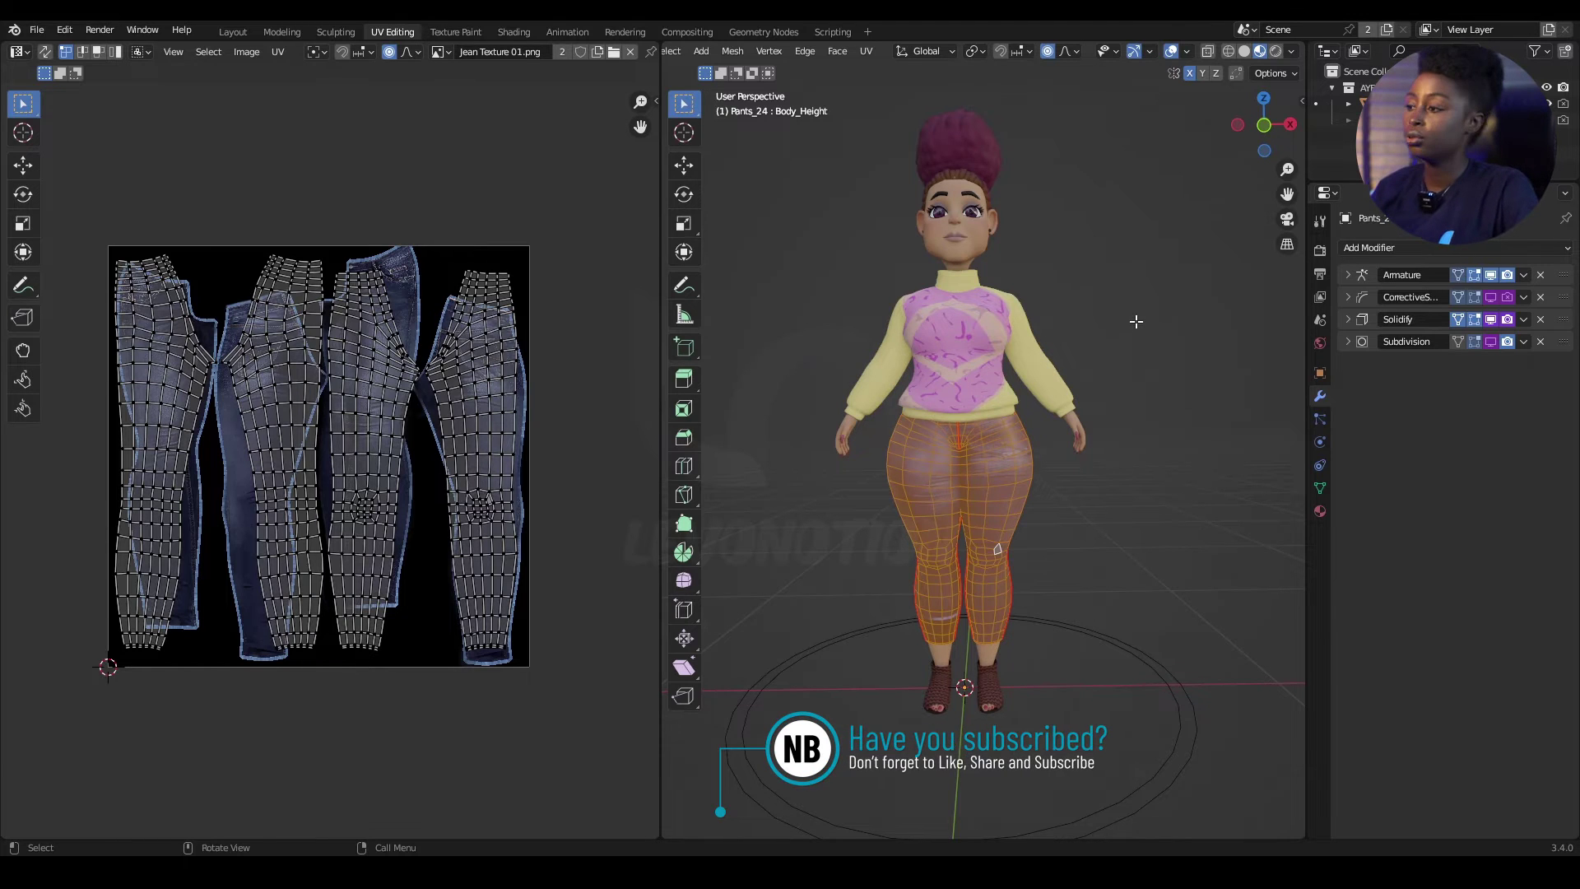
click(1321, 489)
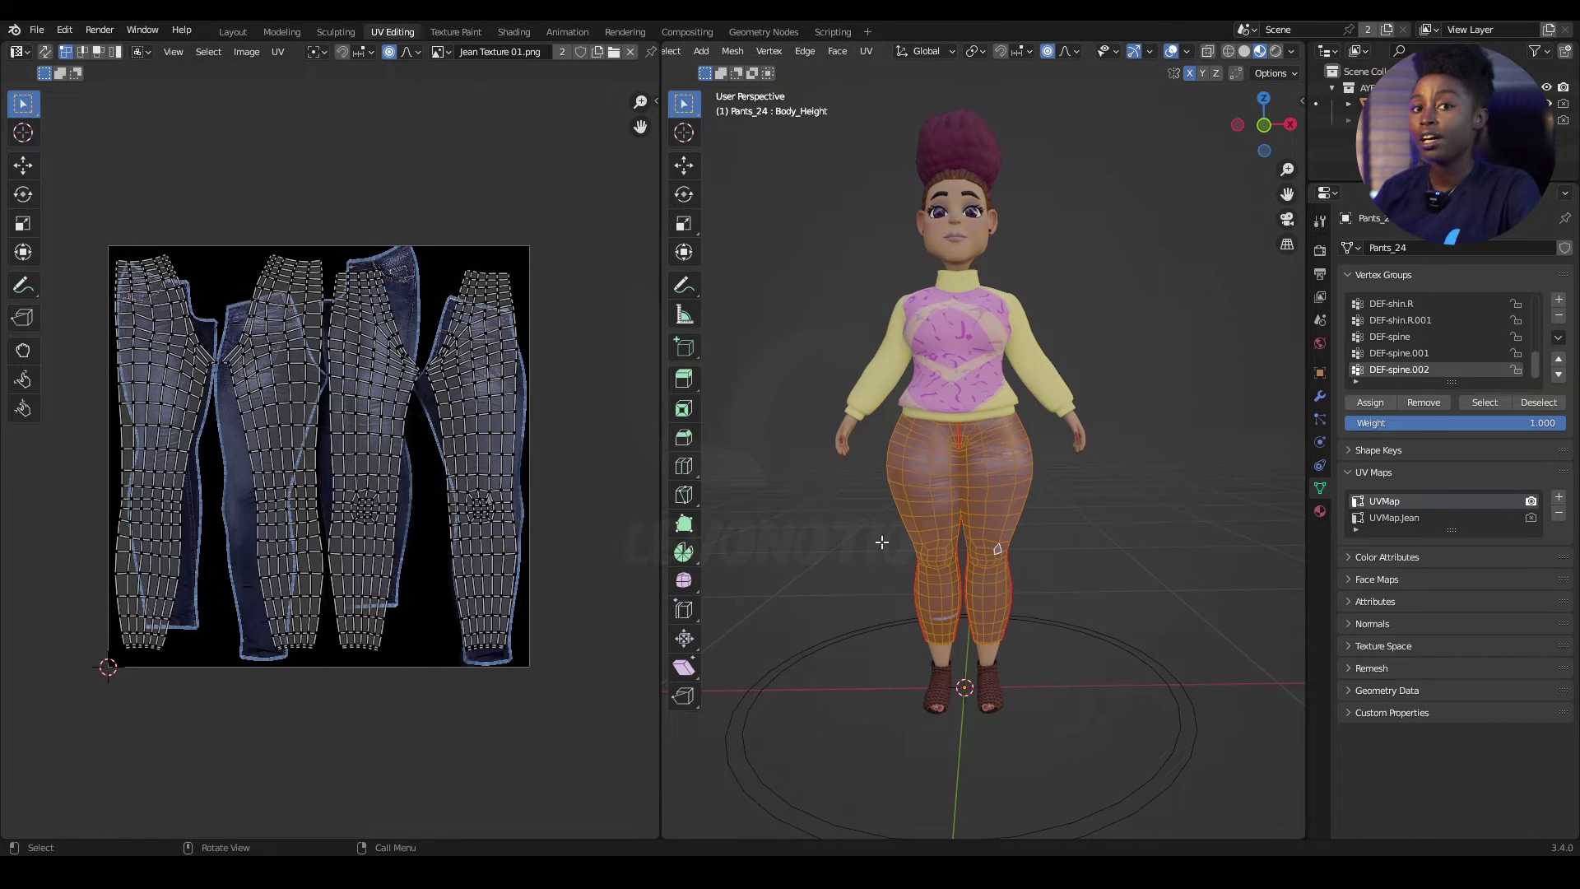
Add a new UV map to the pants based on UVMap.Jean and name it UVMap.jean02
click(1425, 517)
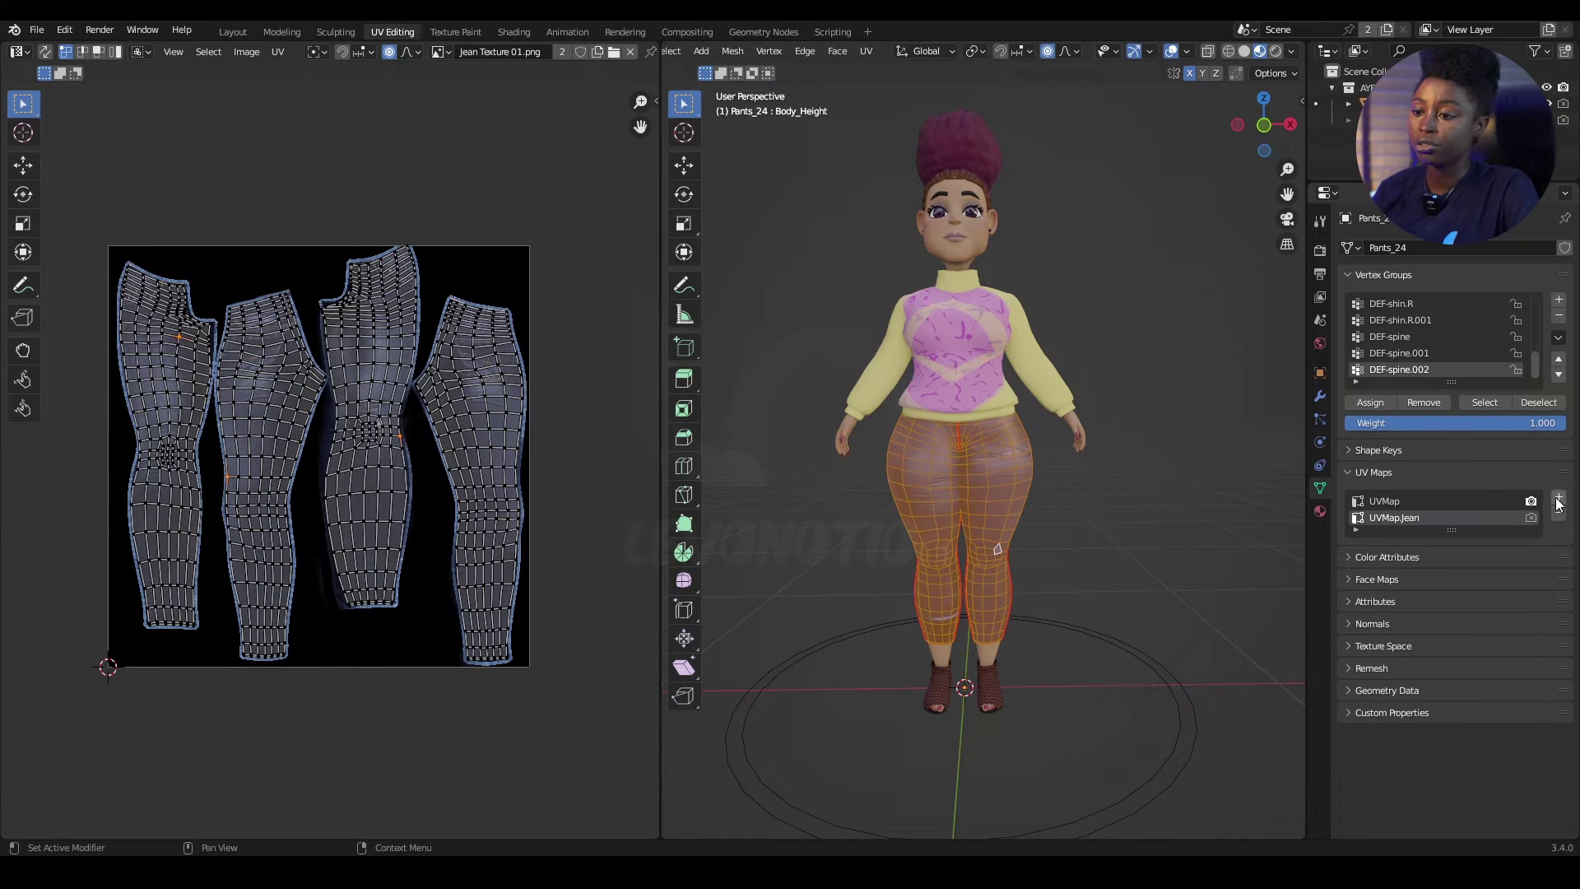
click(1557, 498)
double_click(1393, 535)
key(End)
key(BackSpace)
key(BackSpace)
key(BackSpace)
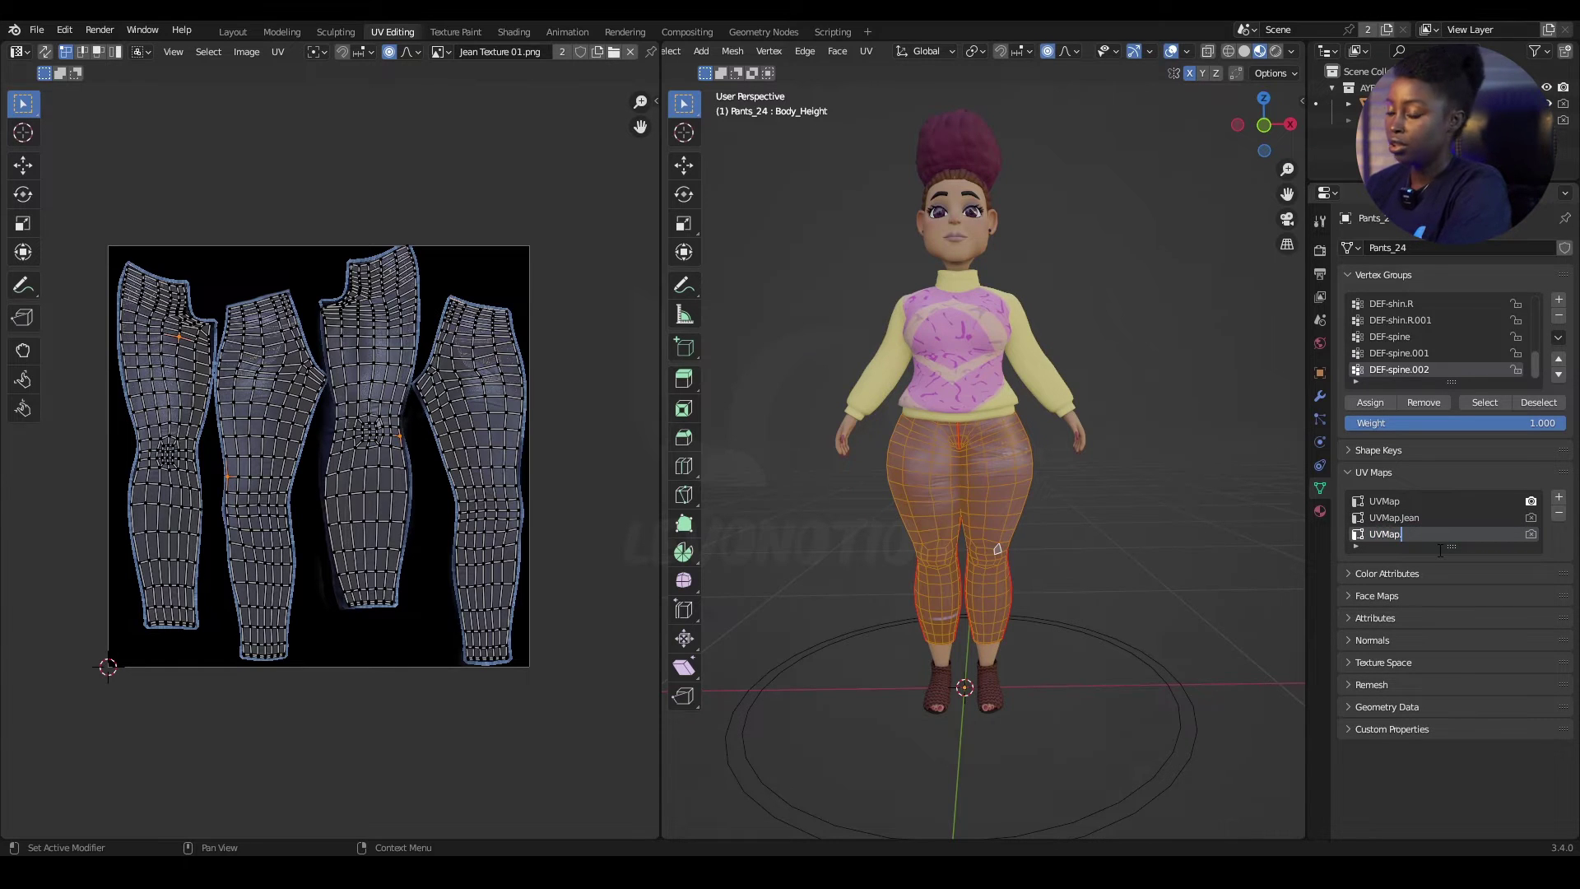
text(jean02)
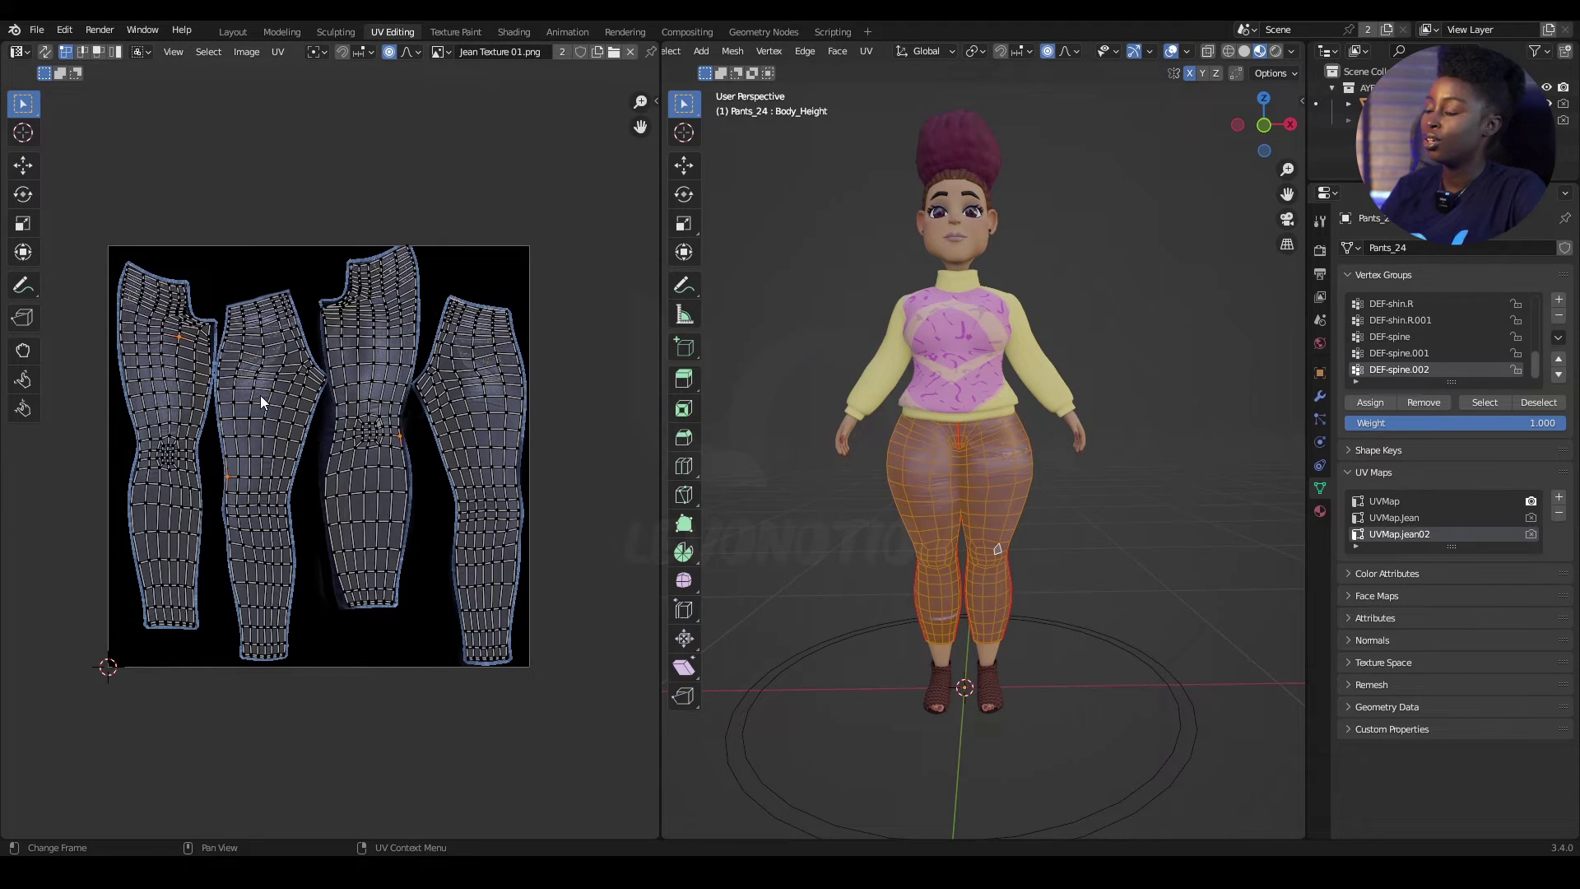
Delete the UVMap.jean02 map from the pants
click(1451, 500)
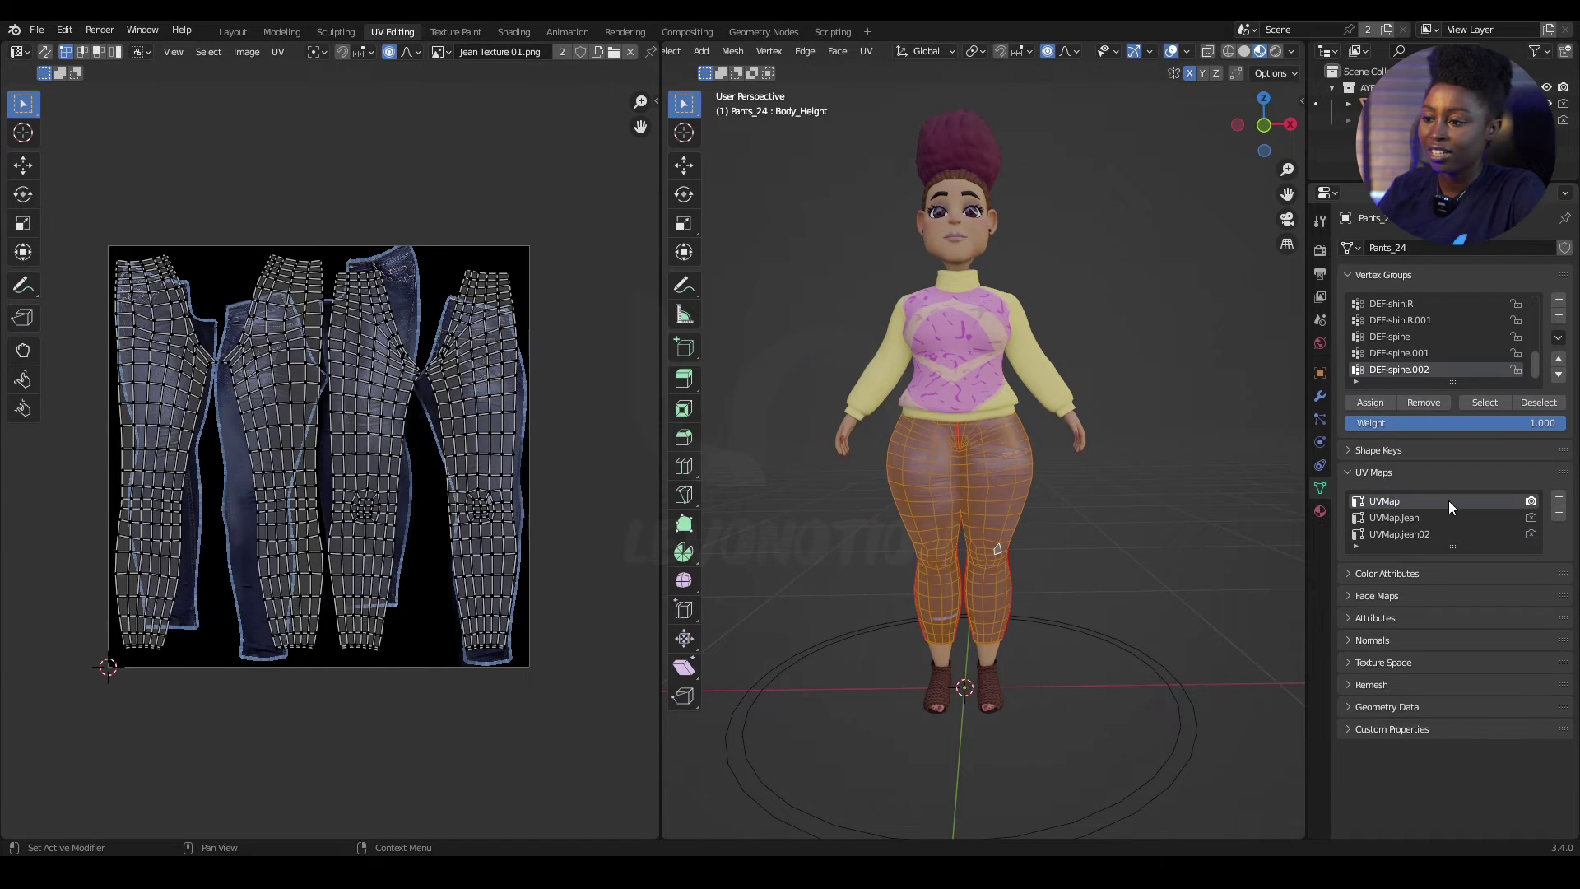
click(1473, 533)
click(1562, 516)
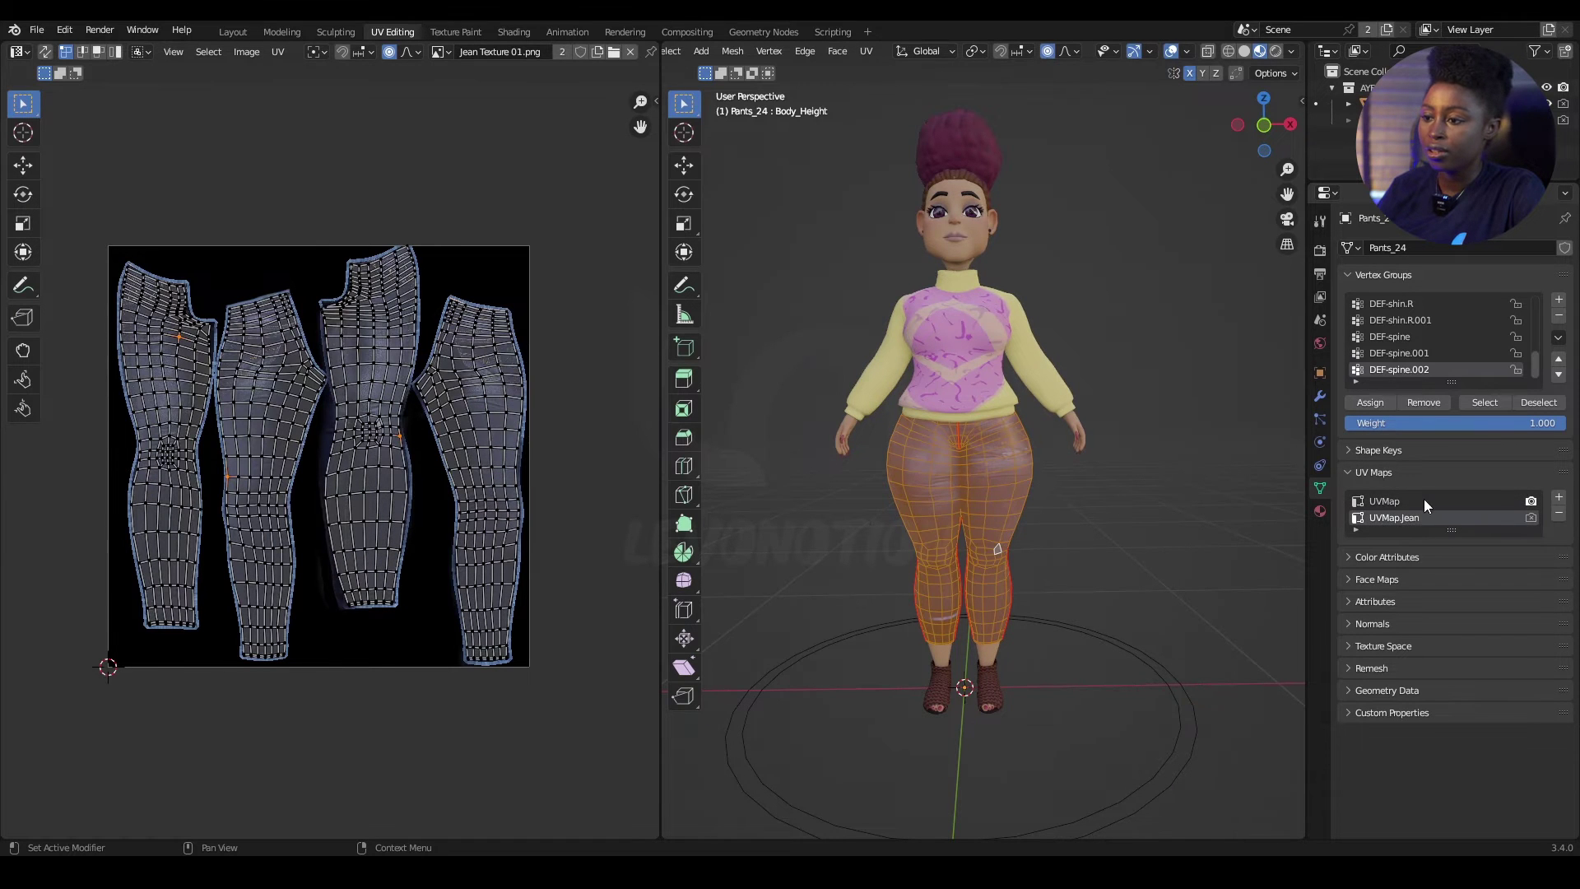
Add a new UV map based on the original UVMap and rename it UVMap.jean02
click(1423, 499)
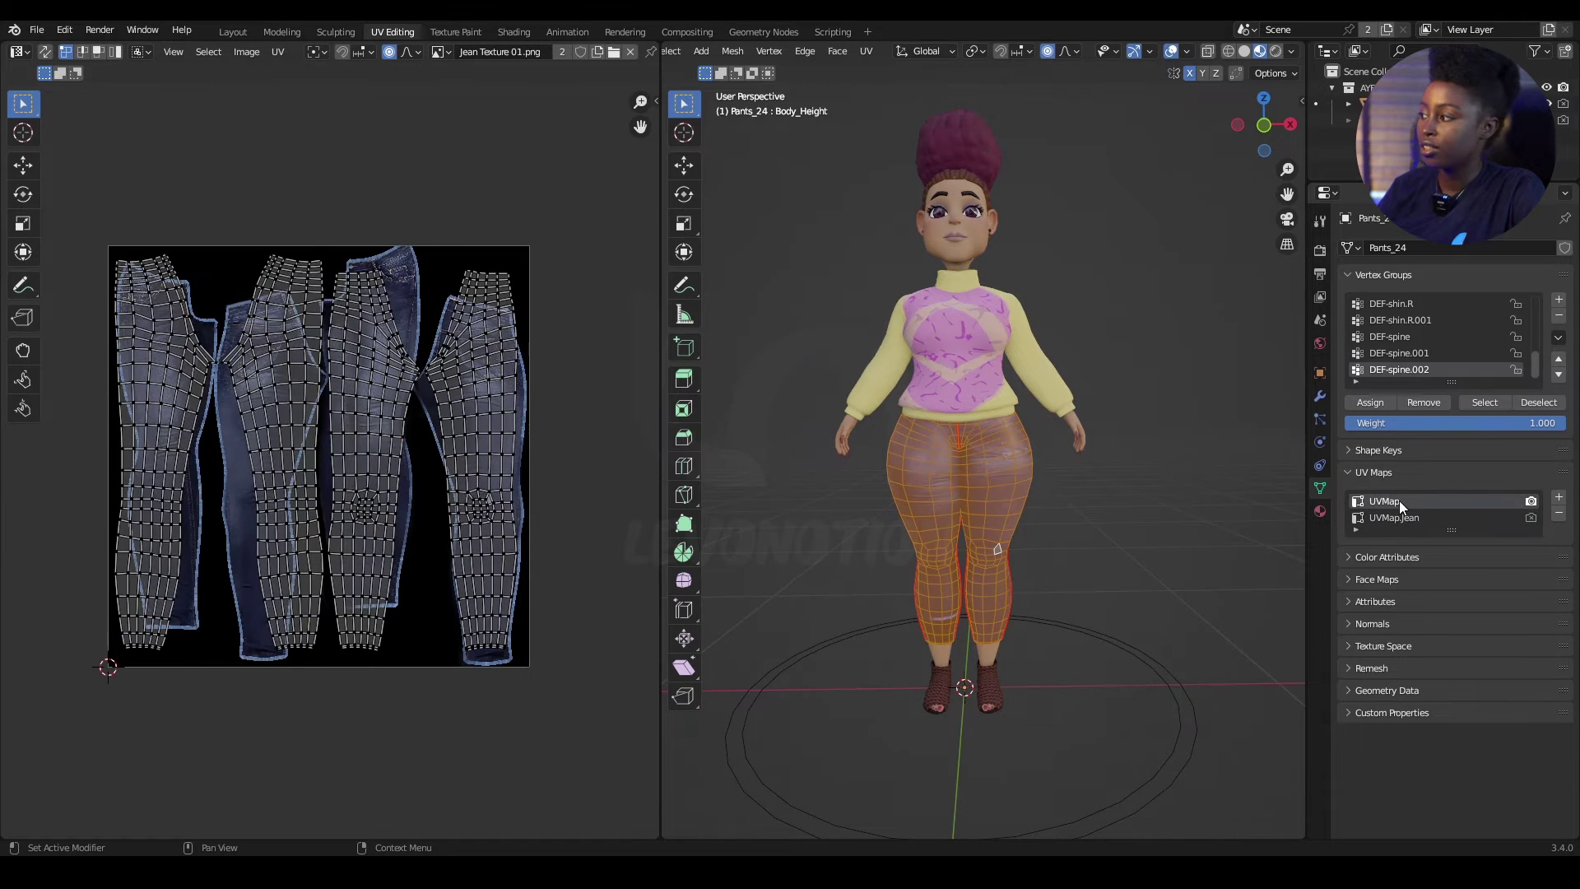
click(1558, 497)
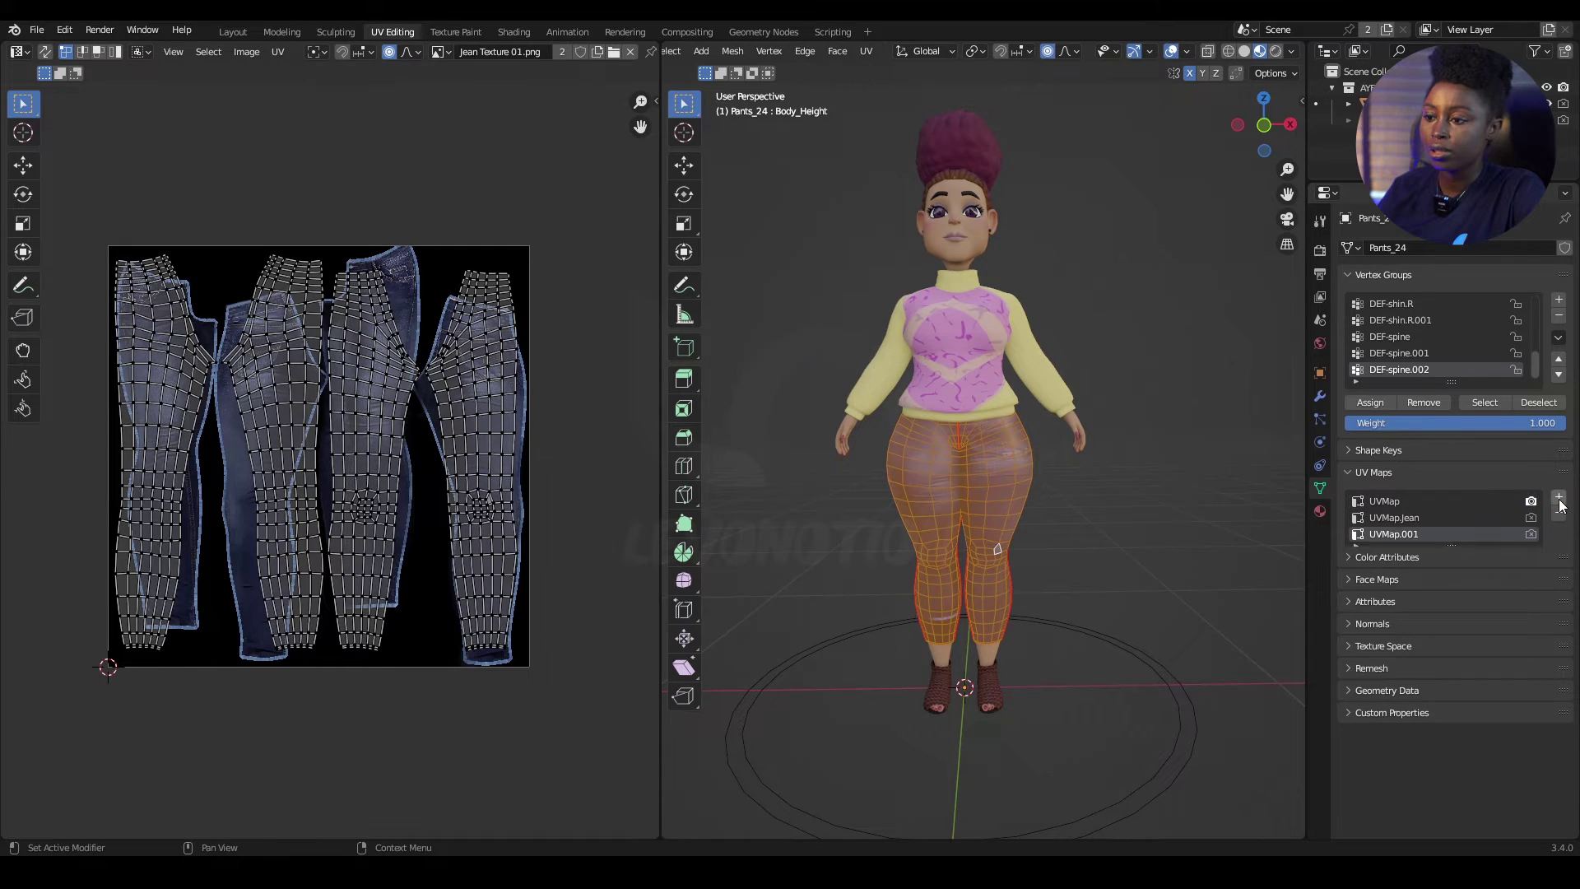
click(1405, 519)
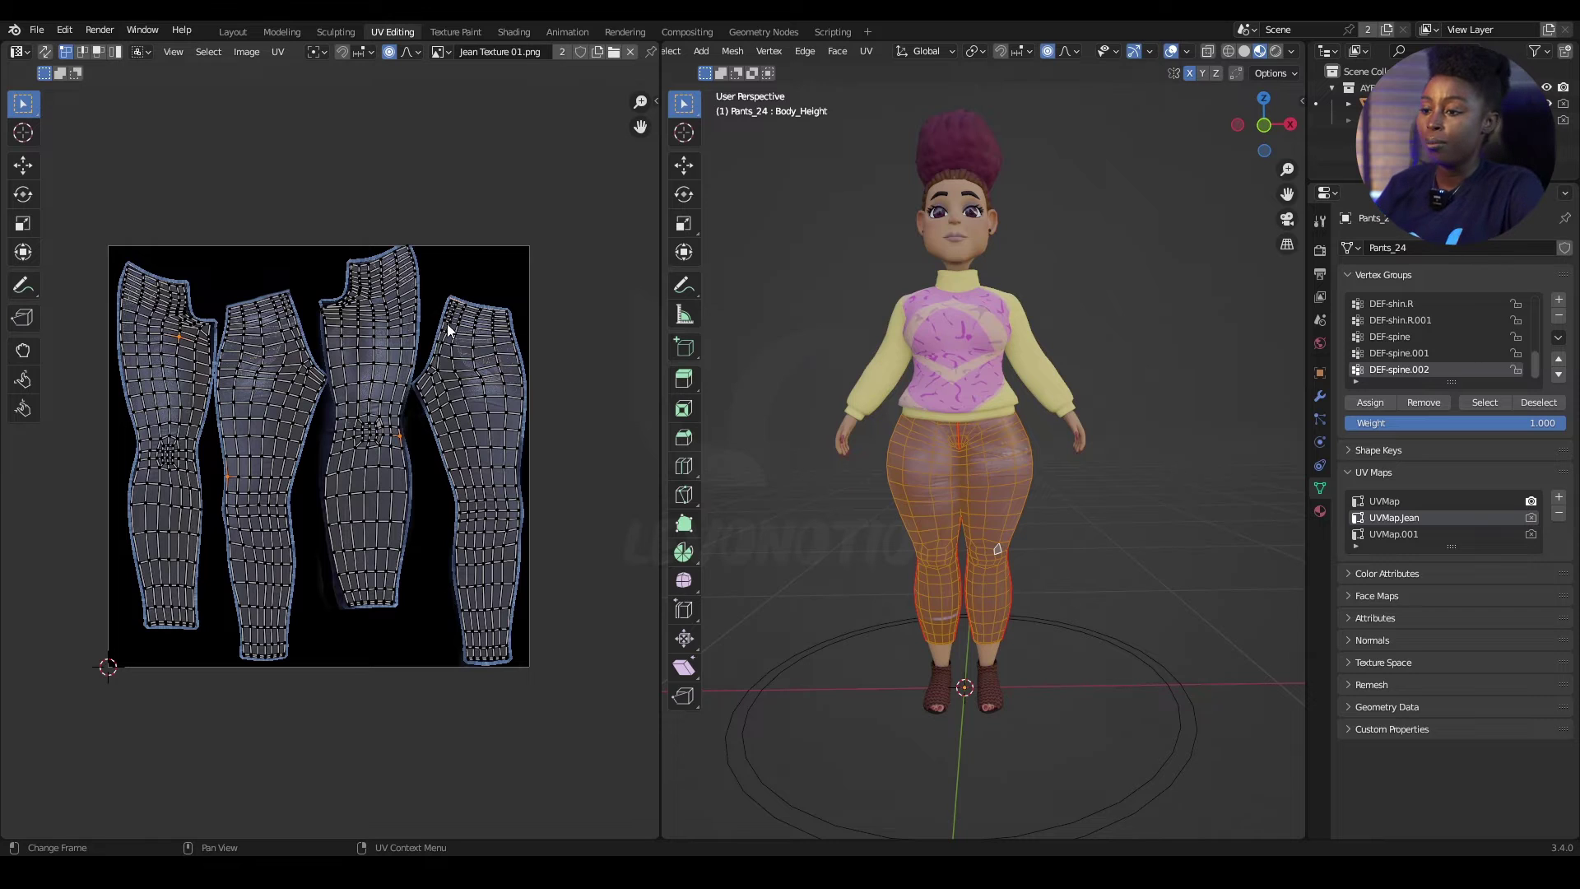
click(1386, 535)
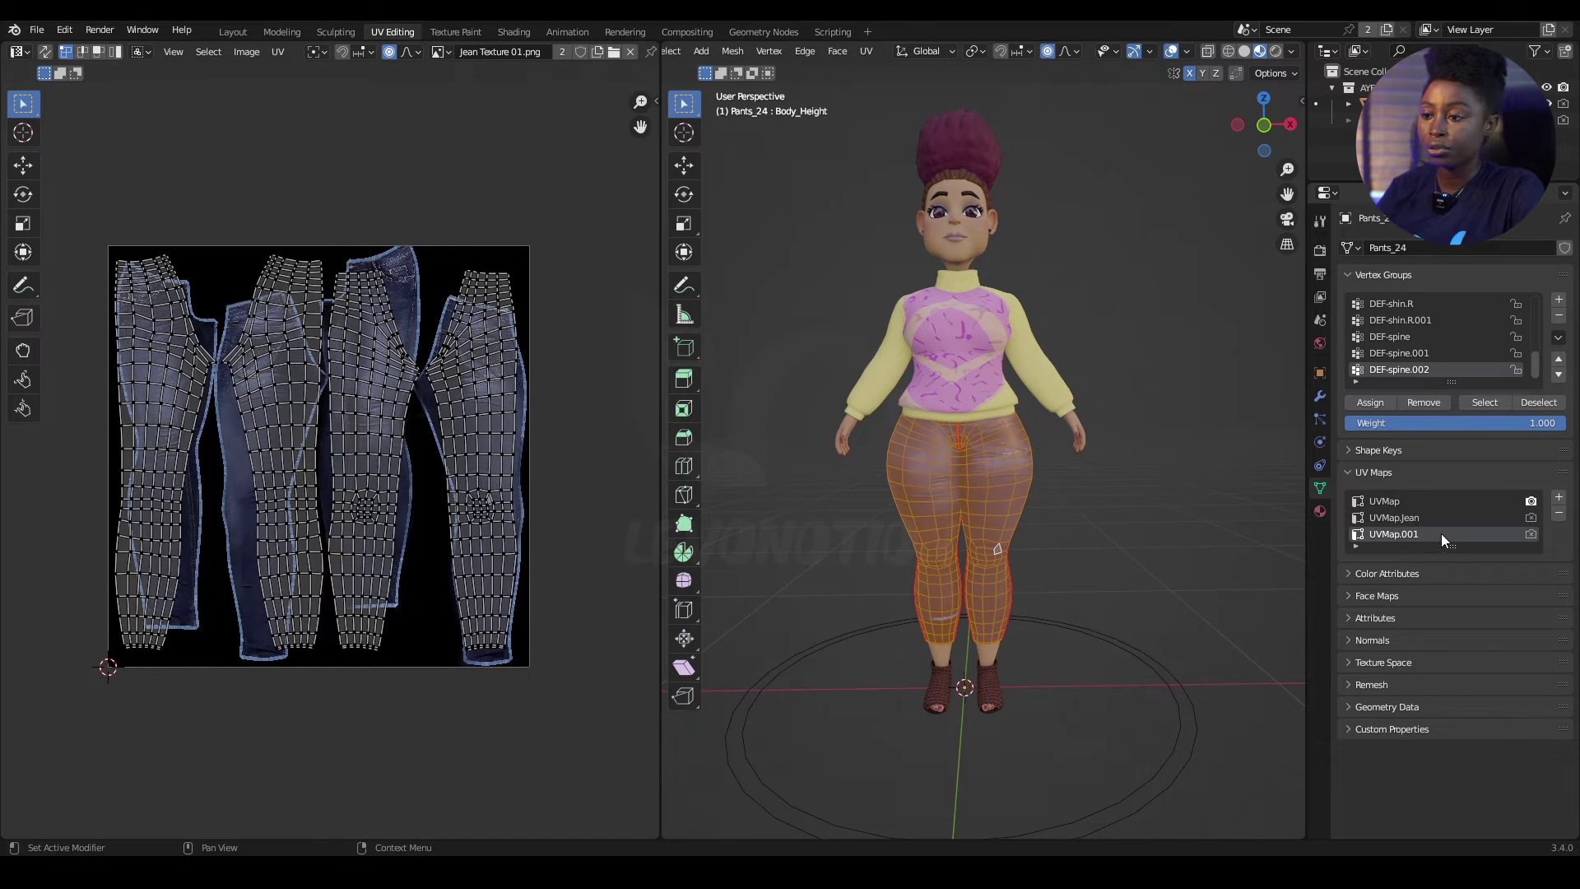
double_click(1419, 540)
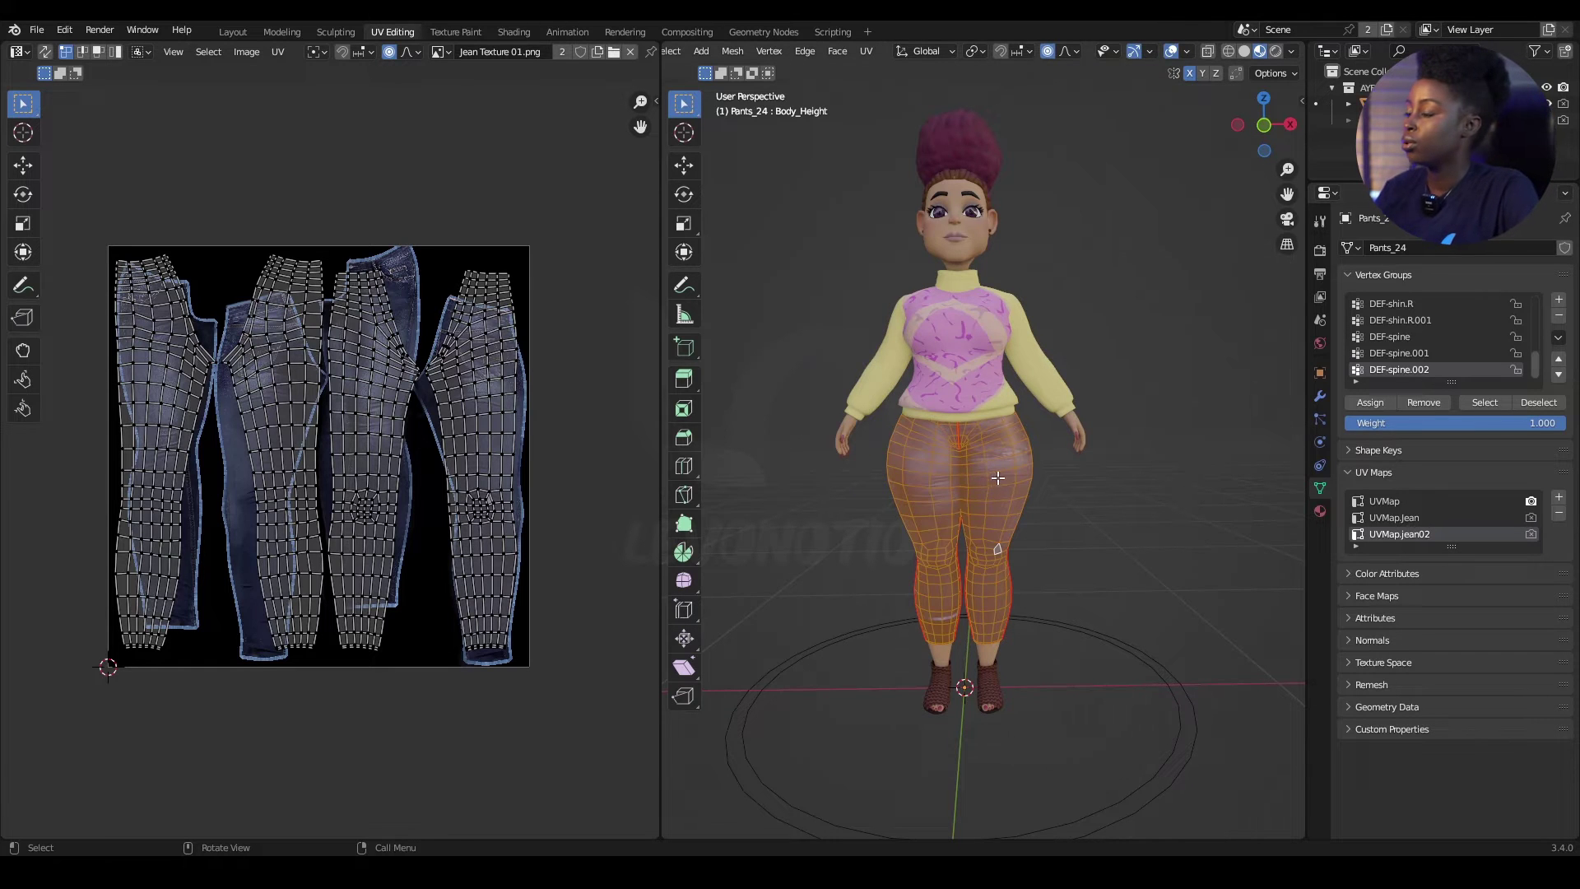
Leave Edit Mode on the pants and return to their material nodes in the Shading workspace
middle_drag(978, 551, 980, 517)
scroll(1068, 504, up, 1)
key(Tab)
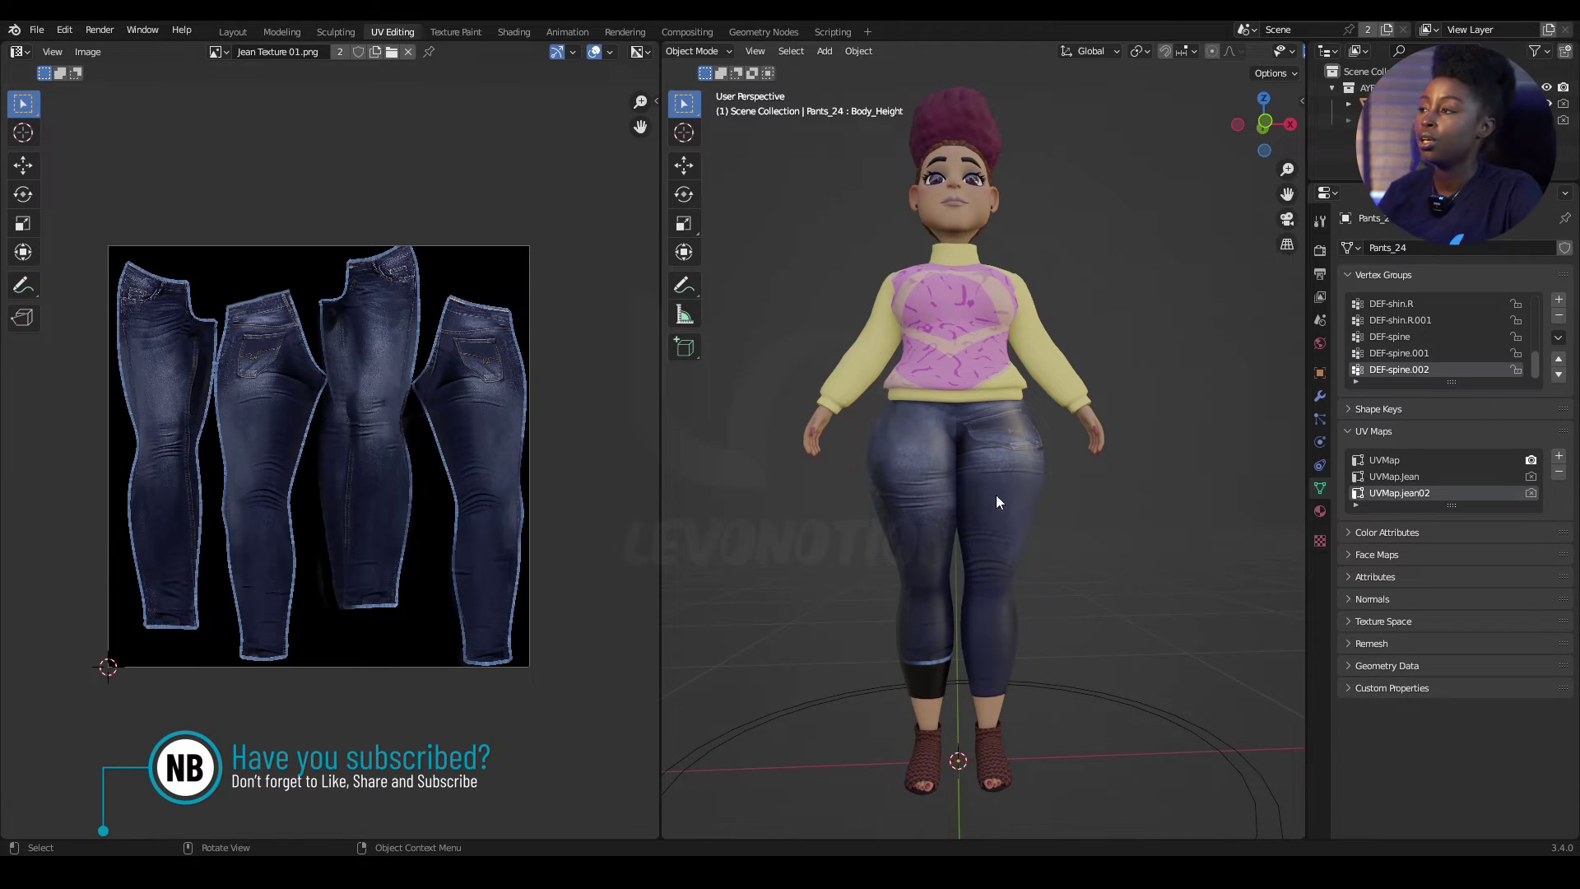
click(513, 31)
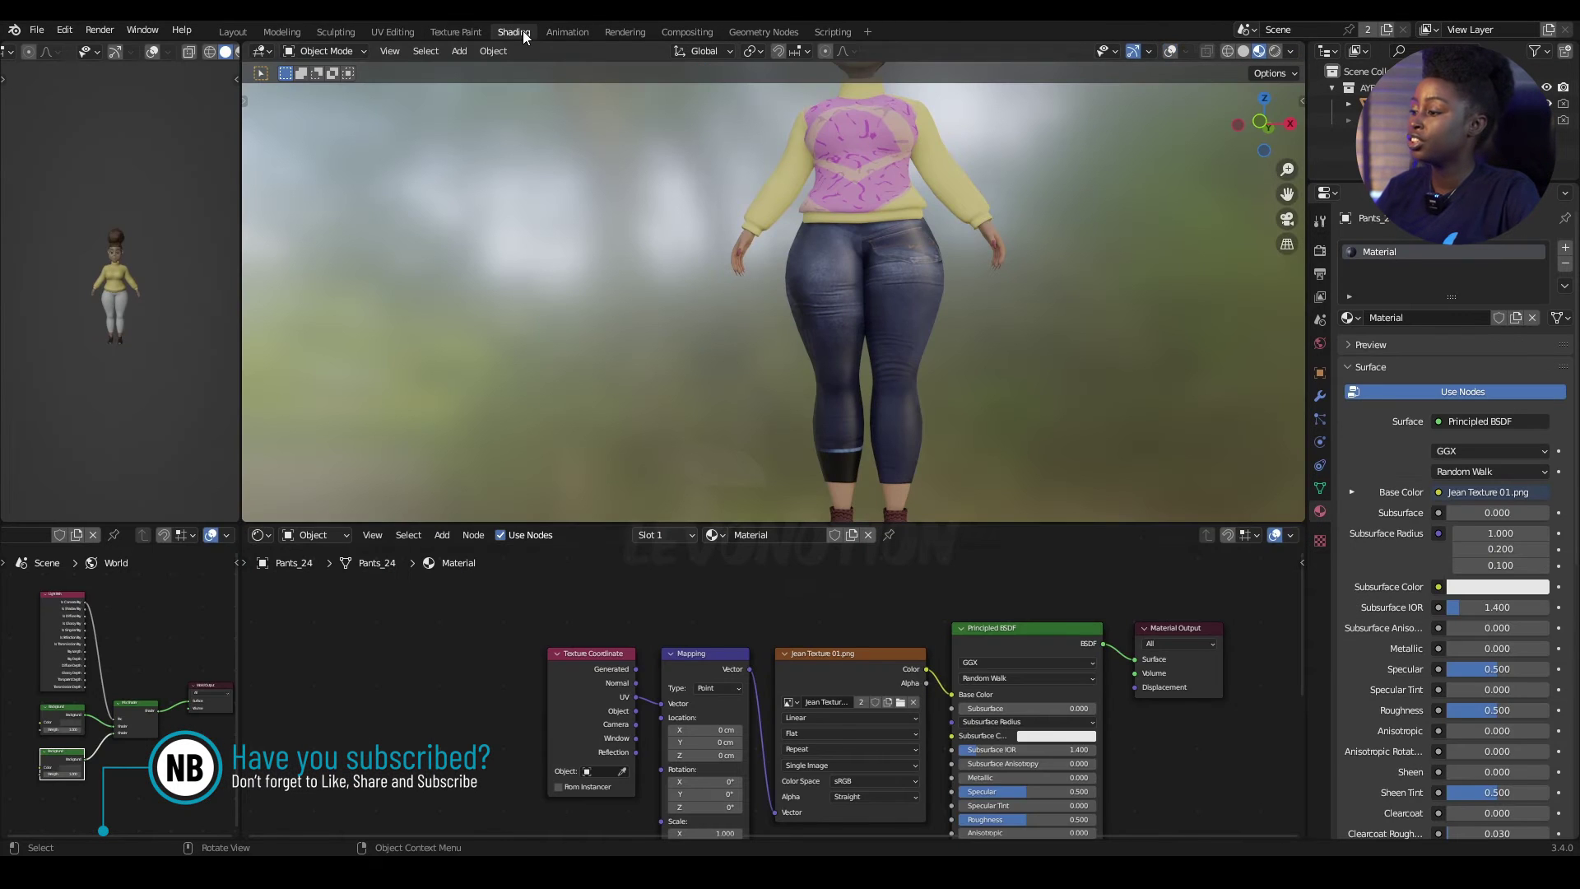
scroll(772, 734, up, 3)
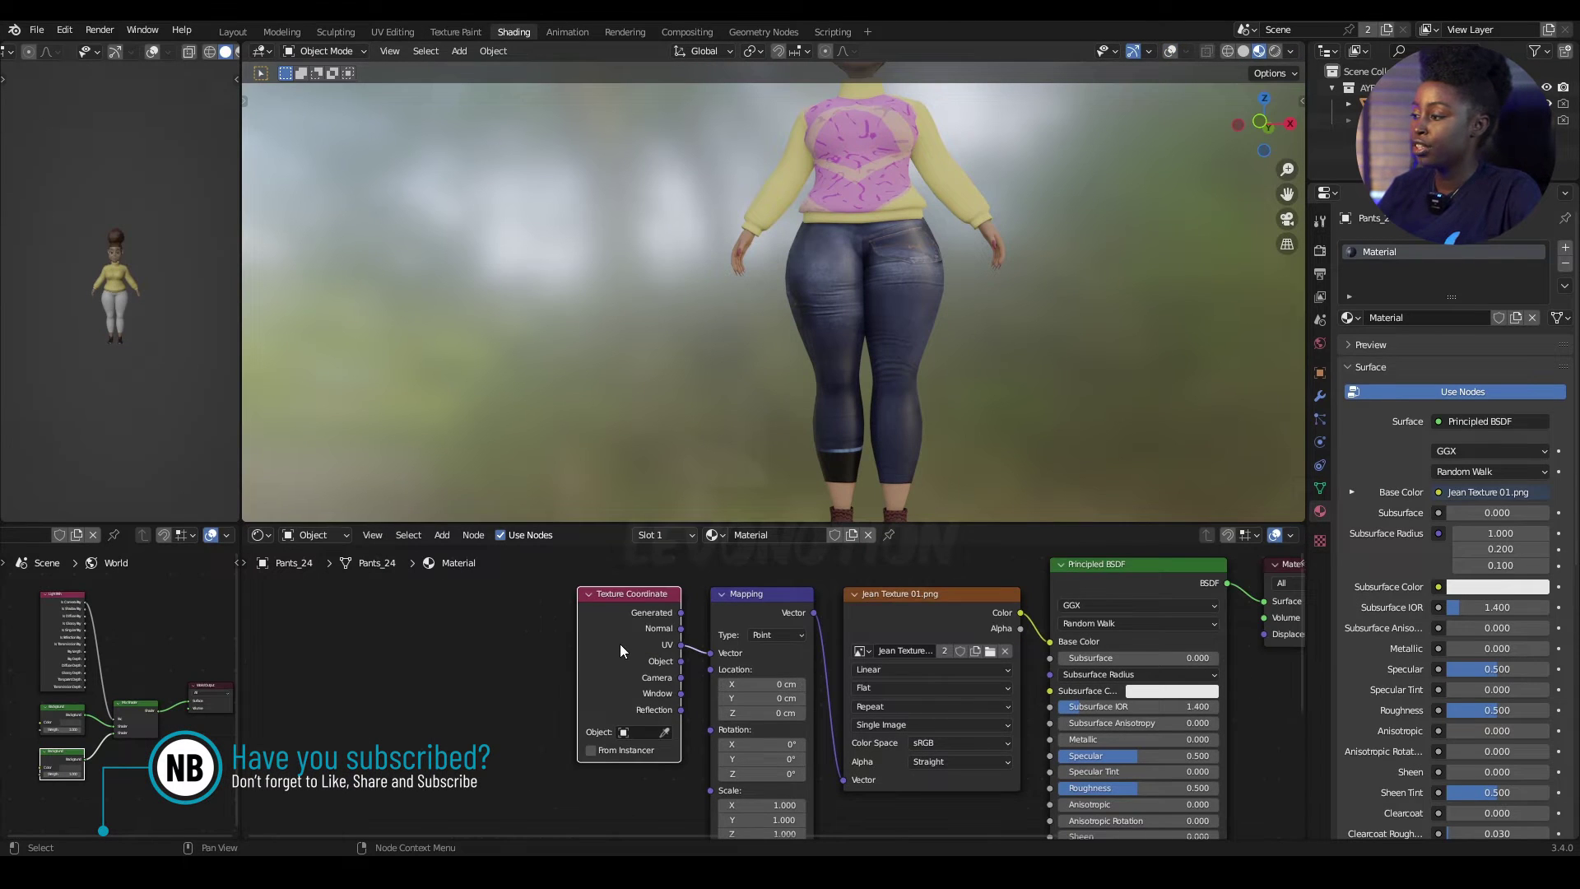
Move the Texture Coordinate node farther from the Mapping node and show the list of the pants' UV maps
drag(622, 640, 519, 640)
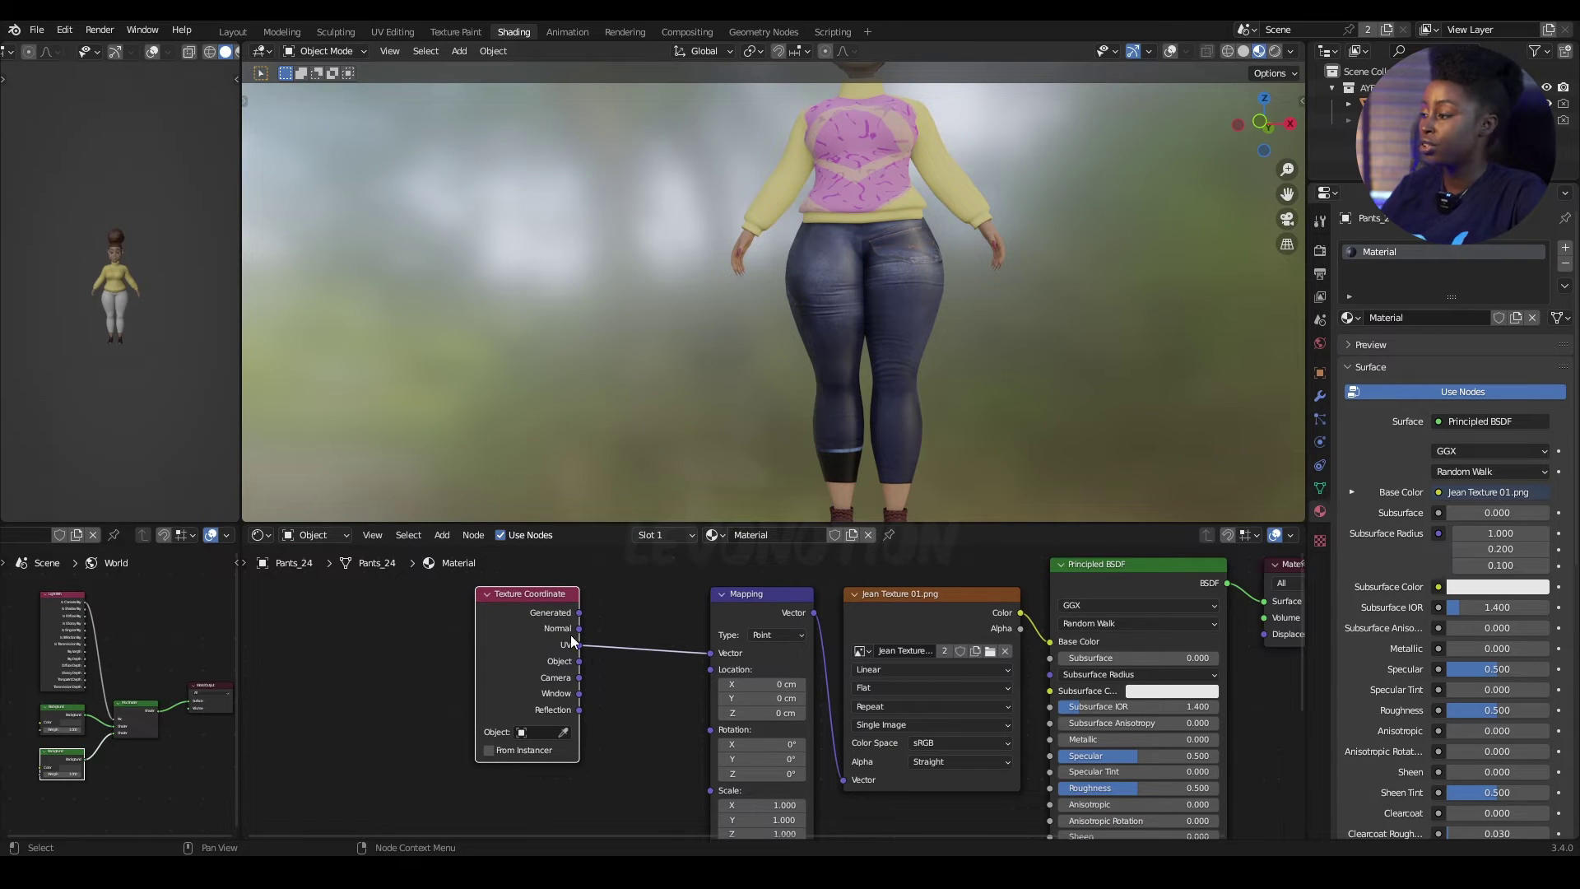
click(1321, 487)
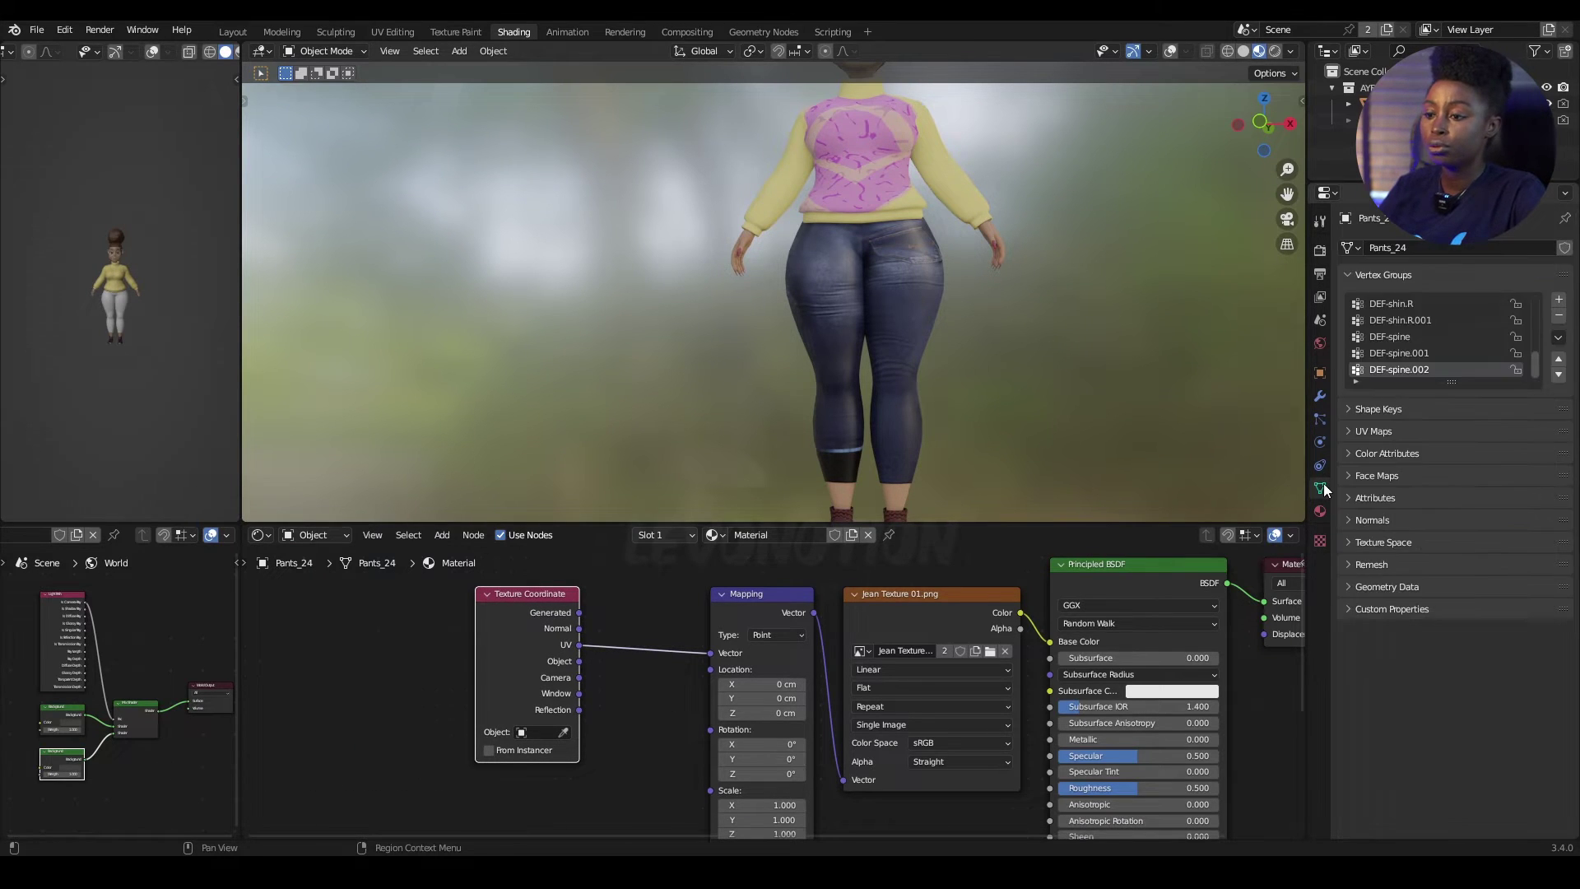
click(1373, 431)
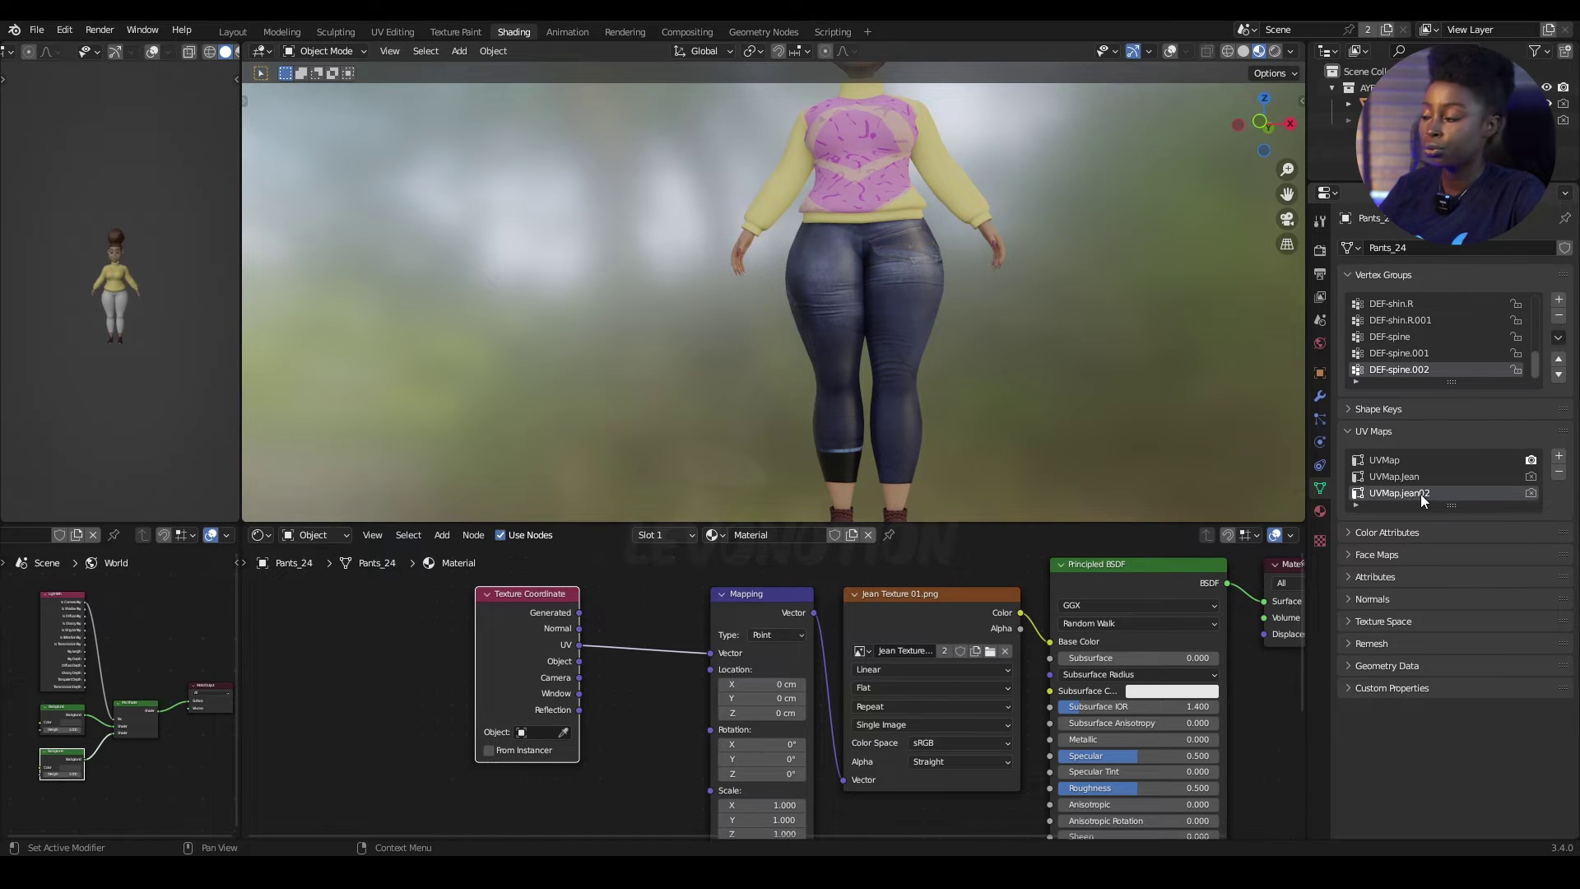
Add a UV Map node and connect its UV output to the Mapping node's Vector input
click(443, 535)
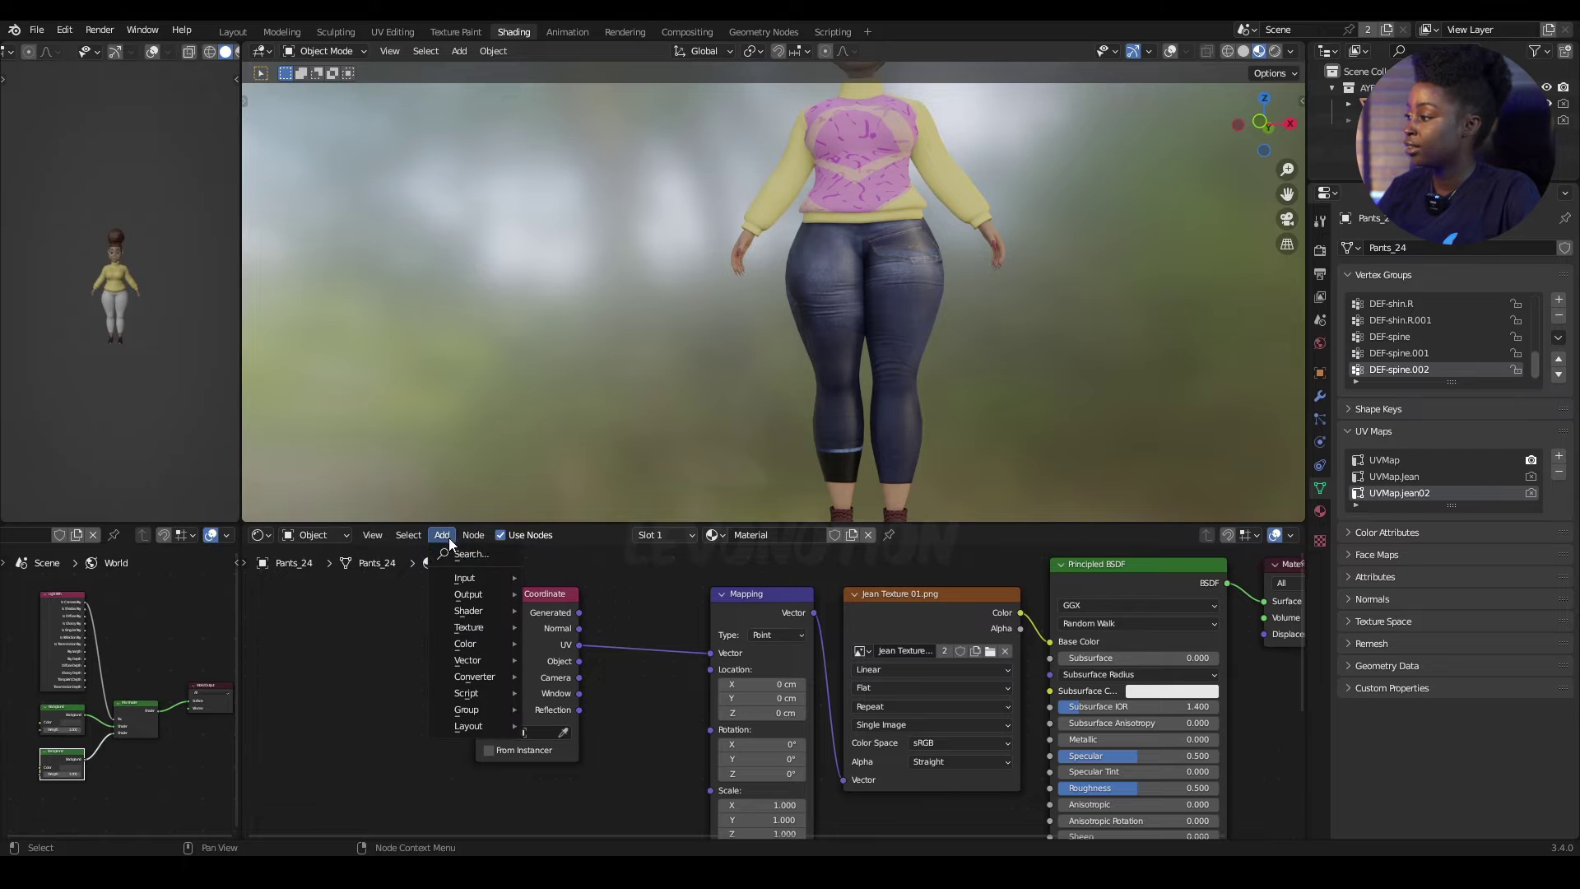
text(uv)
click(489, 583)
click(458, 673)
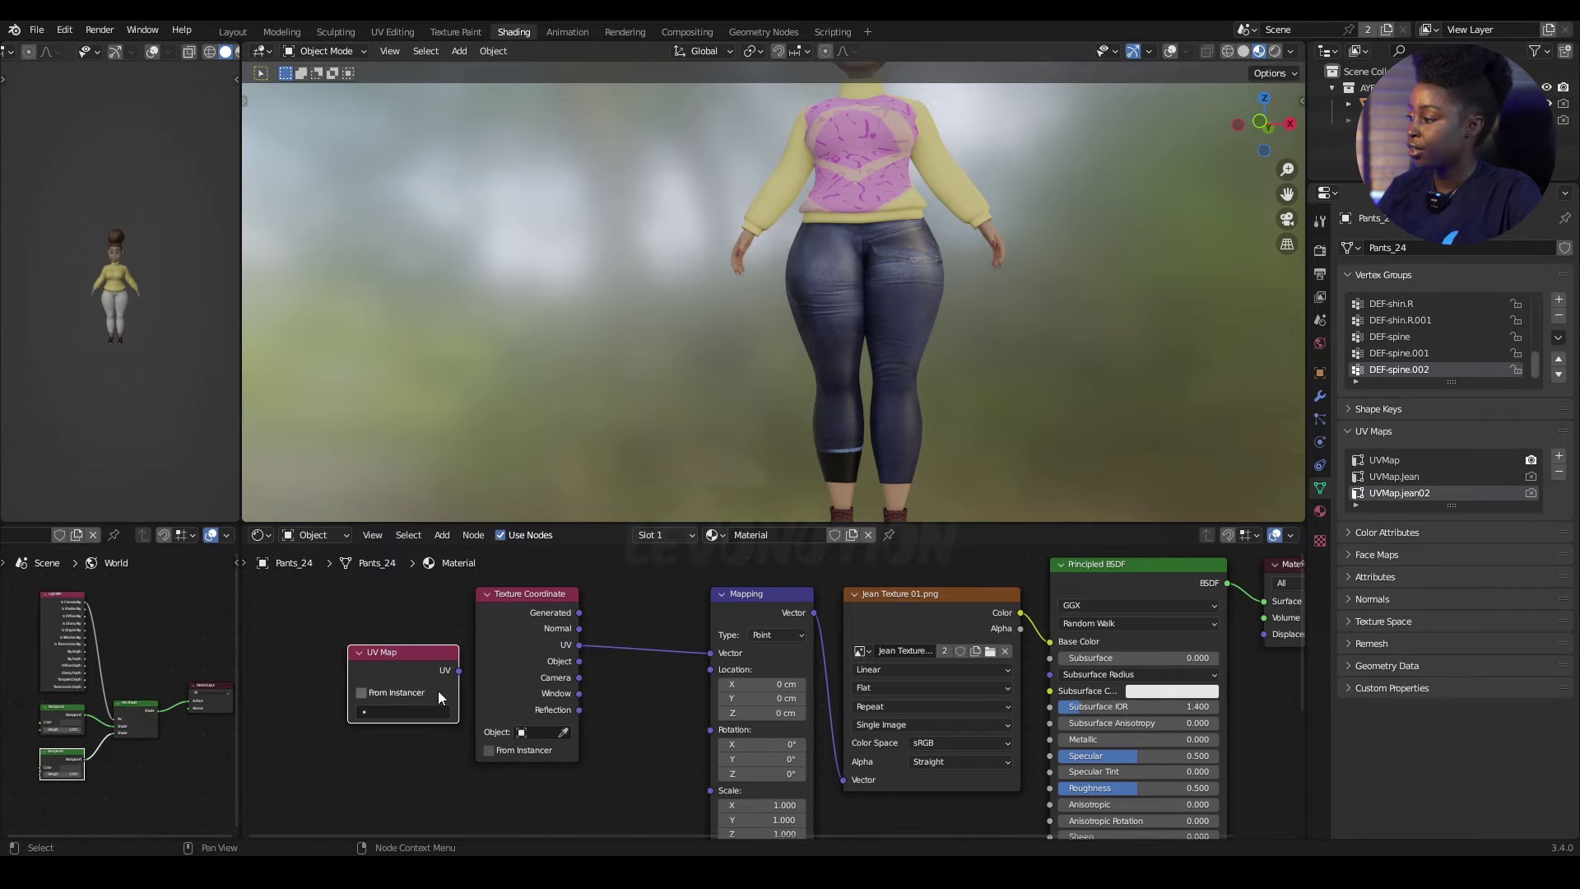
drag(458, 673, 708, 654)
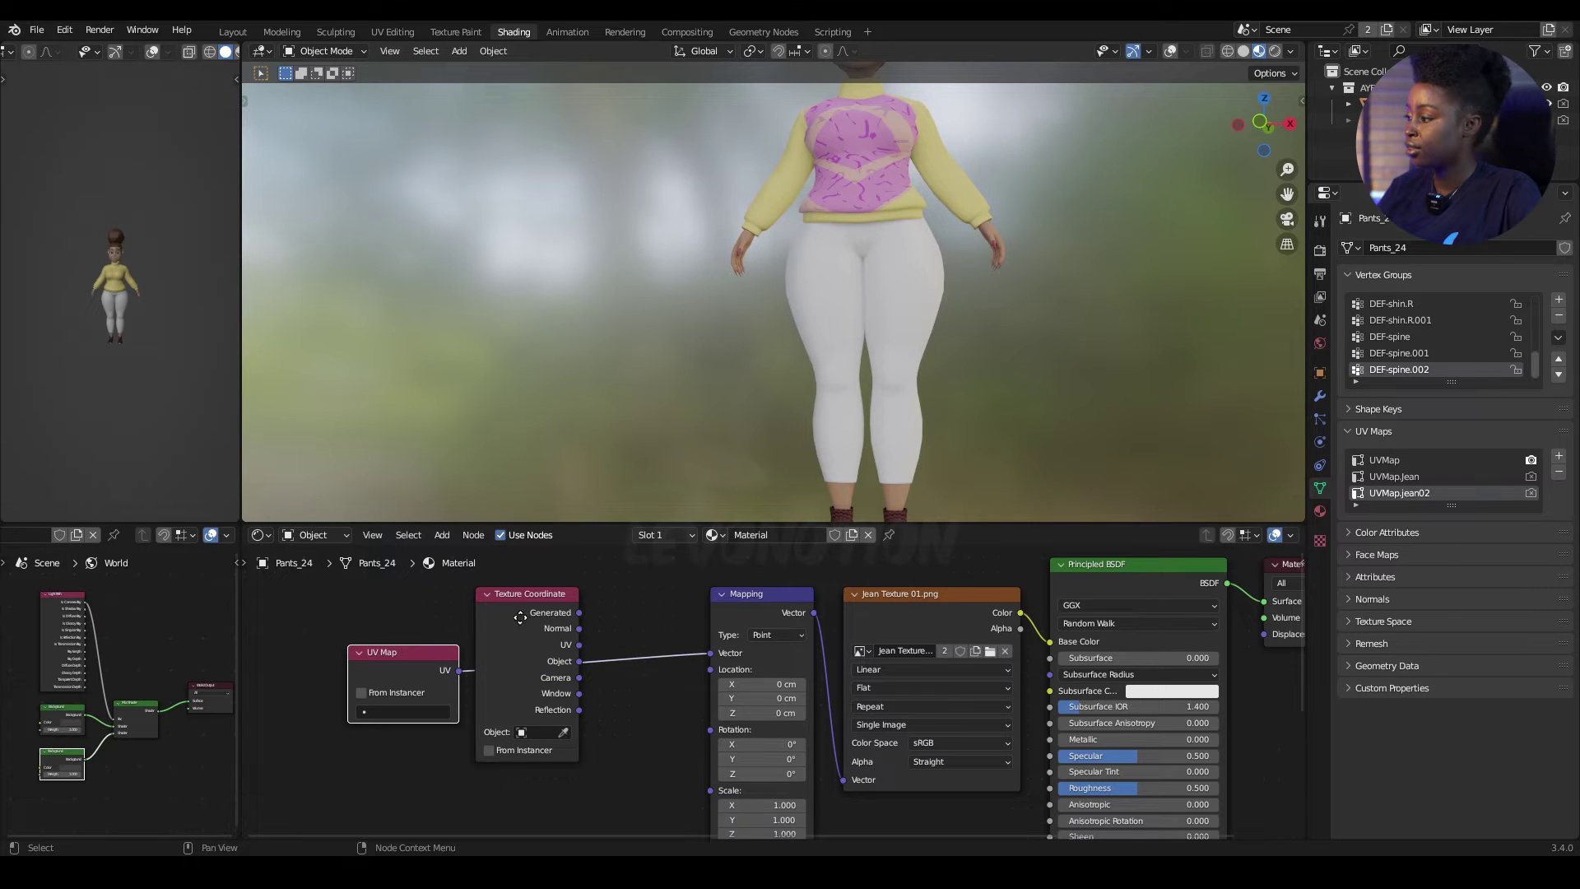
Move the Texture Coordinate node out of the way, place the UV Map node beside Mapping and set it to UVMap.jean02
drag(513, 658, 450, 852)
drag(436, 663, 621, 635)
click(585, 682)
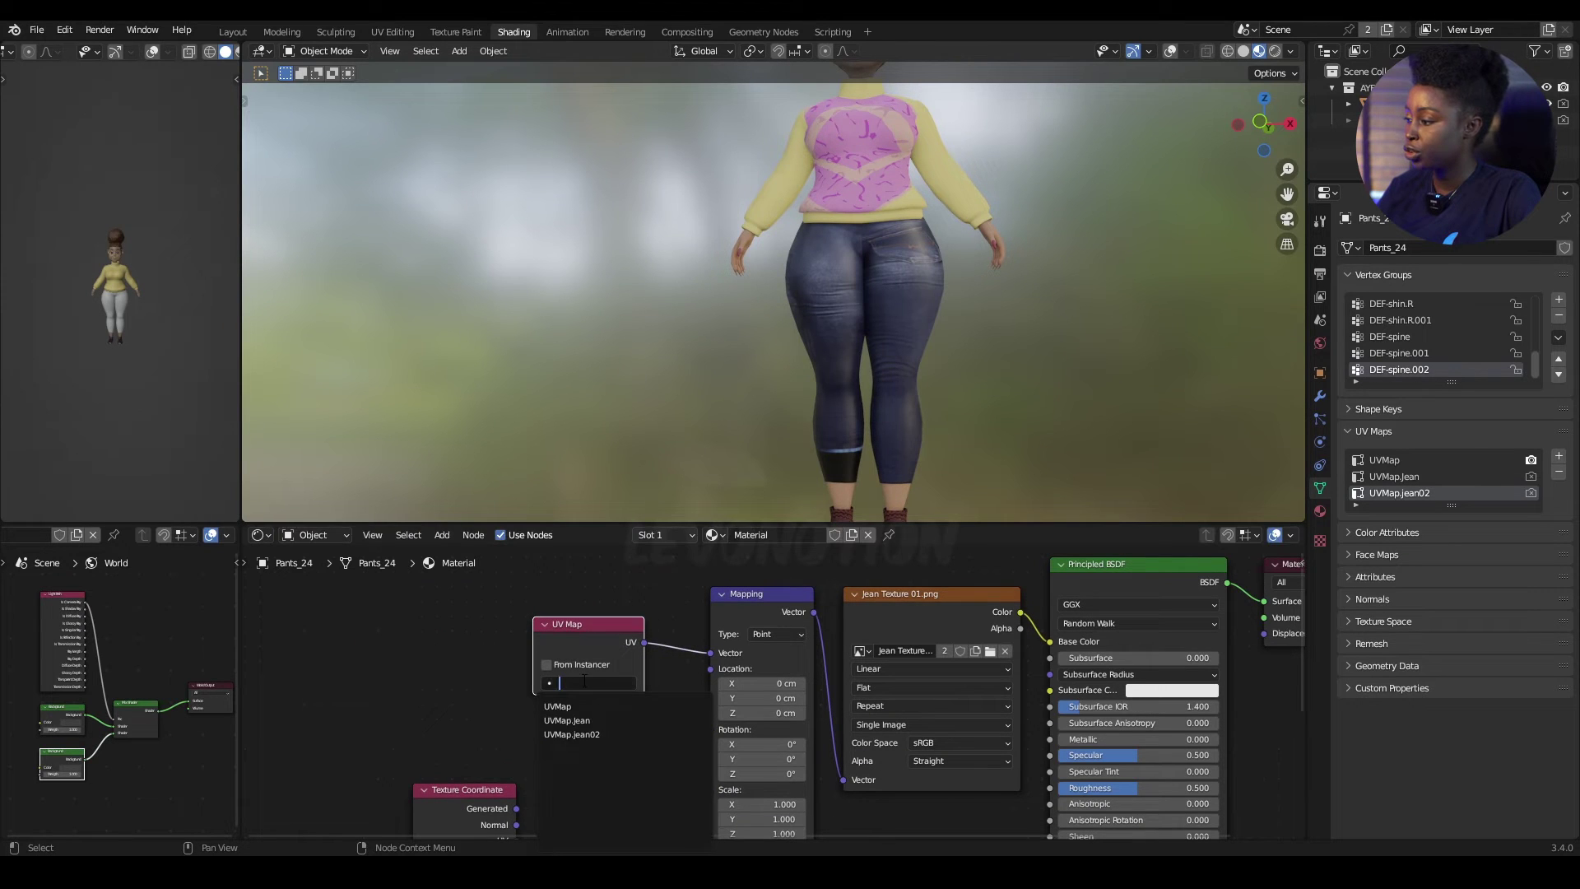
click(584, 735)
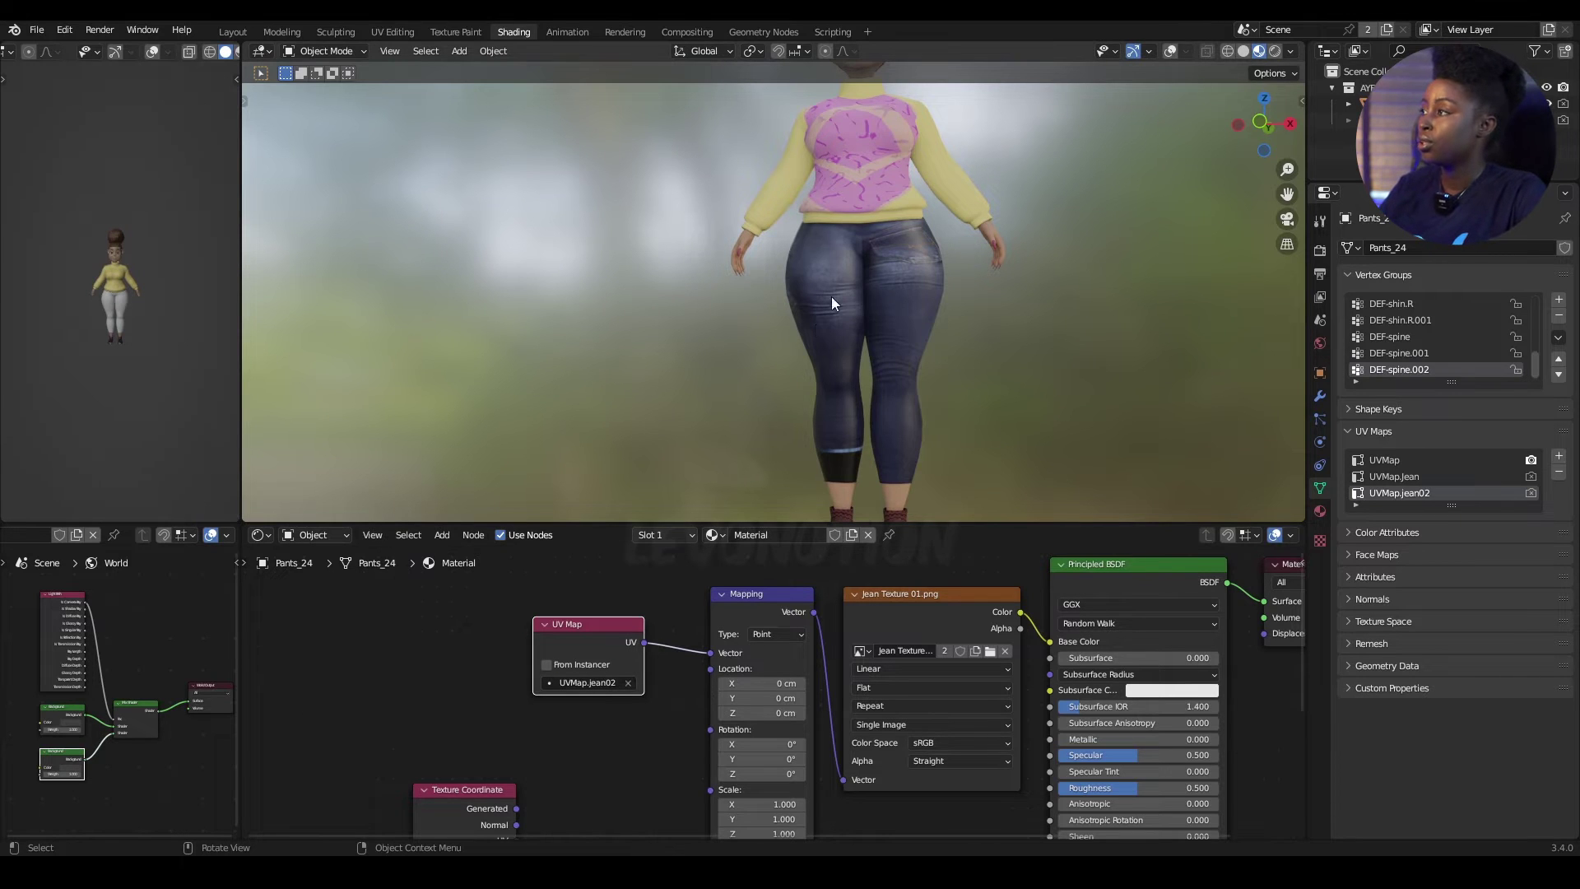
In the UV Editing workspace, select only the linked front faces of the character's left pant leg
click(392, 31)
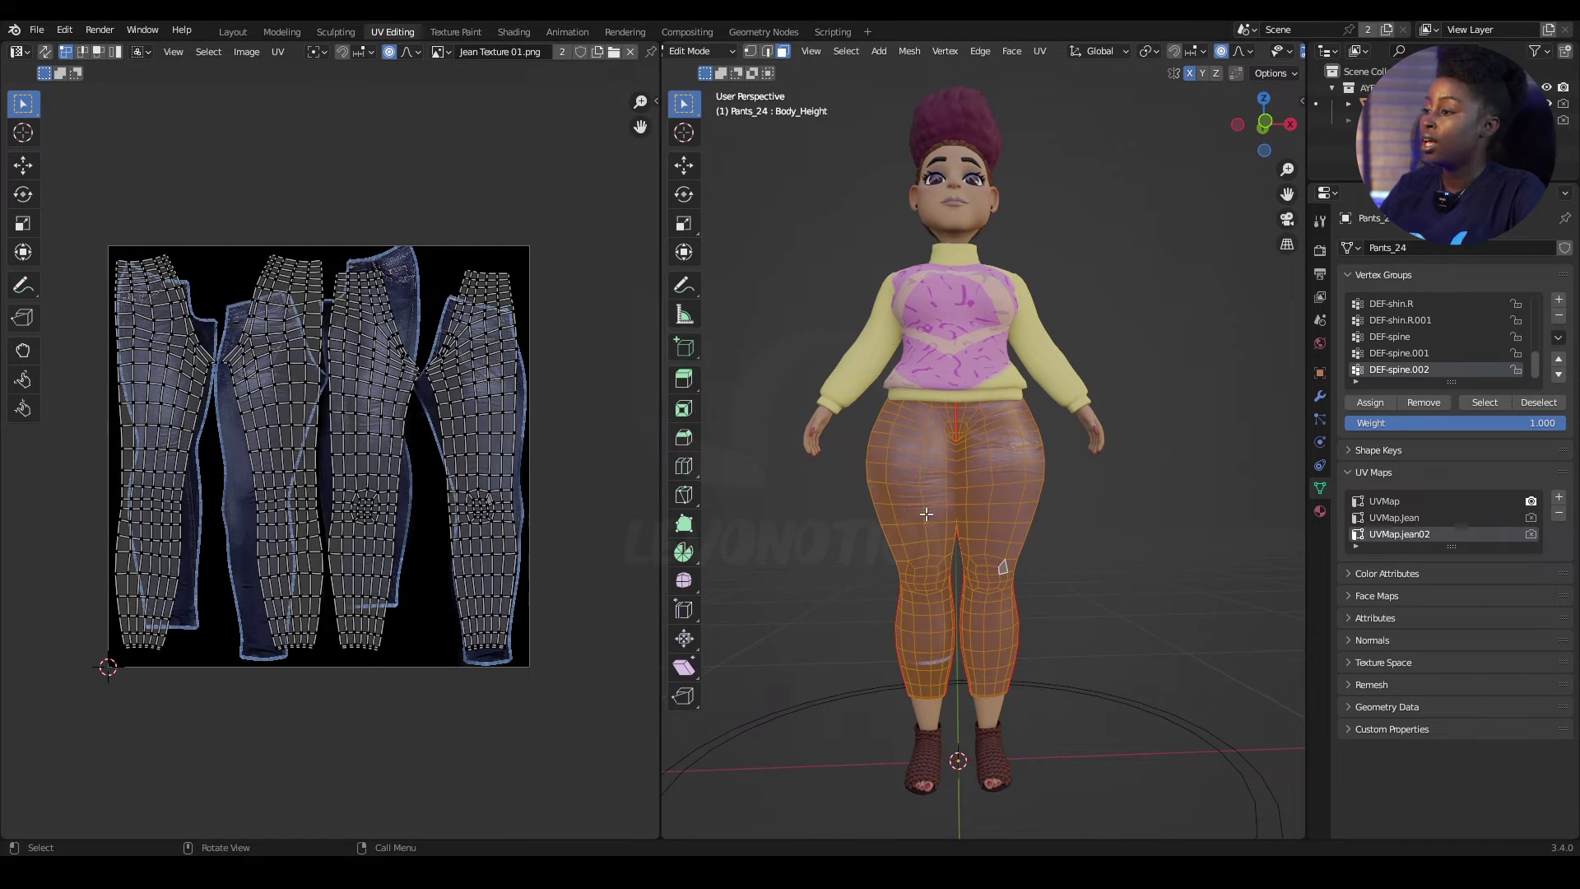
click(1002, 479)
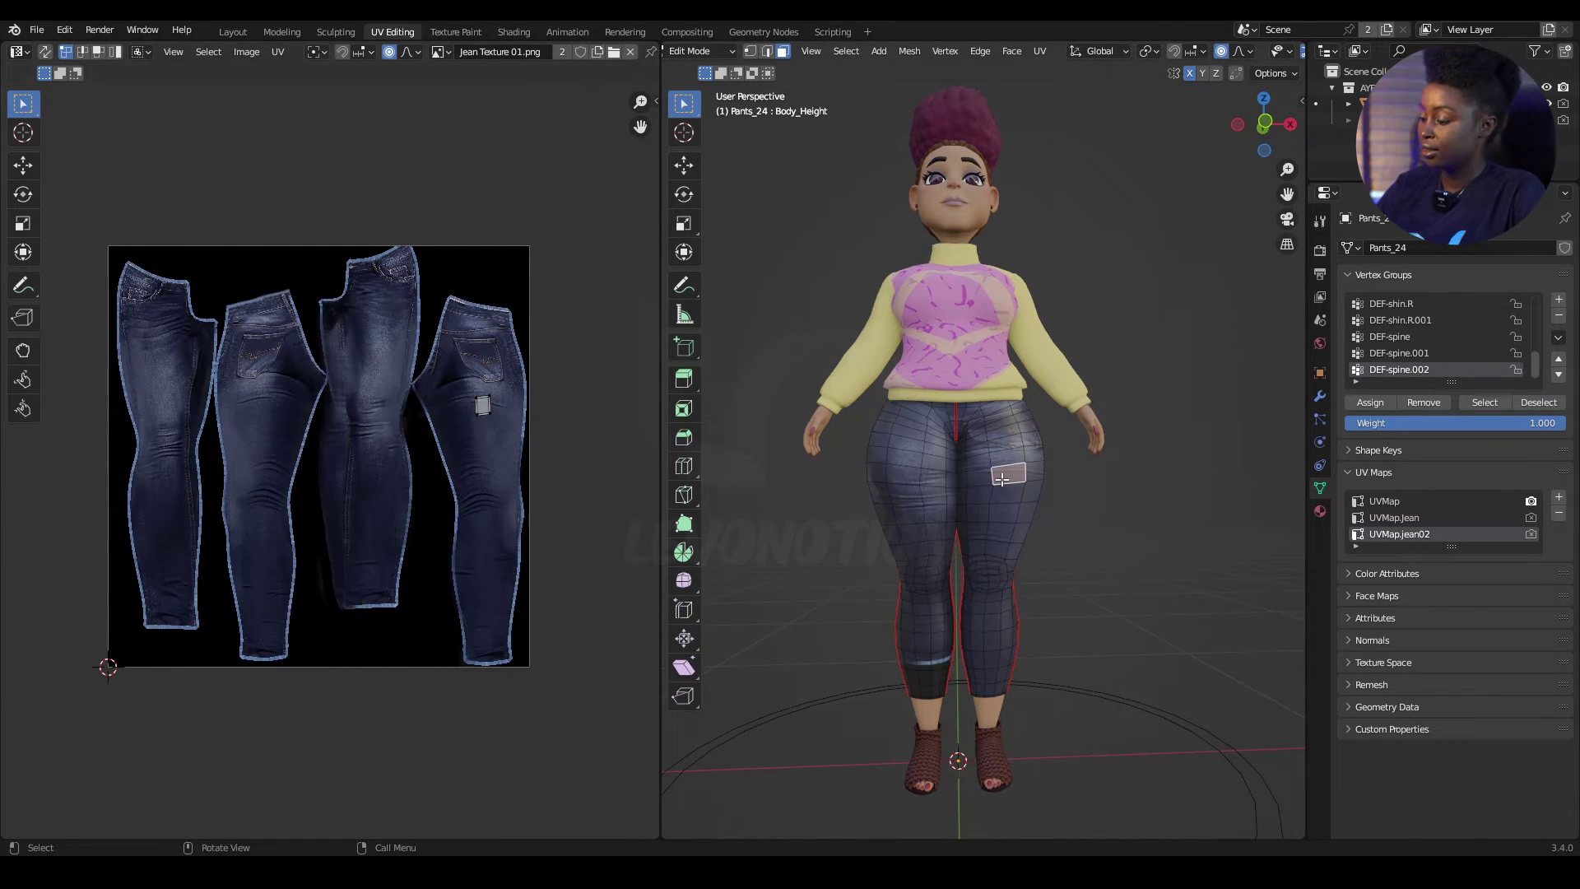
key(l)
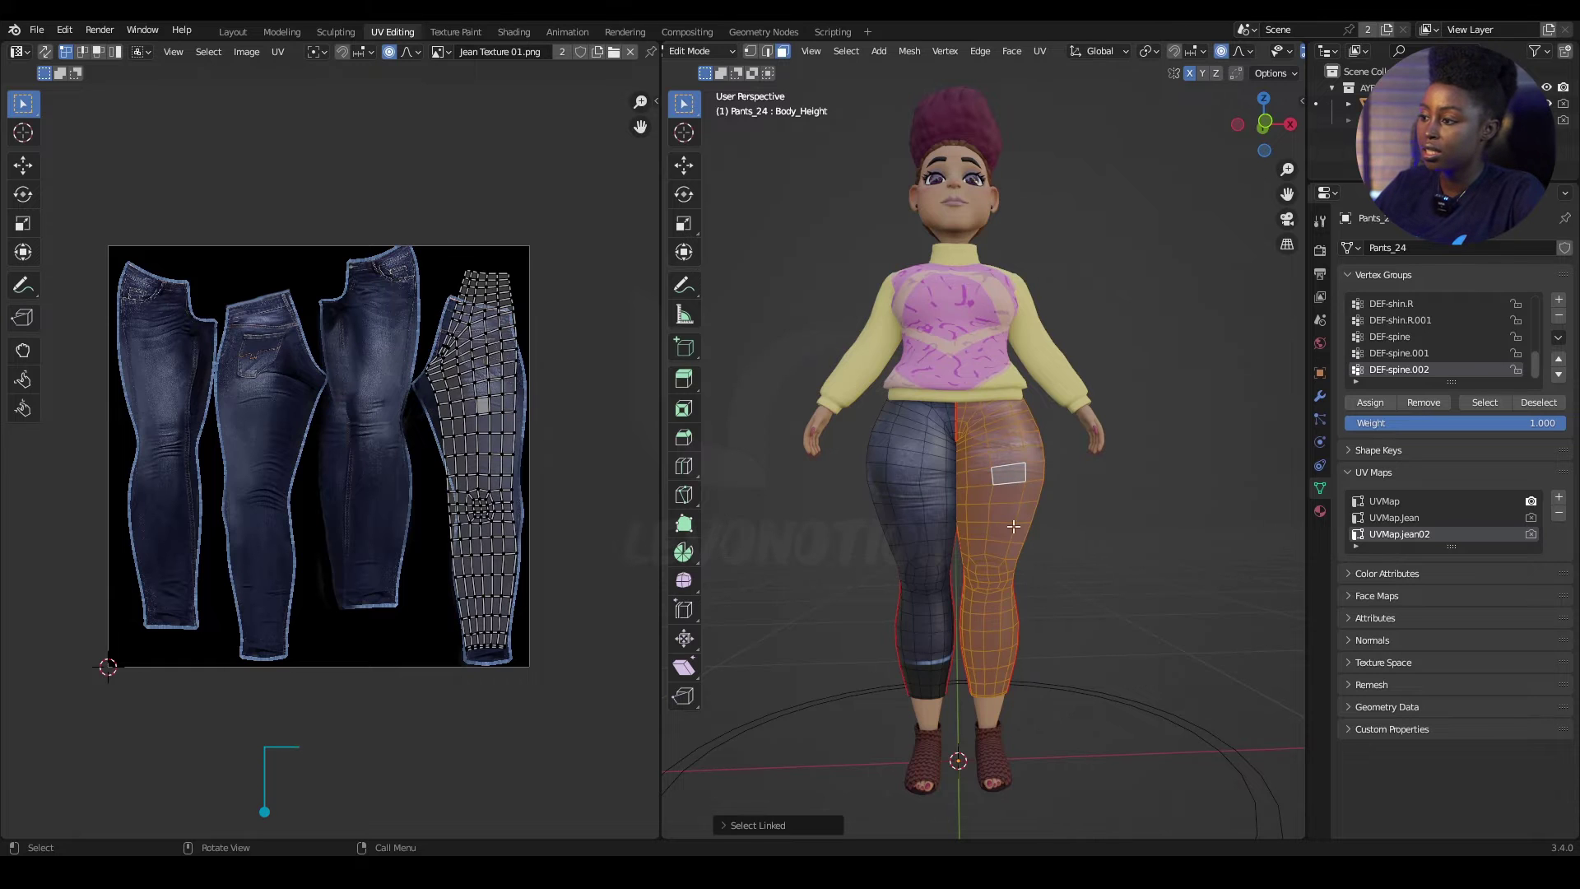
middle_drag(970, 504, 912, 459)
click(912, 459)
key(l)
click(1012, 474)
key(l)
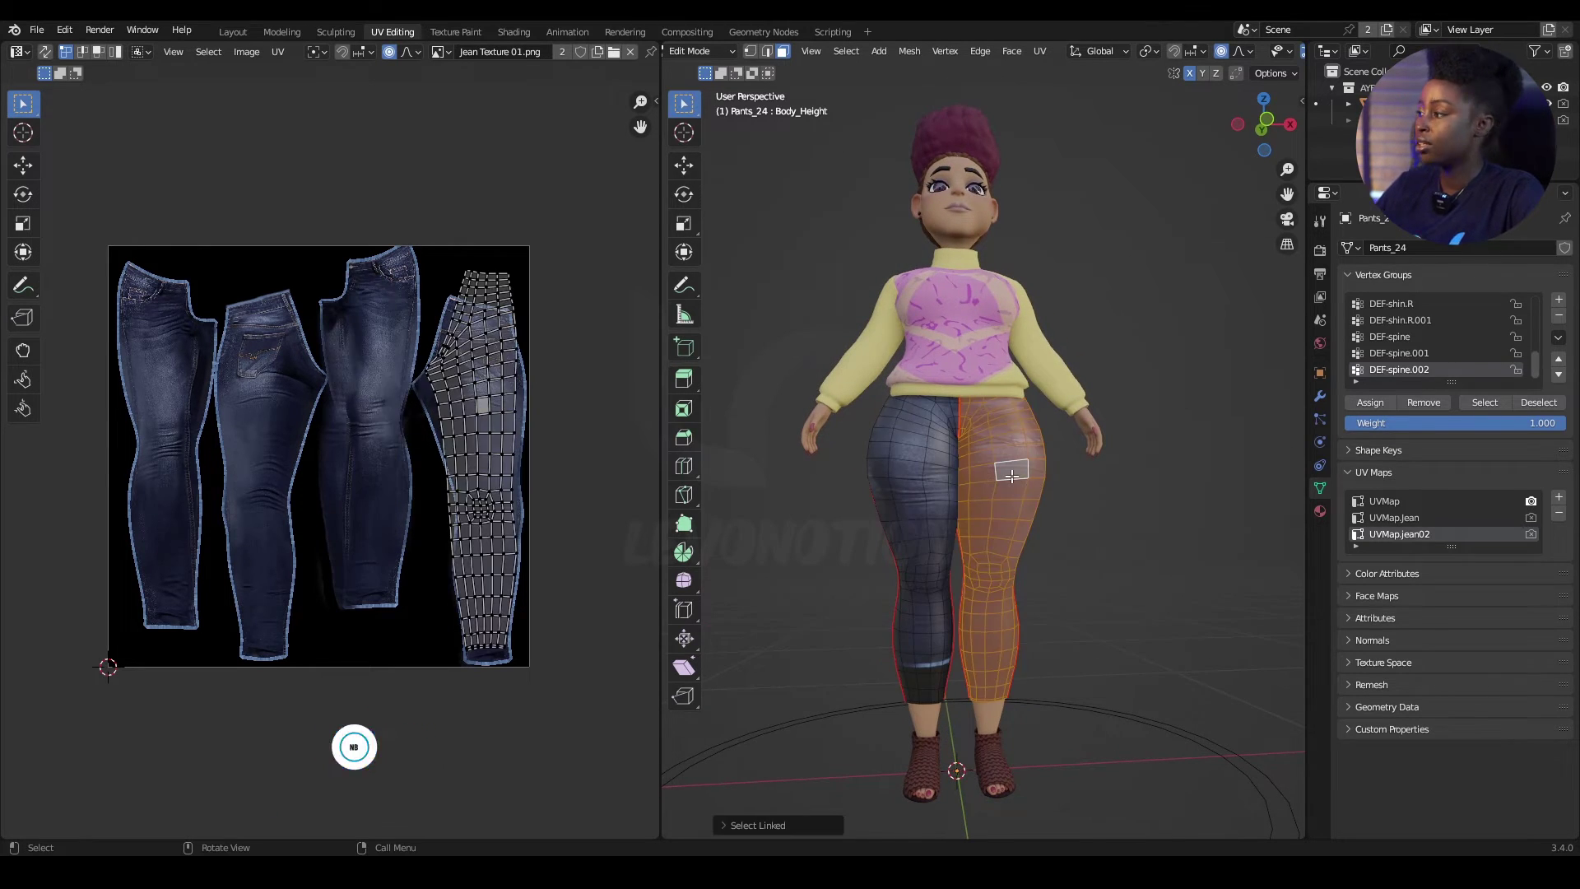
Move the left leg's front UV island onto the third jean piece of the texture, the front with the small pocket
middle_drag(1020, 464, 1008, 478)
scroll(435, 431, up, 3)
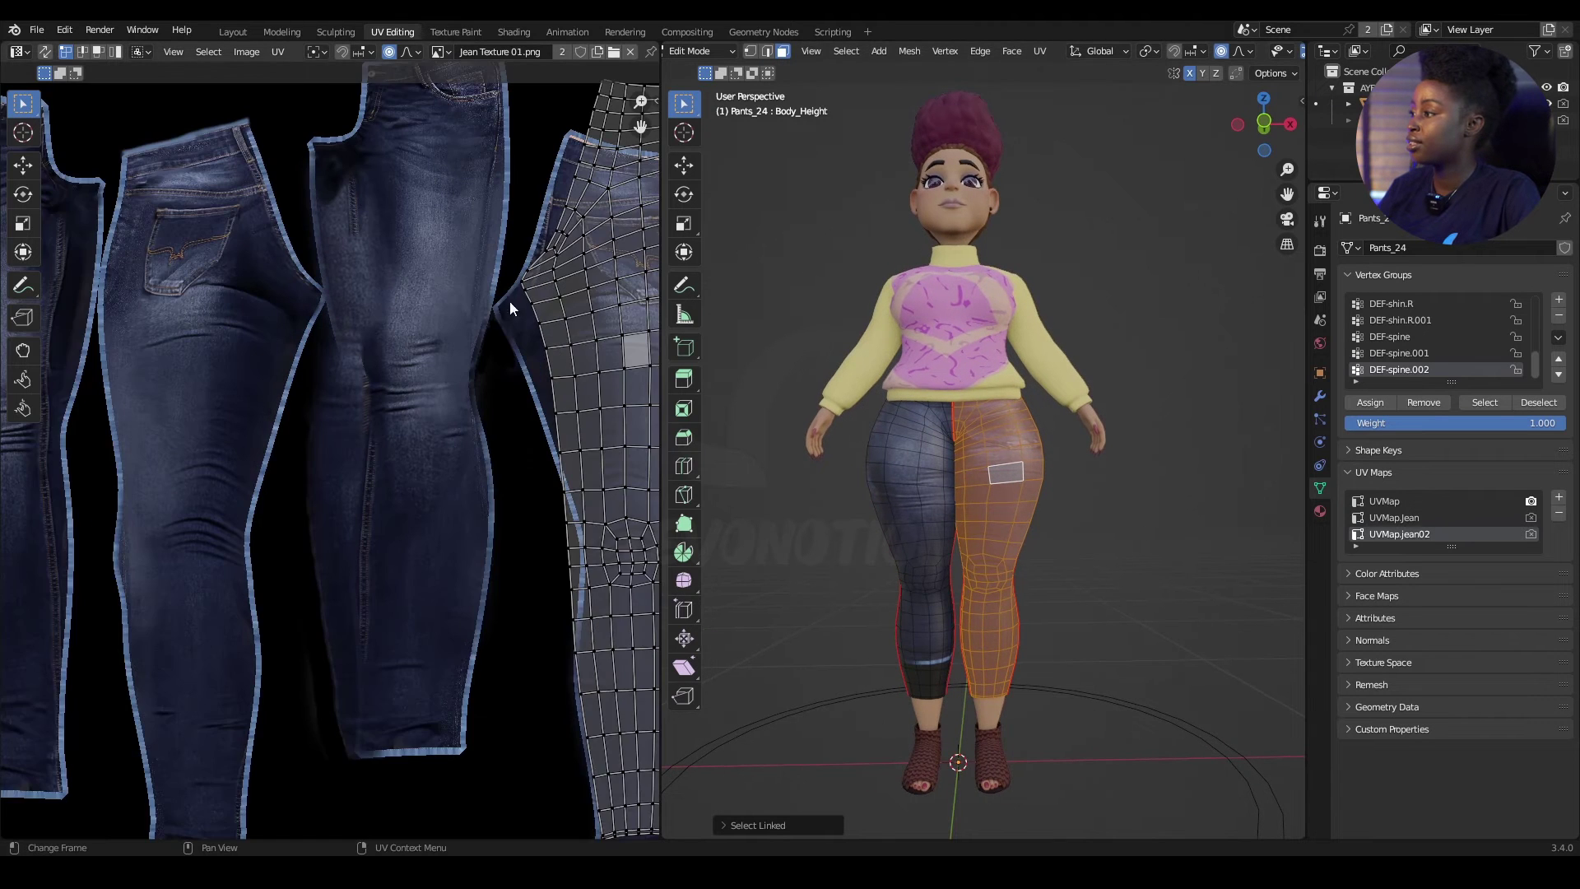
middle_drag(524, 294, 365, 447)
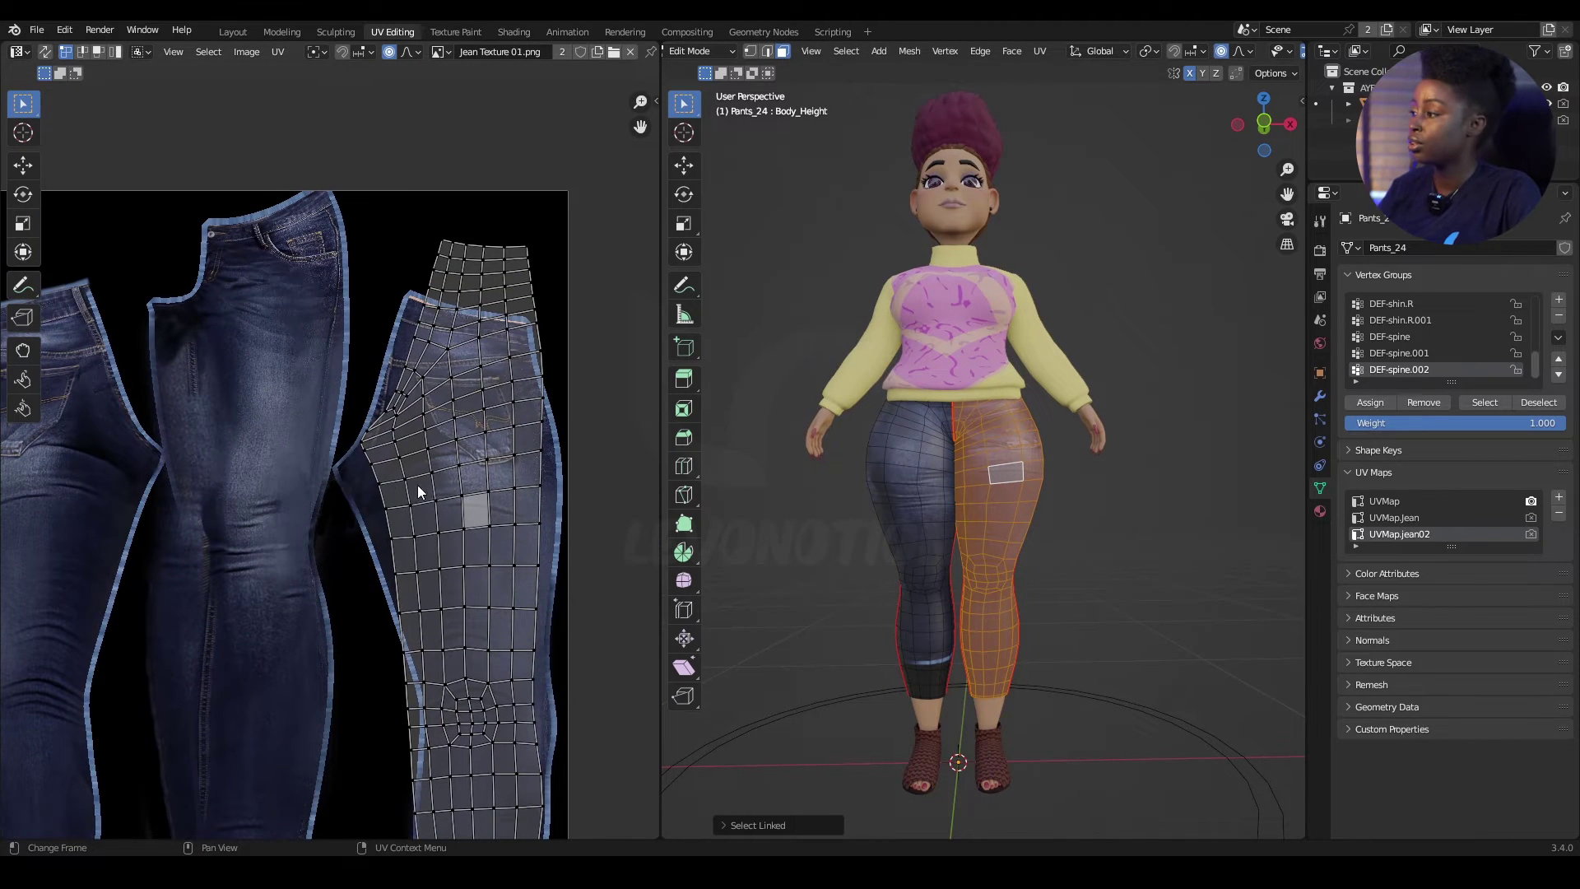
scroll(457, 465, down, 3)
scroll(493, 453, up, 1)
key(l)
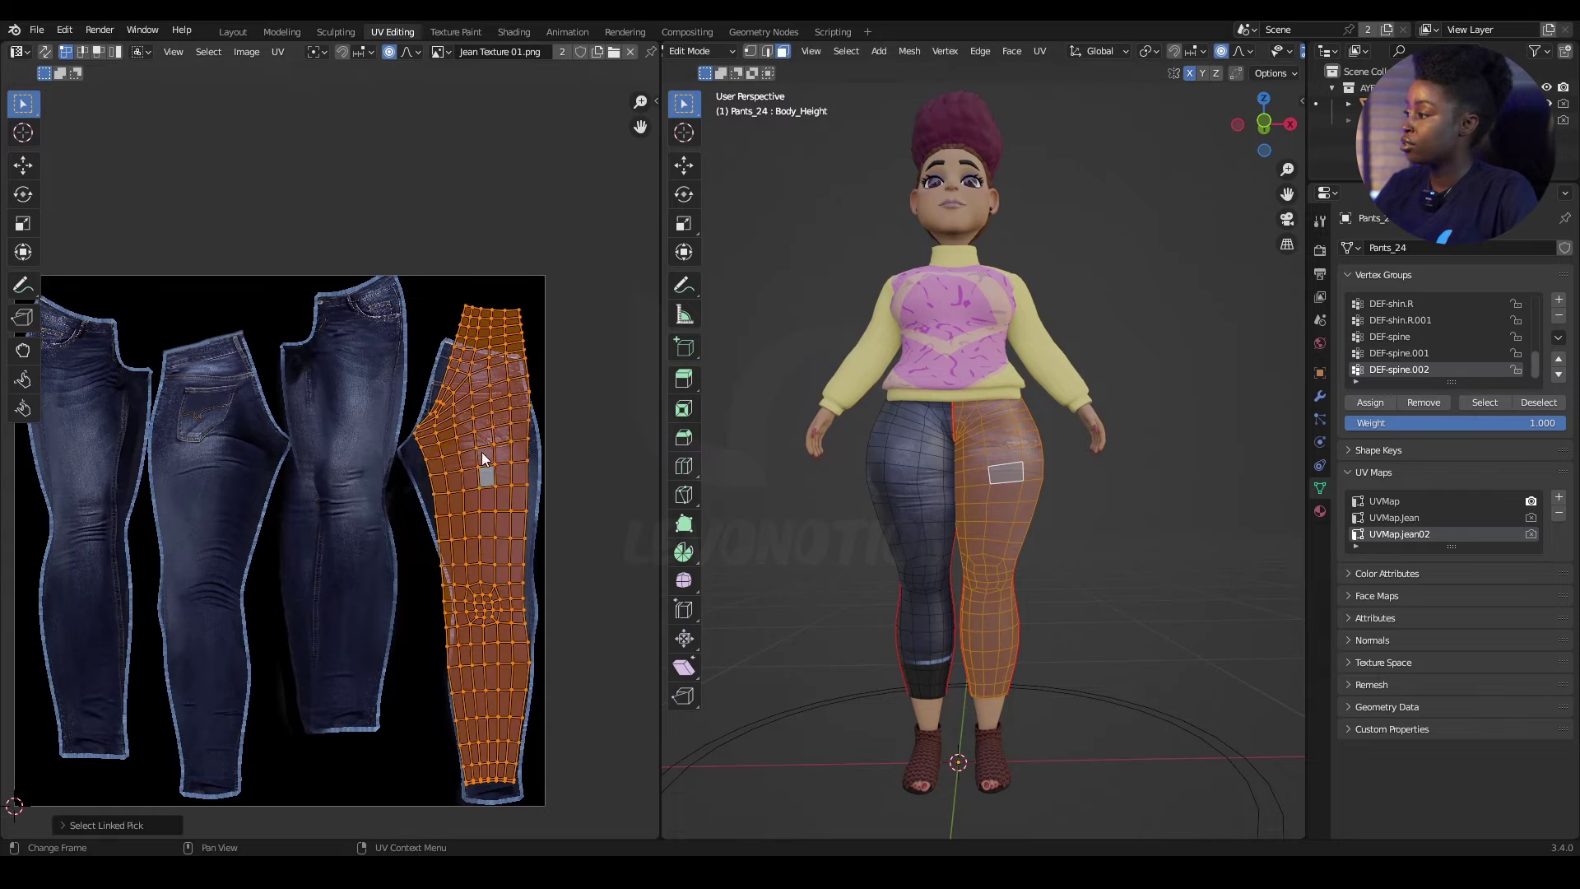
key(g)
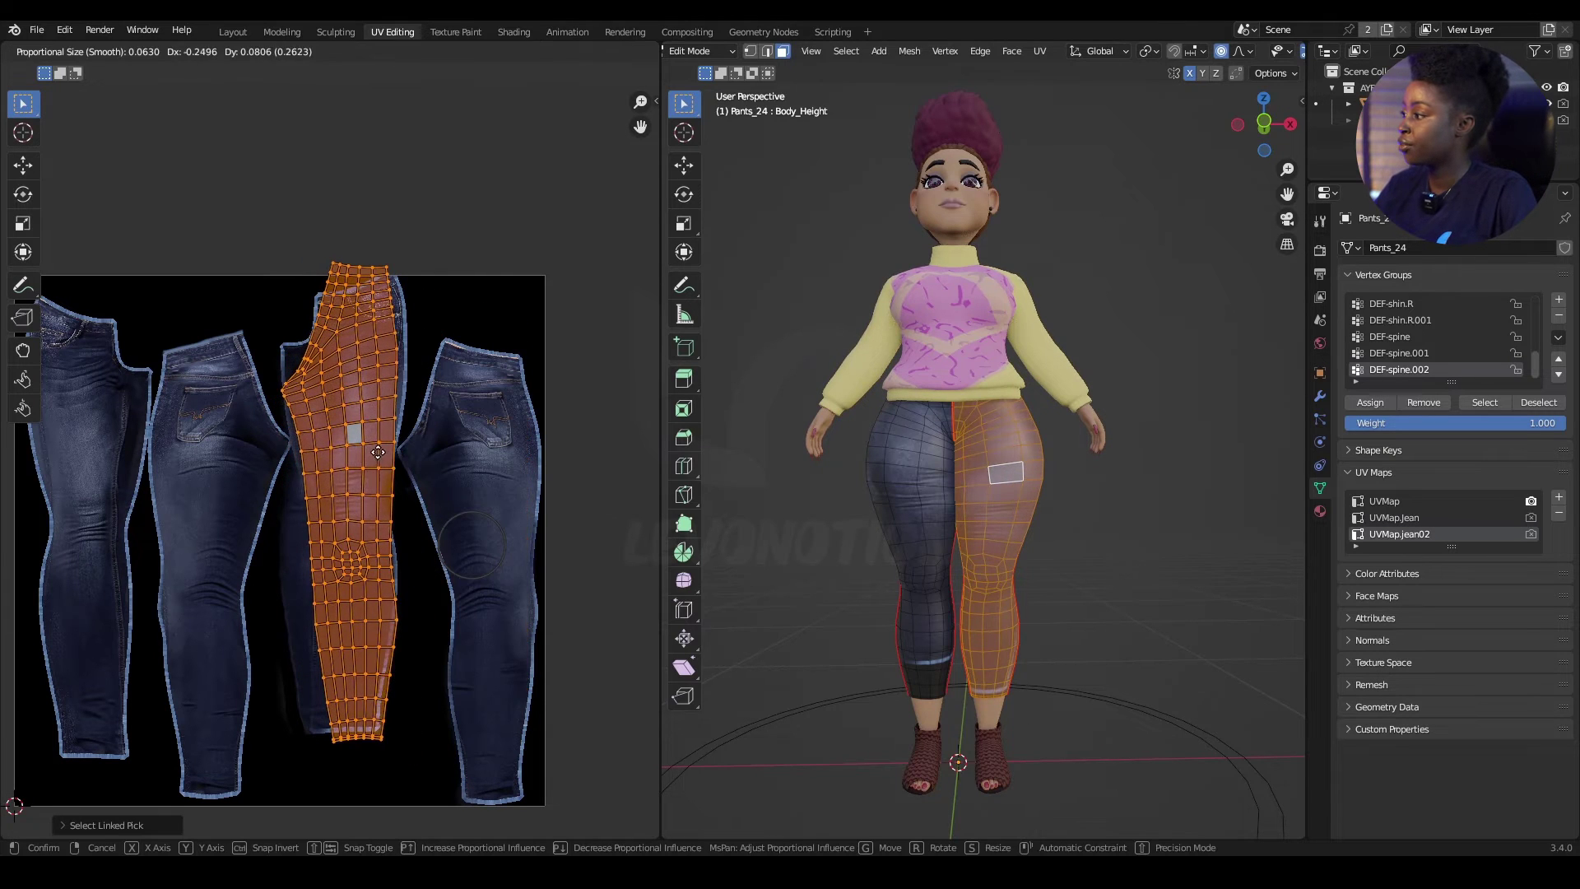
click(378, 452)
Select the front faces of the character's right pant leg and move their UV island onto the first jean piece
click(910, 510)
key(ctrl+l)
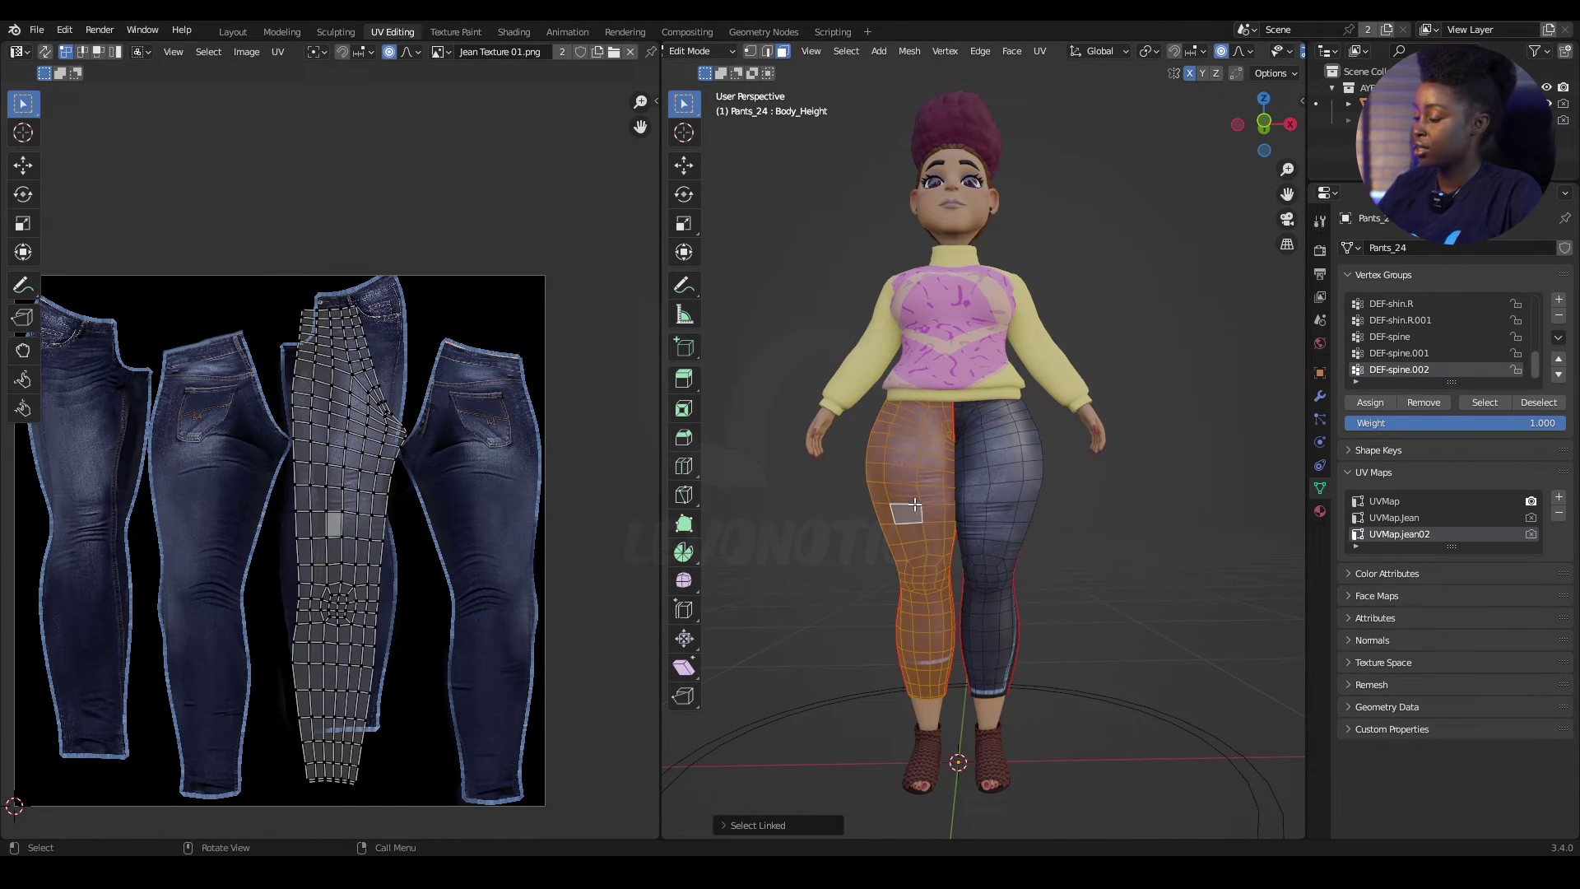
middle_drag(294, 496, 433, 461)
key(l)
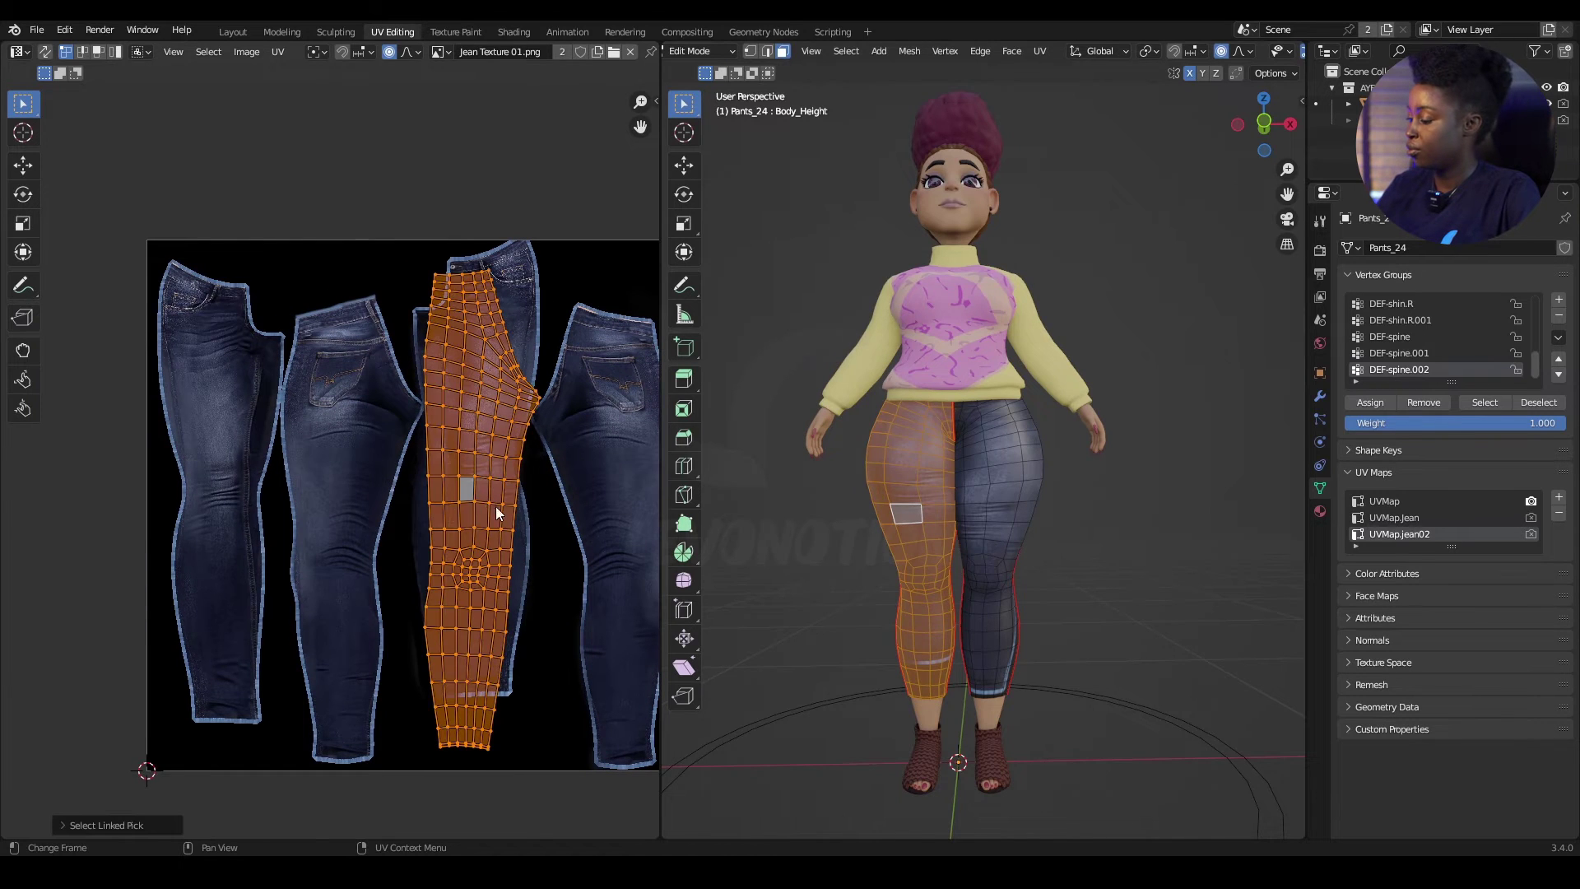
key(g)
click(228, 476)
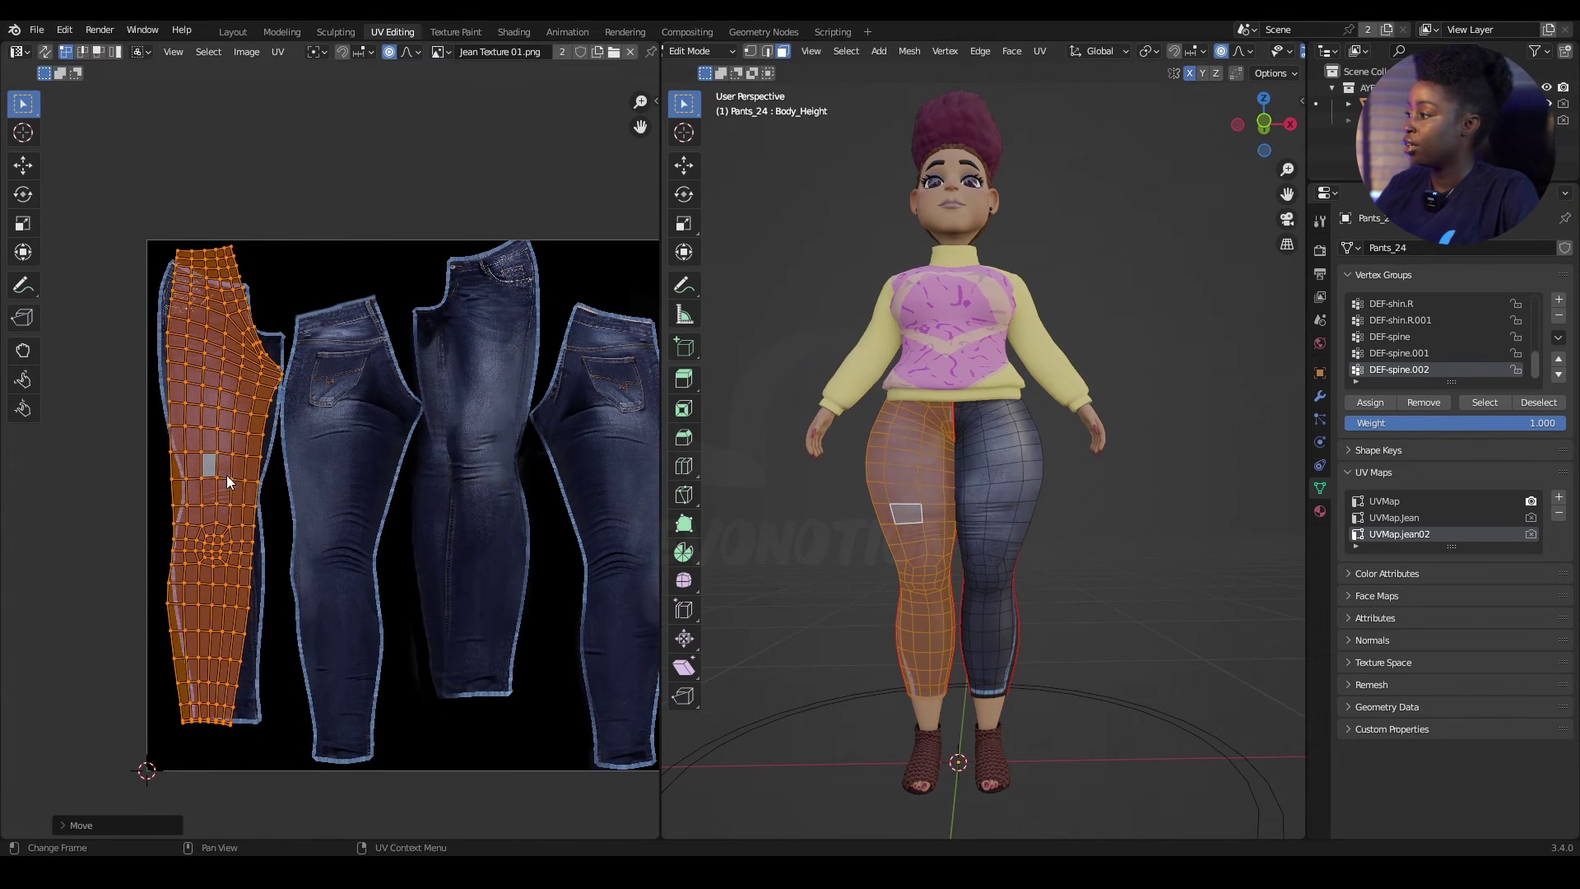
Select the back faces of the character's left pant leg and move their UV island onto the second jean piece
middle_drag(1007, 525, 1234, 518)
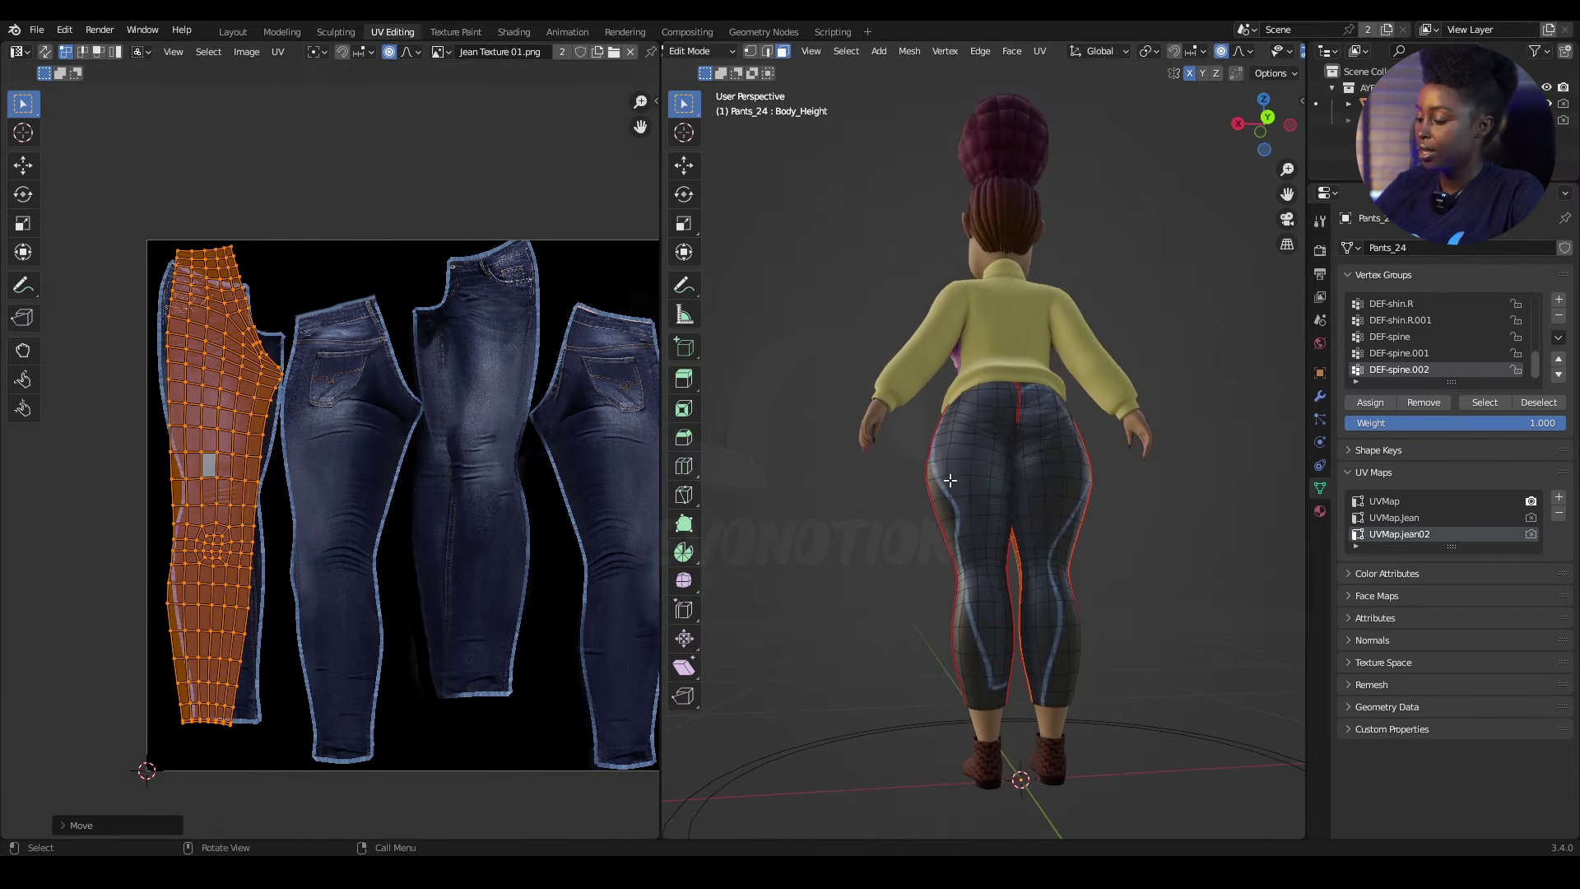
key(alt+a)
key(l)
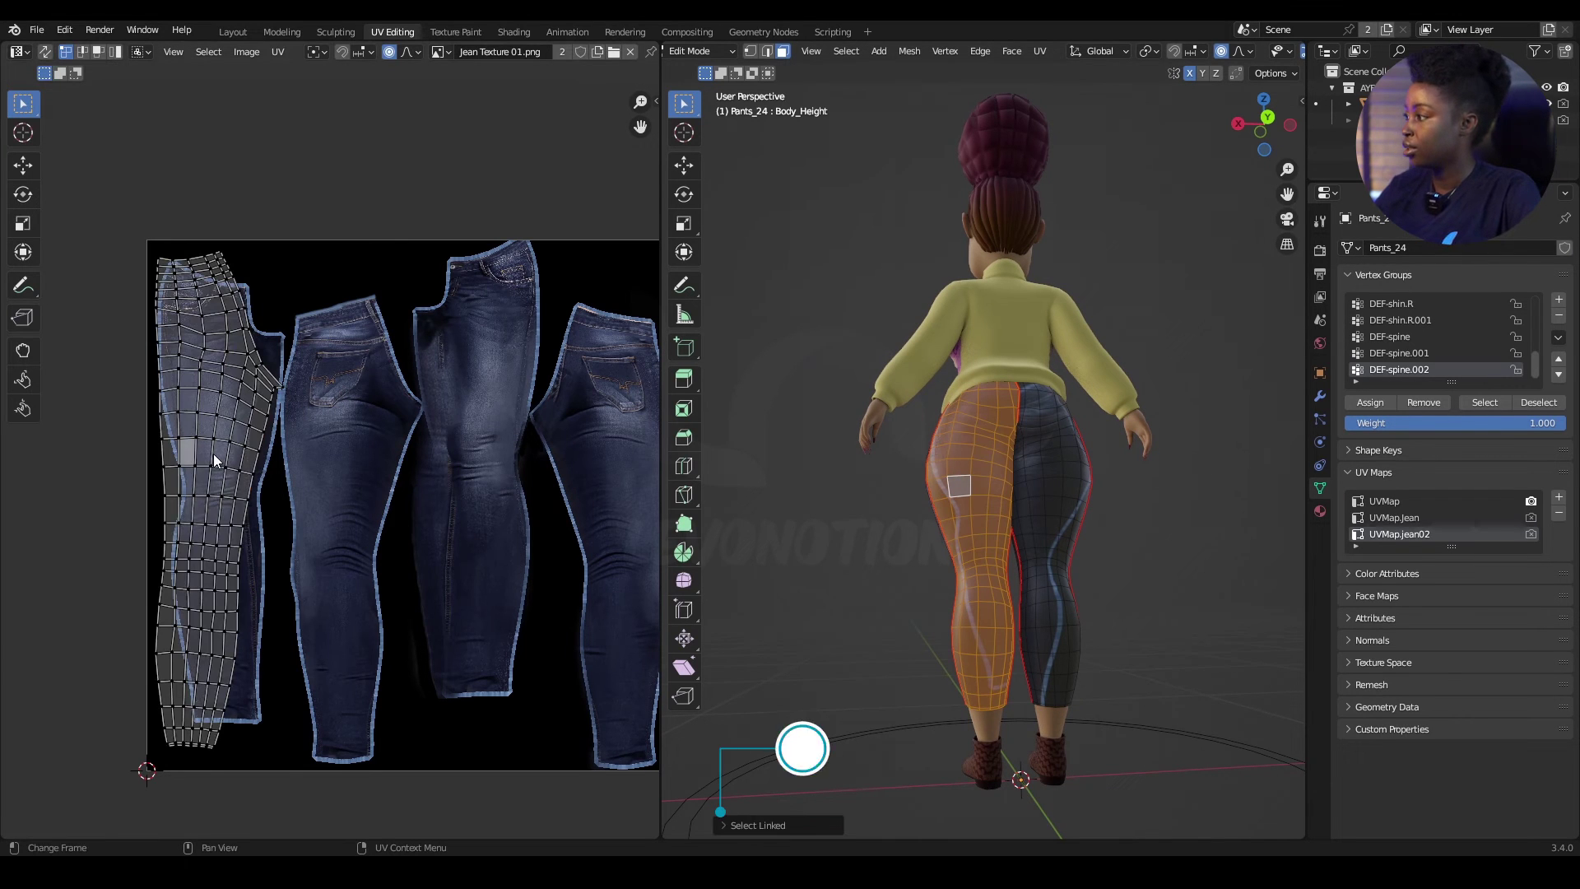
key(l)
key(g)
click(345, 481)
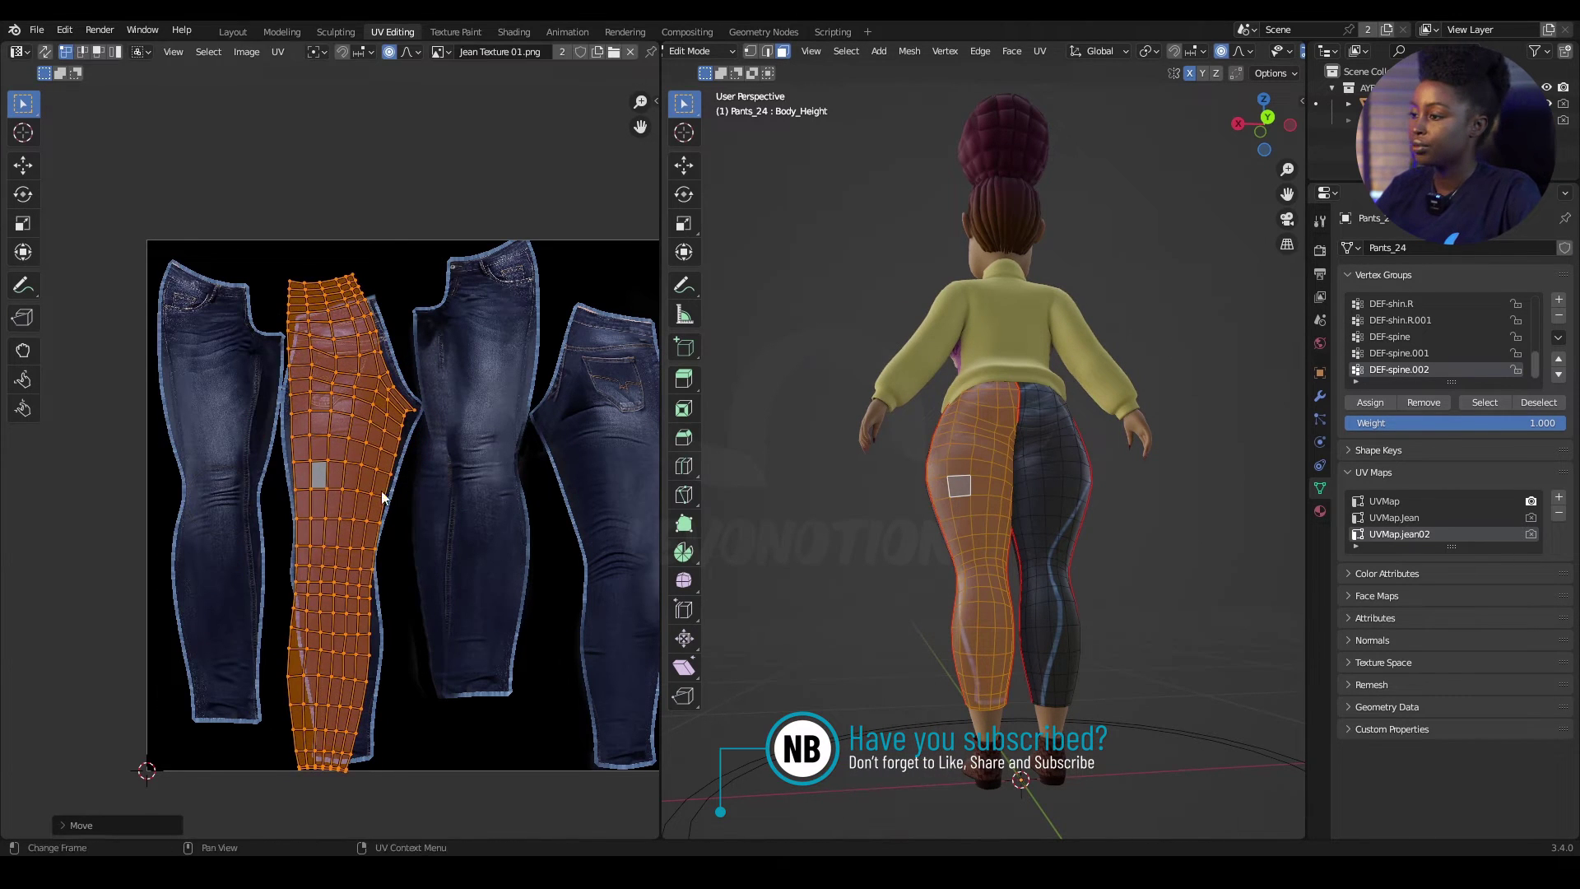
Select the back faces of the character's right pant leg and move their UV island onto the fourth jean piece
key(alt+a)
key(l)
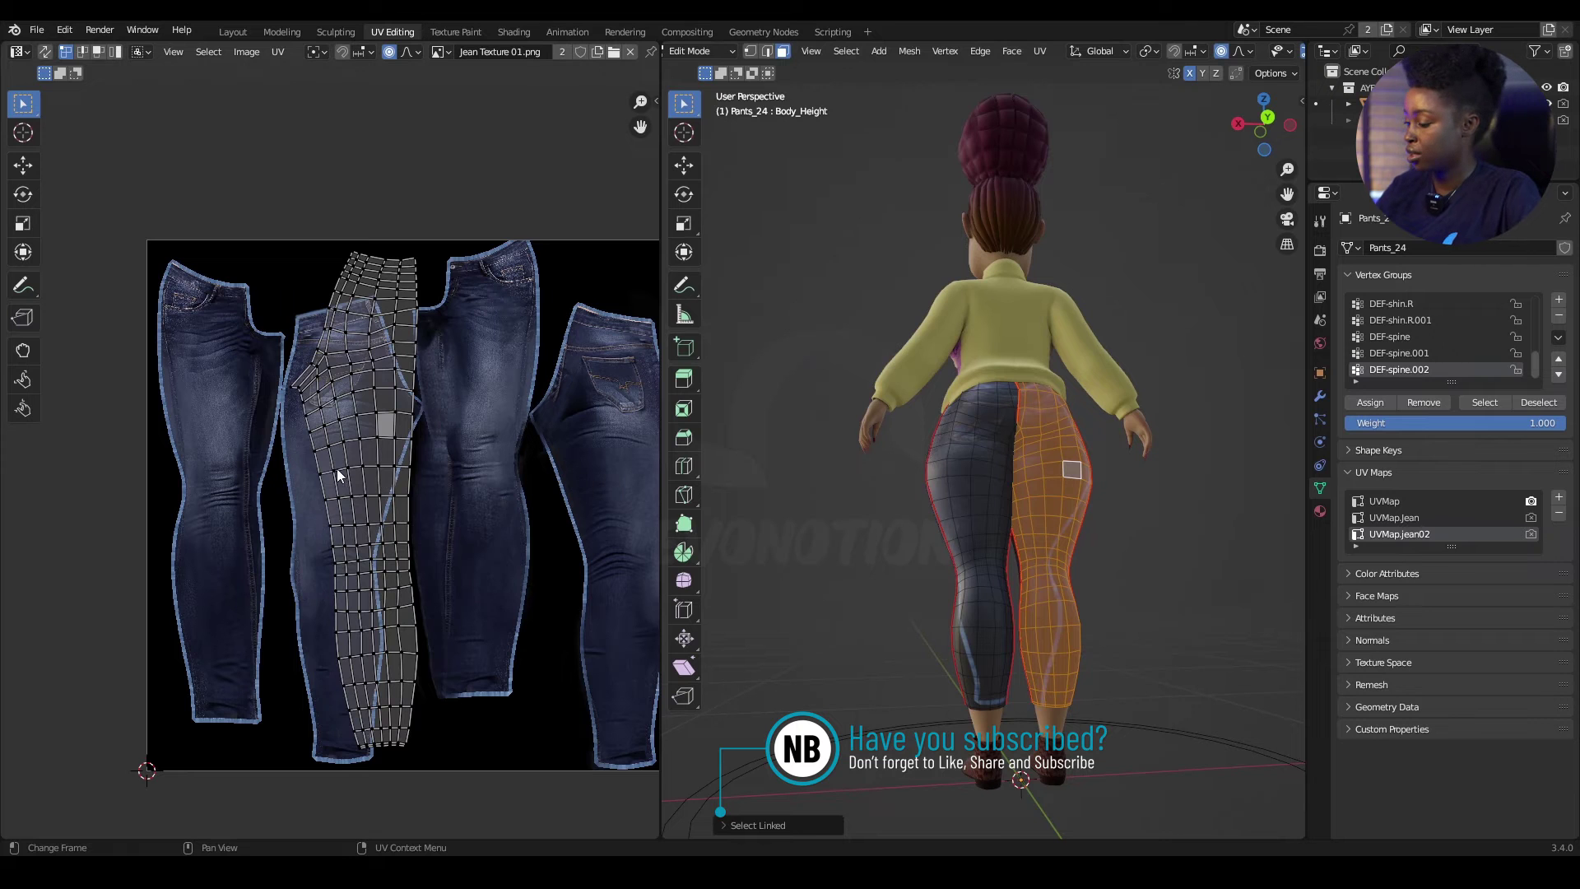
key(l)
key(g)
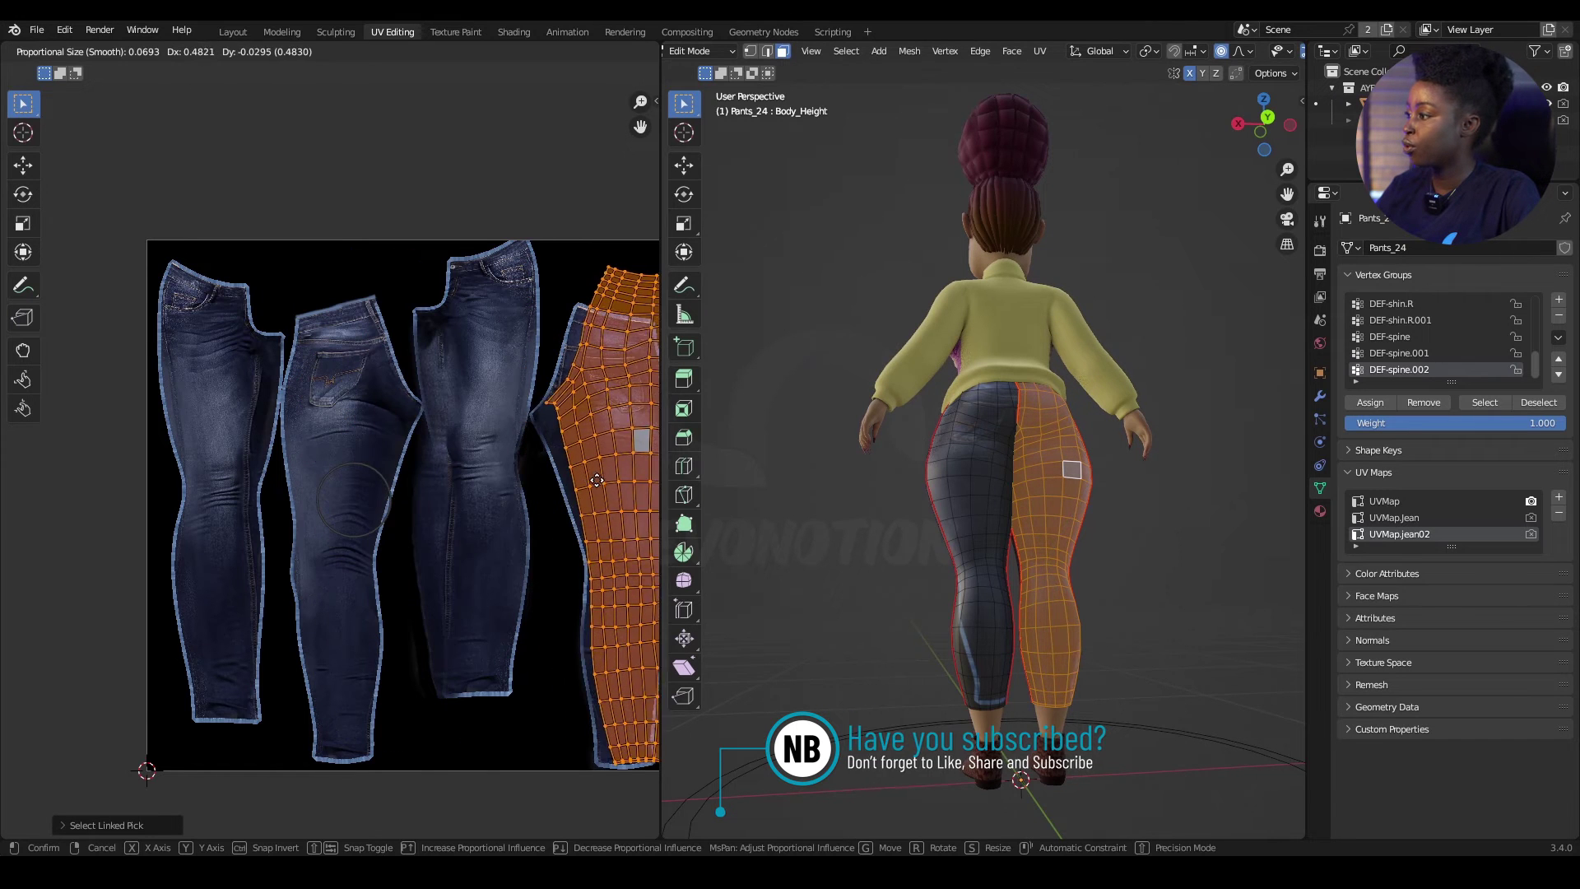
click(589, 487)
Leave Edit Mode and inspect the jean texture on the front of the pants
middle_drag(1053, 568, 1156, 565)
key(Tab)
scroll(994, 592, up, 3)
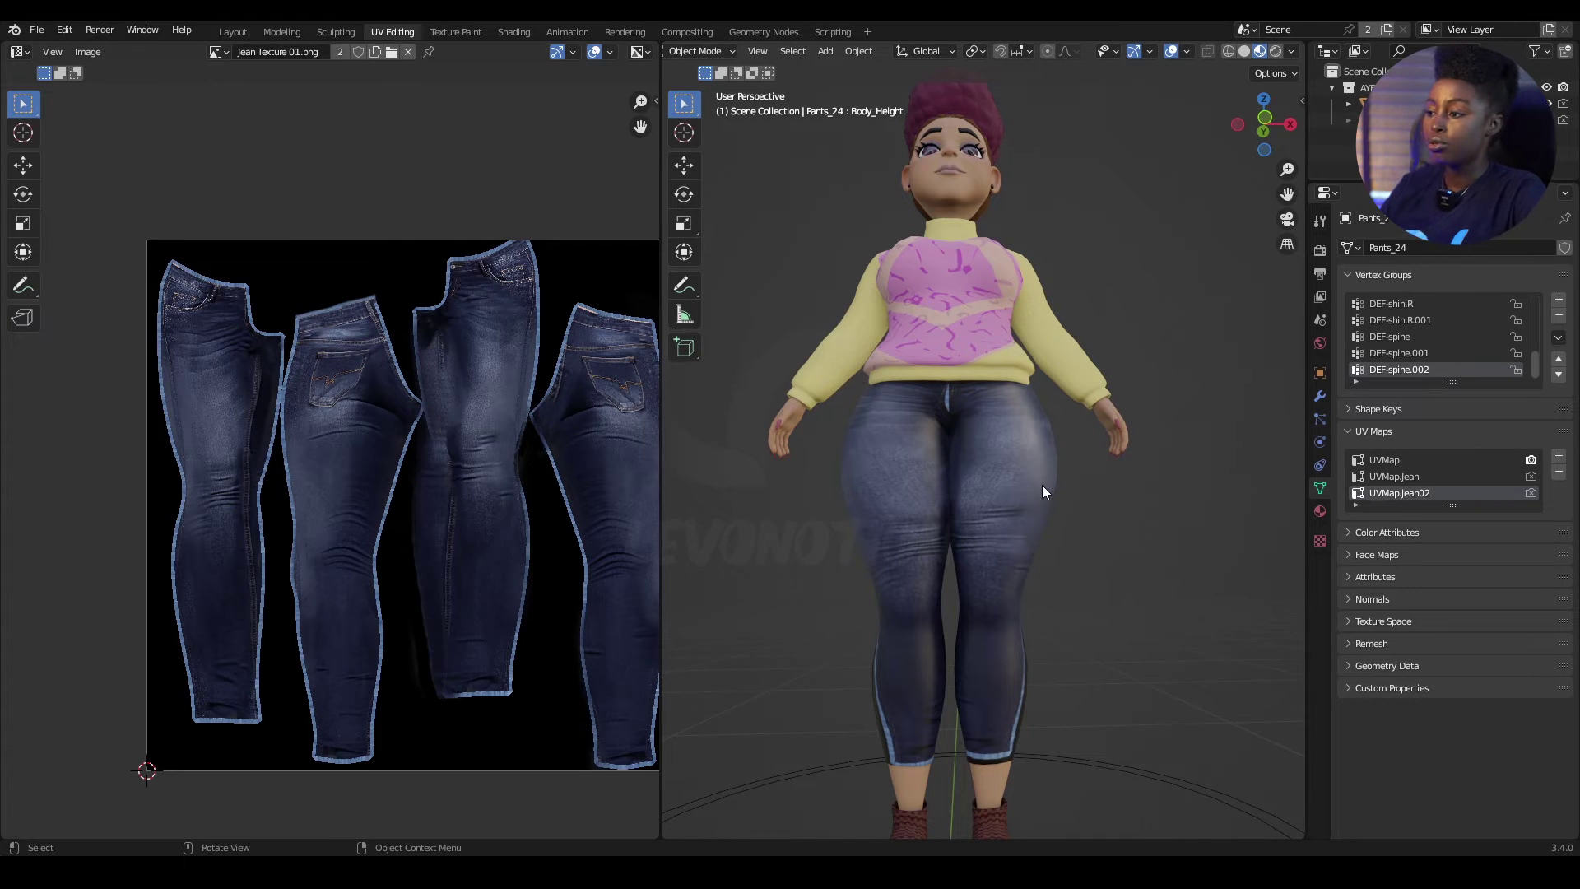
Return to Edit Mode, select the left leg's front faces and pick the middle waistline vertex of their UV island
key(Tab)
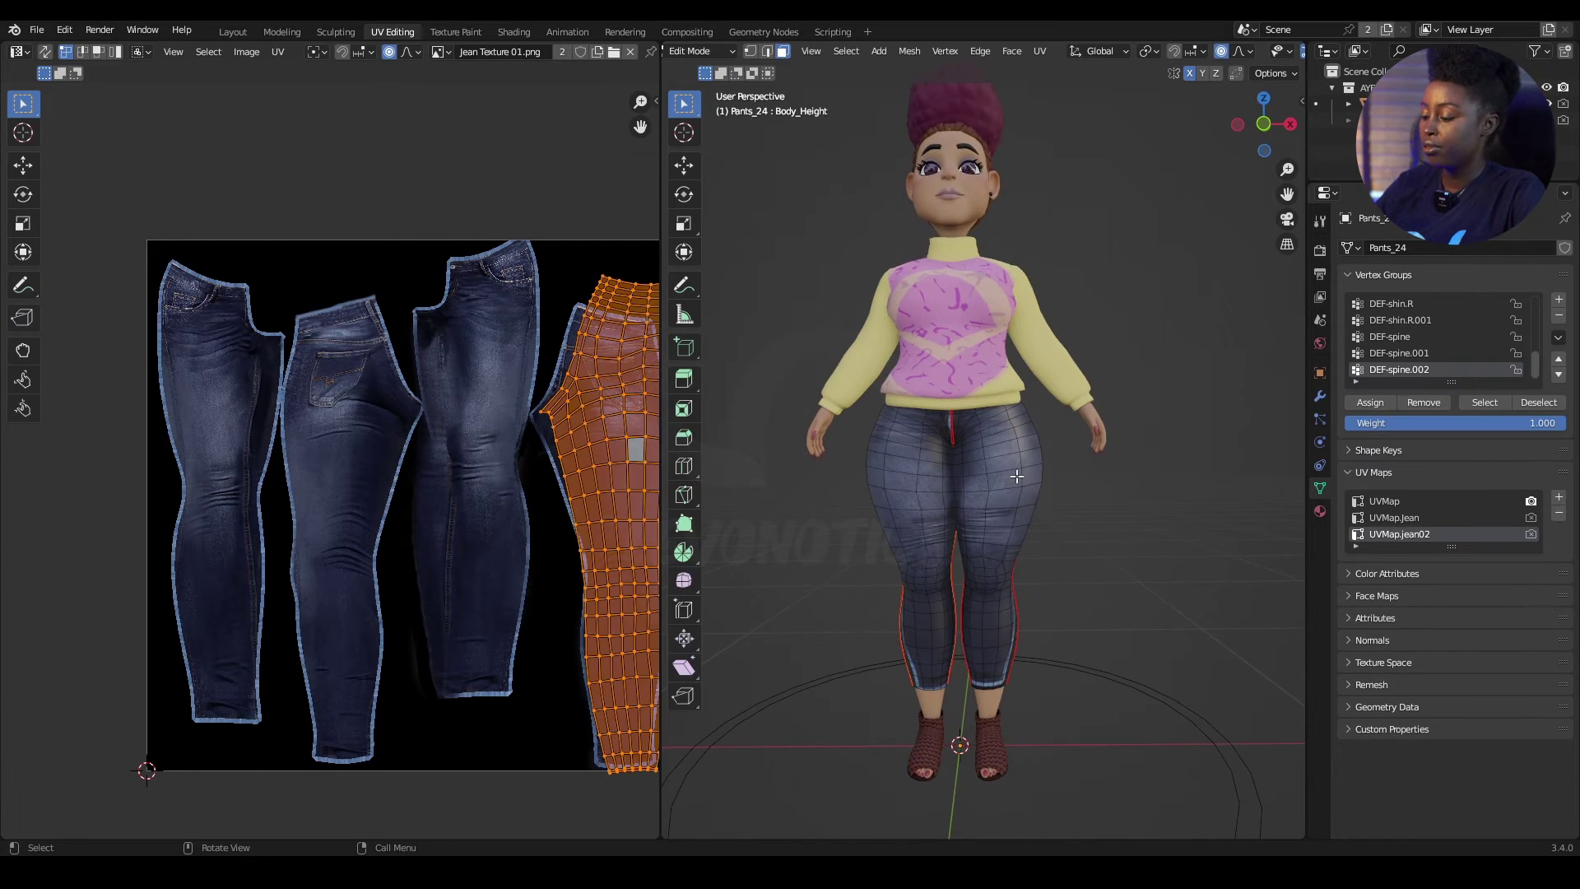
click(1005, 479)
key(ctrl+l)
scroll(467, 356, up, 4)
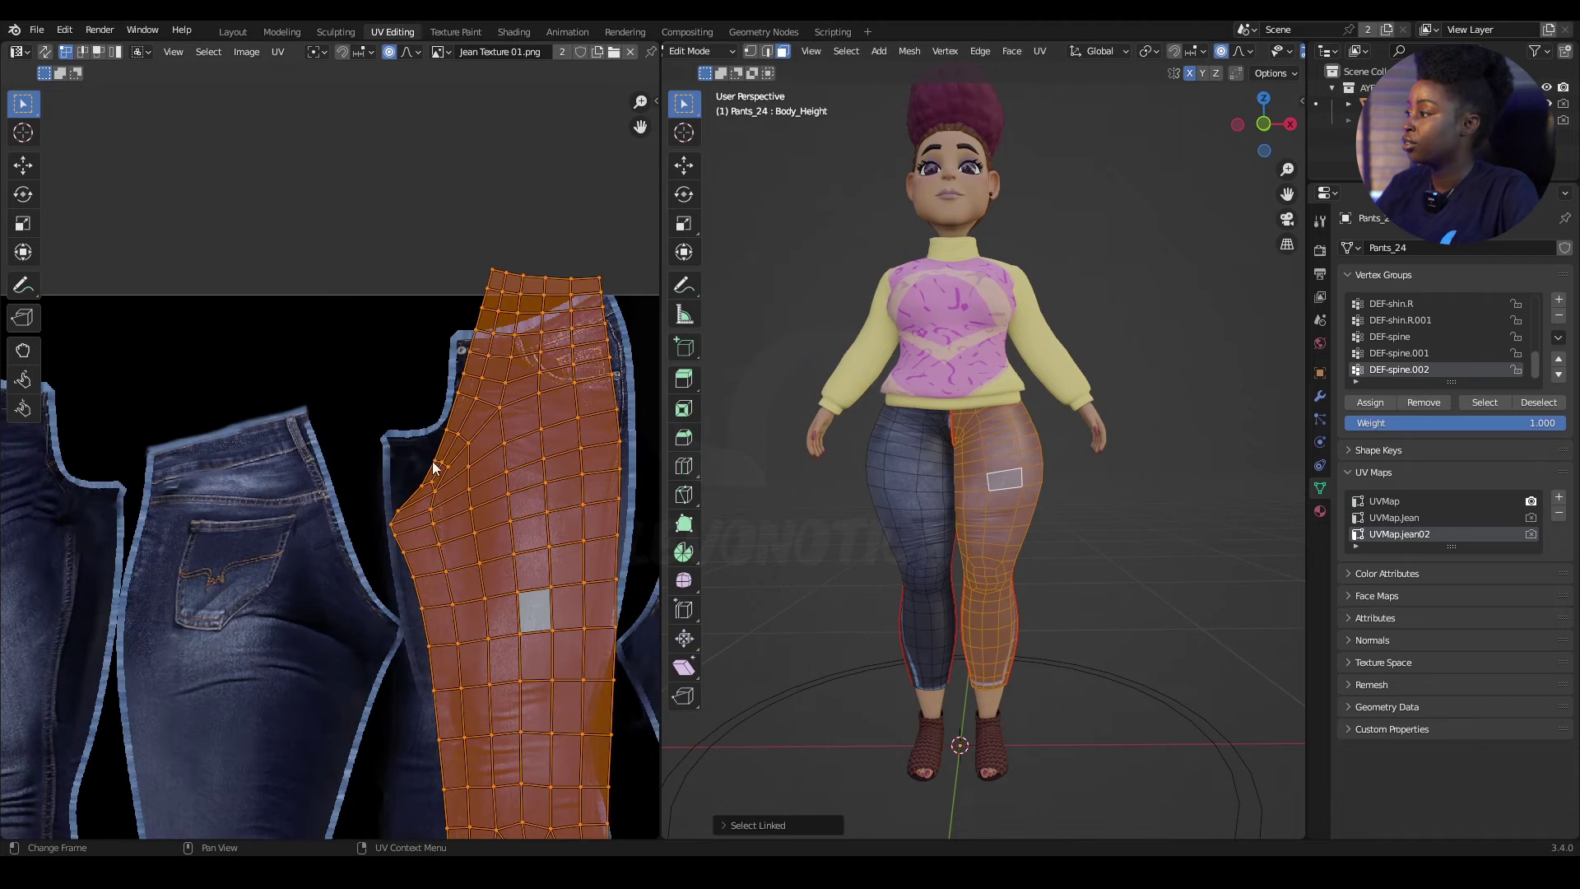
click(546, 278)
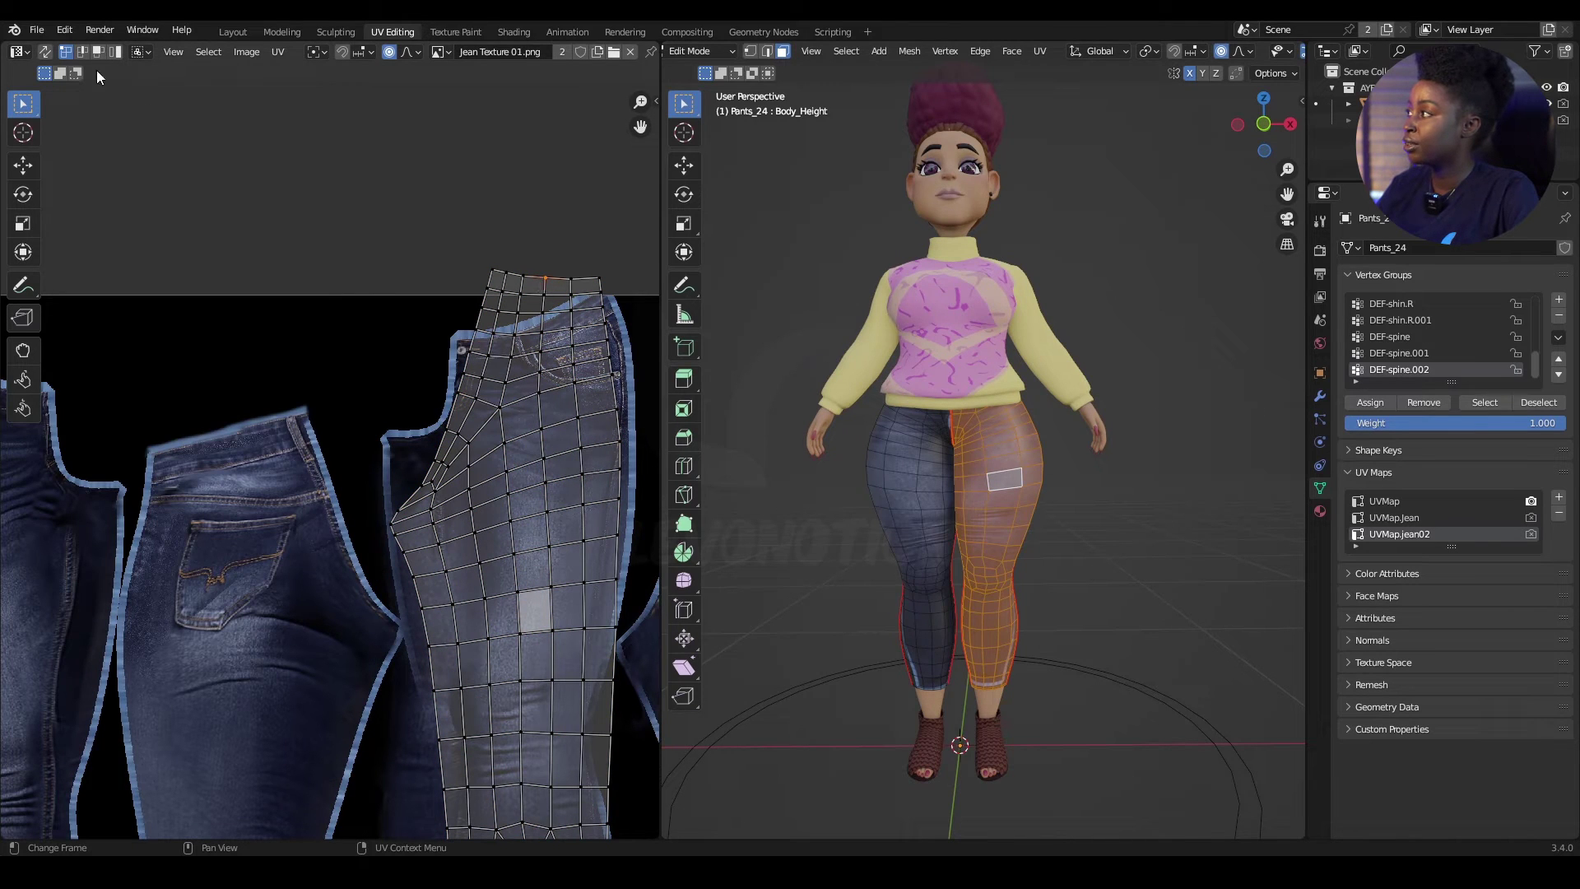
middle_drag(543, 270, 515, 256)
key(g)
right_click(492, 333)
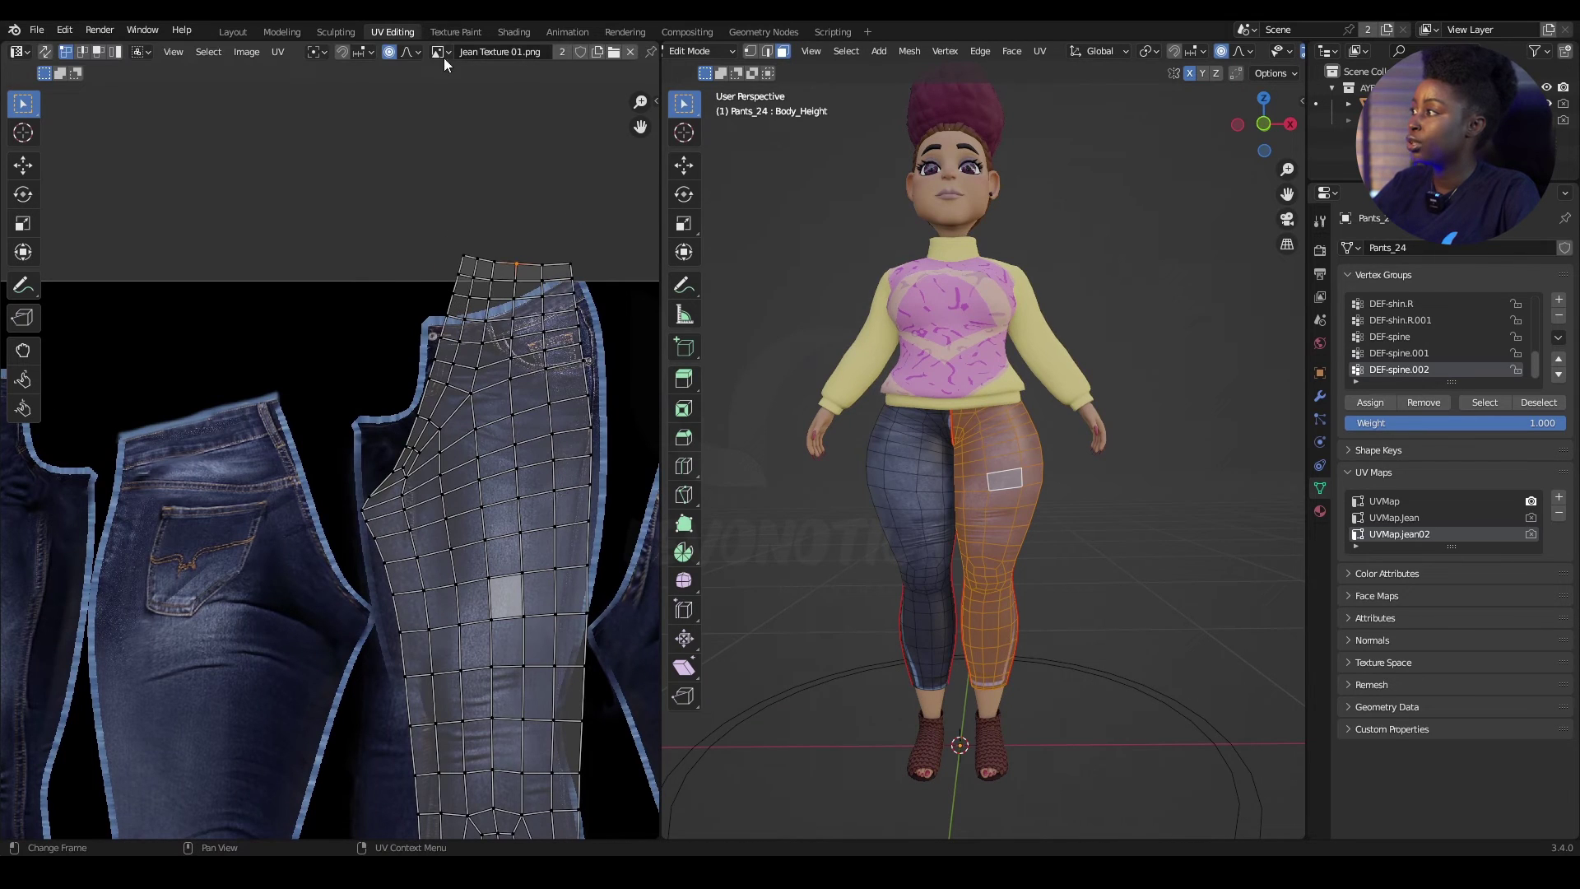
click(394, 51)
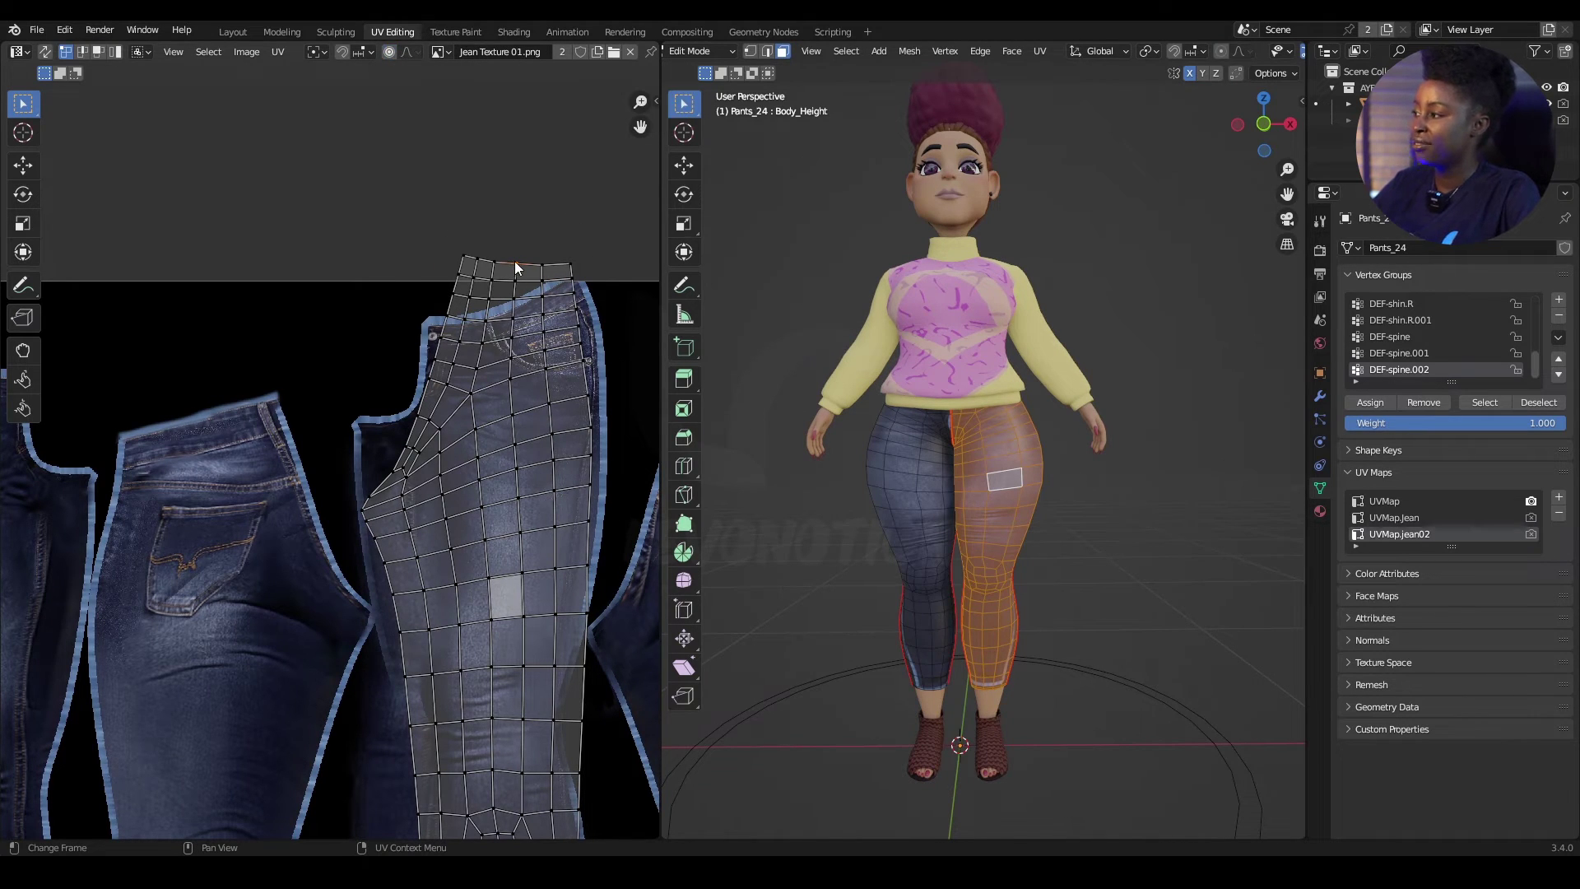
key(g)
key(Escape)
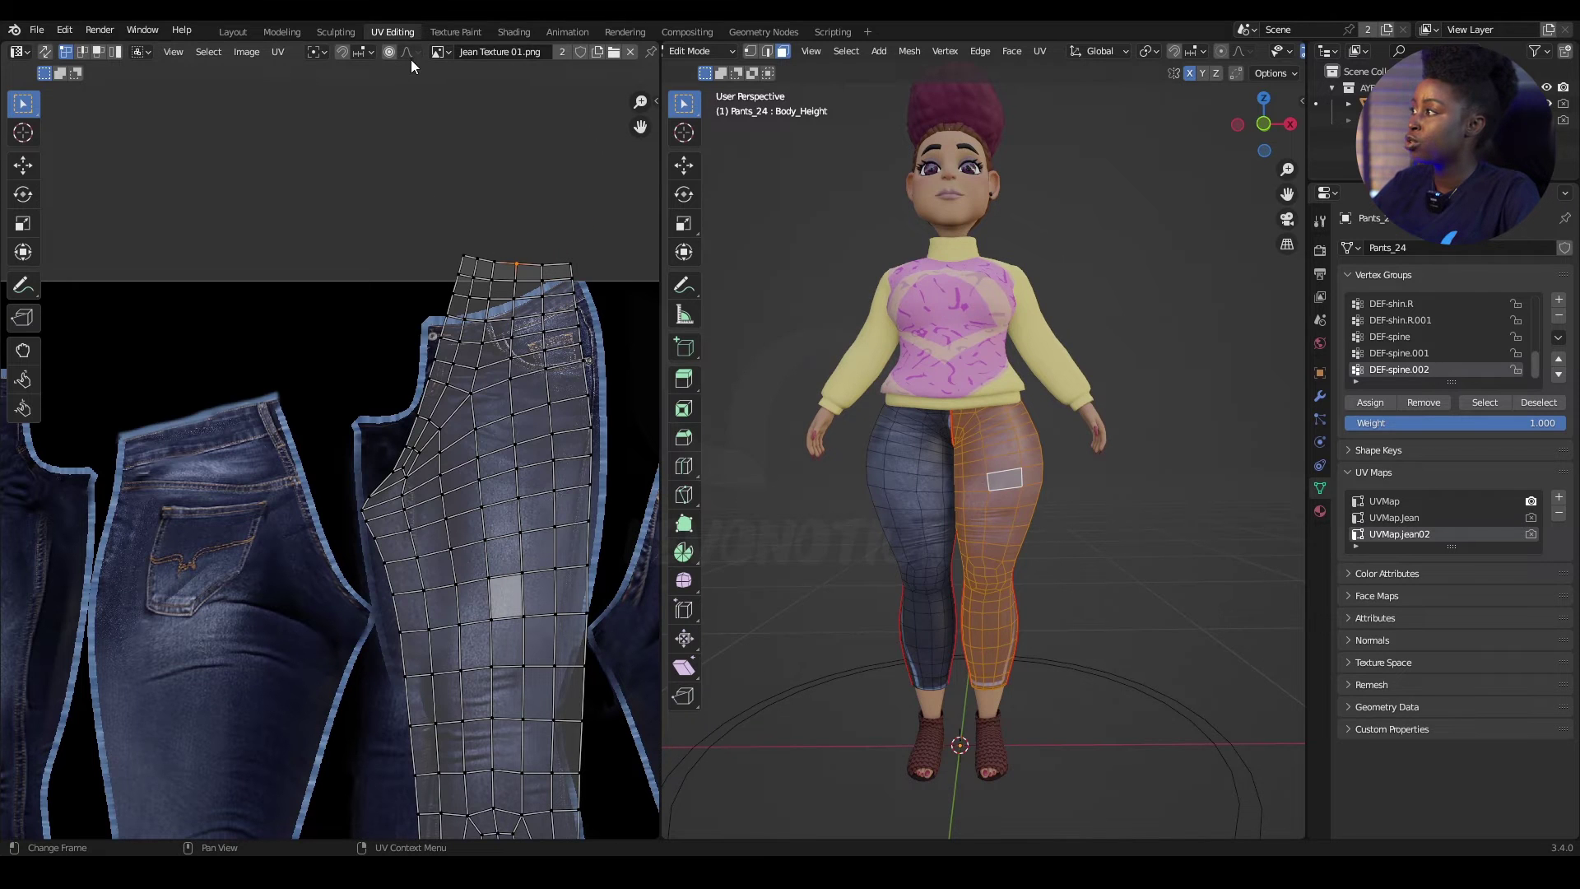
Move the waistline and outer hip vertices of the island onto the jean piece's outline using proportional editing with a smaller influence radius
key(g)
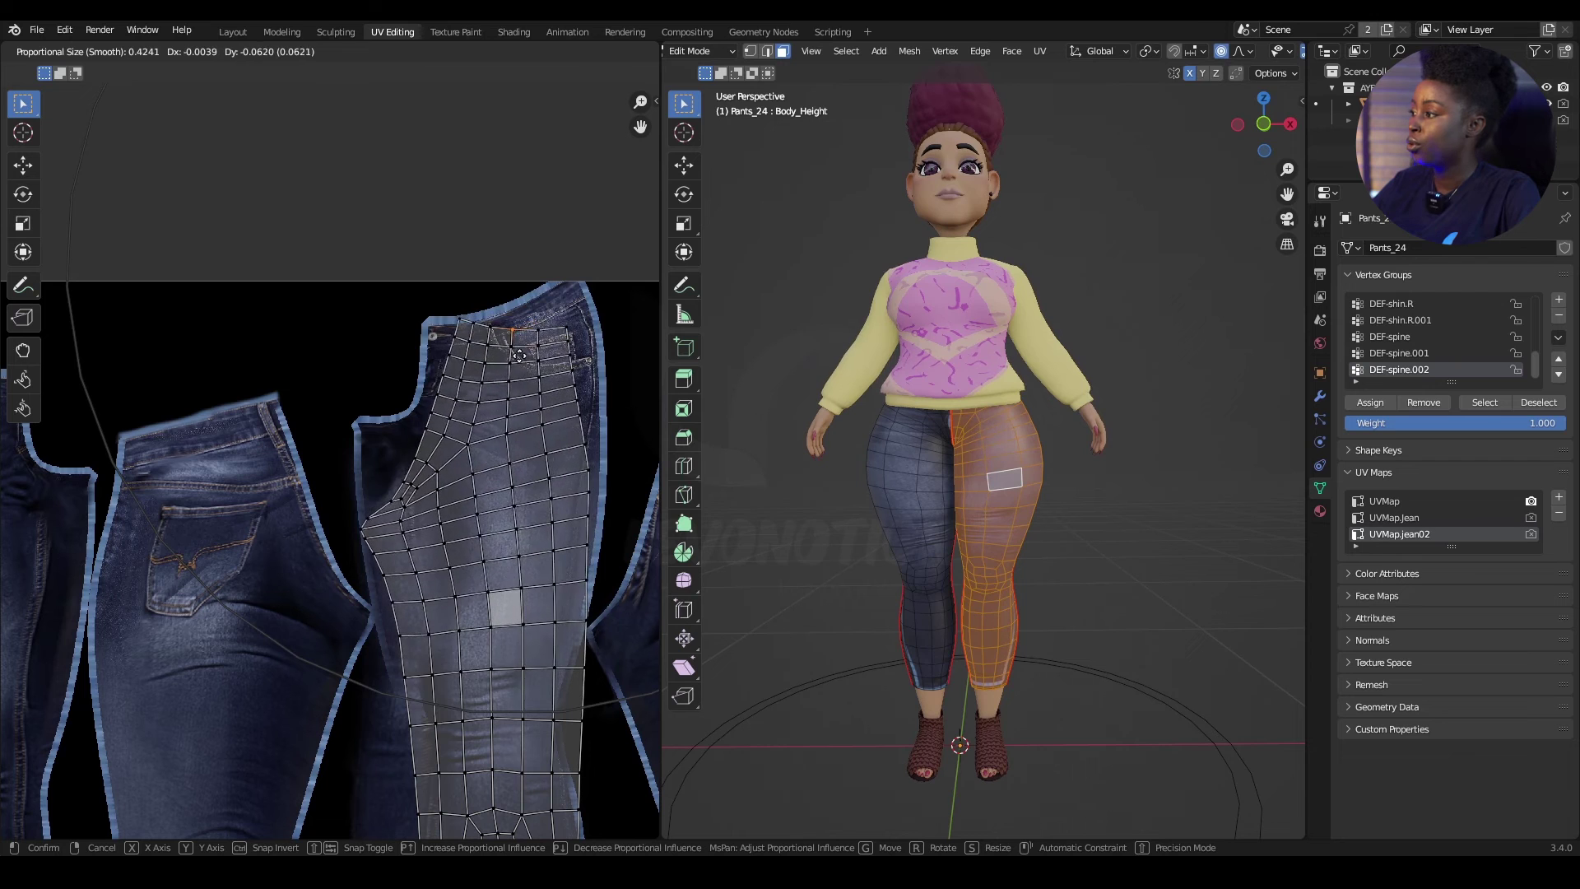
scroll(514, 345, up, 5)
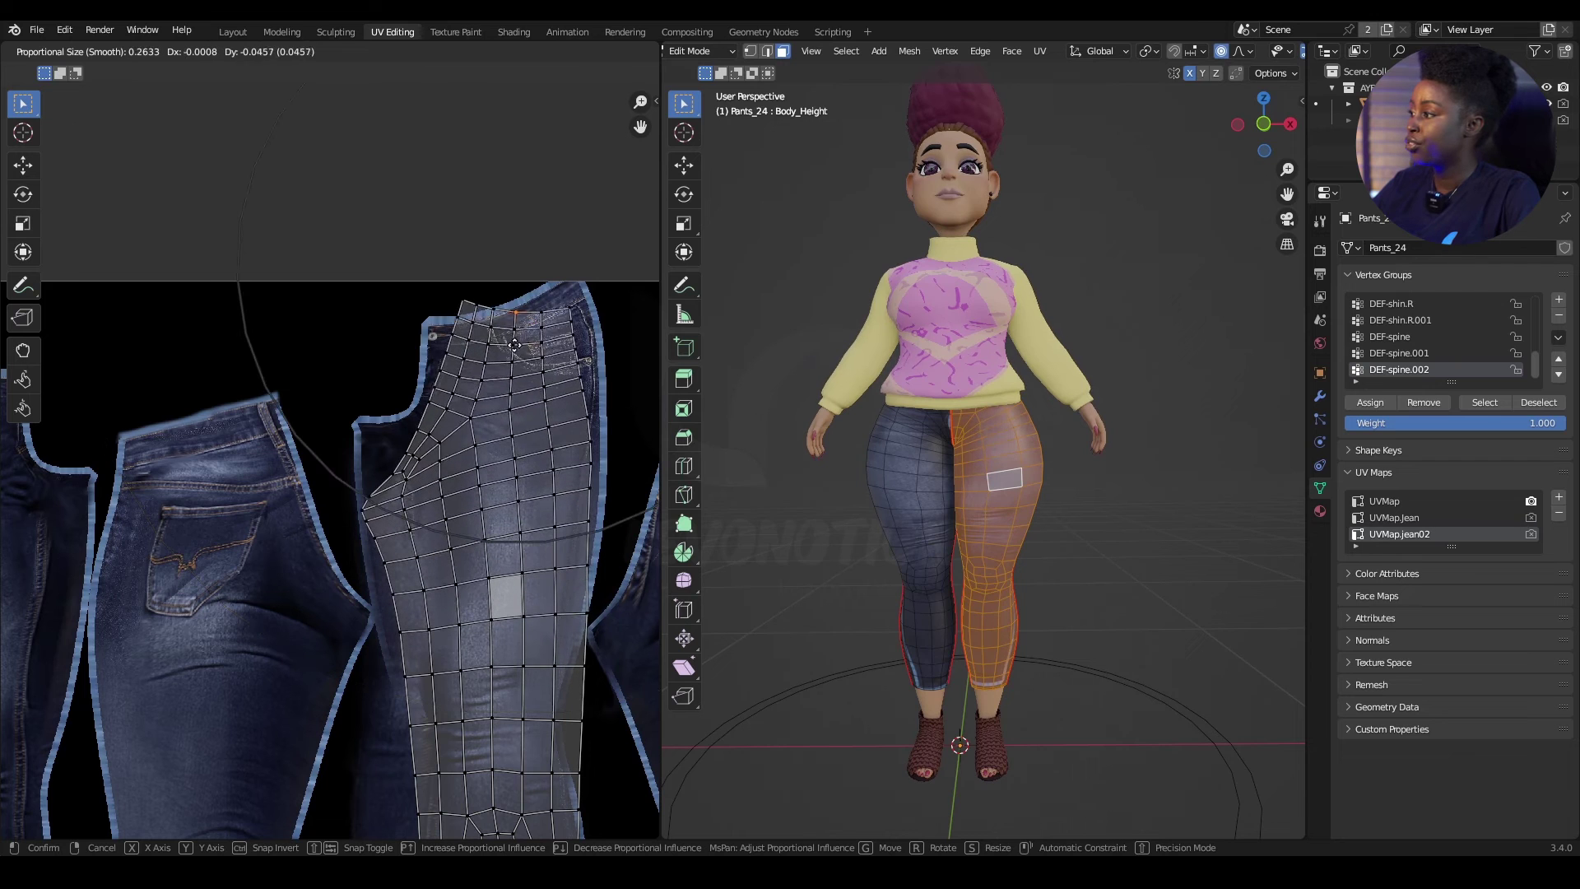
click(583, 326)
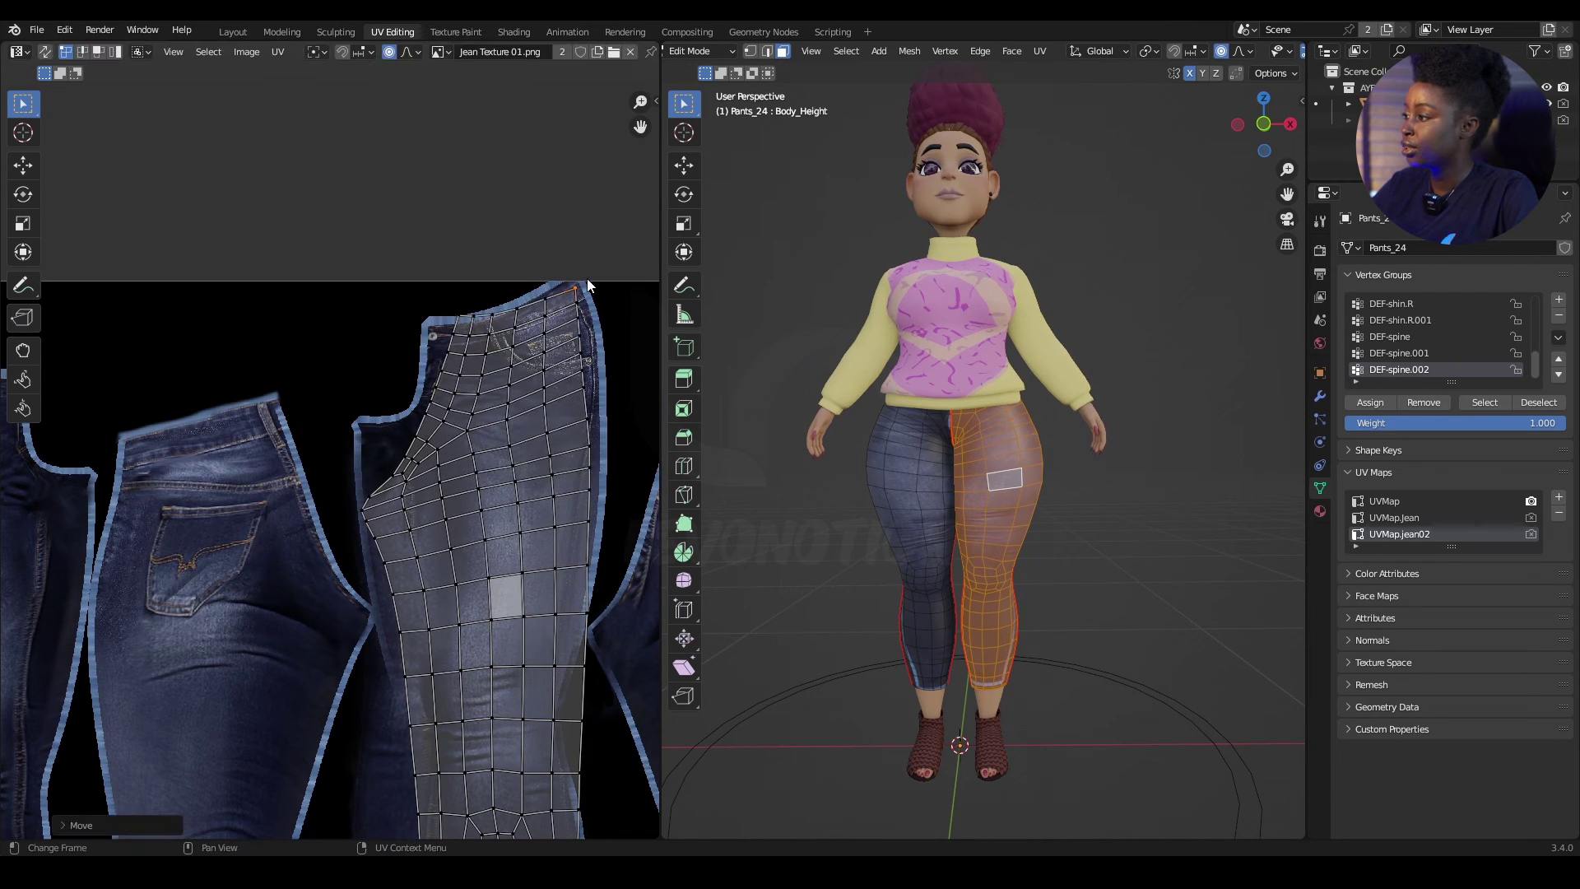
key(g)
click(581, 289)
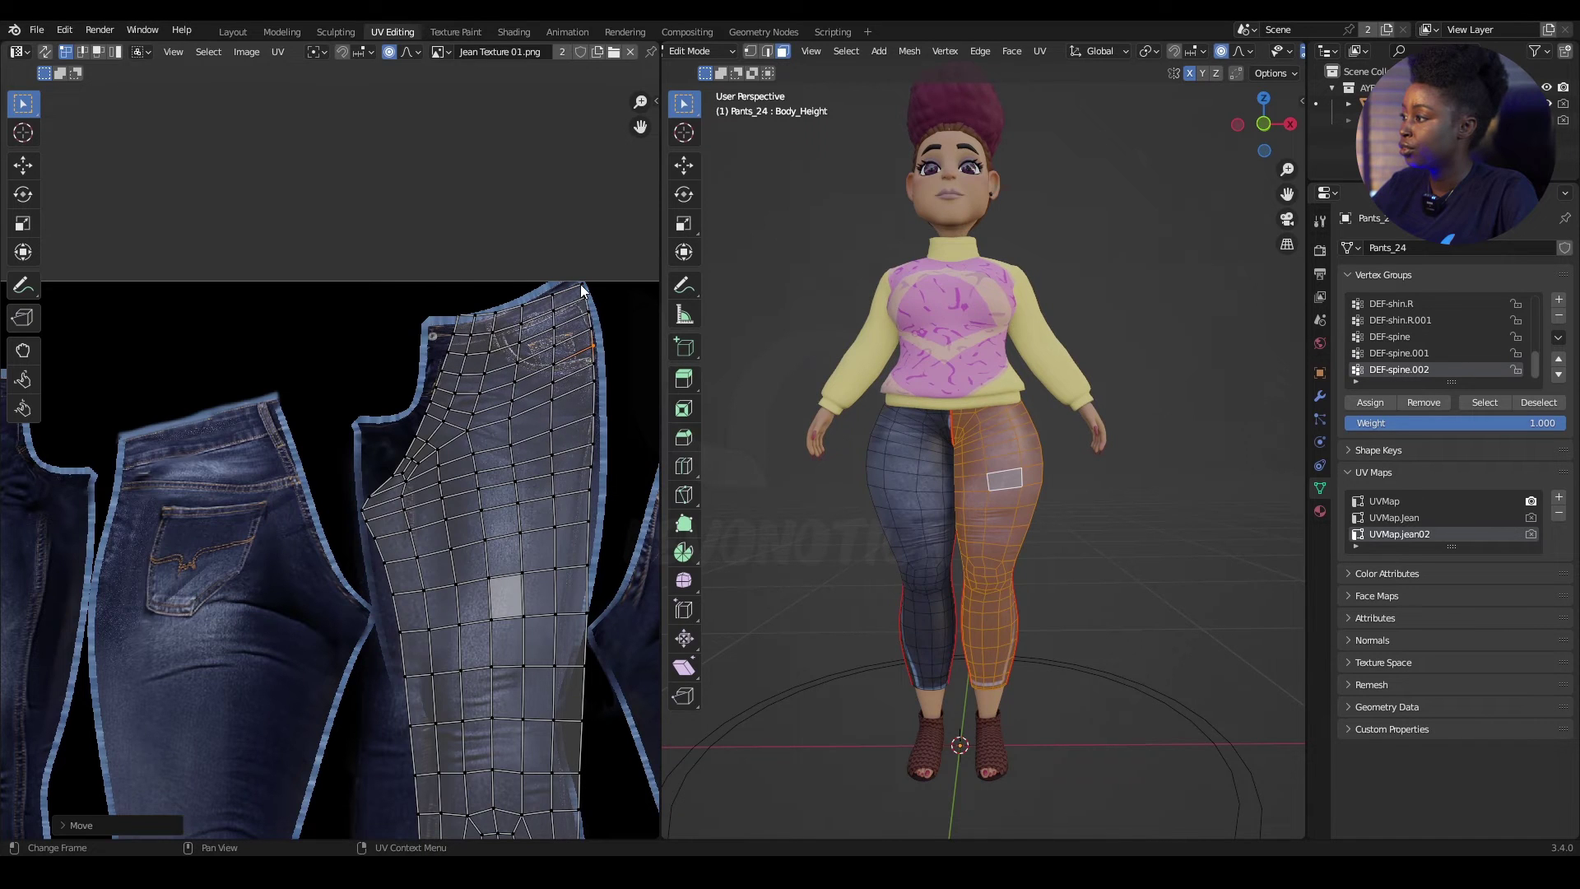
Move the outer waist corner and upper outer thigh vertices onto the jean piece's outline, varying the proportional influence radius
key(g)
click(578, 297)
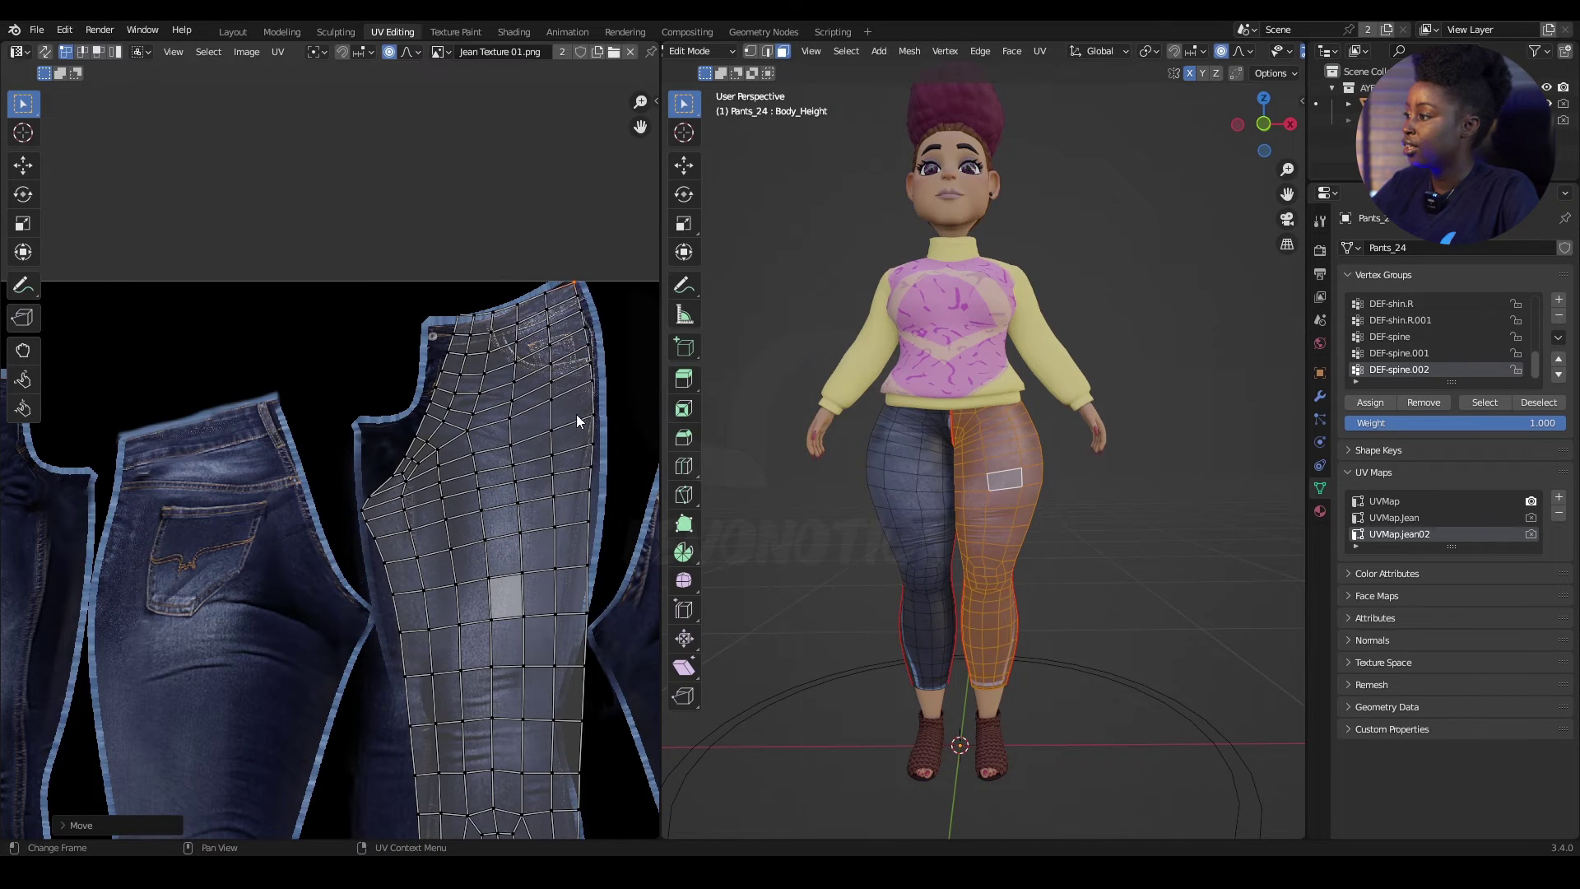
key(g)
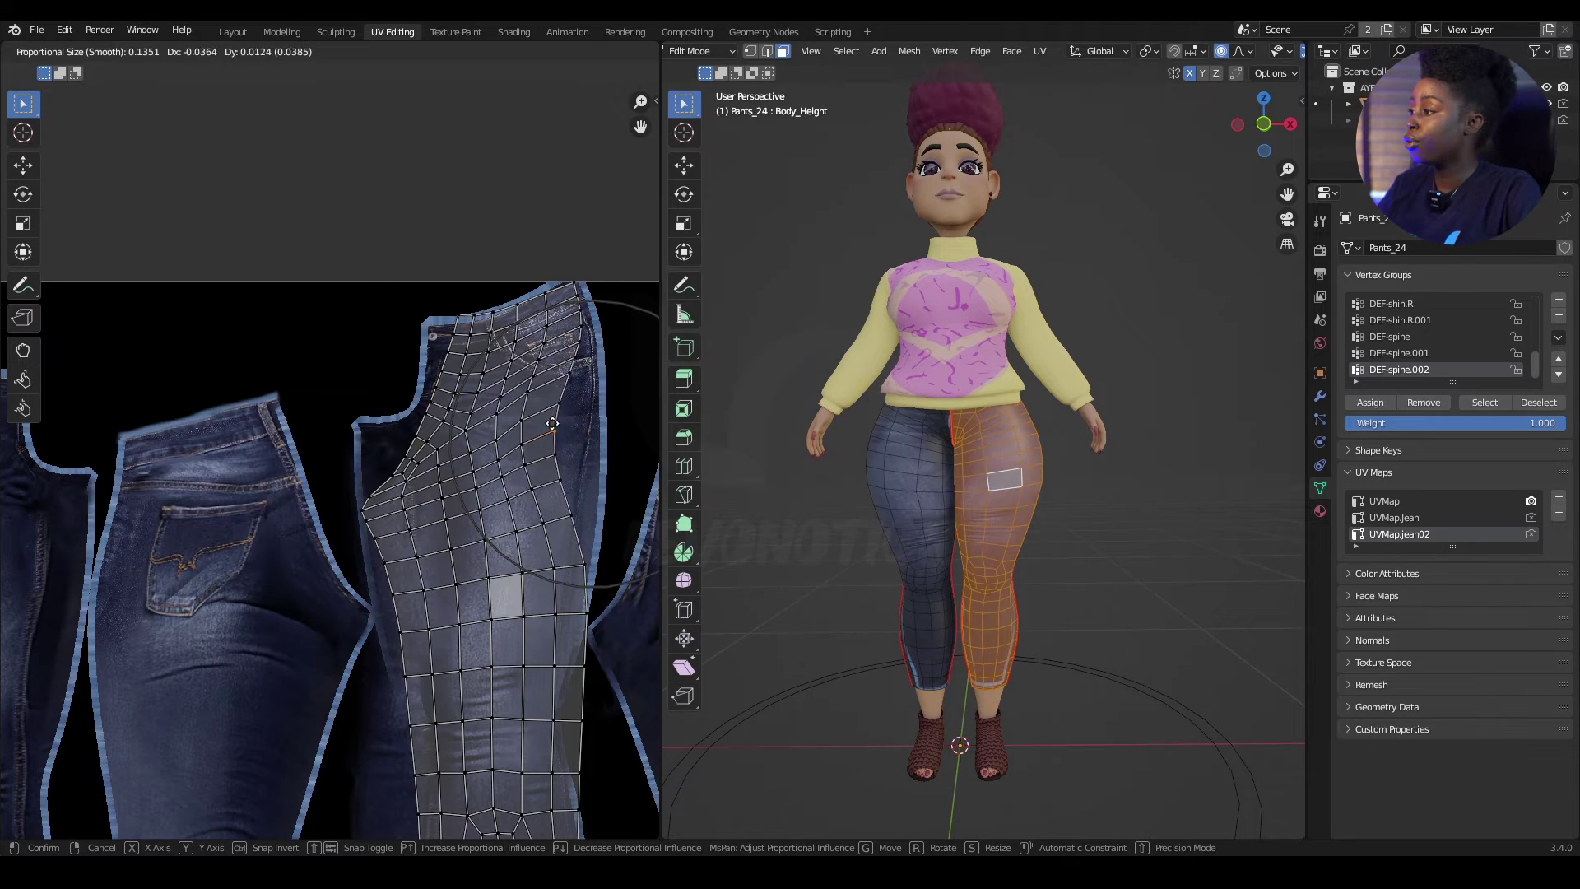
scroll(564, 427, down, 7)
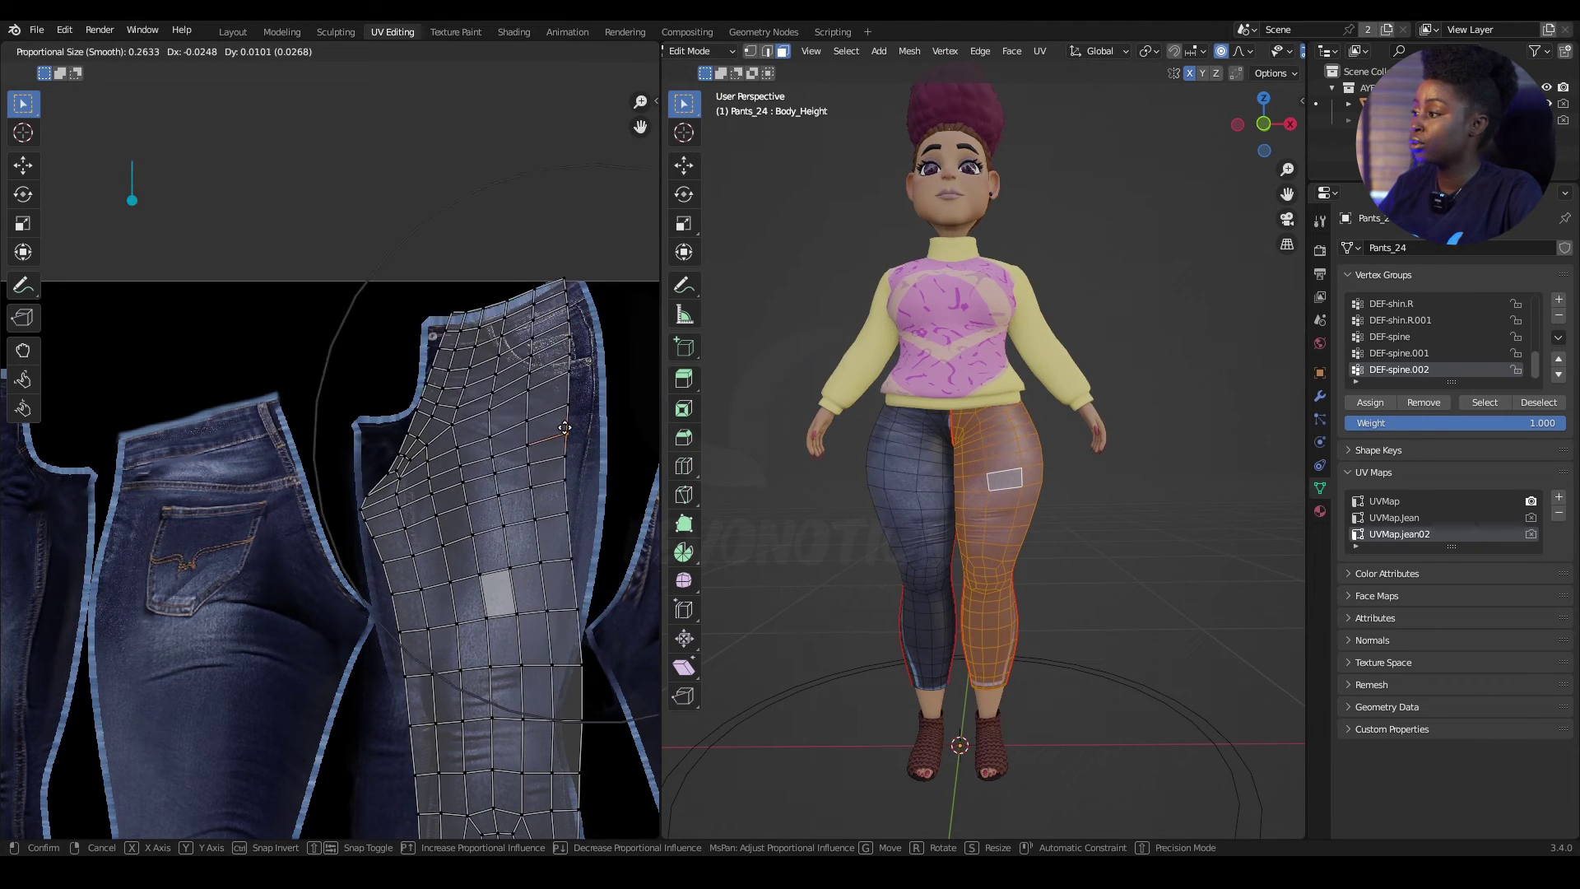
scroll(564, 427, up, 6)
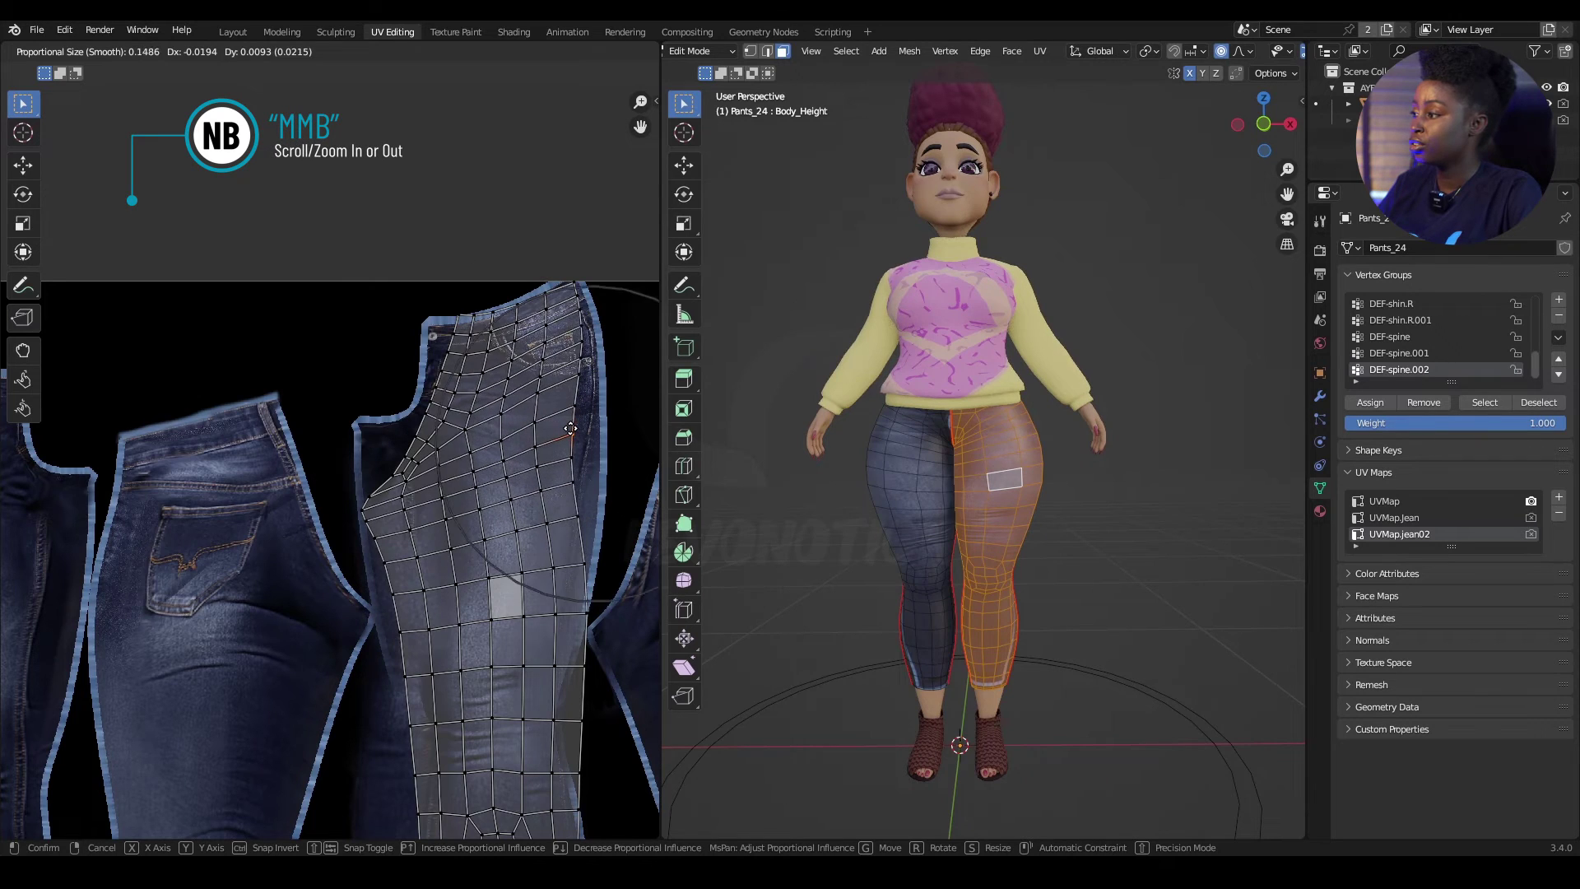
scroll(570, 428, down, 2)
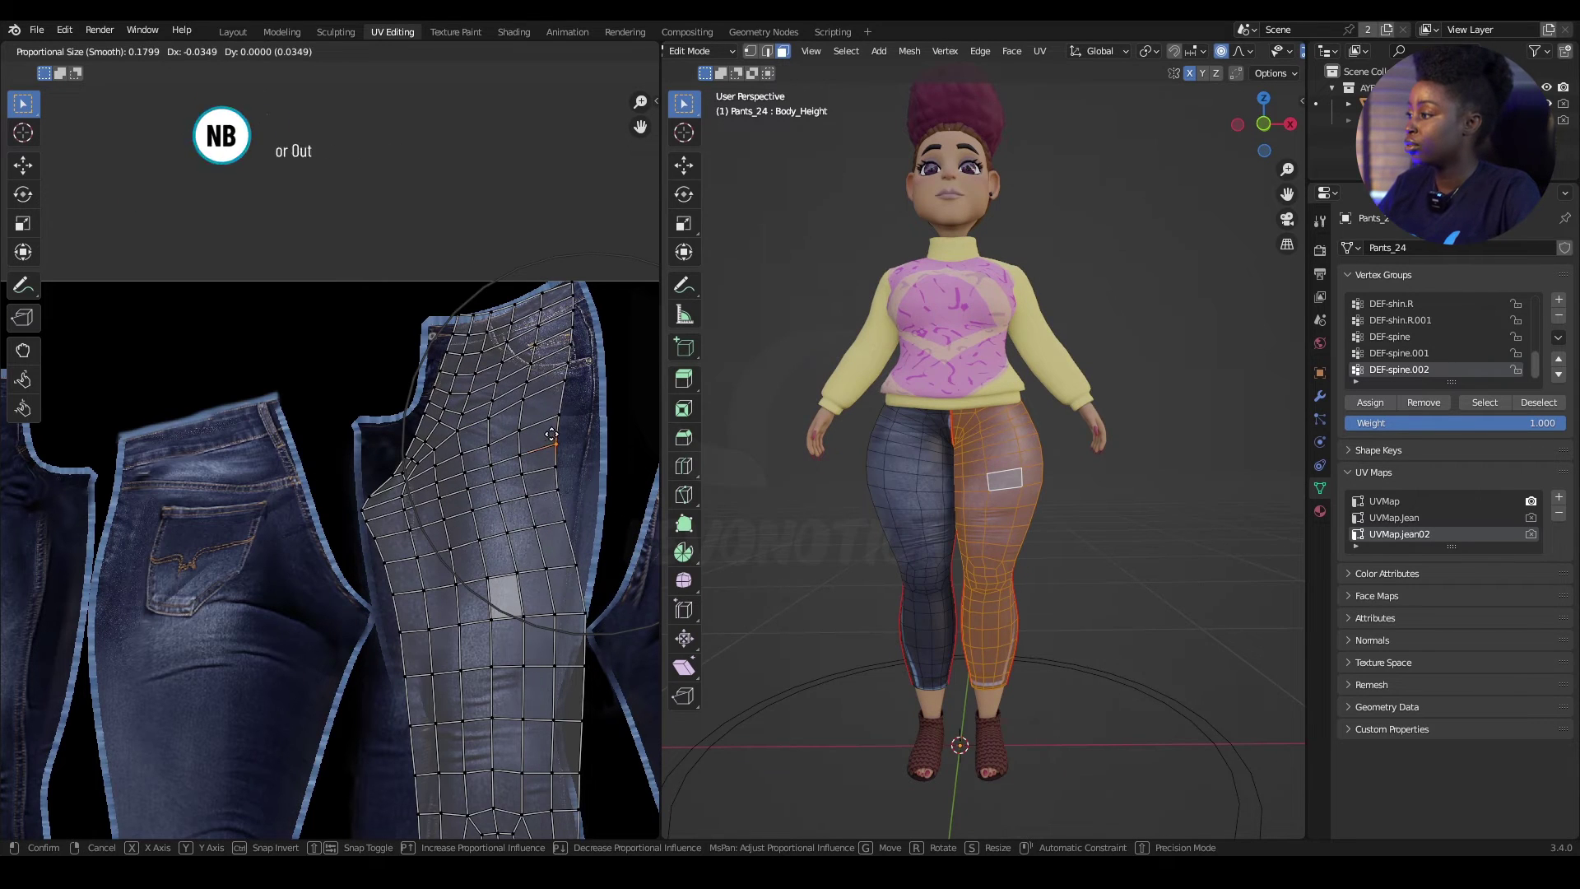
scroll(546, 424, up, 8)
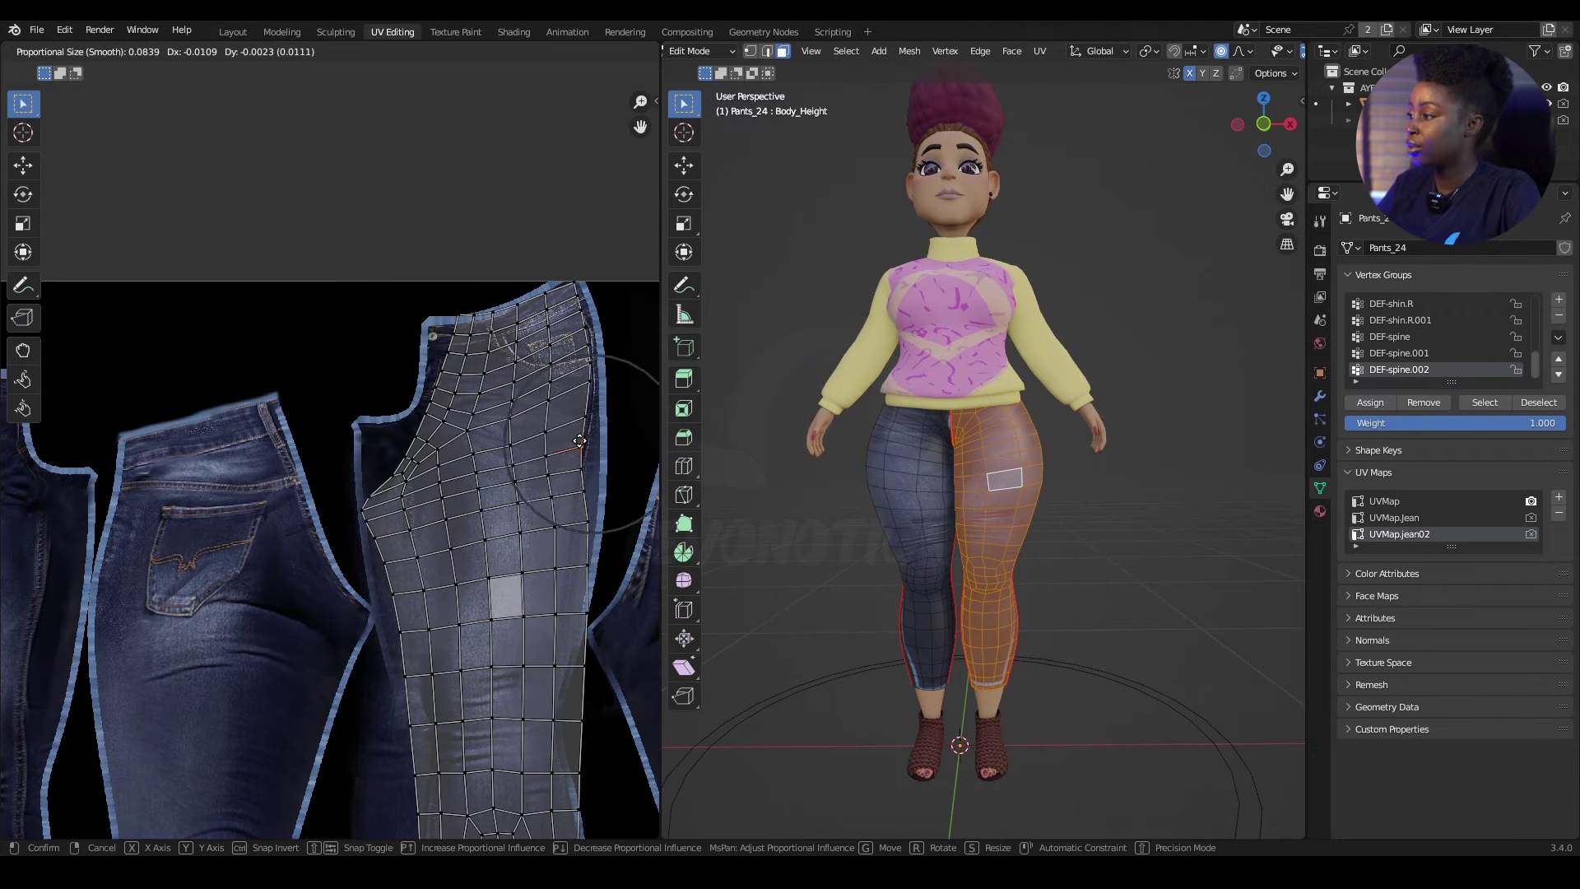
scroll(584, 442, down, 3)
click(596, 441)
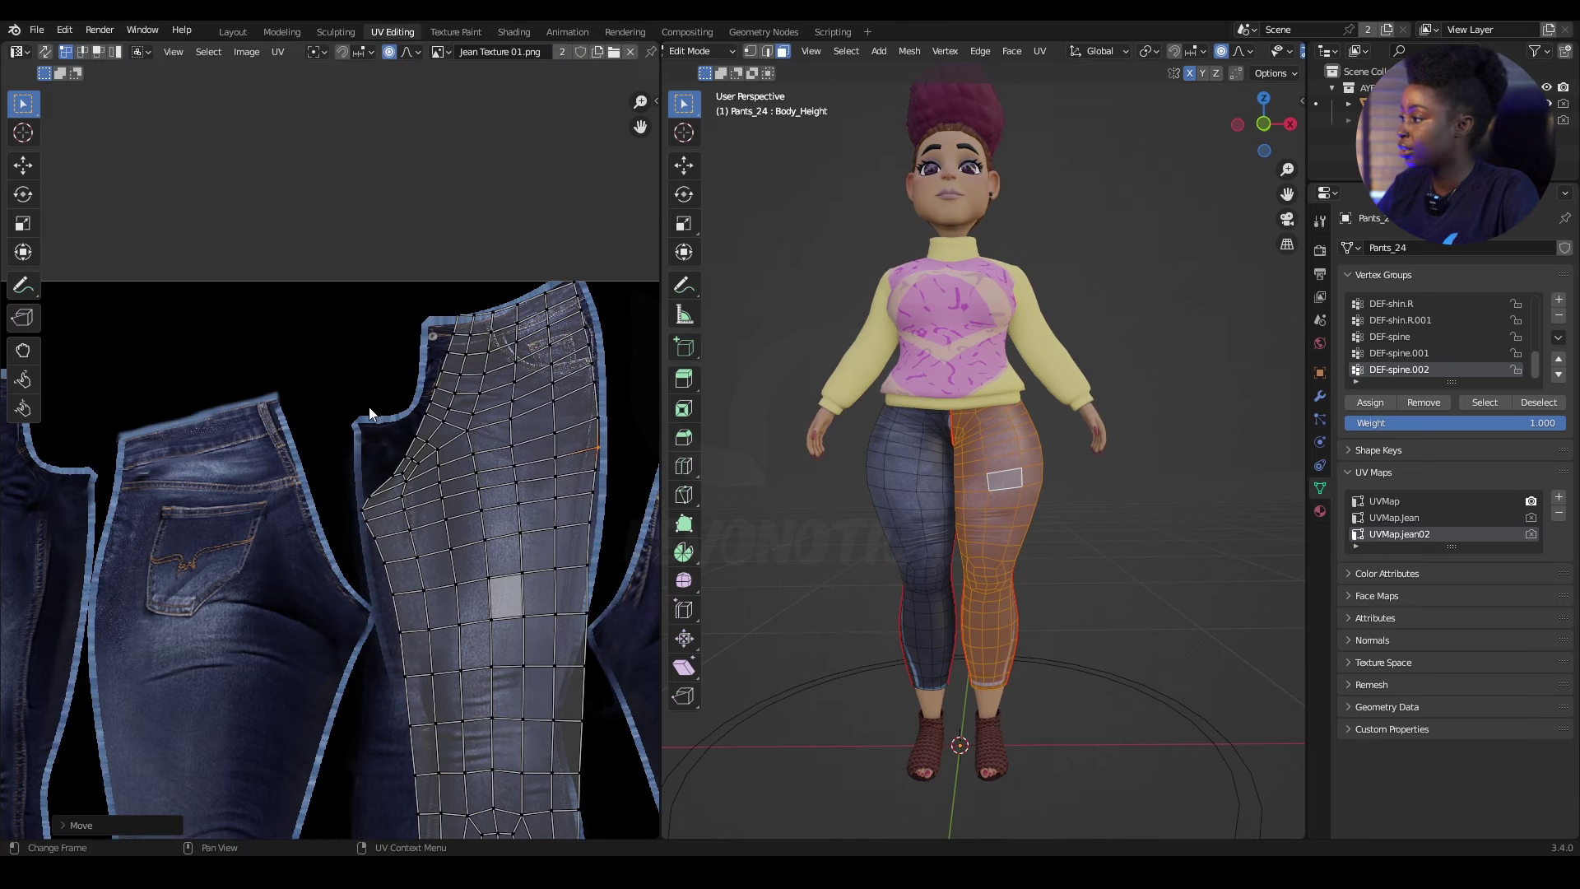
Pull the island's crotch tip, front waist corner and front seam vertices onto the jean piece's curved crotch outline
key(g)
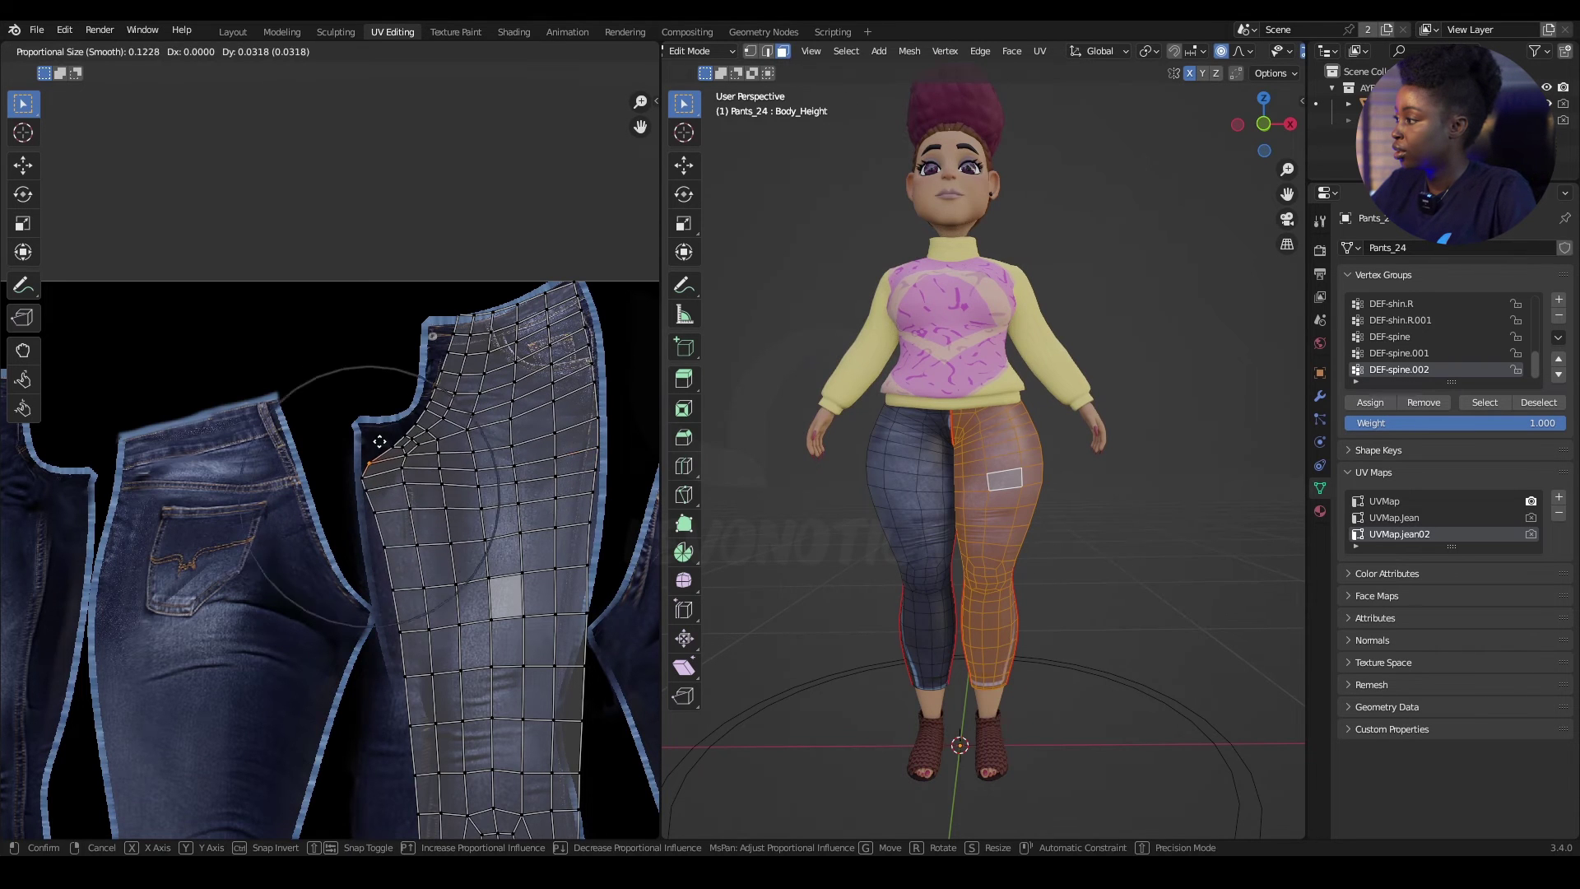
scroll(381, 430, down, 3)
click(381, 416)
key(g)
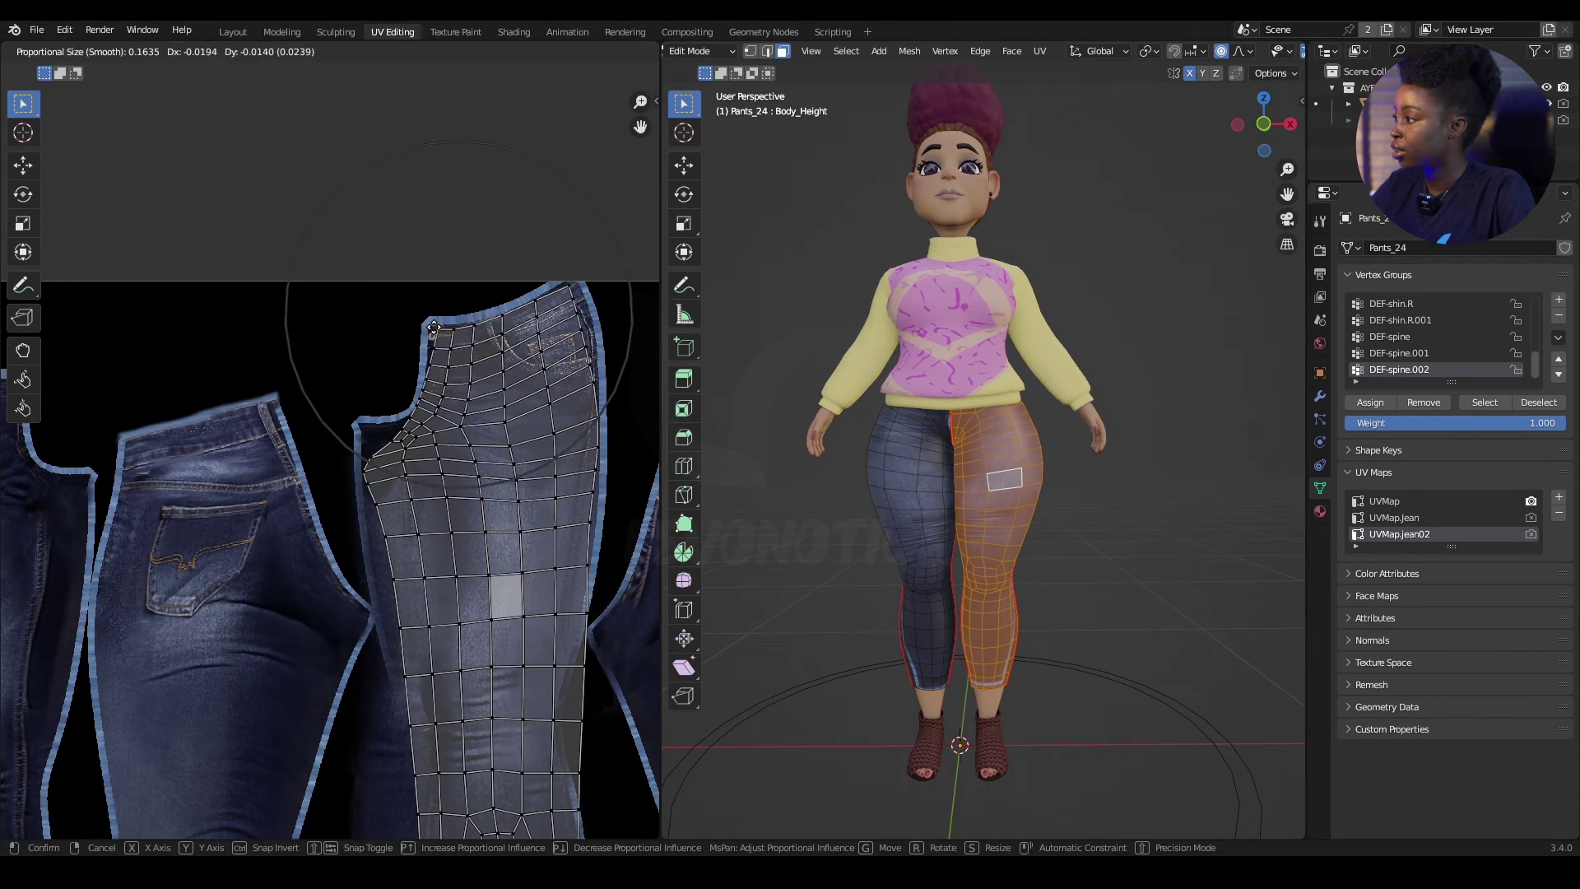
click(405, 403)
key(g)
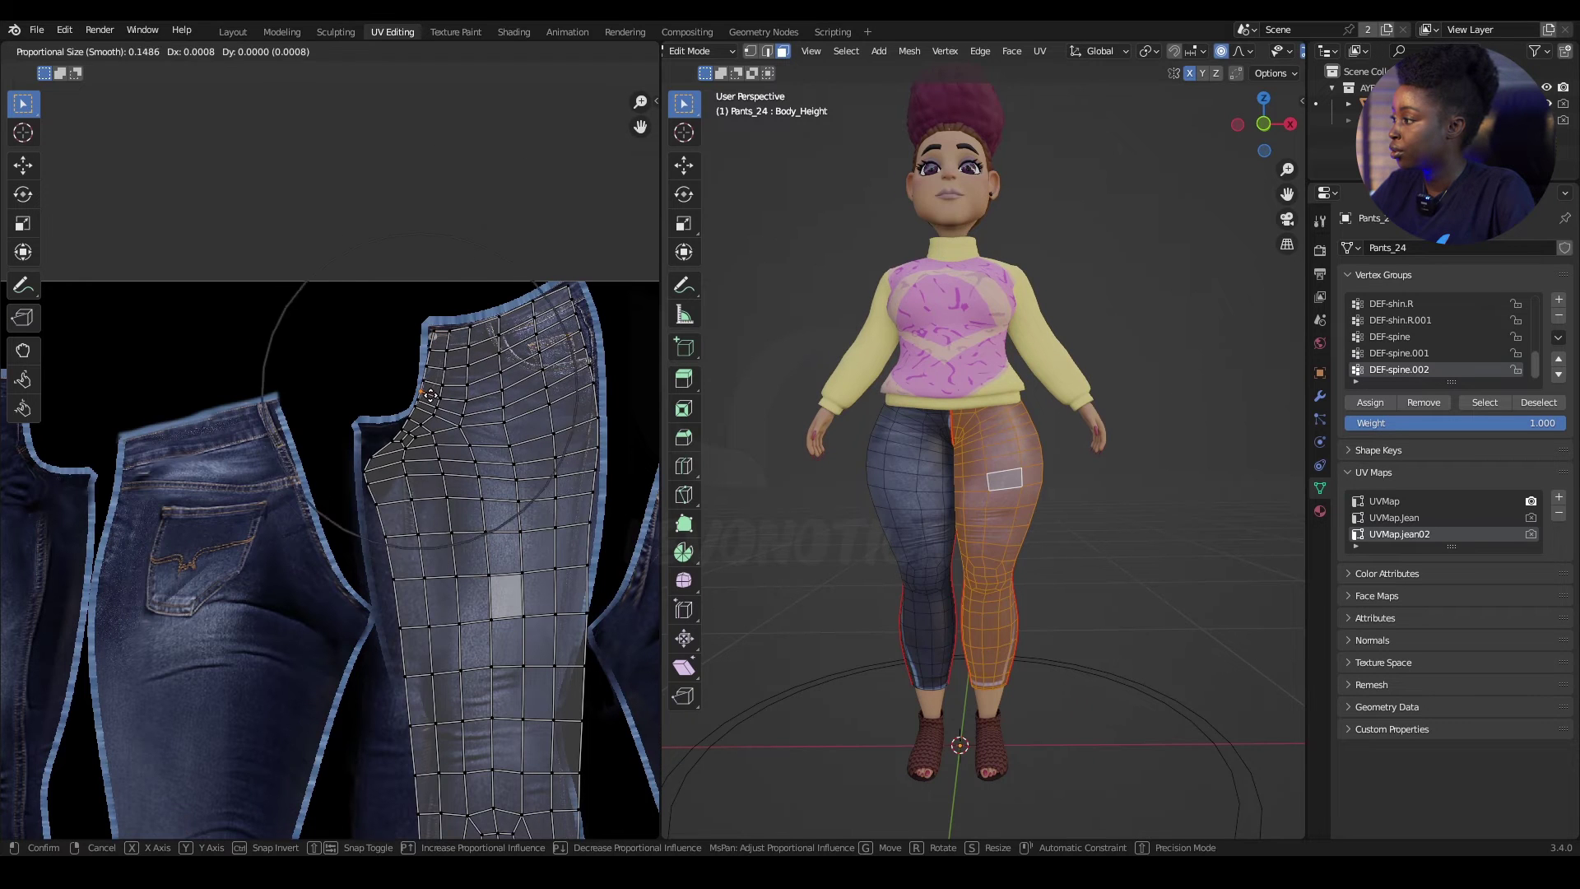
click(436, 401)
key(g)
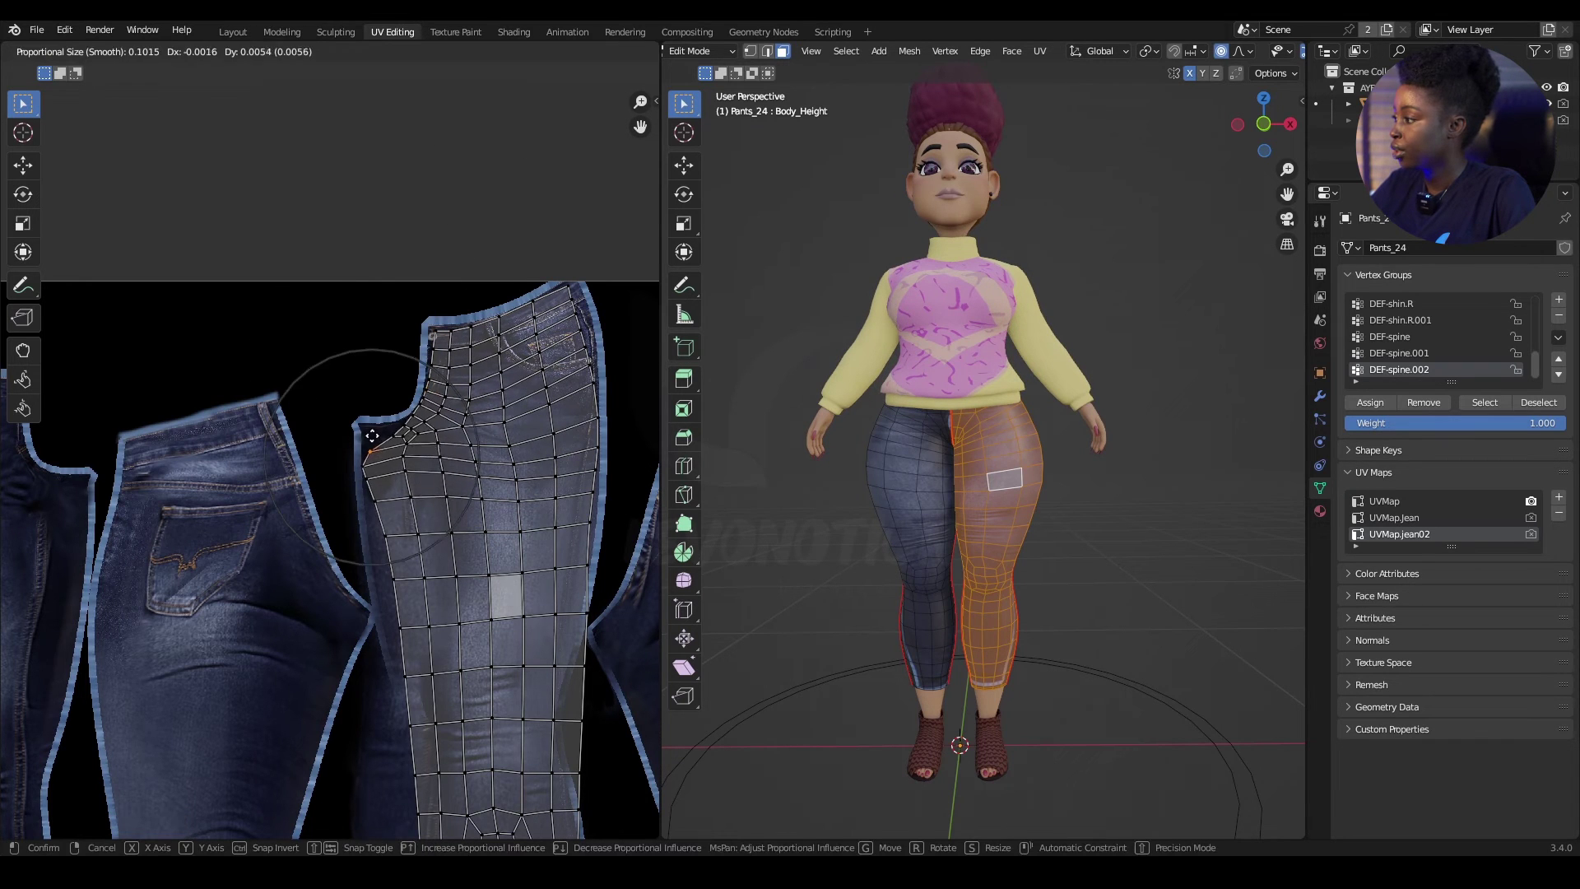
click(375, 425)
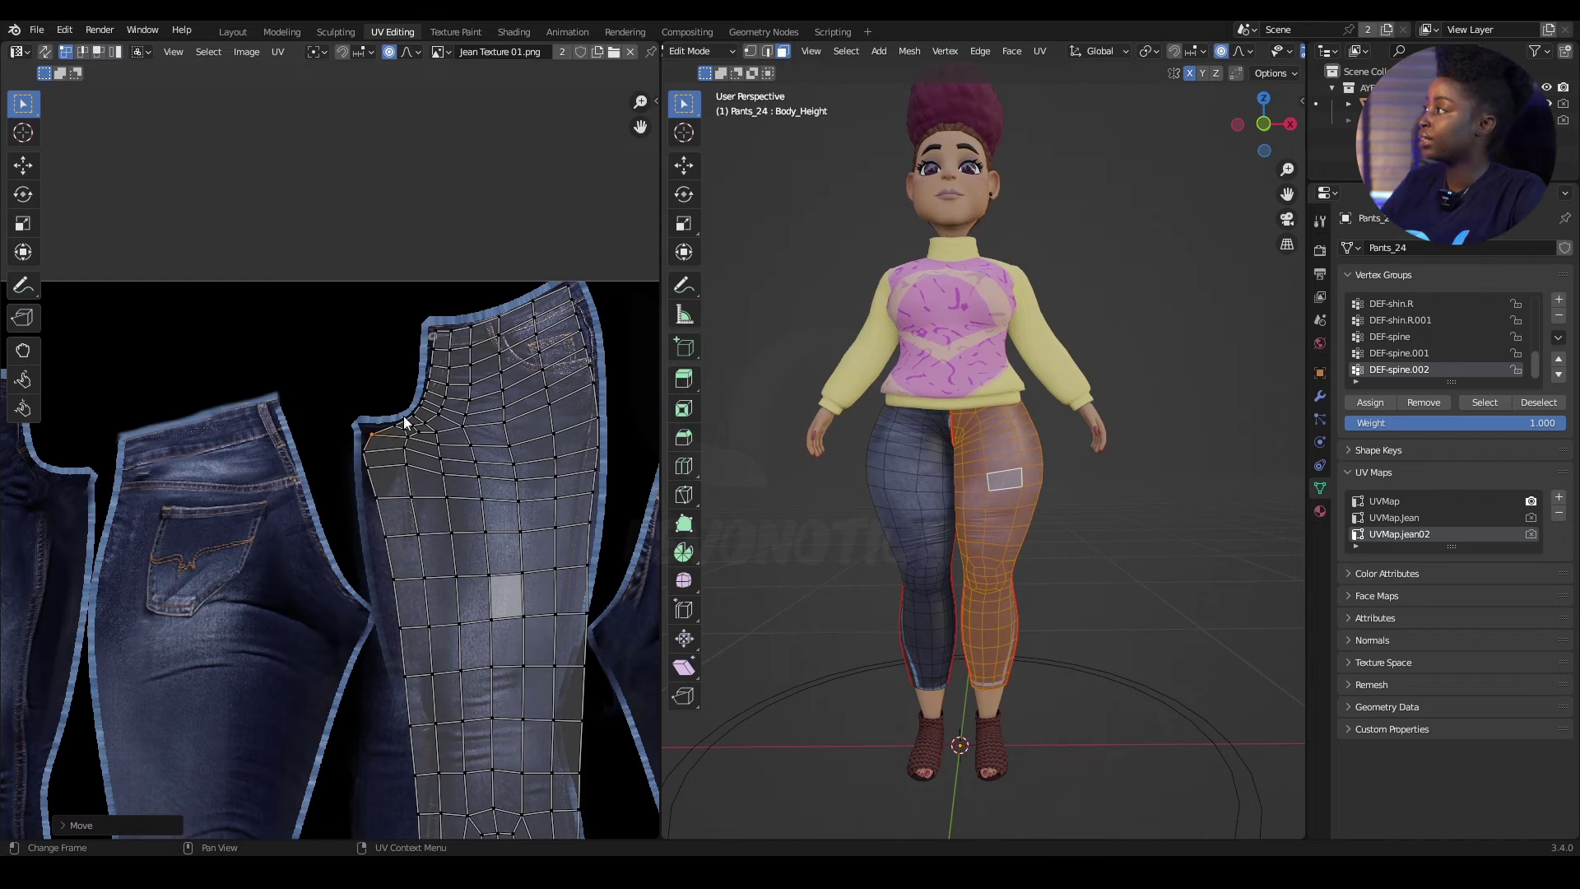
Turn on UV sync selection and try to move a waistband face of the left leg's front island
click(46, 52)
scroll(1039, 506, down, 2)
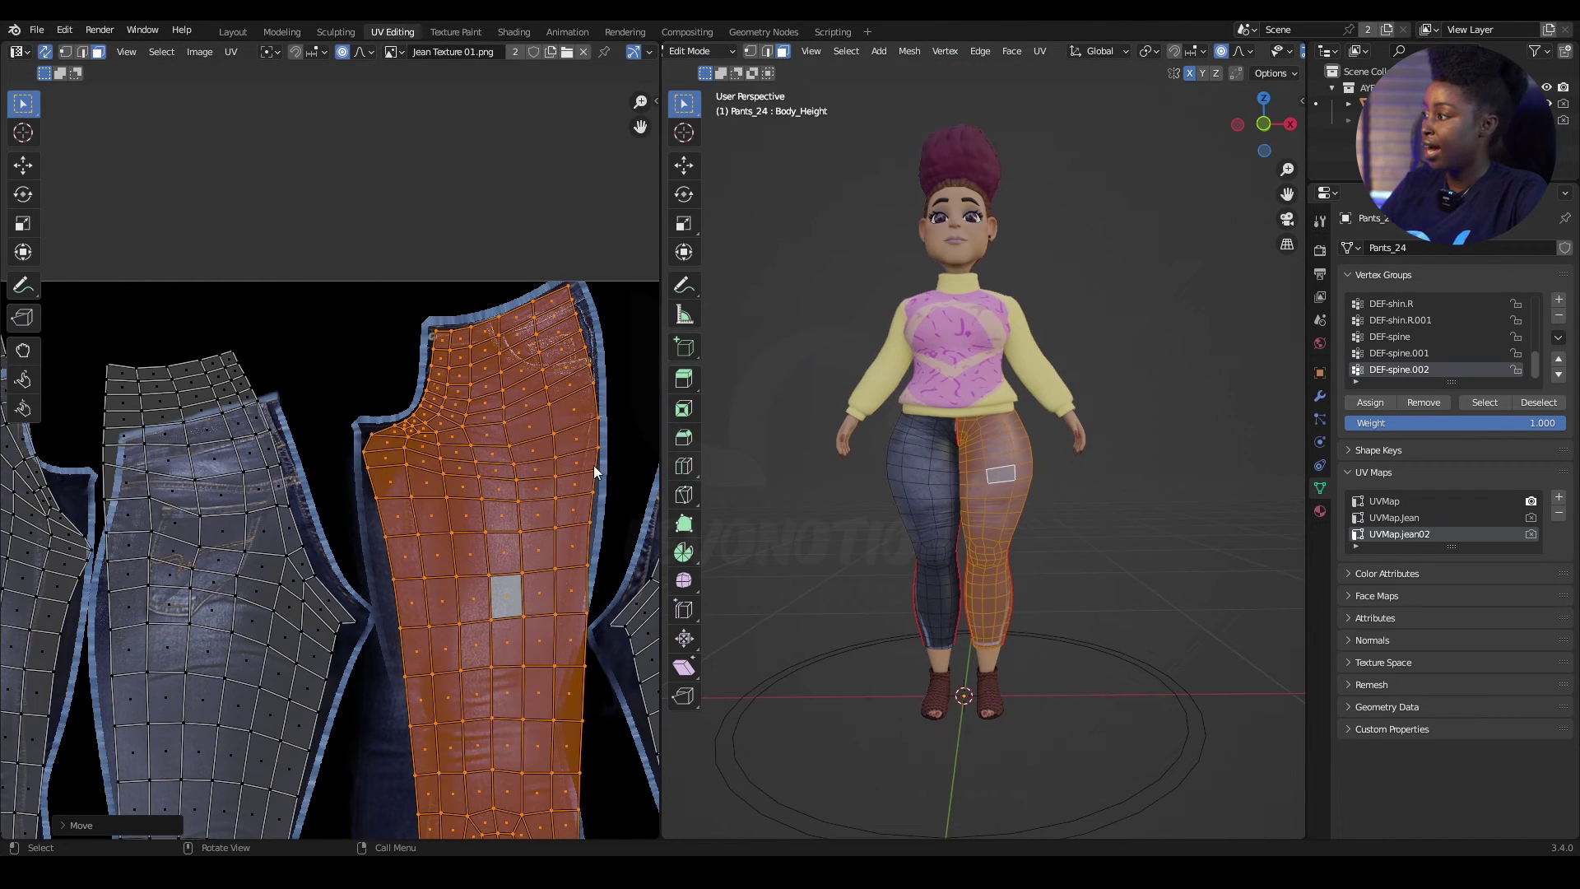
click(512, 316)
key(g)
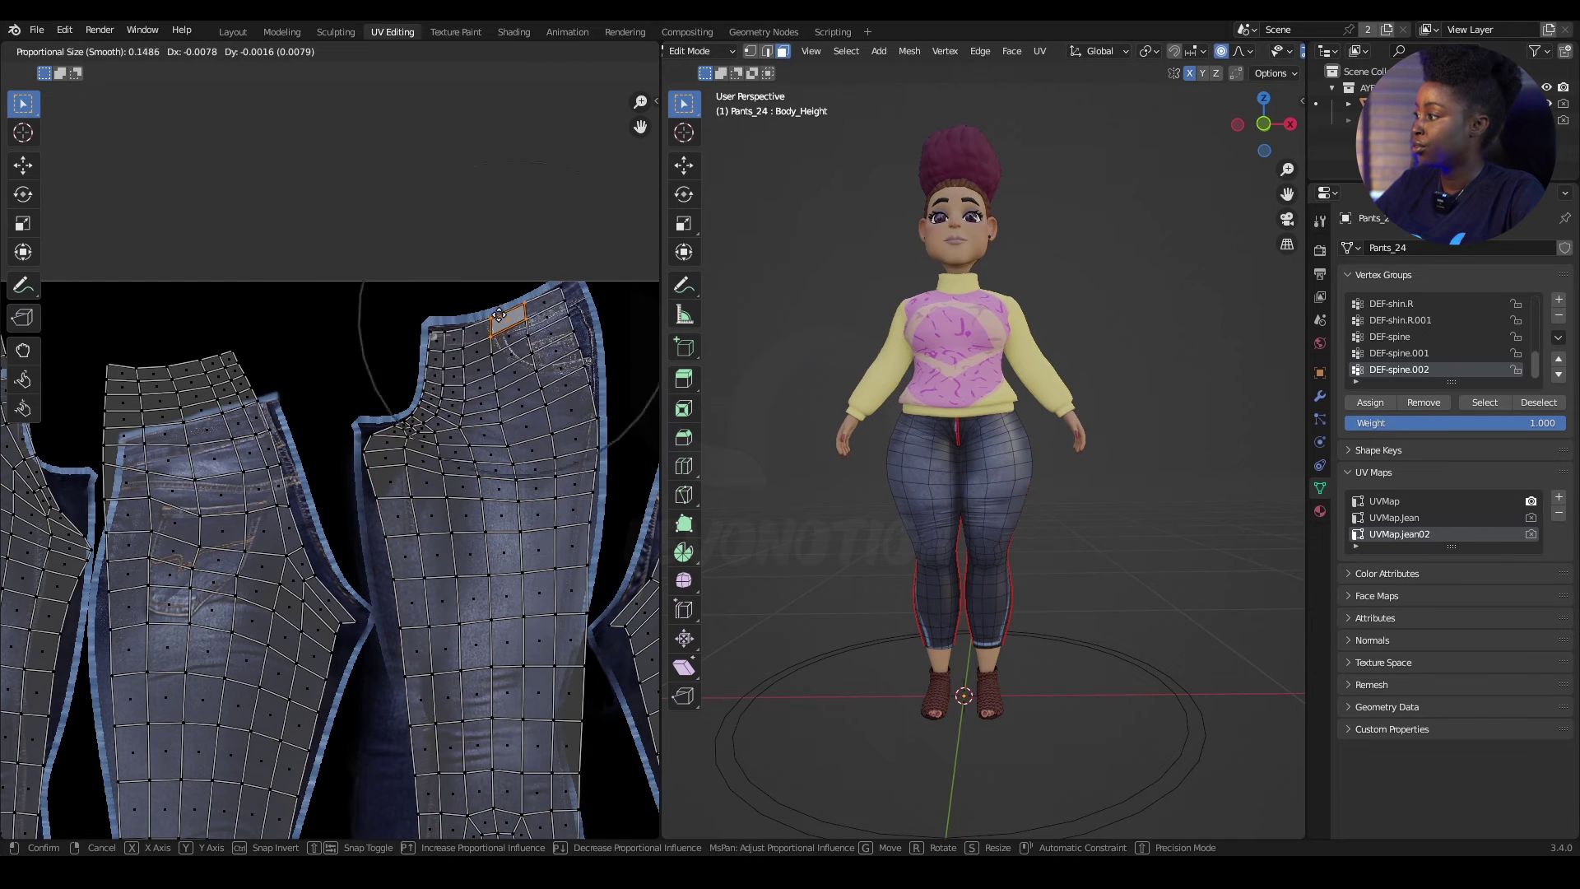
key(Escape)
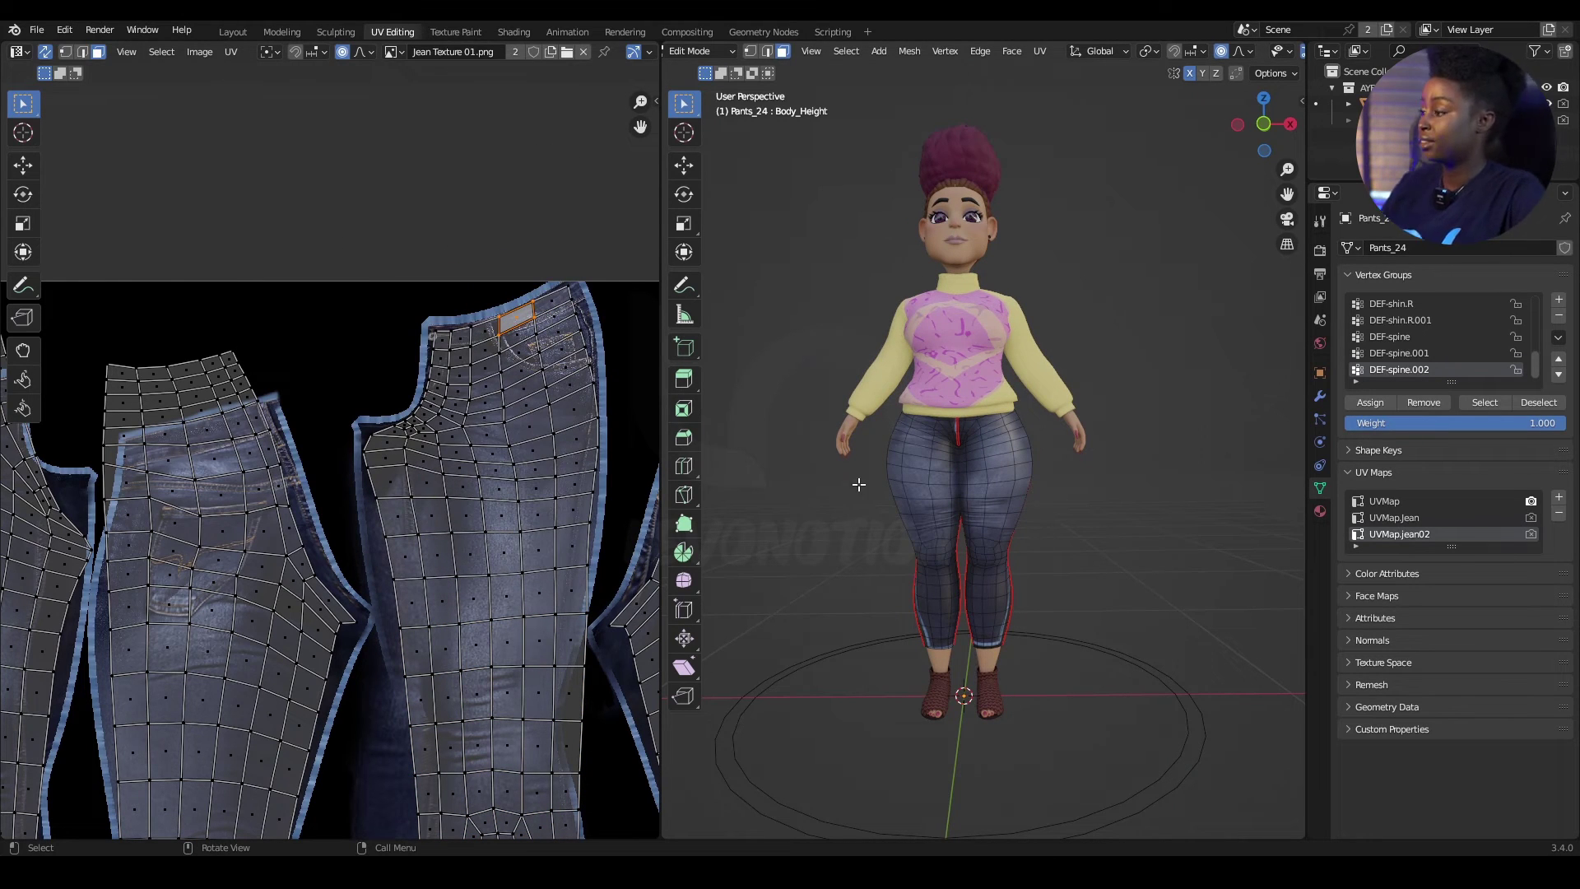
Check the Connected Only option of the proportional falloff and try moving the waistband face with it
click(362, 51)
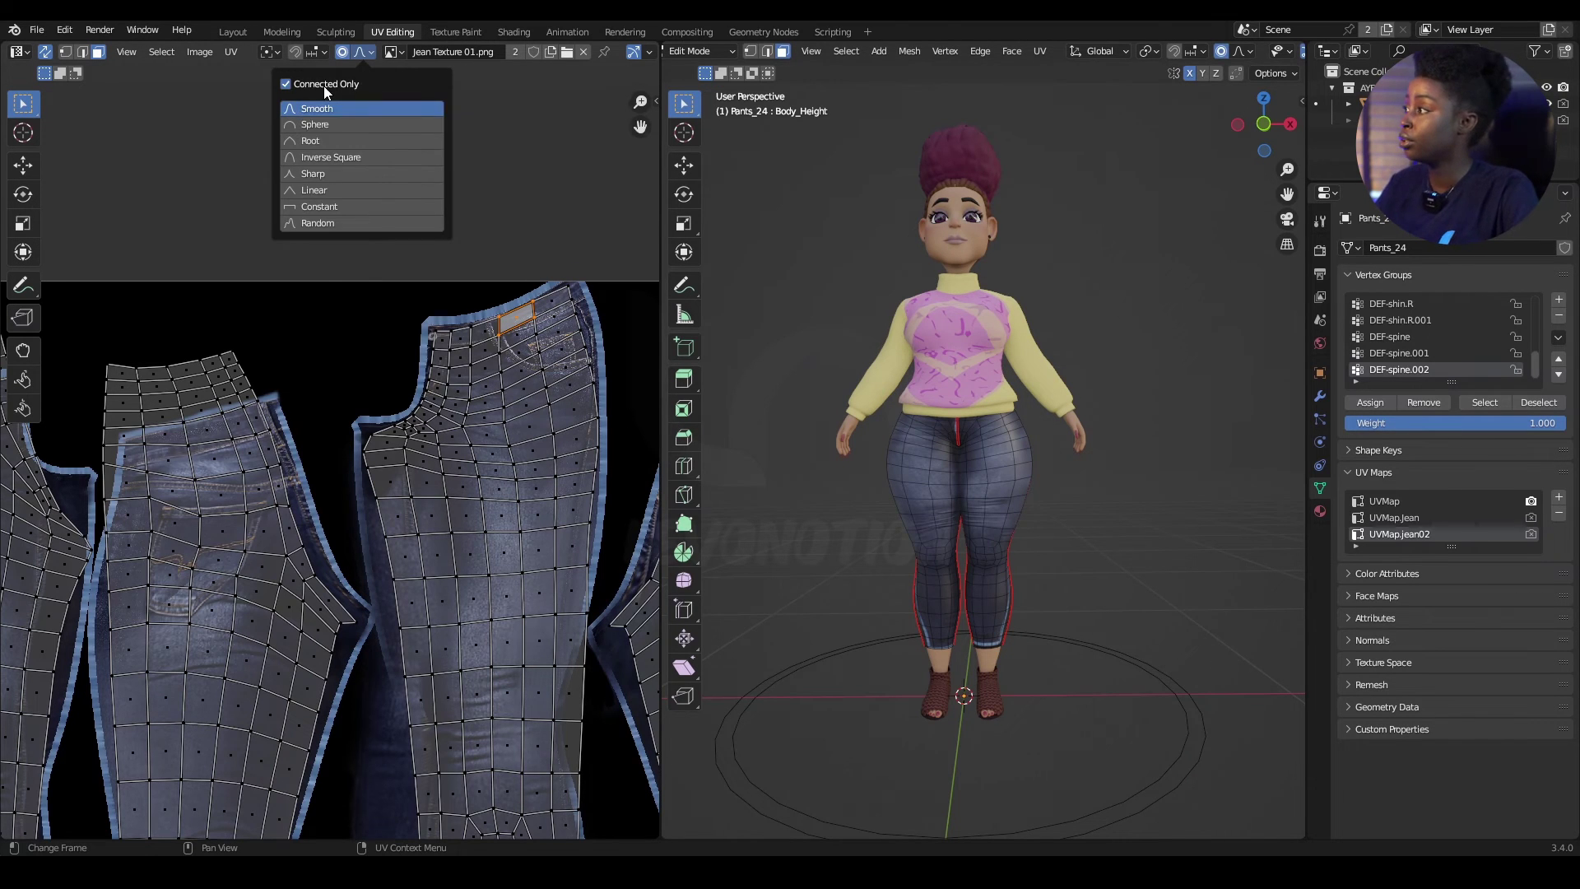
key(g)
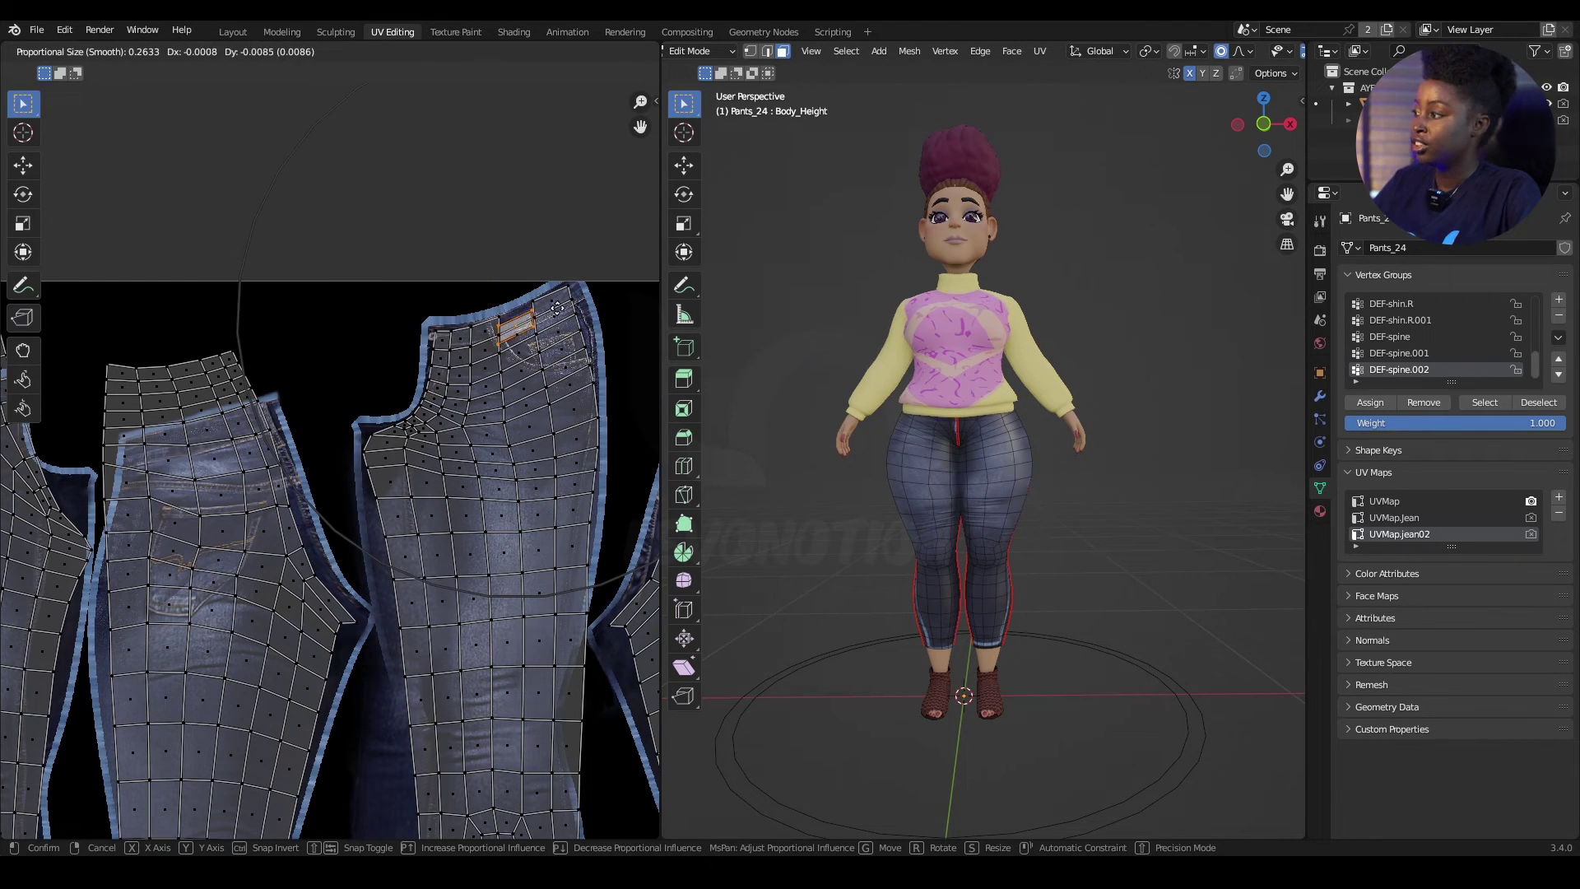
key(Escape)
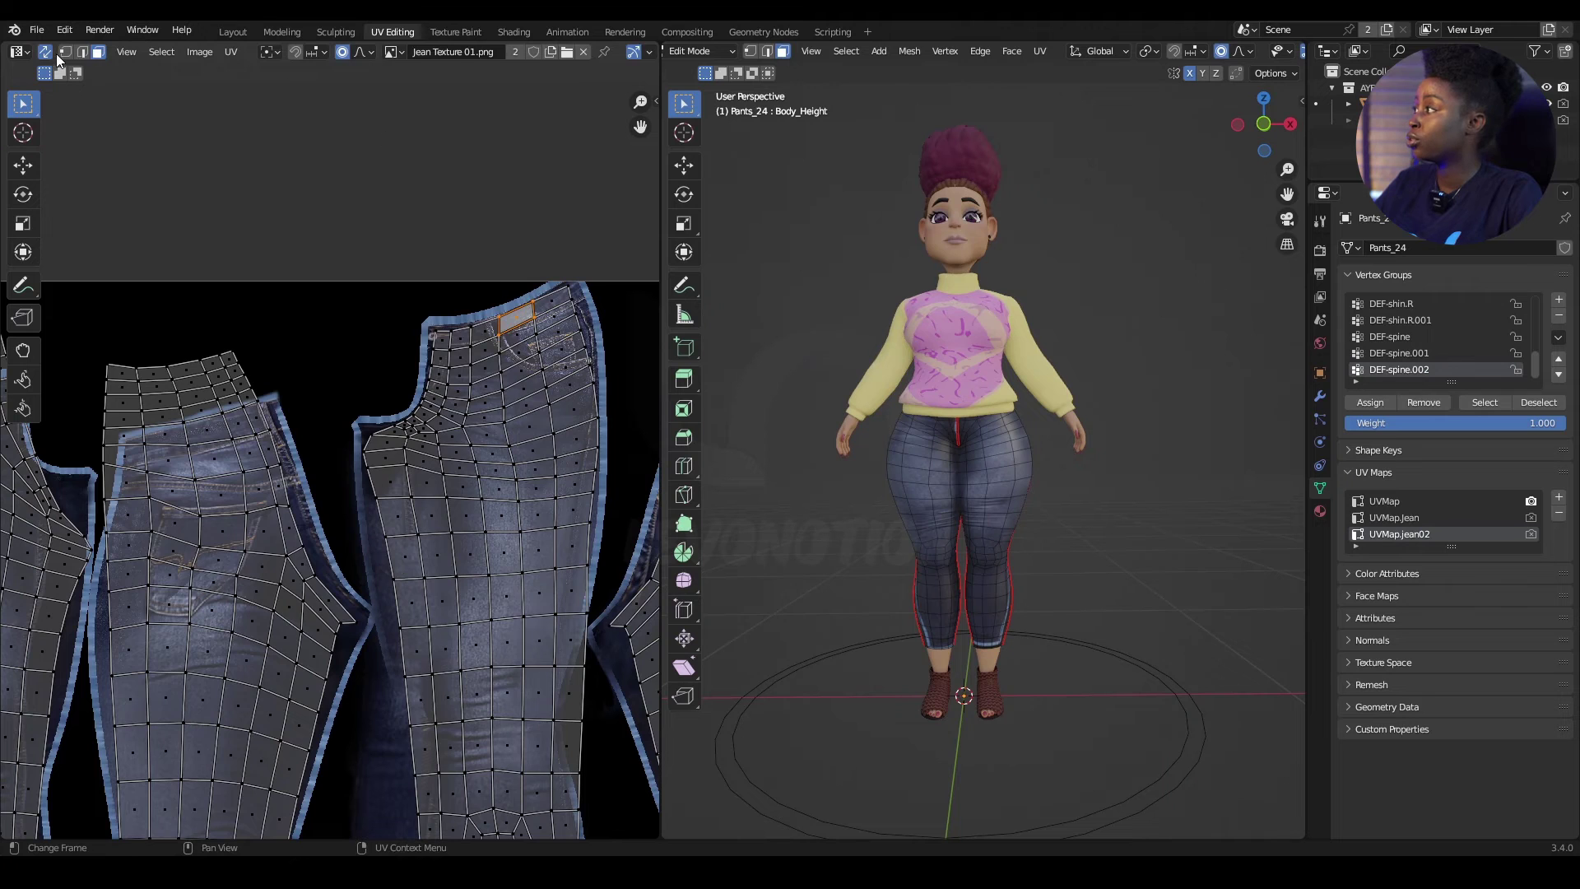
Turn off UV sync selection and reselect the linked front faces of the left pant leg
click(51, 52)
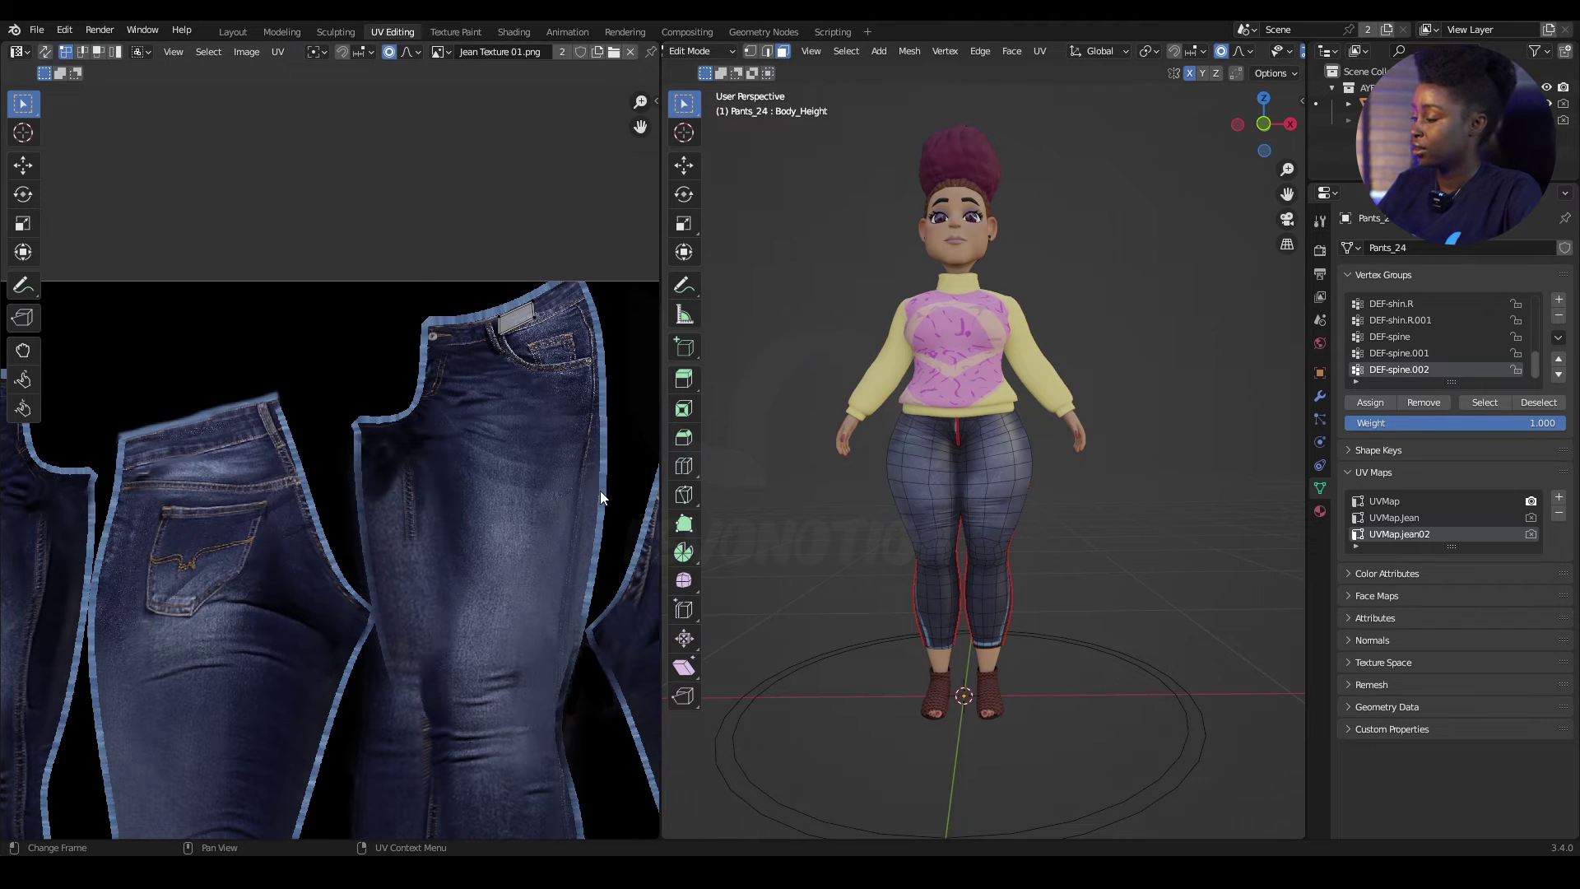
click(1000, 486)
key(ctrl+l)
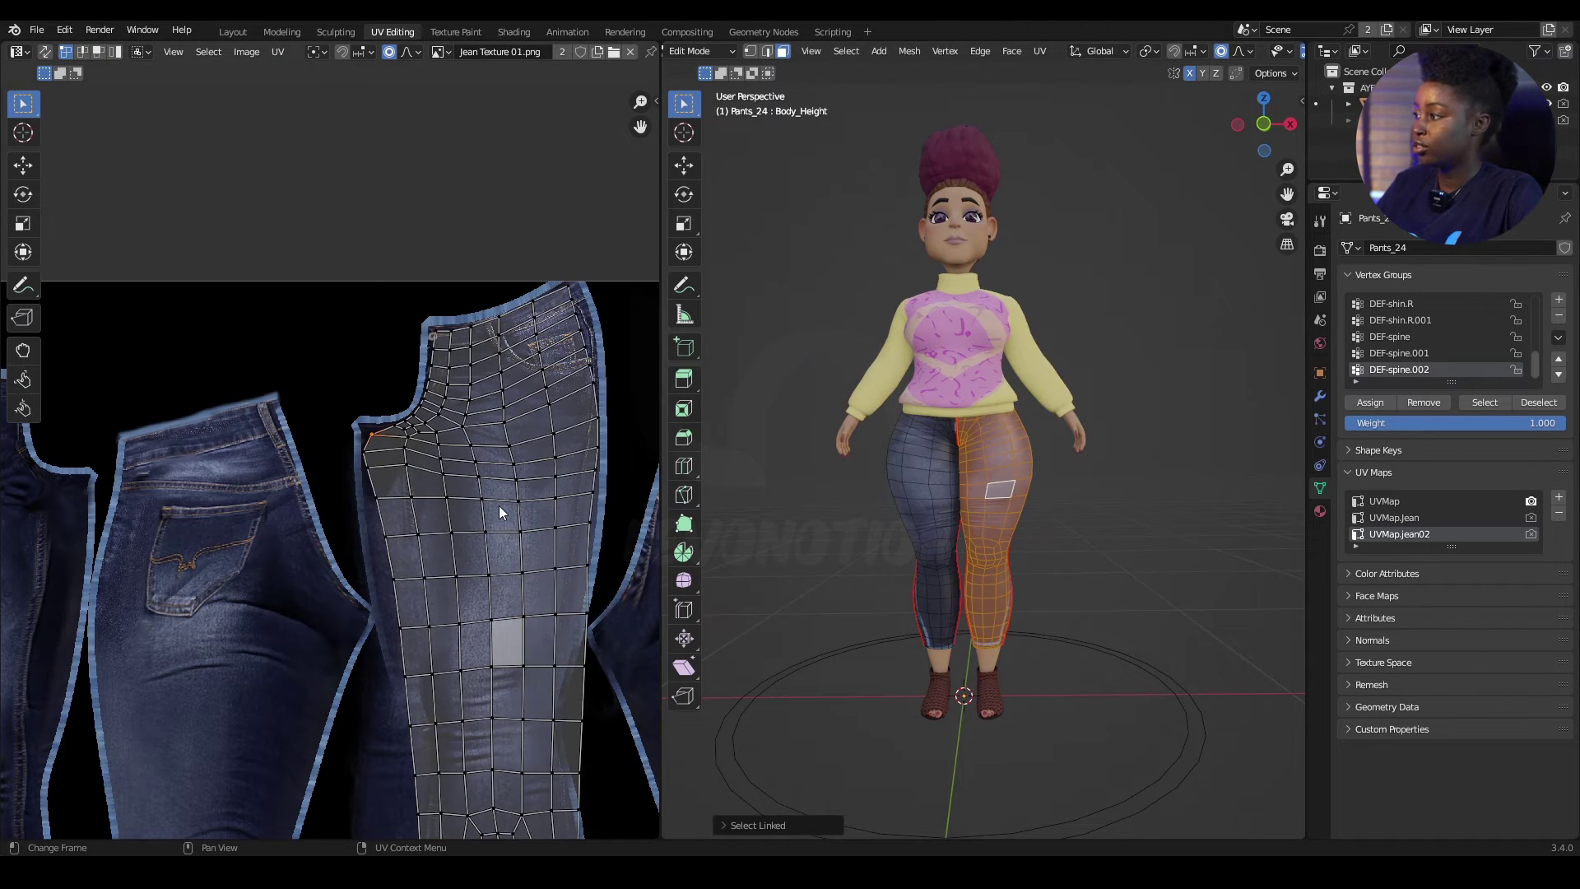
Adjust the pocket-side waist and outer hip vertices of the island to follow the jean piece's outer edge
key(g)
click(585, 321)
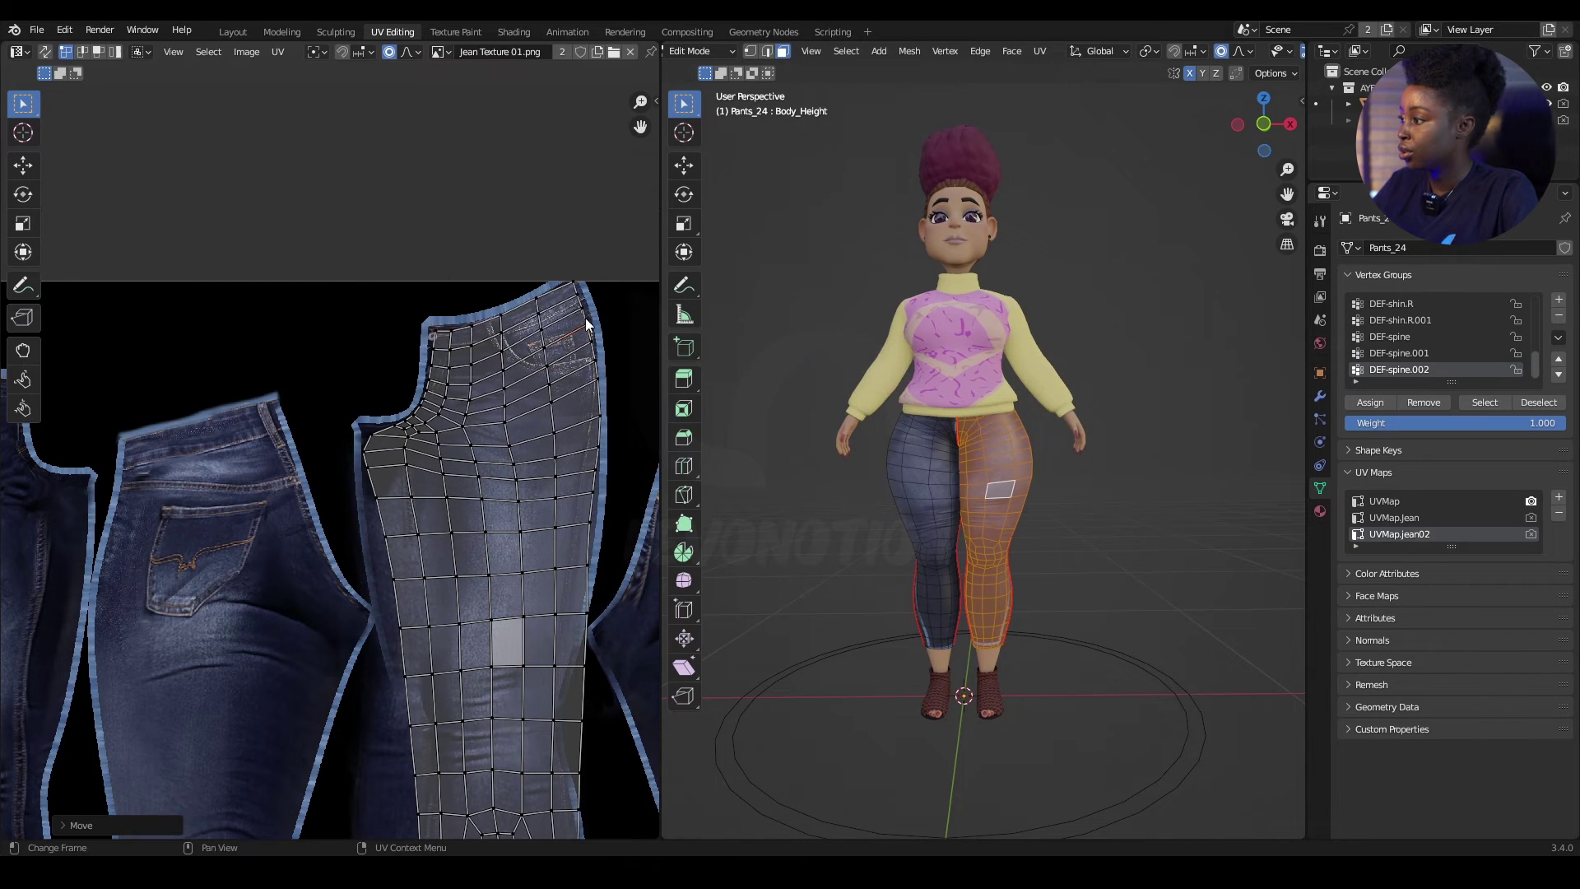
click(601, 418)
key(g)
click(597, 415)
Move the island's knee centre upward to the jean's knee and its hem centre onto the jean piece's hem
scroll(471, 726, down, 3)
middle_drag(471, 725, 477, 559)
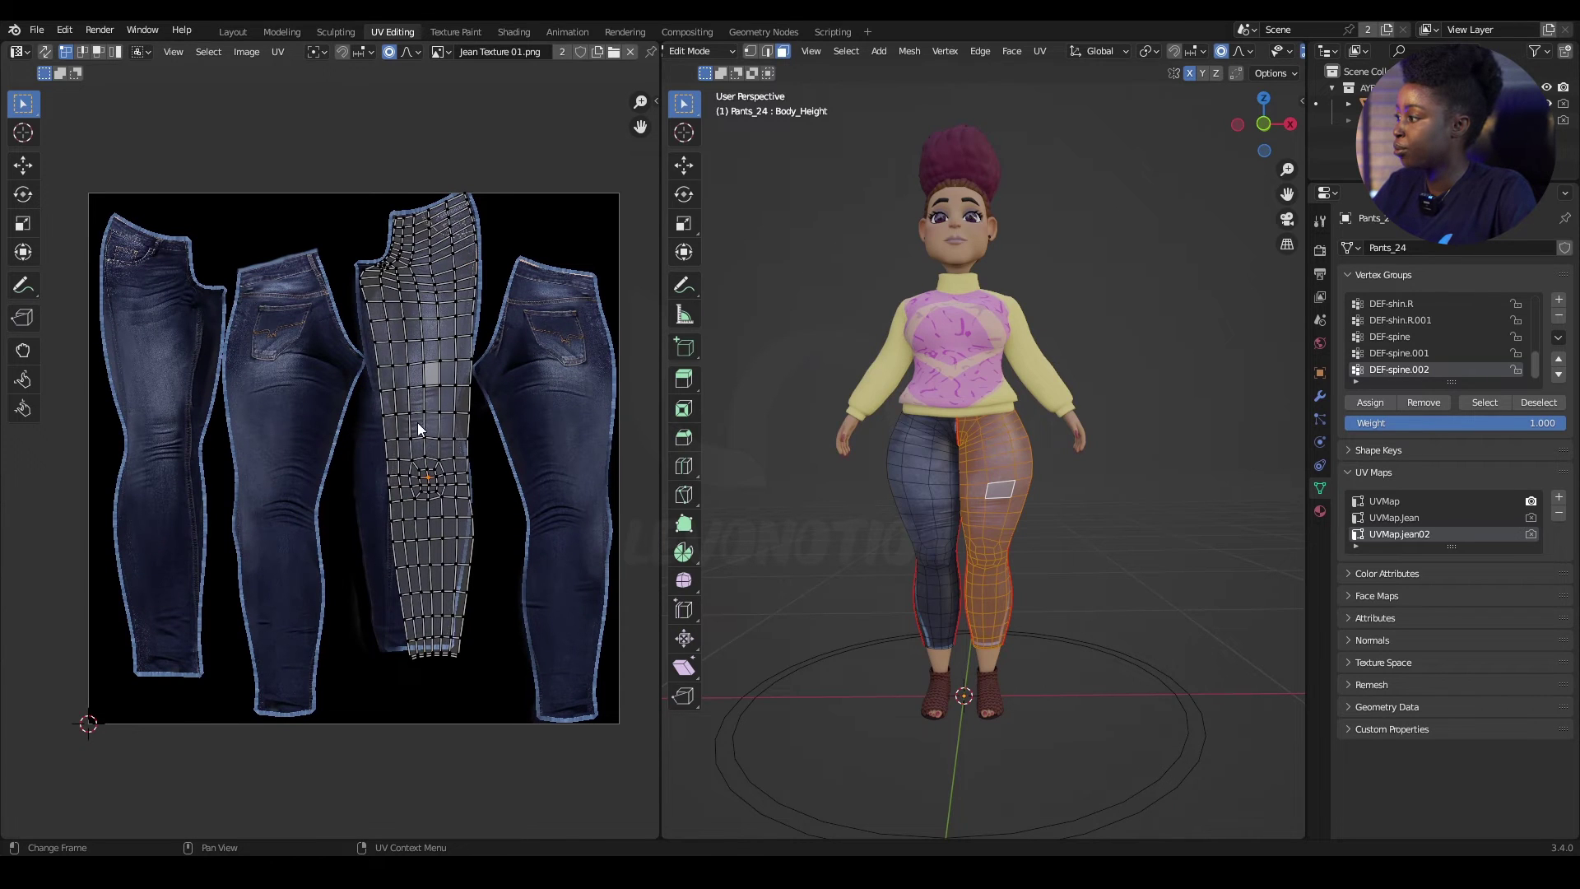
key(g)
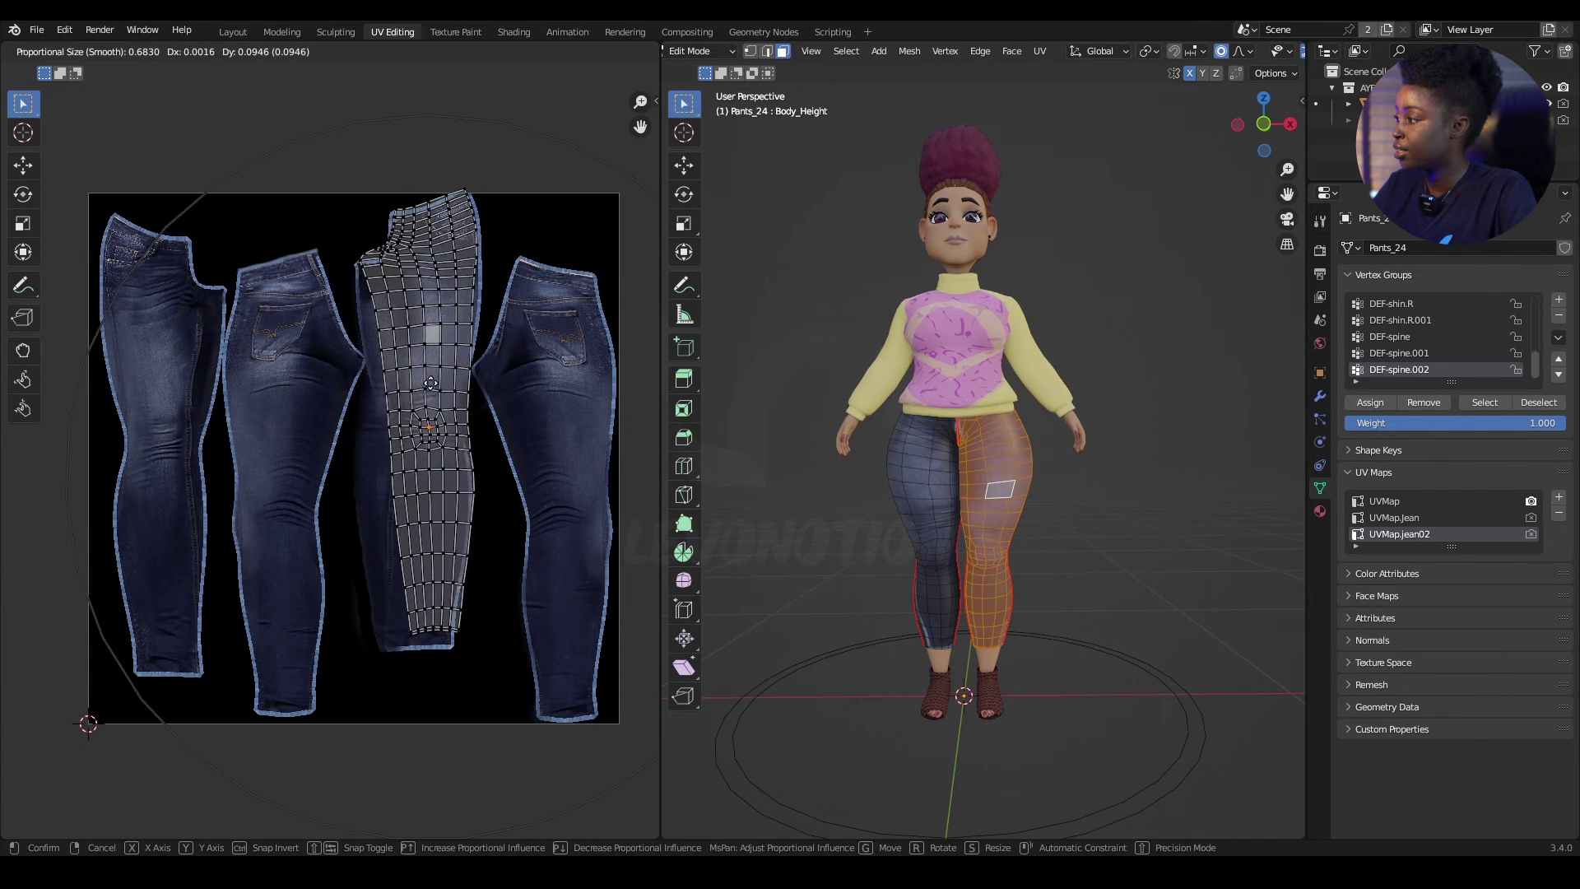
click(423, 376)
middle_drag(380, 599, 490, 596)
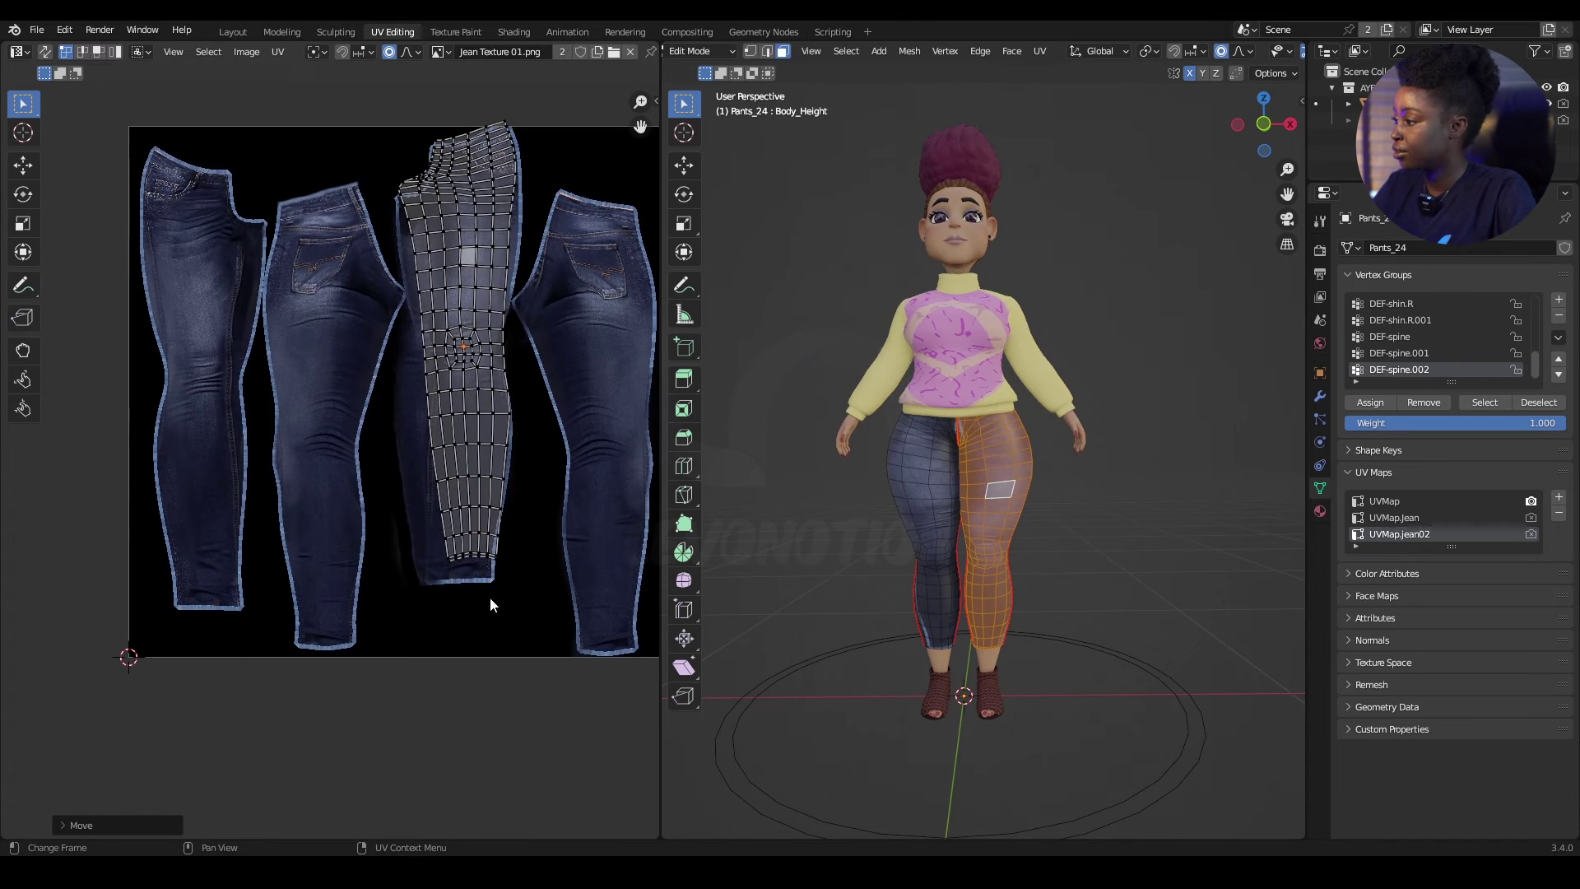
scroll(472, 559, up, 4)
key(g)
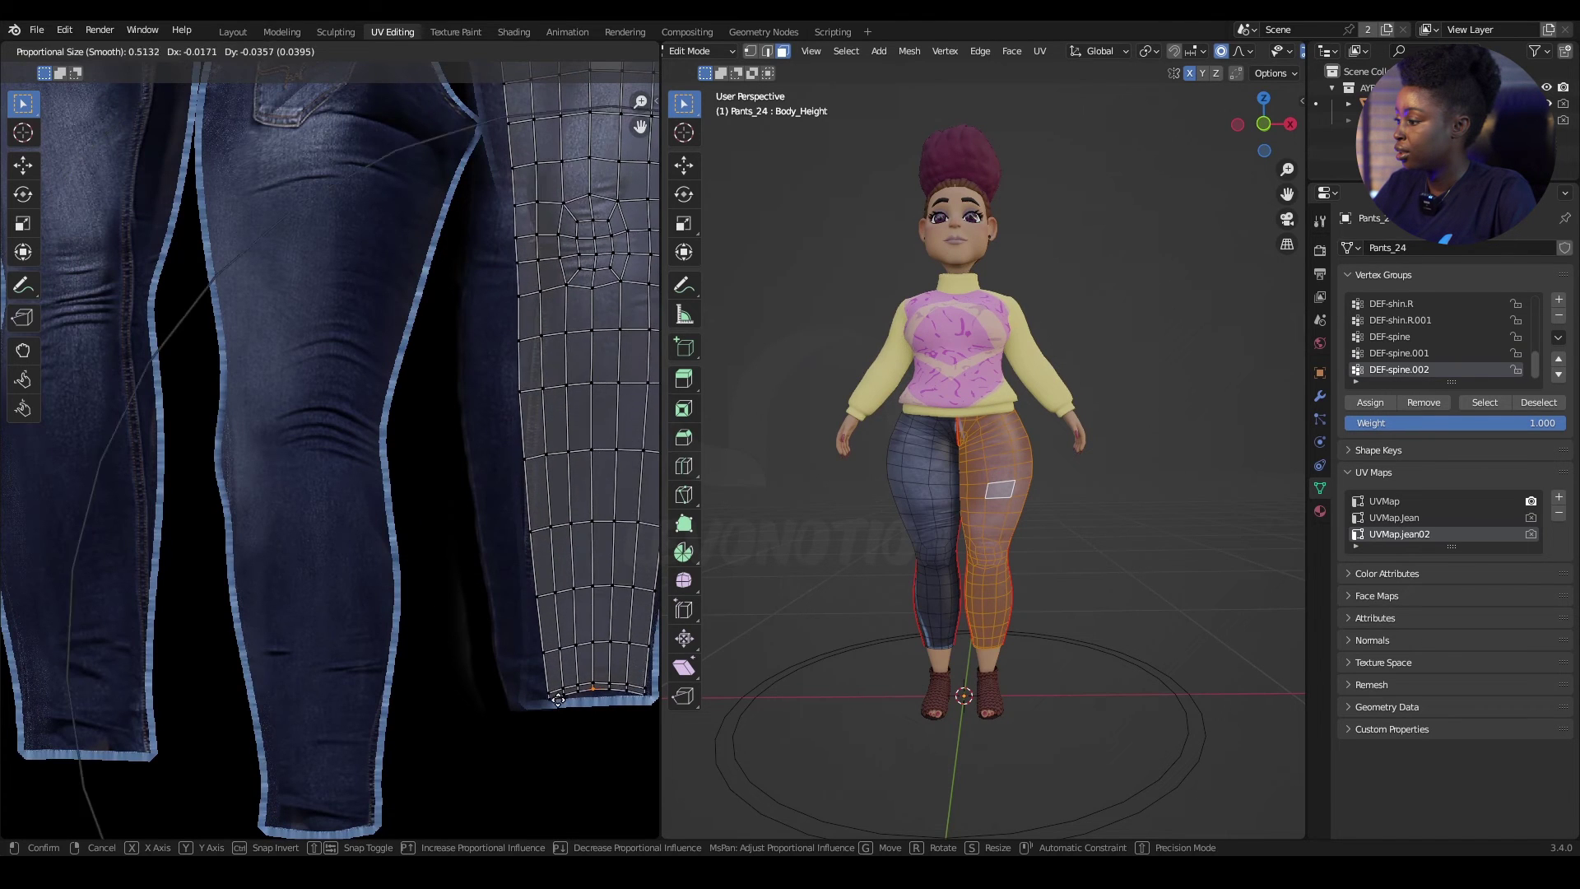
click(557, 701)
Pull the island's inner calf vertex outward toward the jean piece's inner edge with a smaller influence radius
scroll(526, 626, down, 4)
scroll(507, 569, up, 4)
click(488, 454)
key(g)
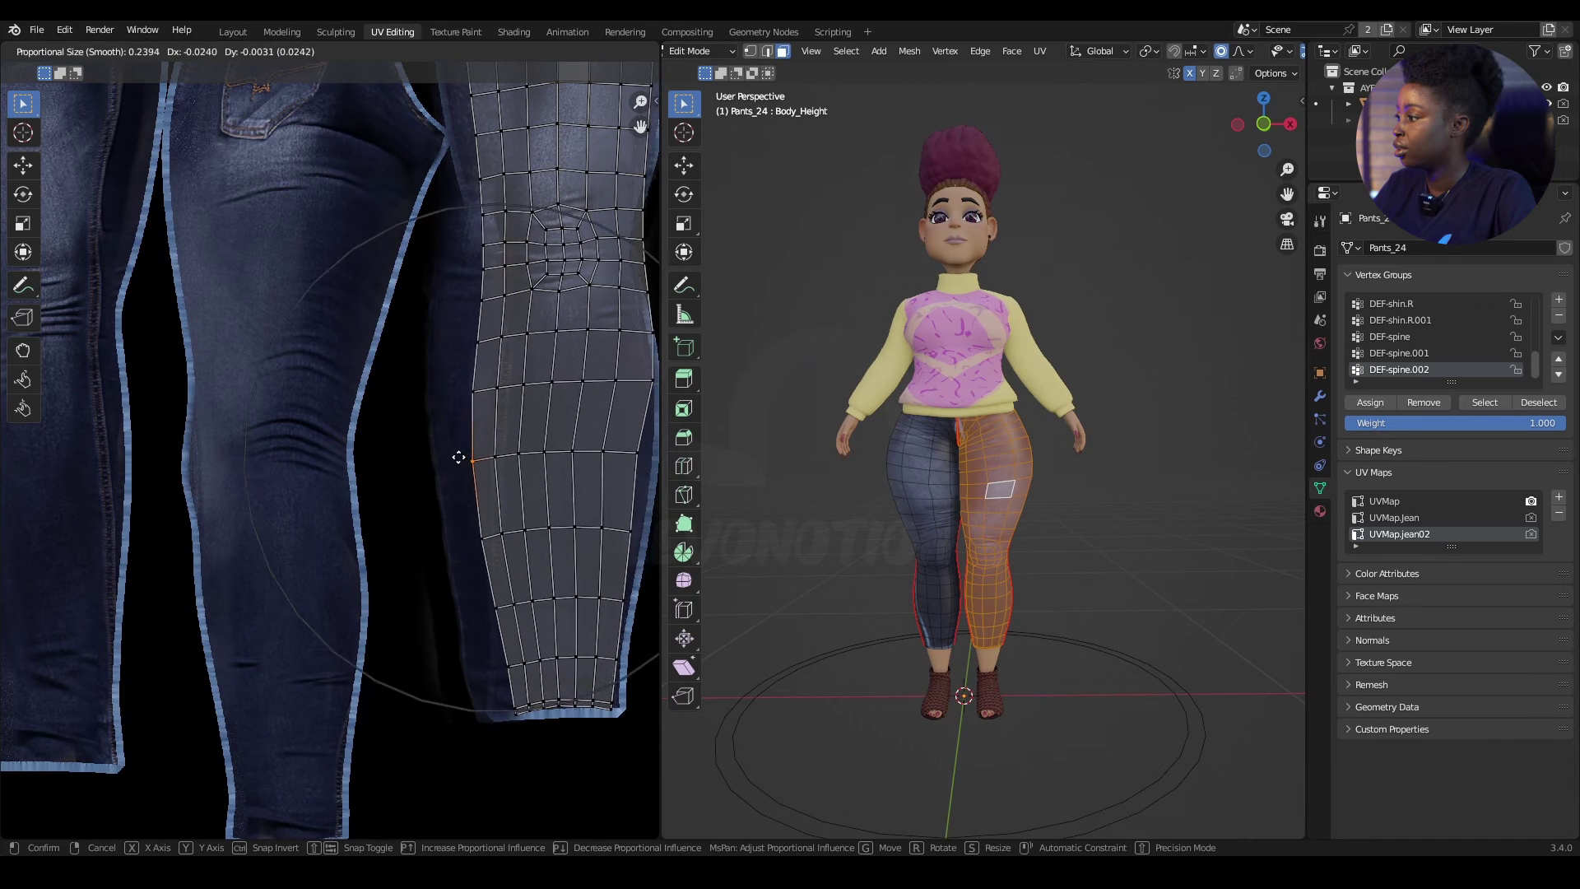
click(451, 462)
Spread the inner and outer ankle vertices of the island to the edges of the jean piece
click(505, 671)
key(g)
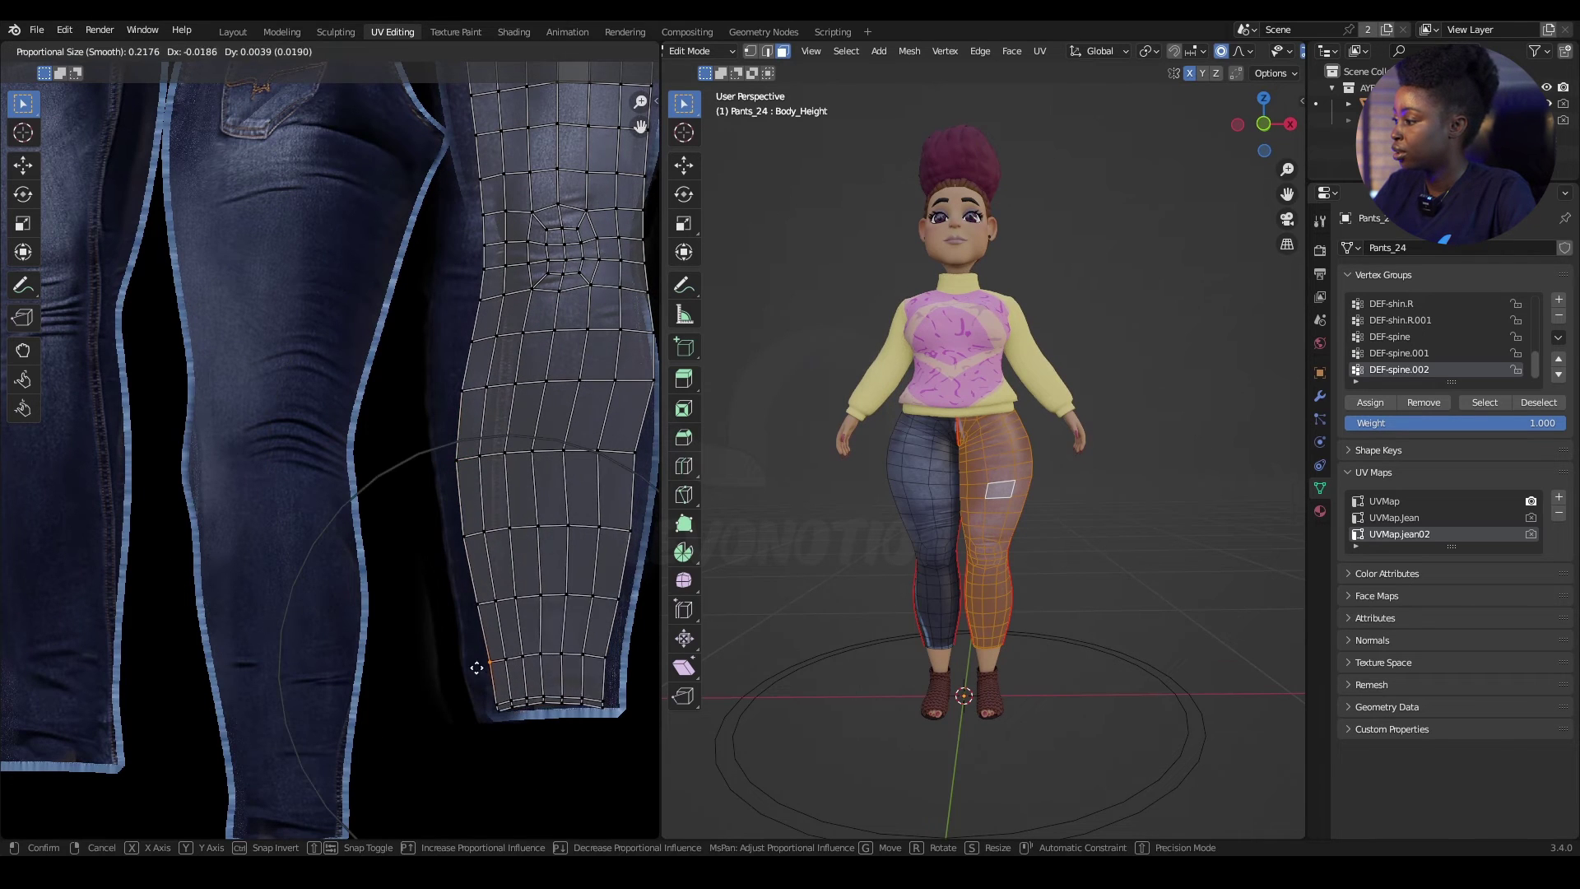
click(481, 670)
click(607, 663)
key(g)
click(627, 661)
Fit the island's outer calf and outer knee vertices to the jean piece's outer outline
middle_drag(582, 572, 432, 643)
click(477, 525)
key(g)
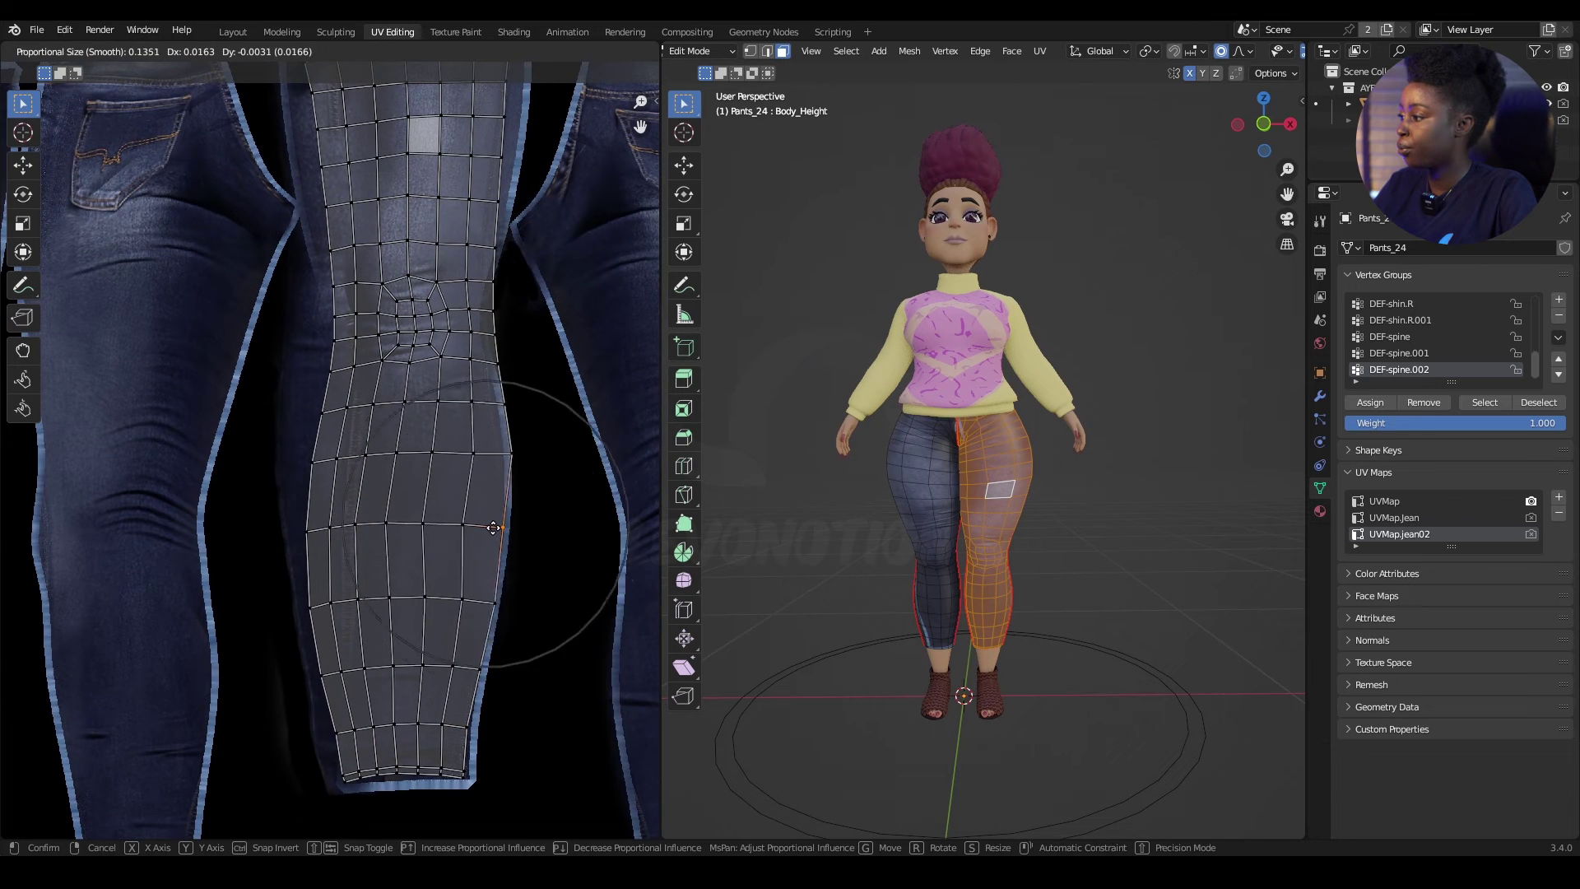
click(496, 368)
click(494, 332)
key(g)
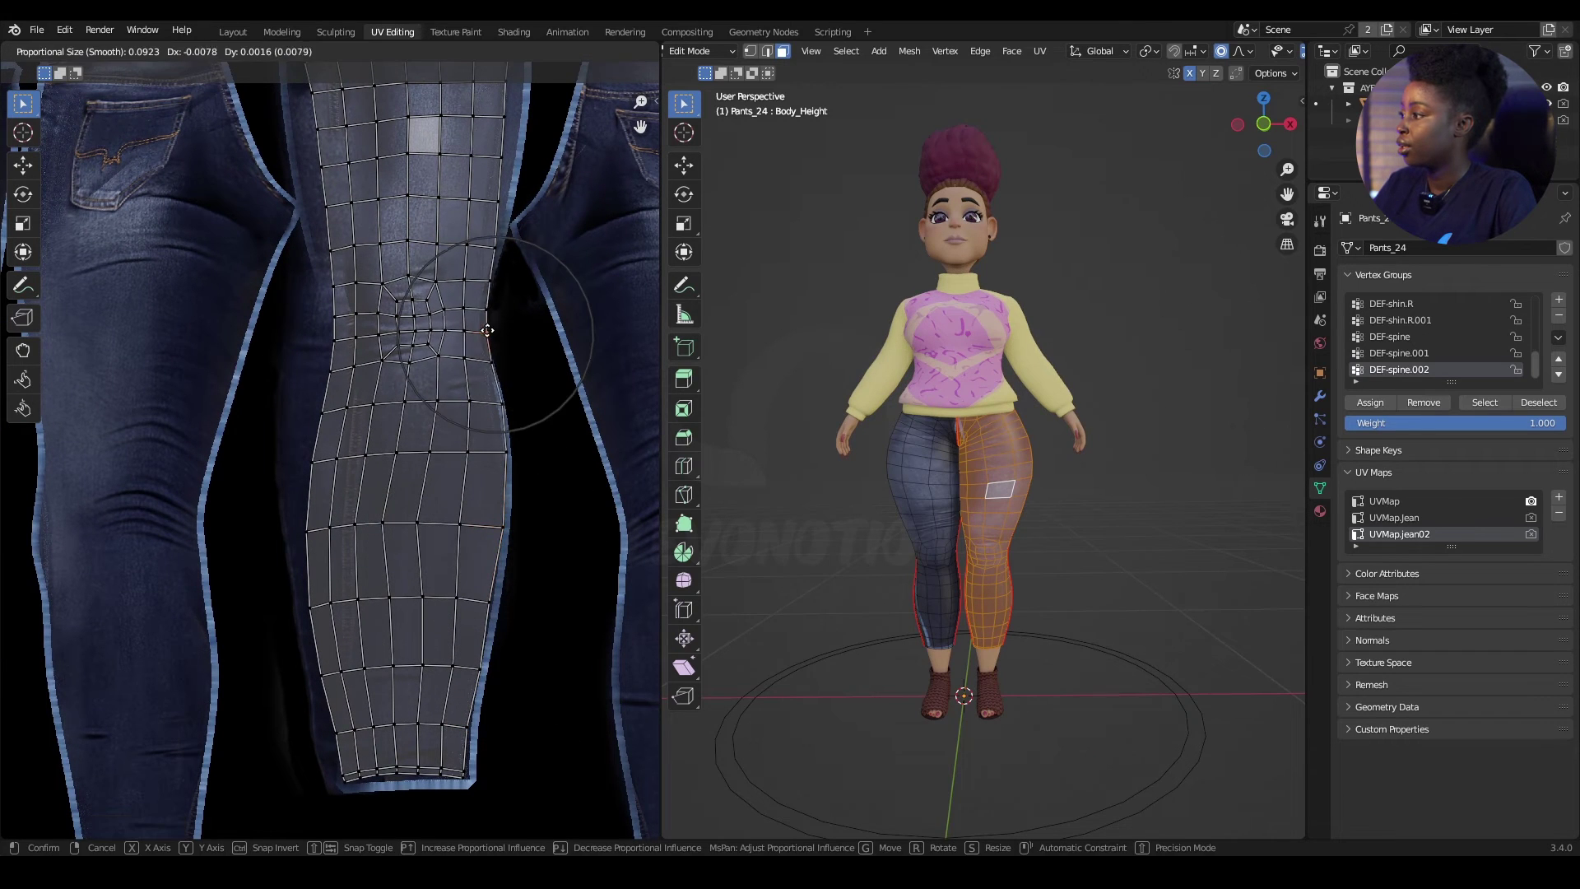
click(485, 330)
Move the island's inner knee and inner thigh vertices toward the jean piece's inner edge
scroll(385, 436, up, 1)
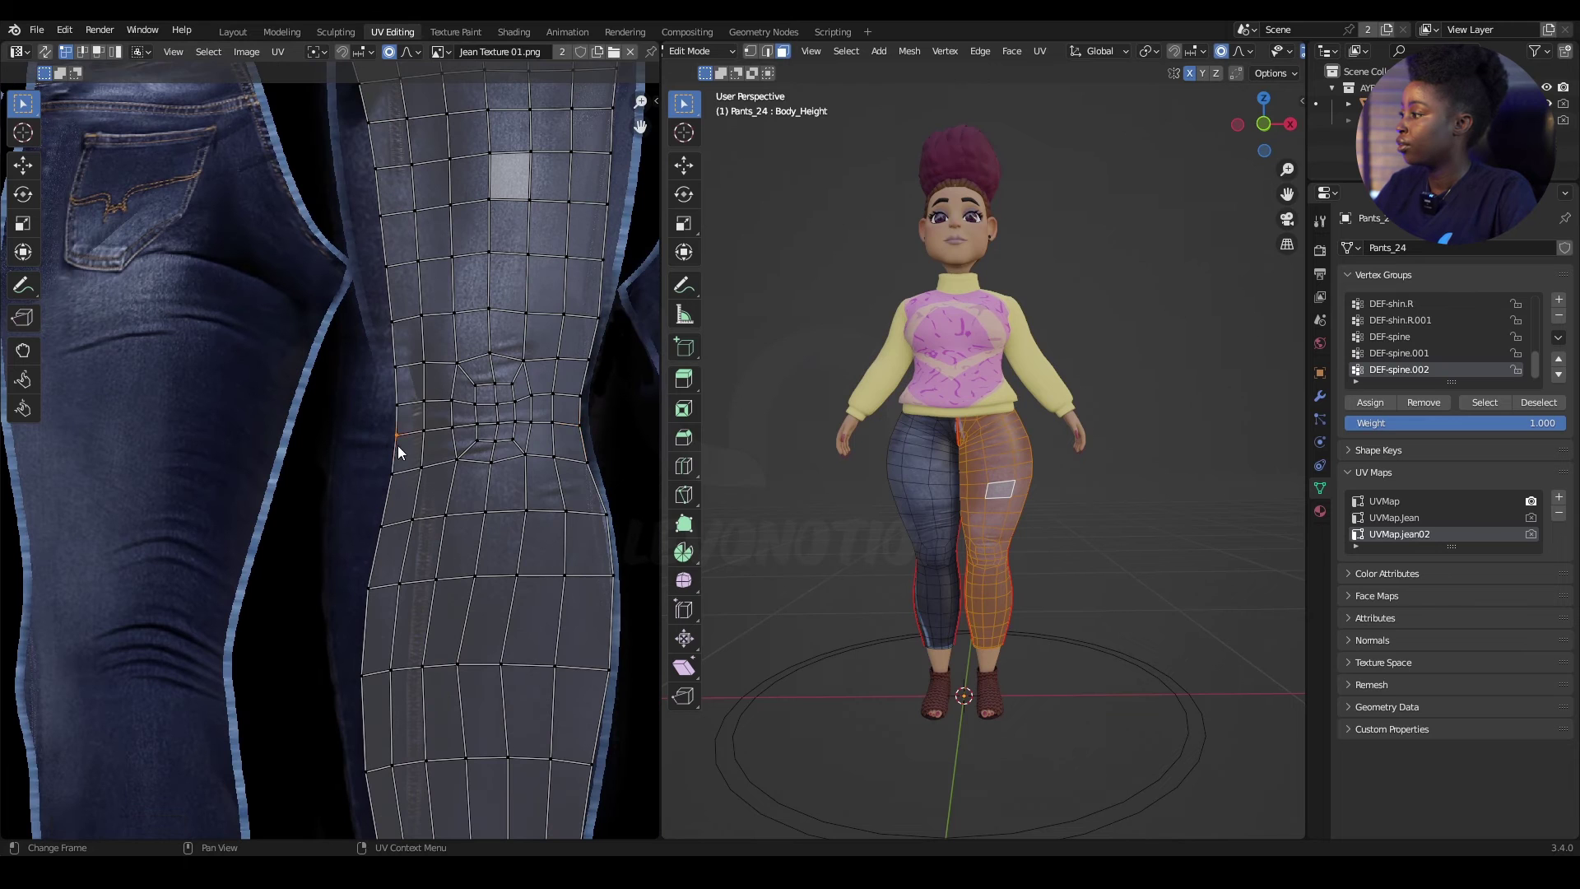
key(g)
click(386, 289)
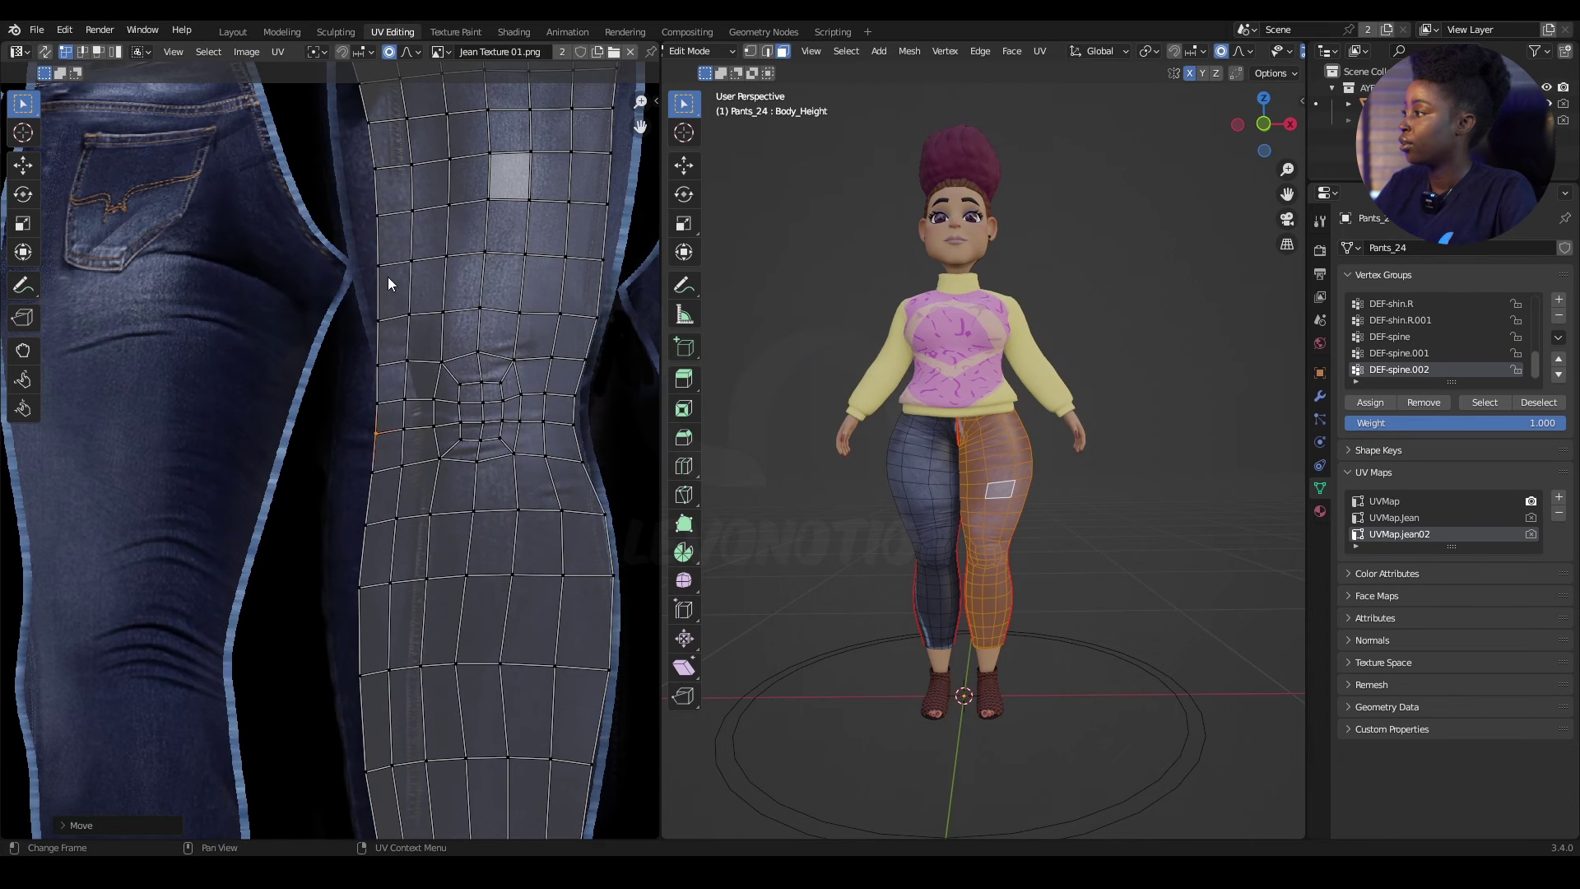
middle_drag(386, 290, 351, 462)
click(352, 412)
key(g)
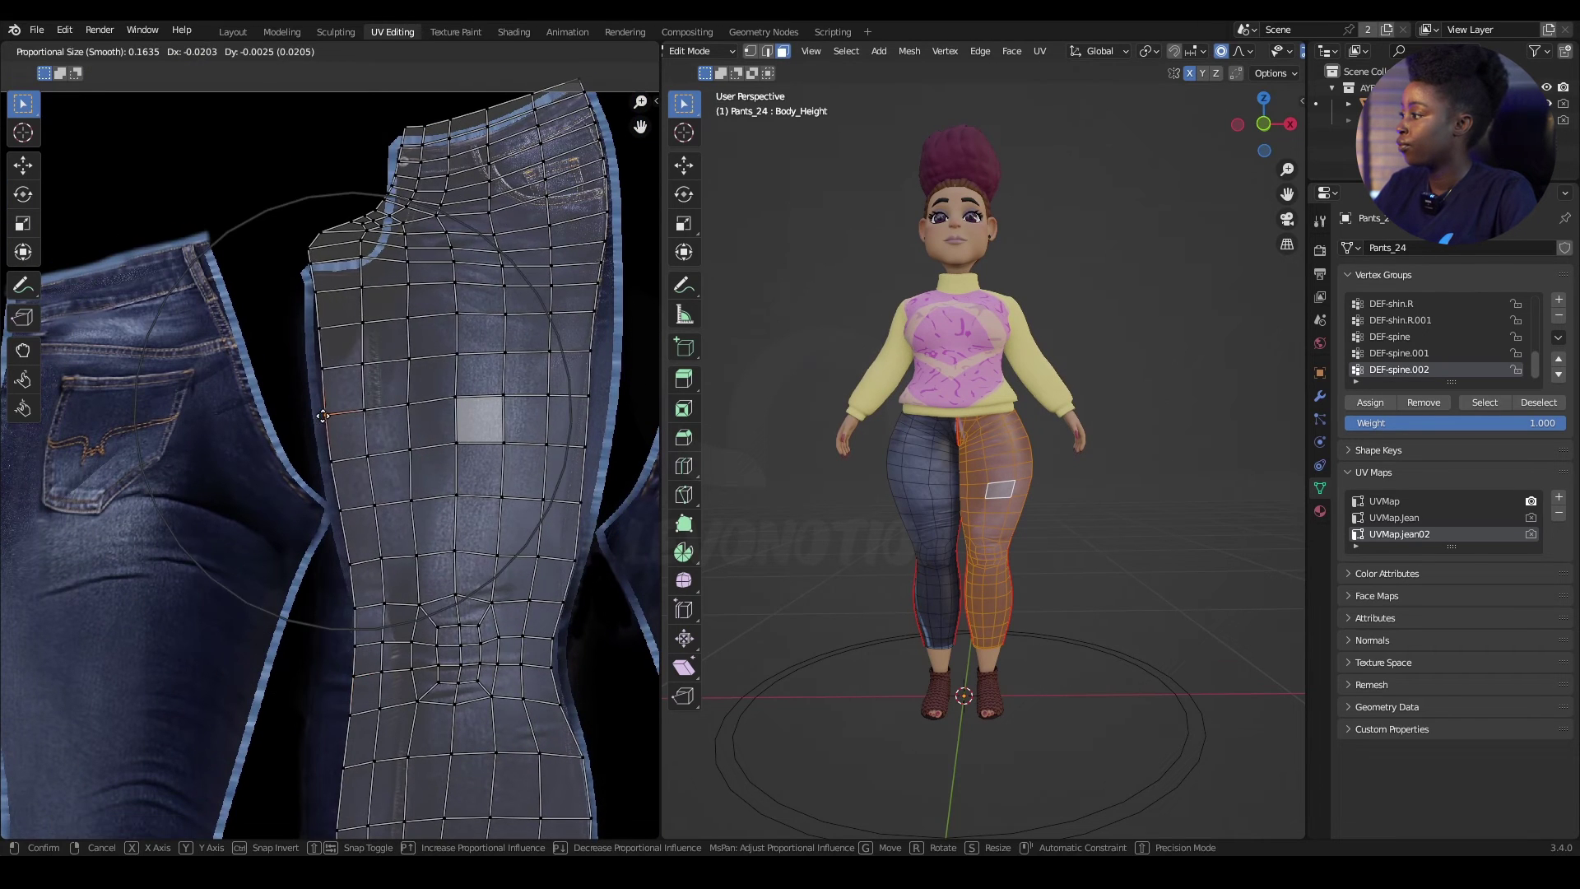
click(320, 416)
Move the mid and upper outer thigh vertices of the island onto the jean piece's outer edge
click(588, 387)
key(g)
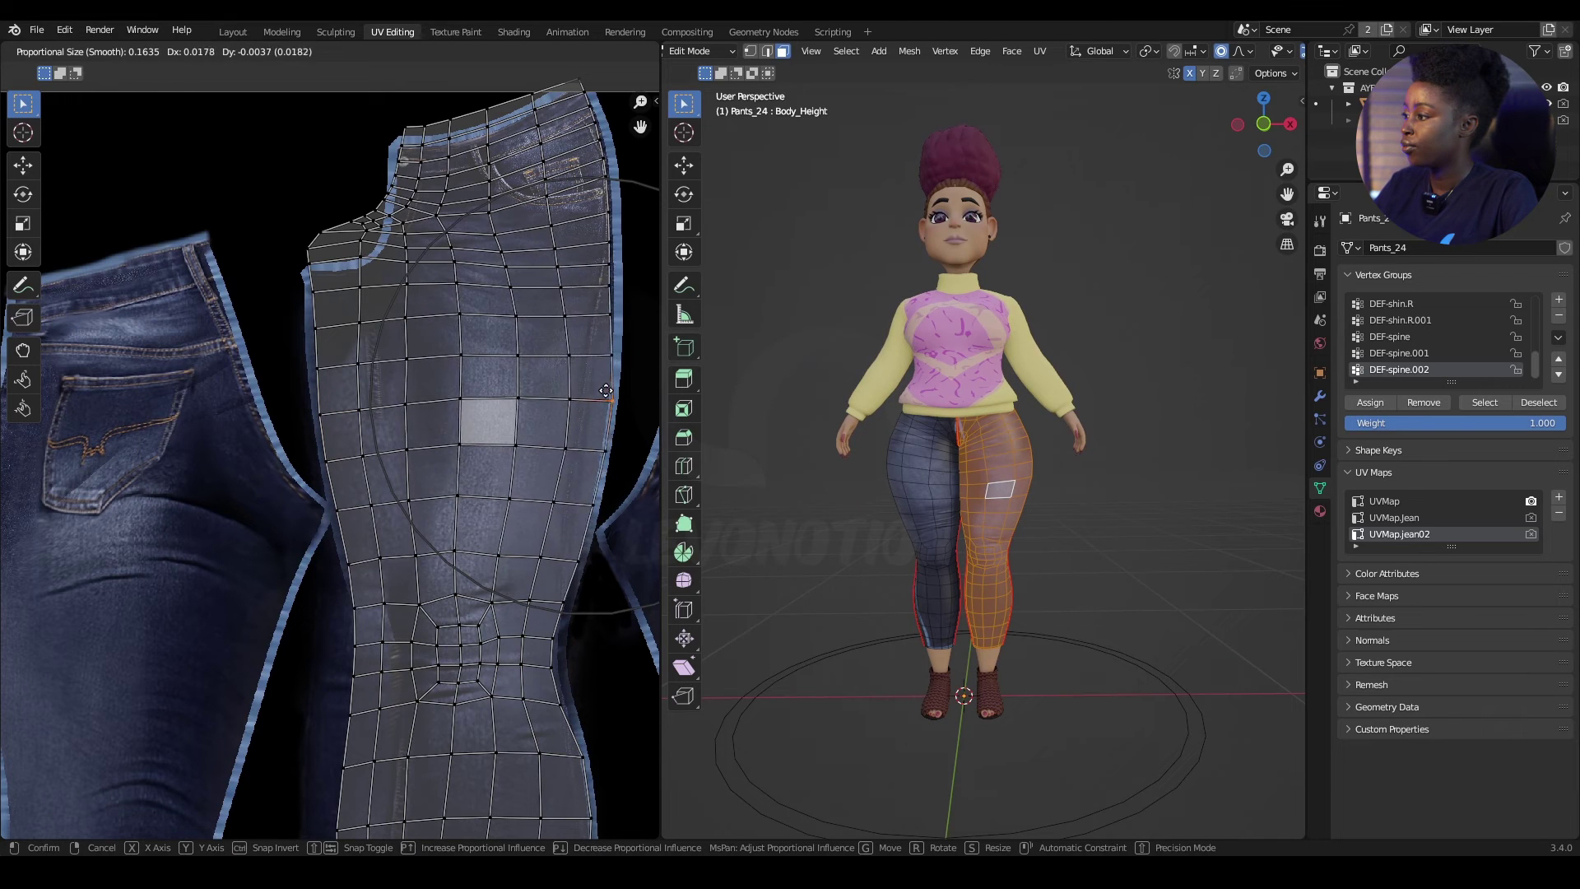
click(609, 392)
middle_drag(576, 363, 534, 384)
key(g)
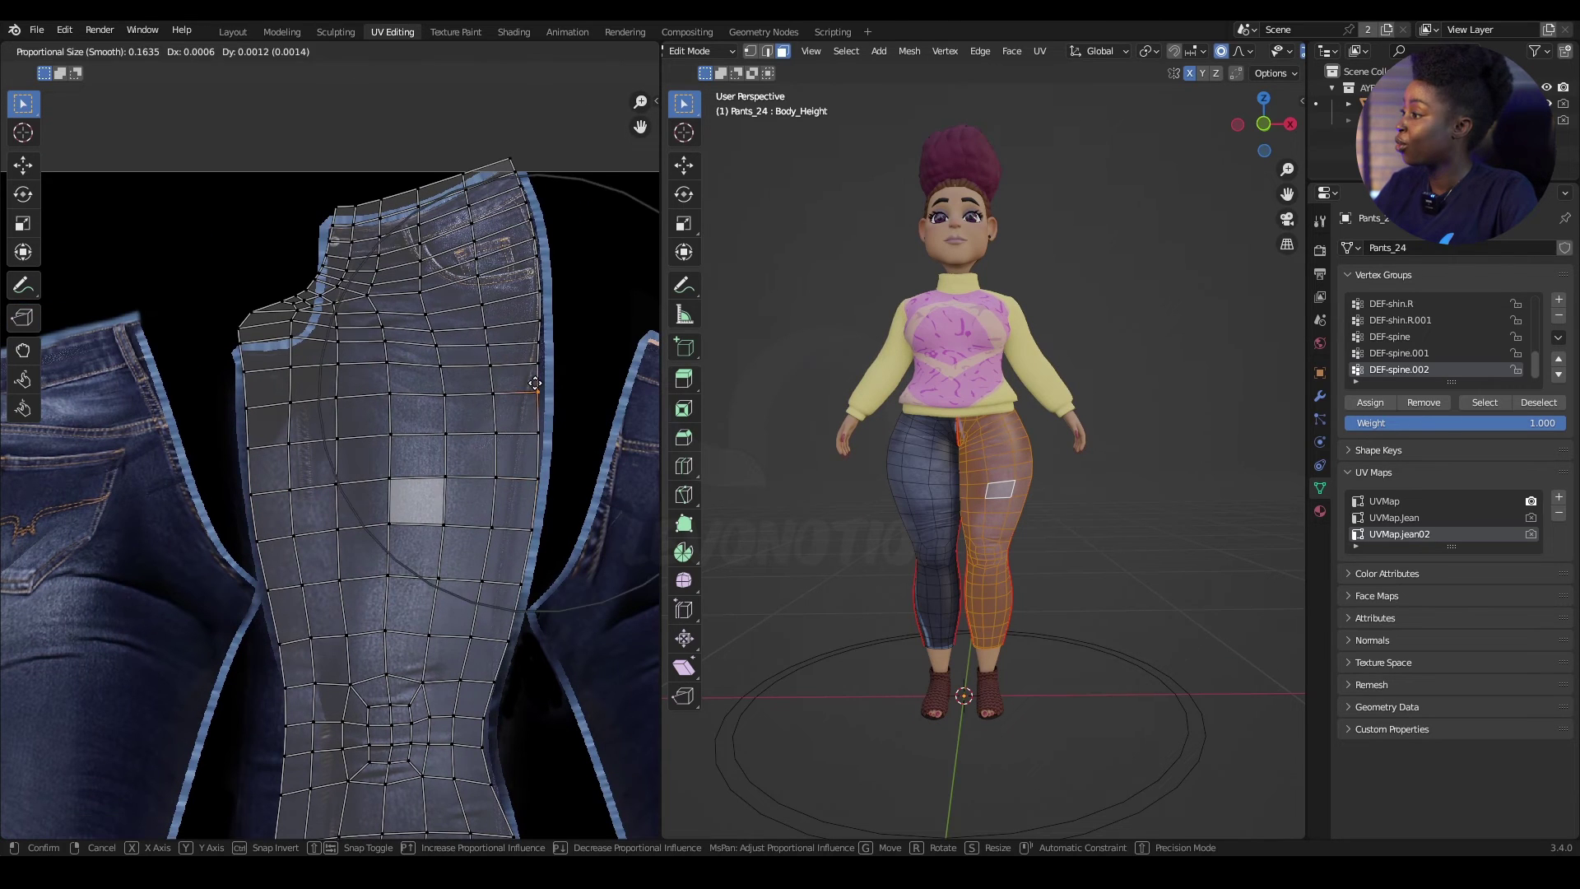
click(542, 383)
Move the island's crotch and upper inner thigh vertices onto the jean piece's inner outline
middle_drag(221, 321, 277, 363)
key(g)
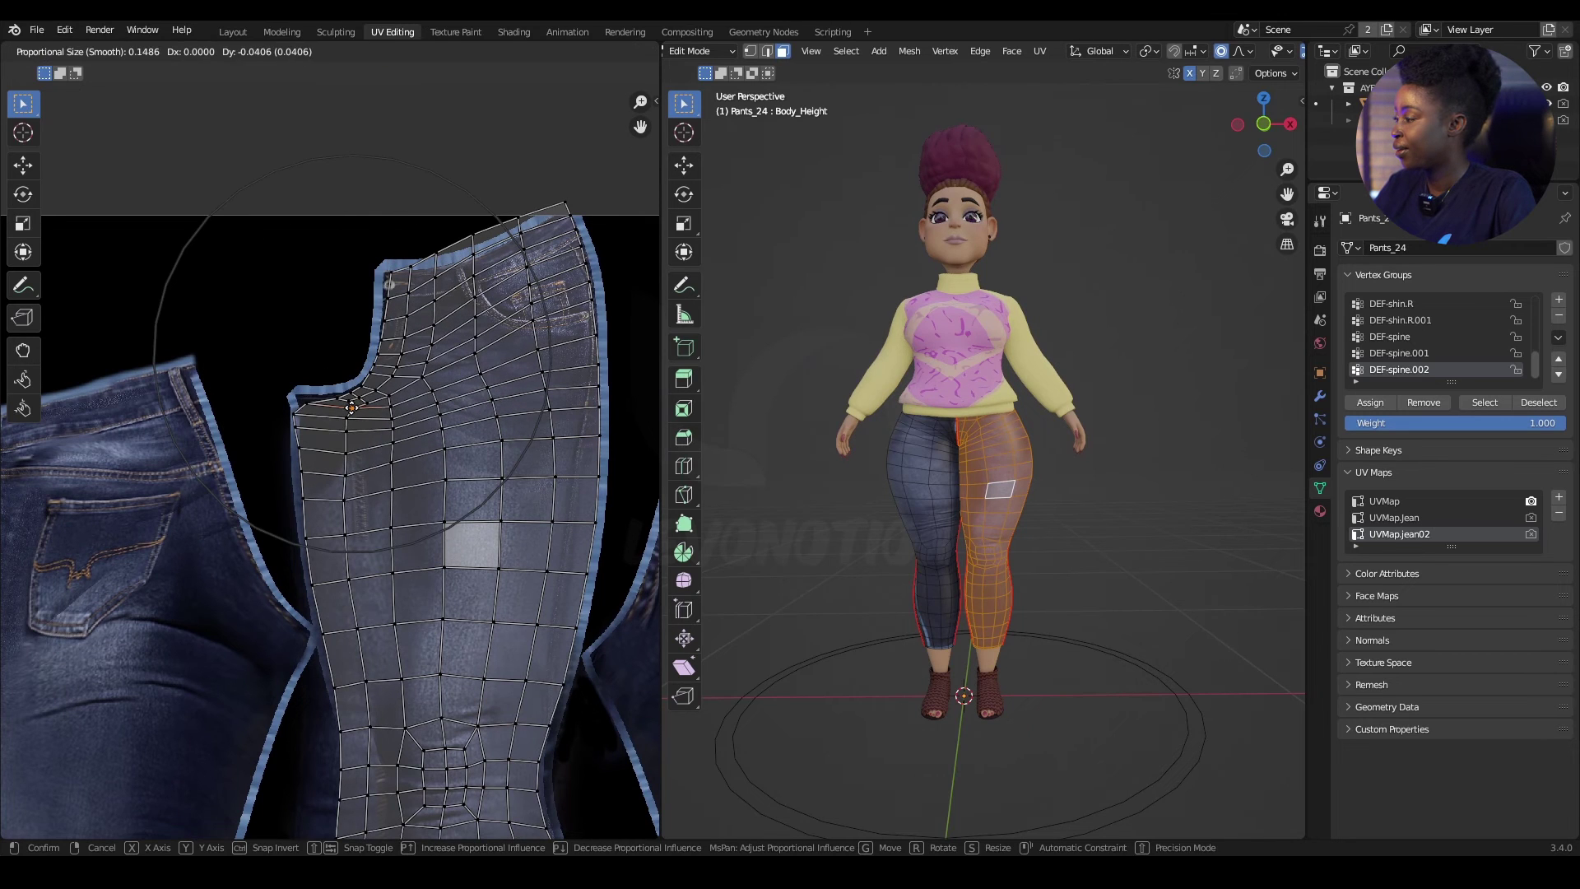
click(290, 410)
key(g)
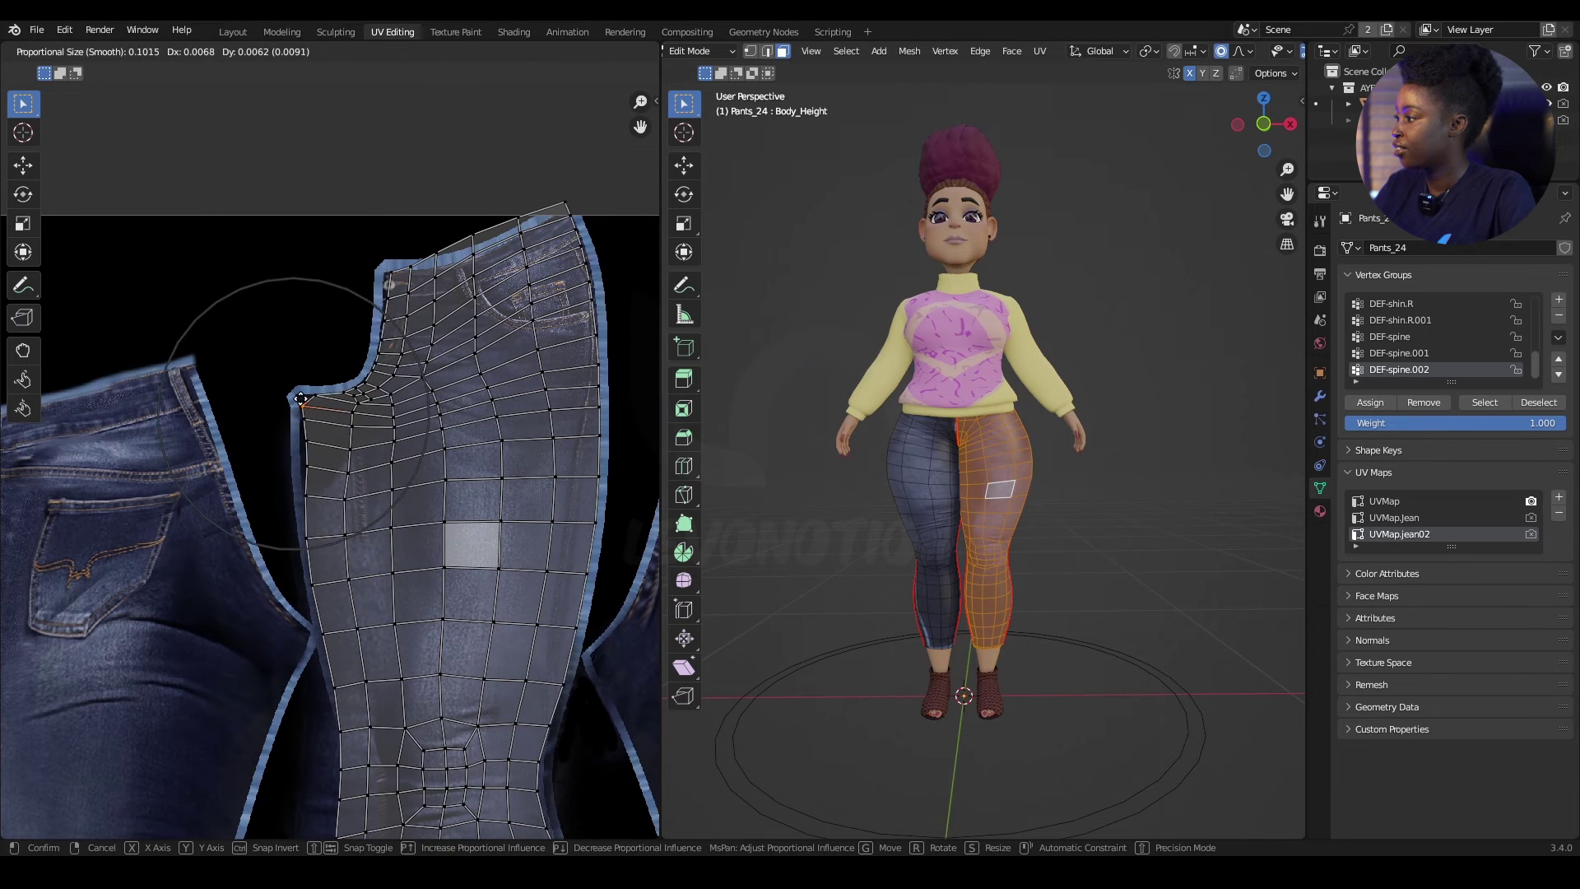
click(308, 445)
click(309, 440)
key(g)
scroll(307, 441, up, 3)
click(306, 441)
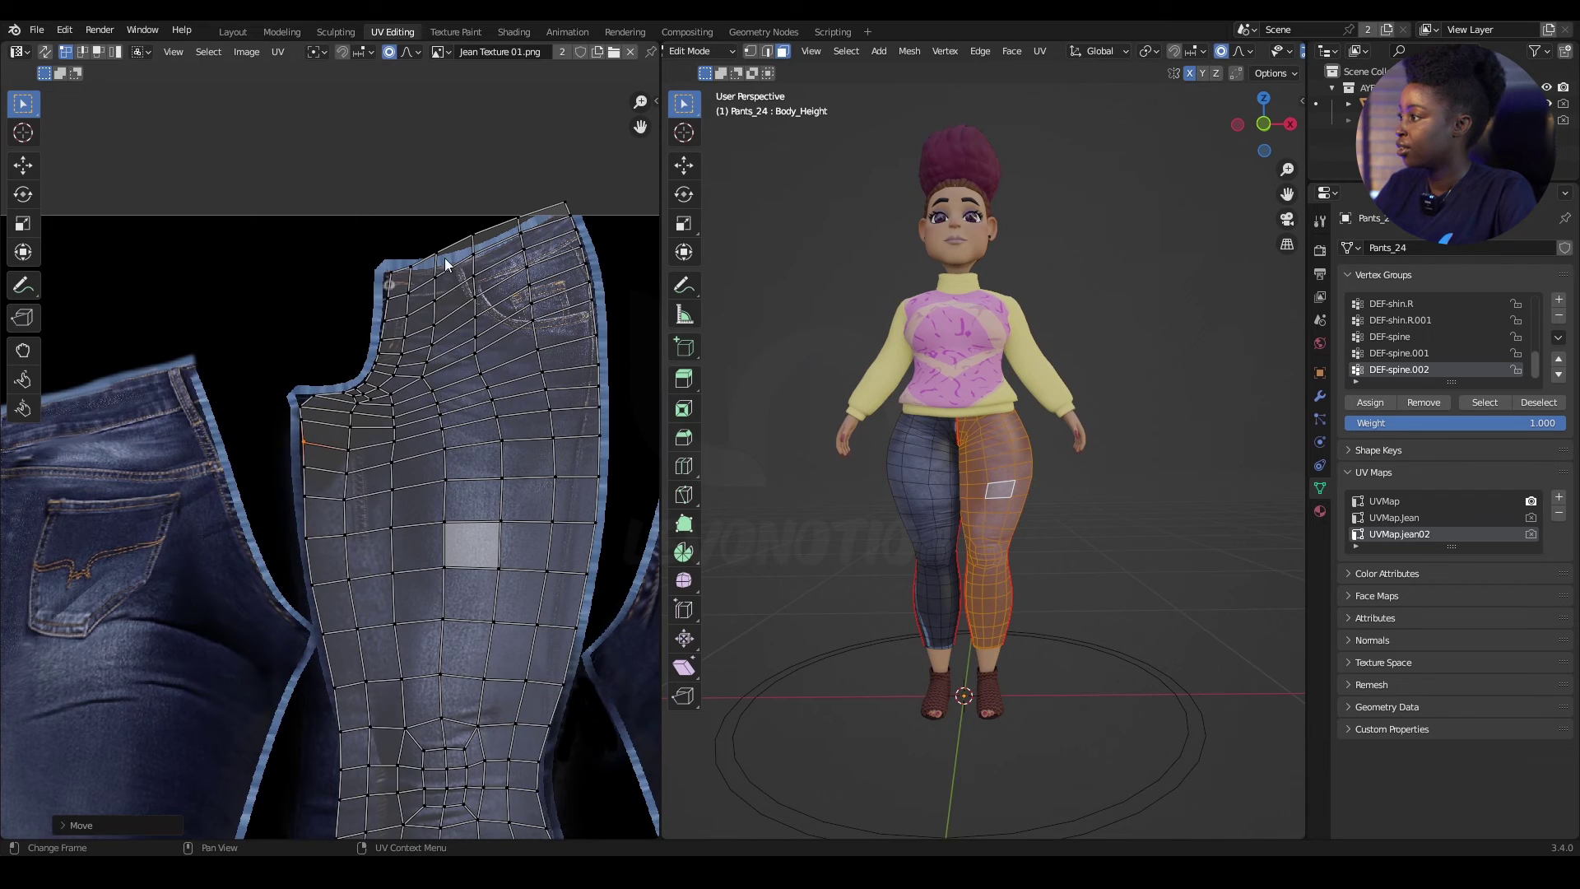
Lower the island's outer waist corner and waistline vertices to the jean piece's upper edge
click(566, 203)
key(g)
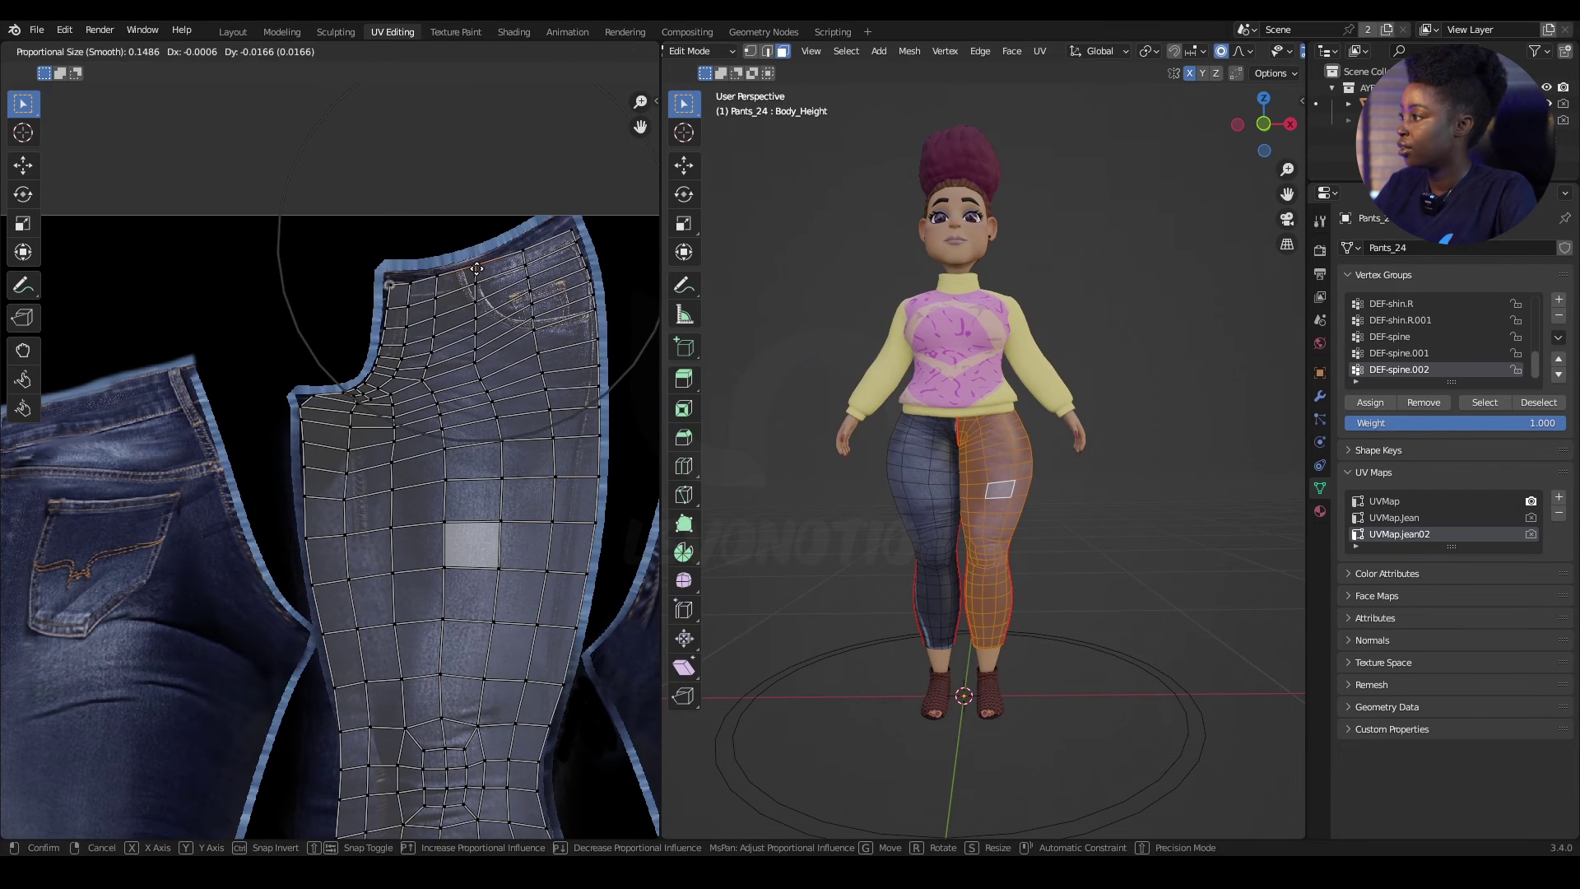
click(576, 243)
click(575, 235)
key(g)
click(570, 220)
scroll(515, 347, down, 4)
Hide the overlays in the 3D viewport to show the jean texture on the pants
key(ctrl+Tab)
click(1034, 545)
scroll(1079, 586, up, 2)
middle_drag(993, 441, 961, 490)
key(Tab)
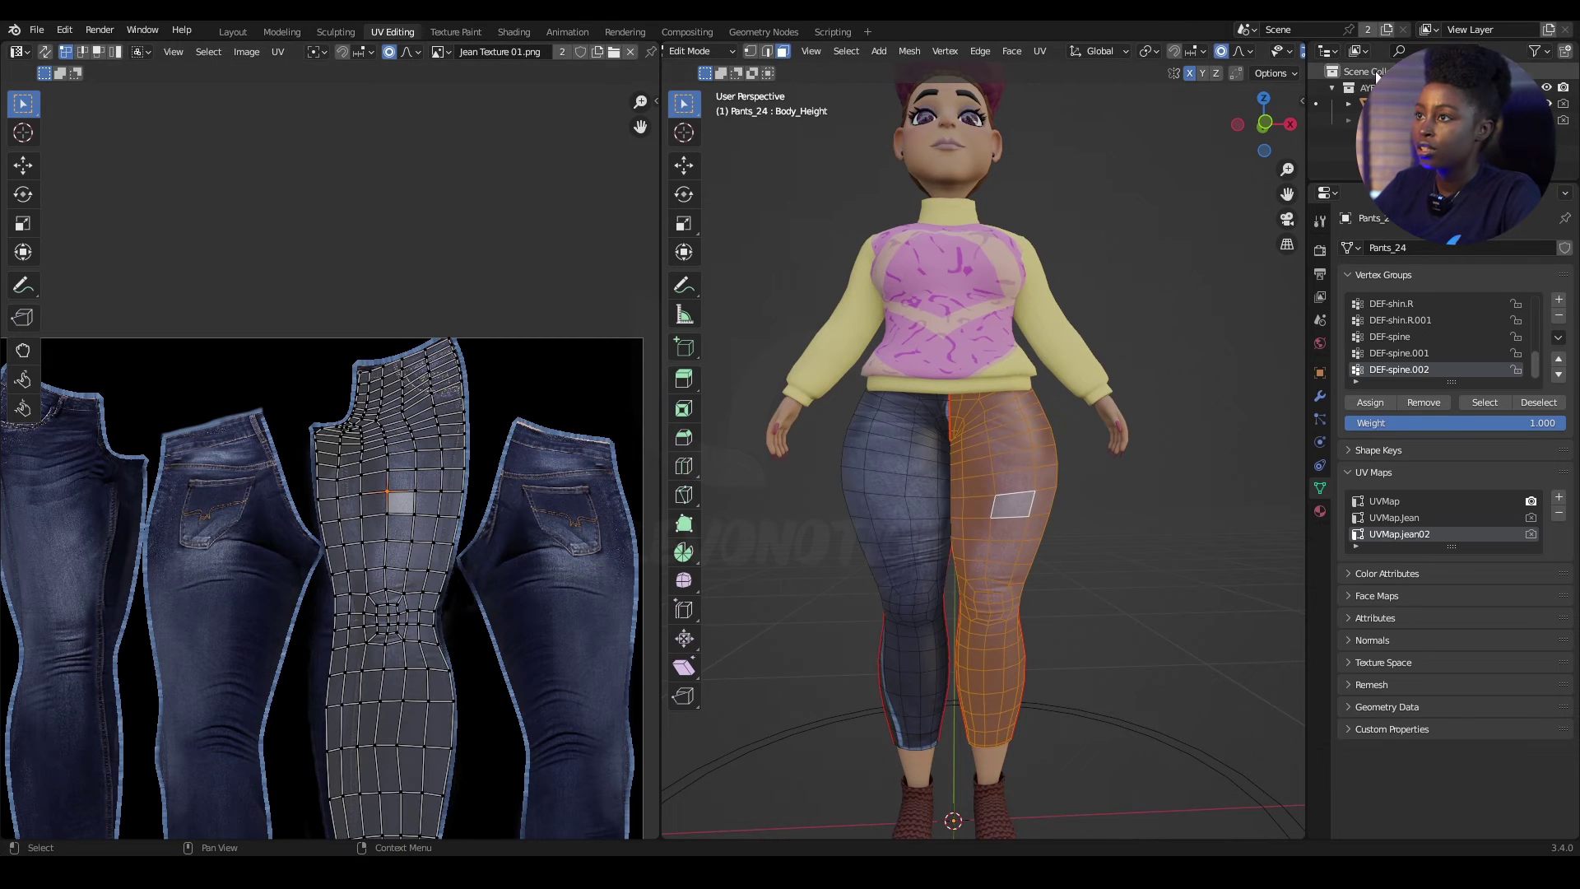
scroll(1244, 53, down, 6)
click(1172, 51)
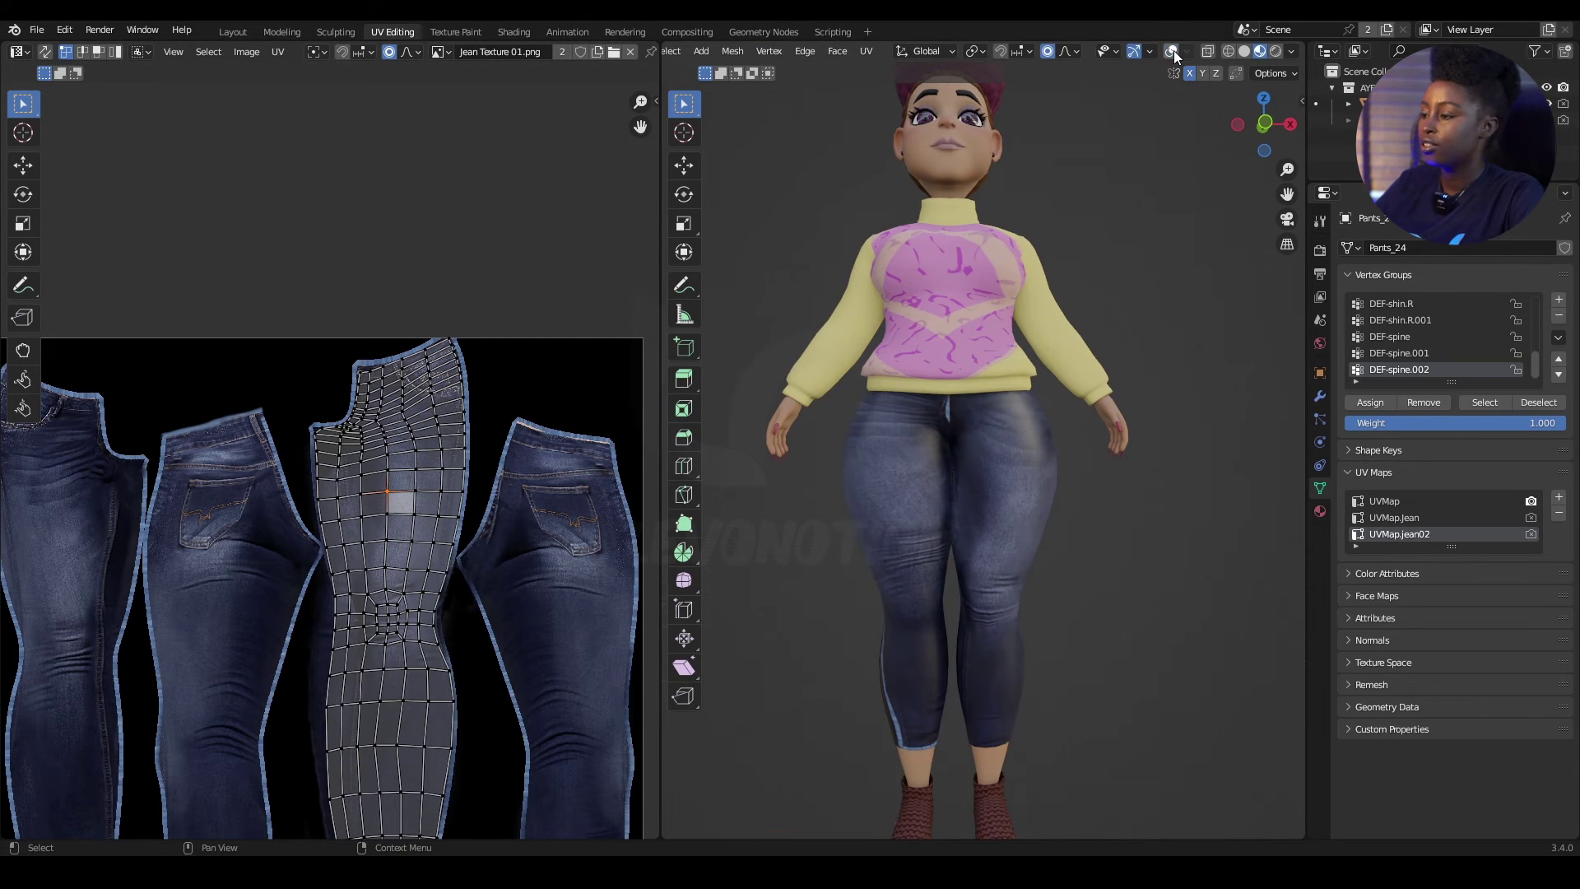
Shift the vertices in the middle of the island's upper thigh to adjust the texture across the thigh
key(g)
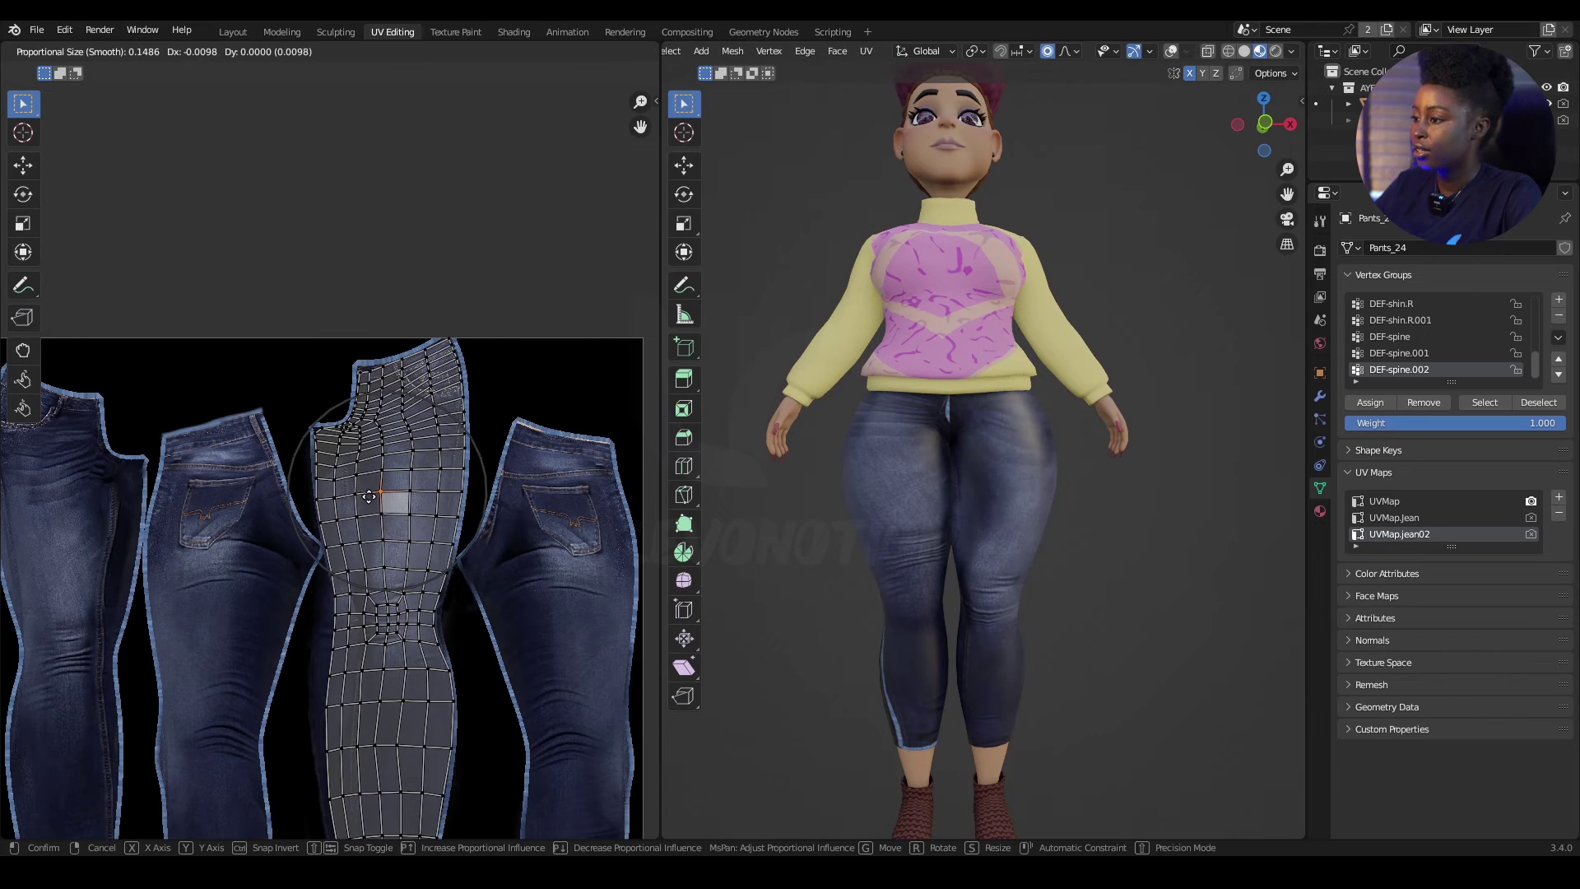
click(390, 451)
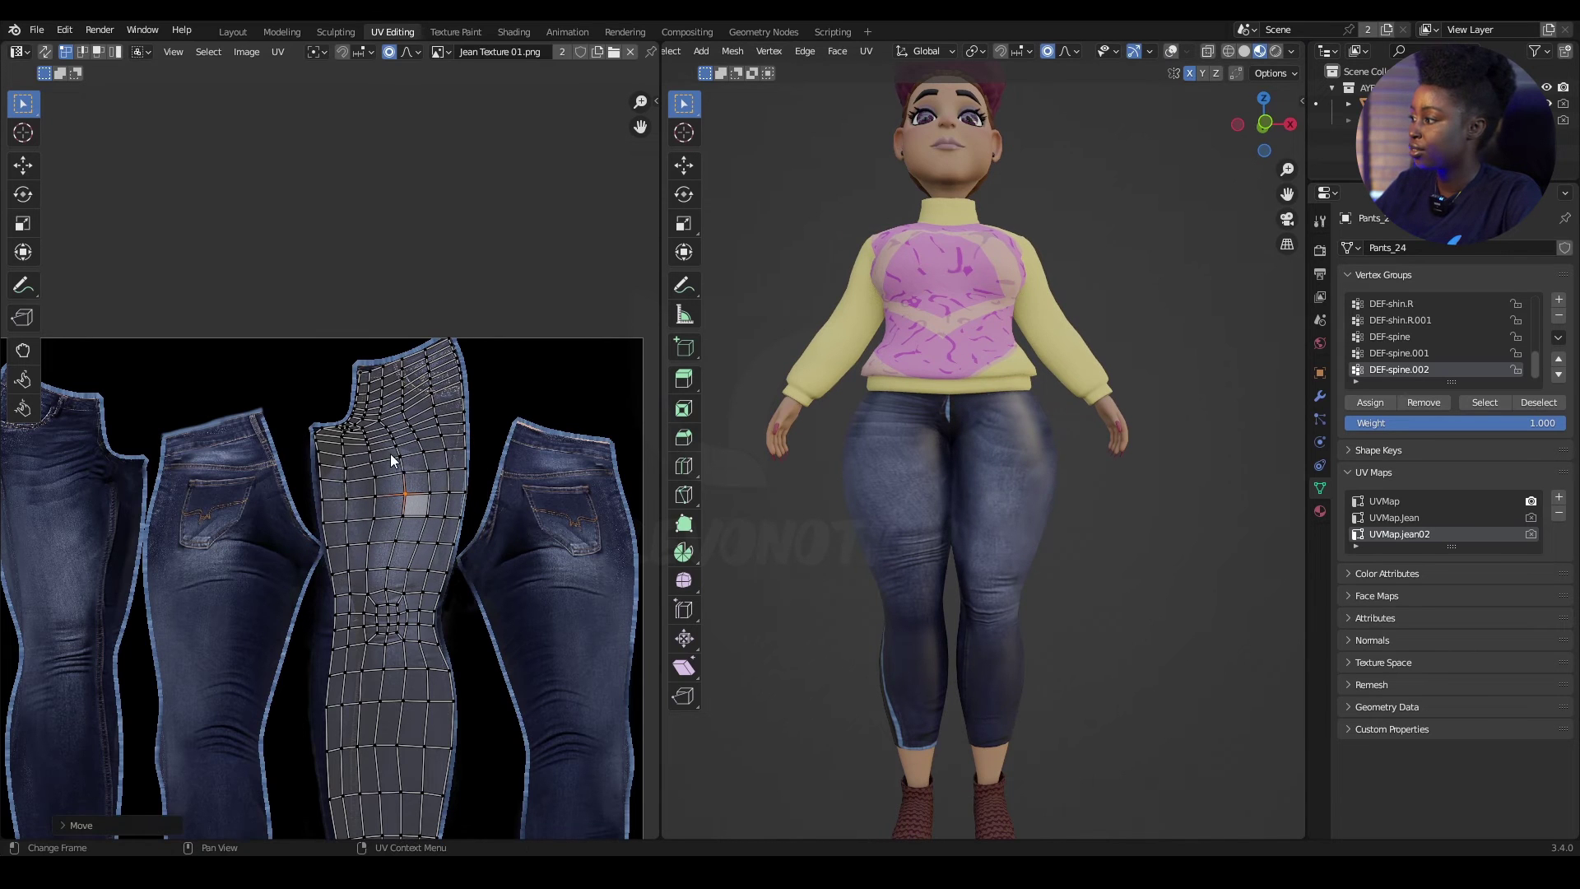
key(g)
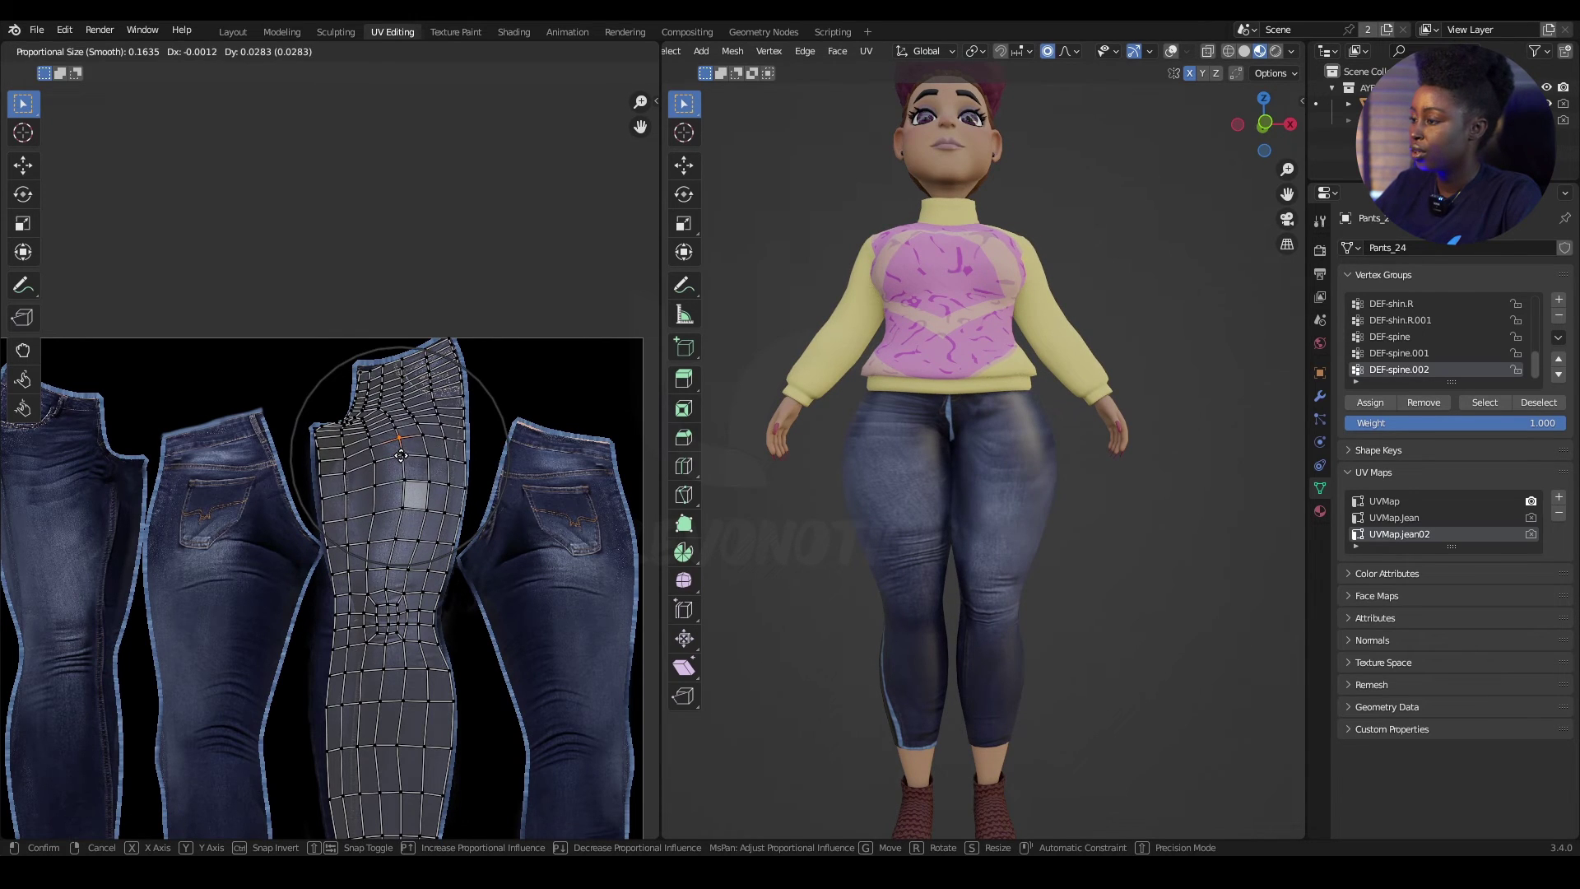
click(409, 452)
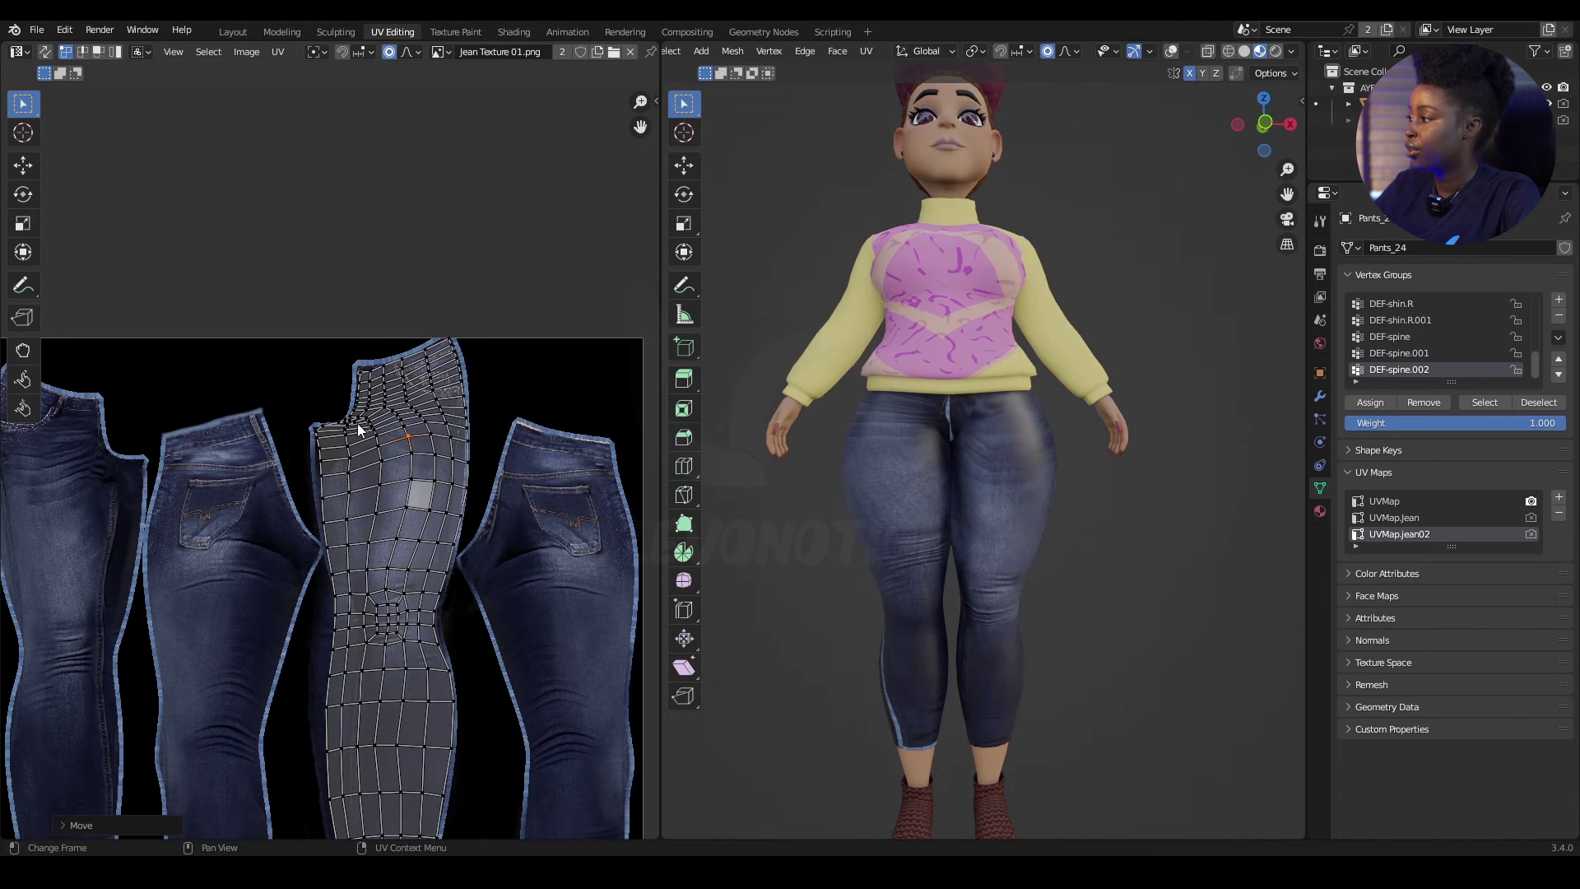
key(g)
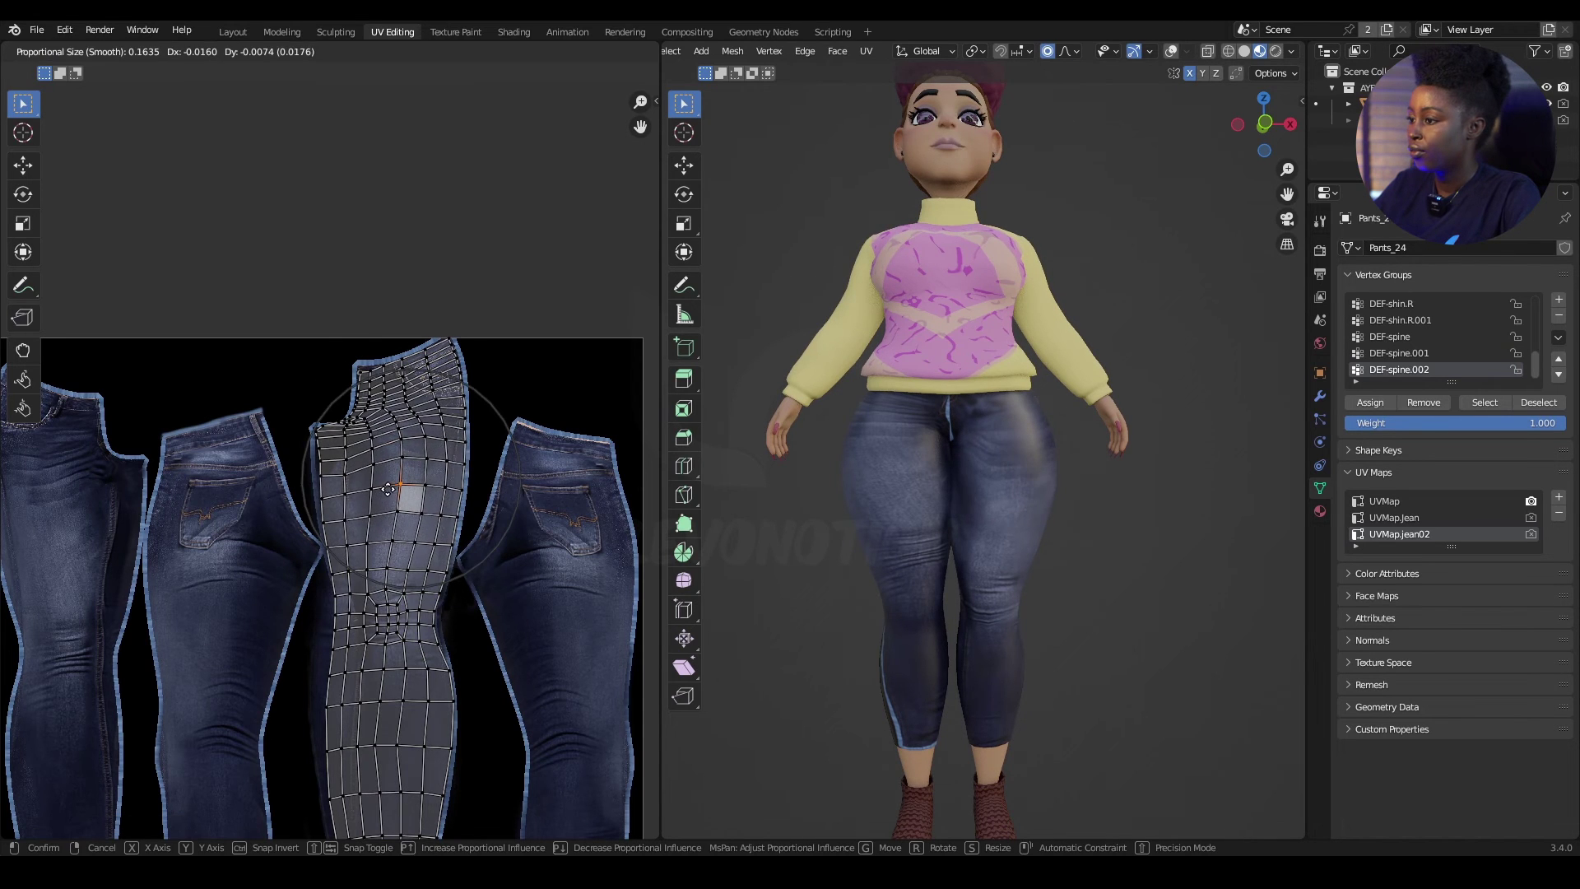
click(329, 420)
Move the island's inner waist corner vertex to the corner of the jean piece
middle_drag(329, 420, 340, 475)
click(370, 426)
key(g)
click(374, 424)
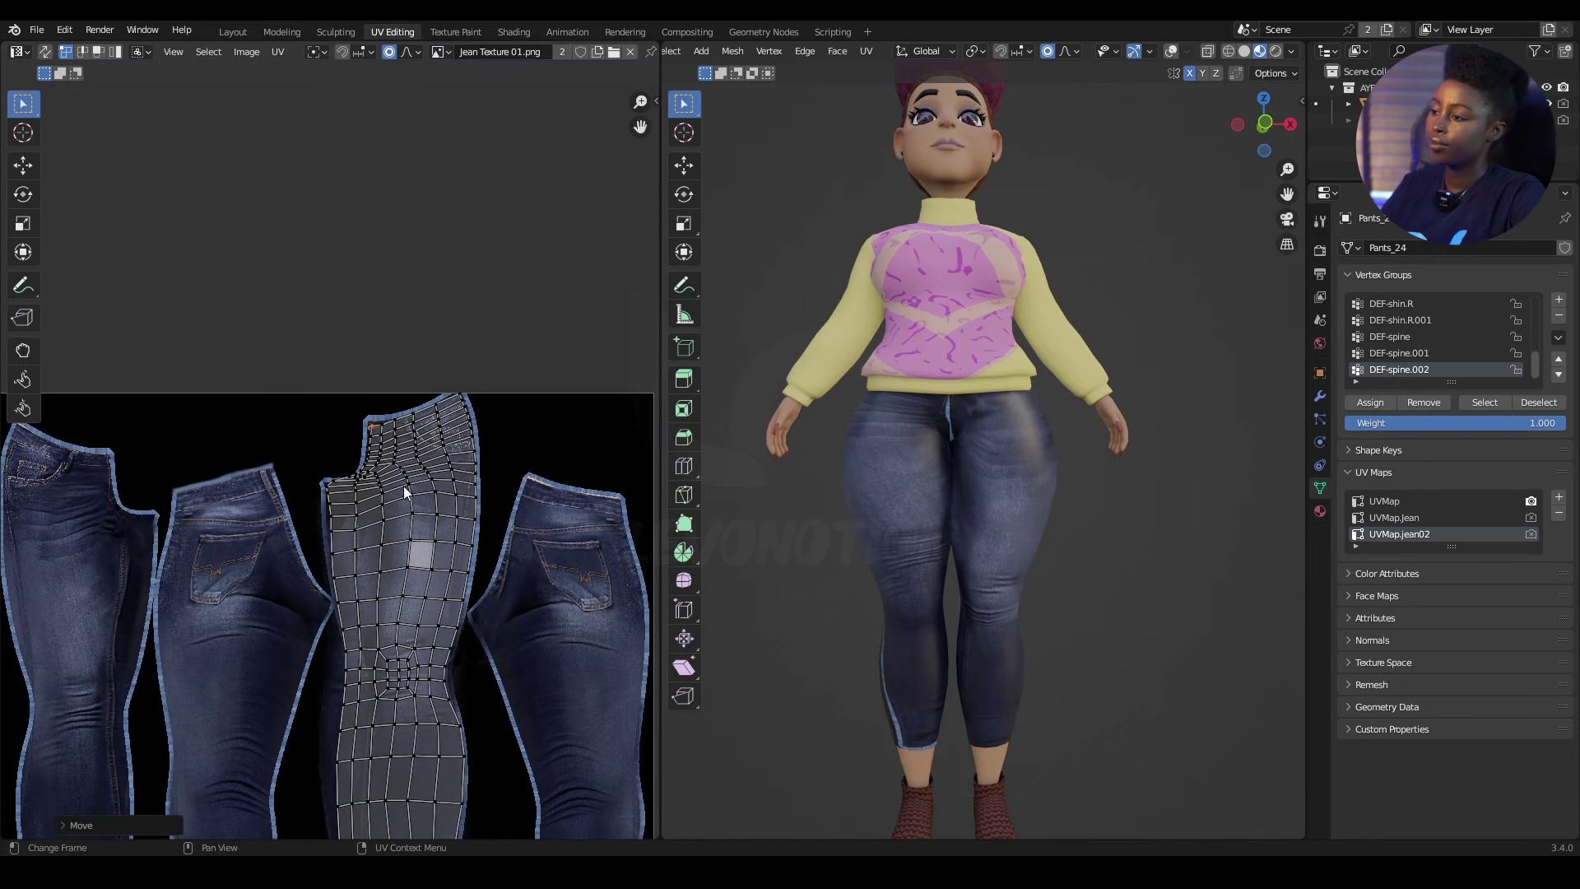
Select the whole linked front mesh of the other leg to show its UV island
middle_drag(971, 427, 1059, 563)
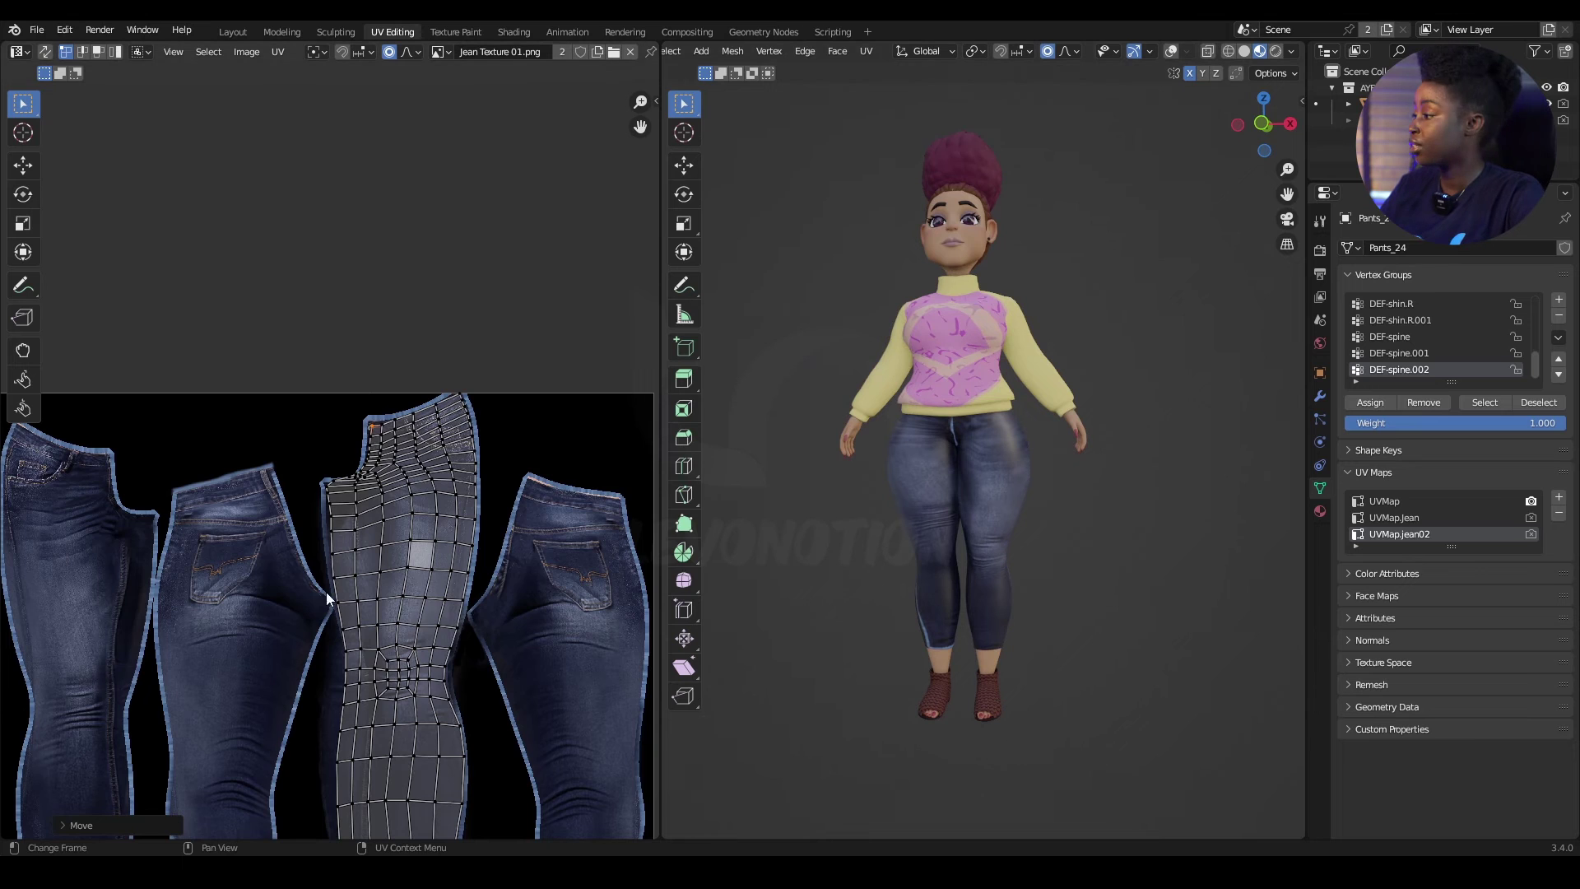
scroll(330, 591, down, 3)
middle_drag(301, 606, 321, 562)
click(923, 479)
key(l)
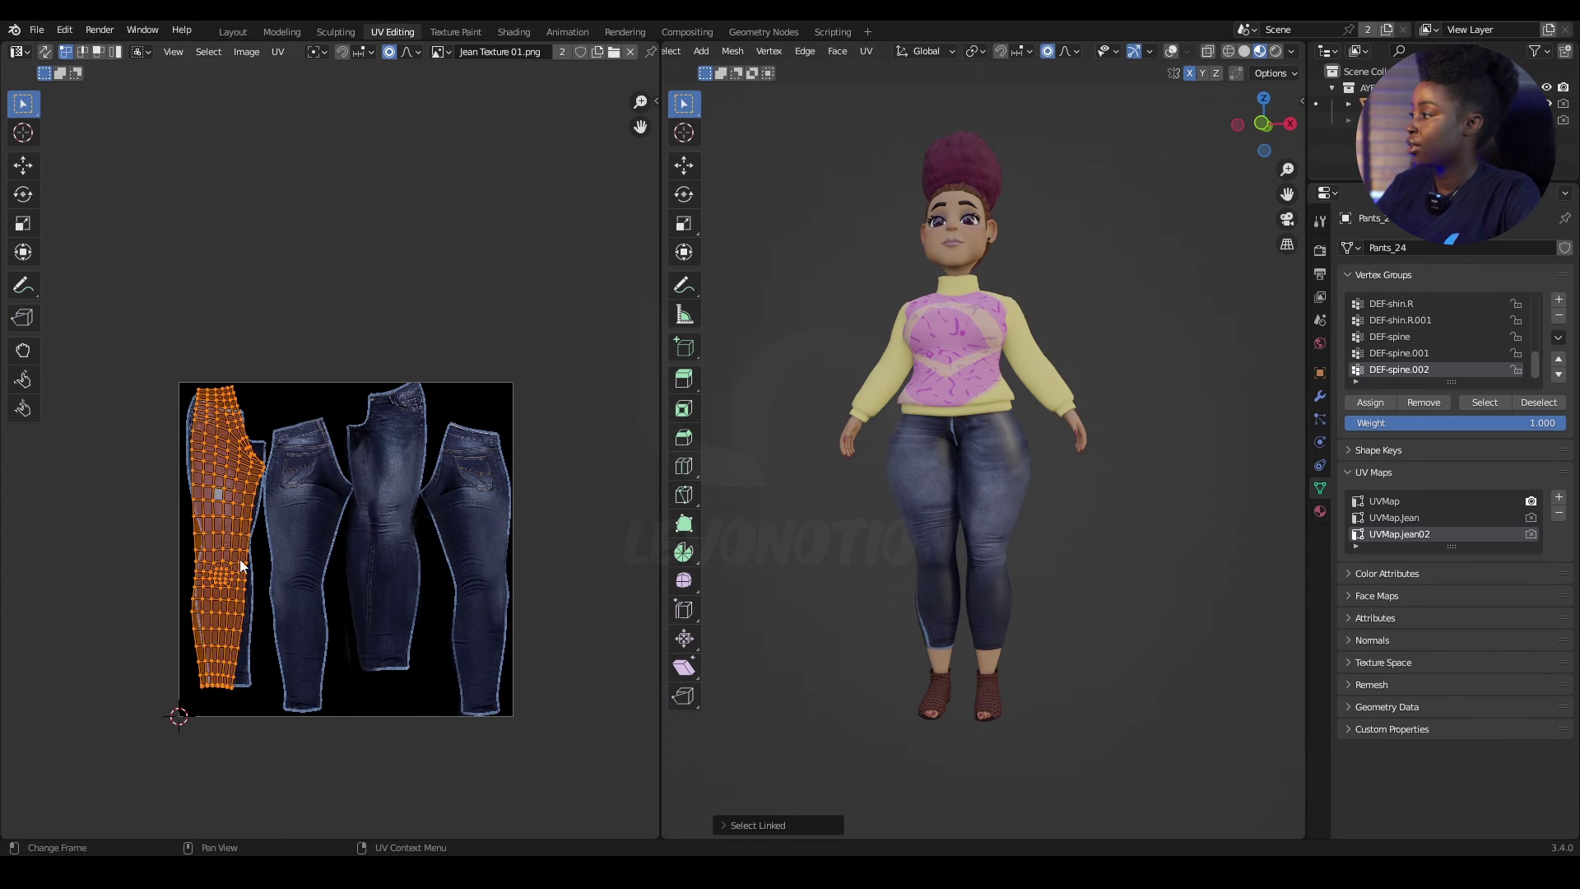
Move the island's knee vertex up to the jean piece's knee with a proportional size of about 0.75
scroll(324, 460, up, 4)
middle_drag(324, 460, 550, 382)
middle_drag(288, 627, 309, 544)
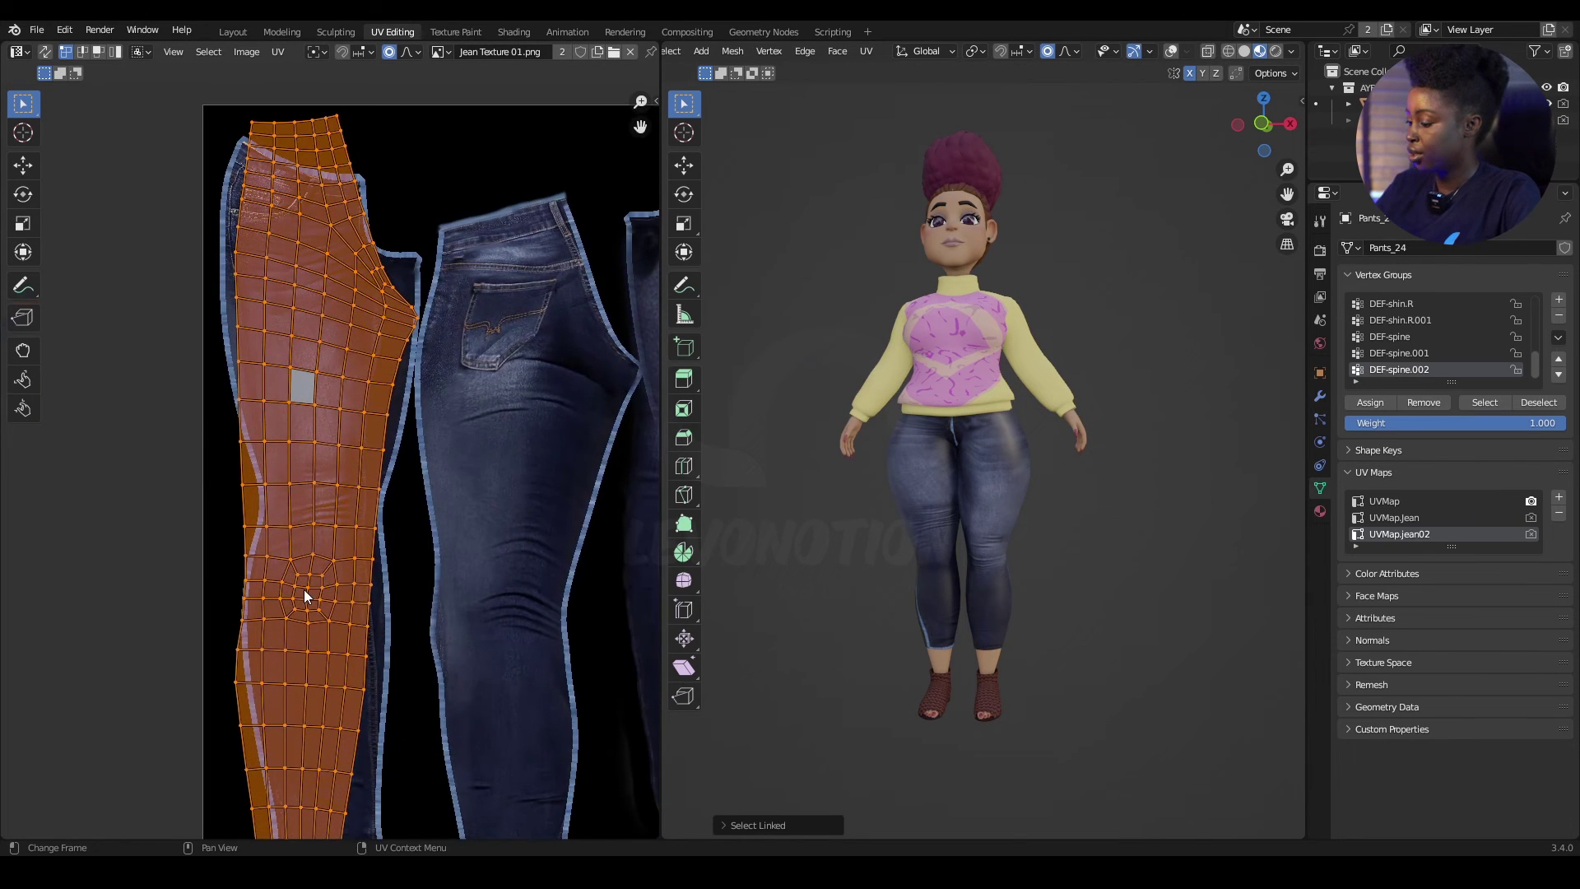
click(303, 589)
key(l)
click(303, 589)
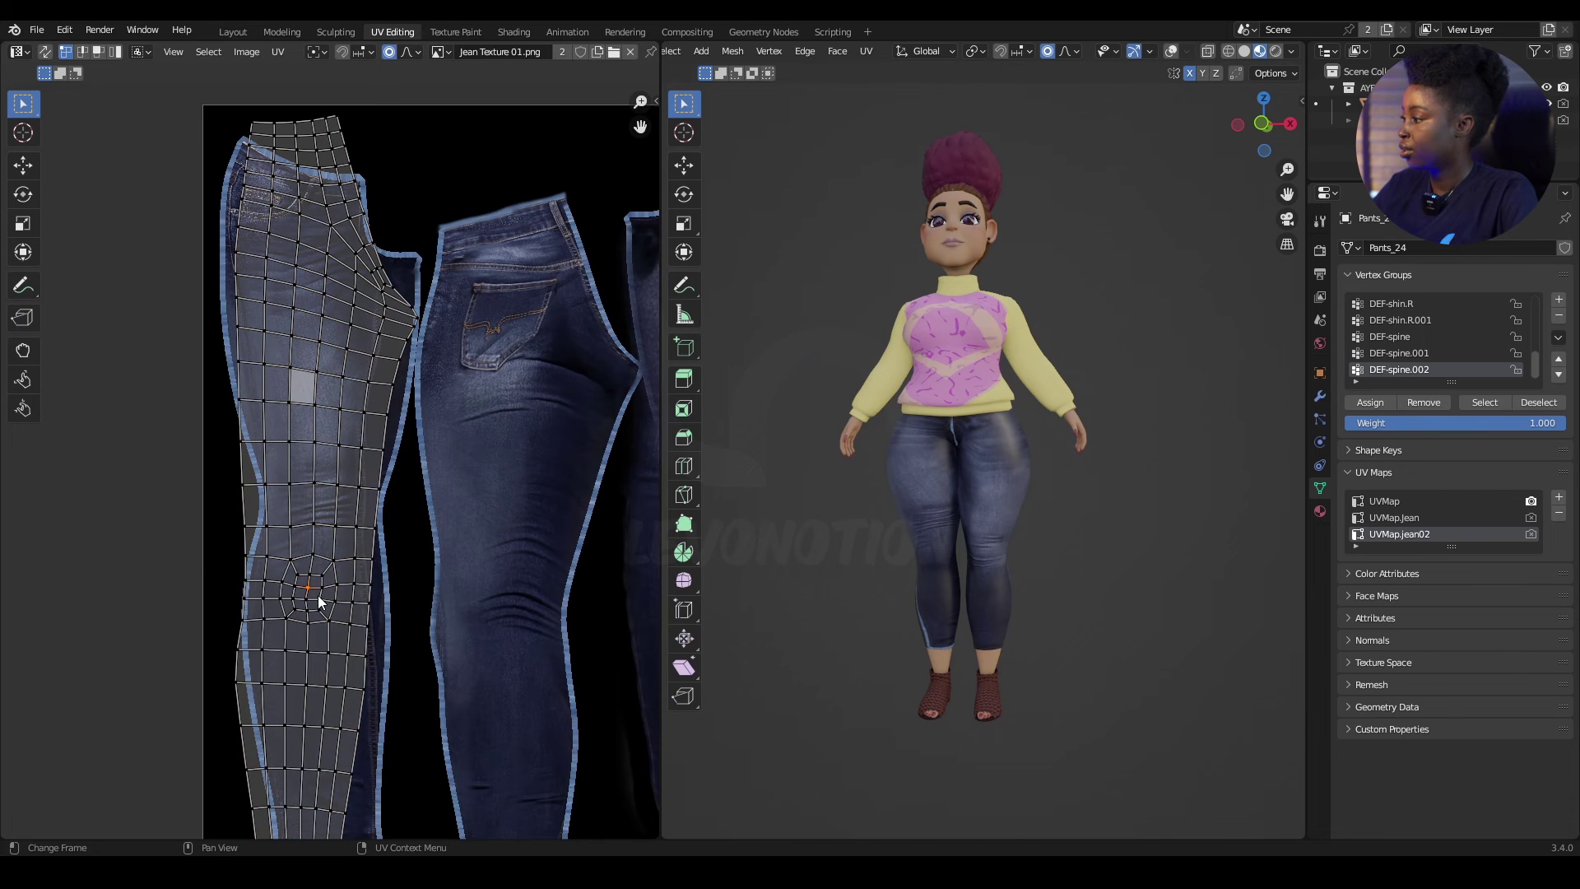
key(g)
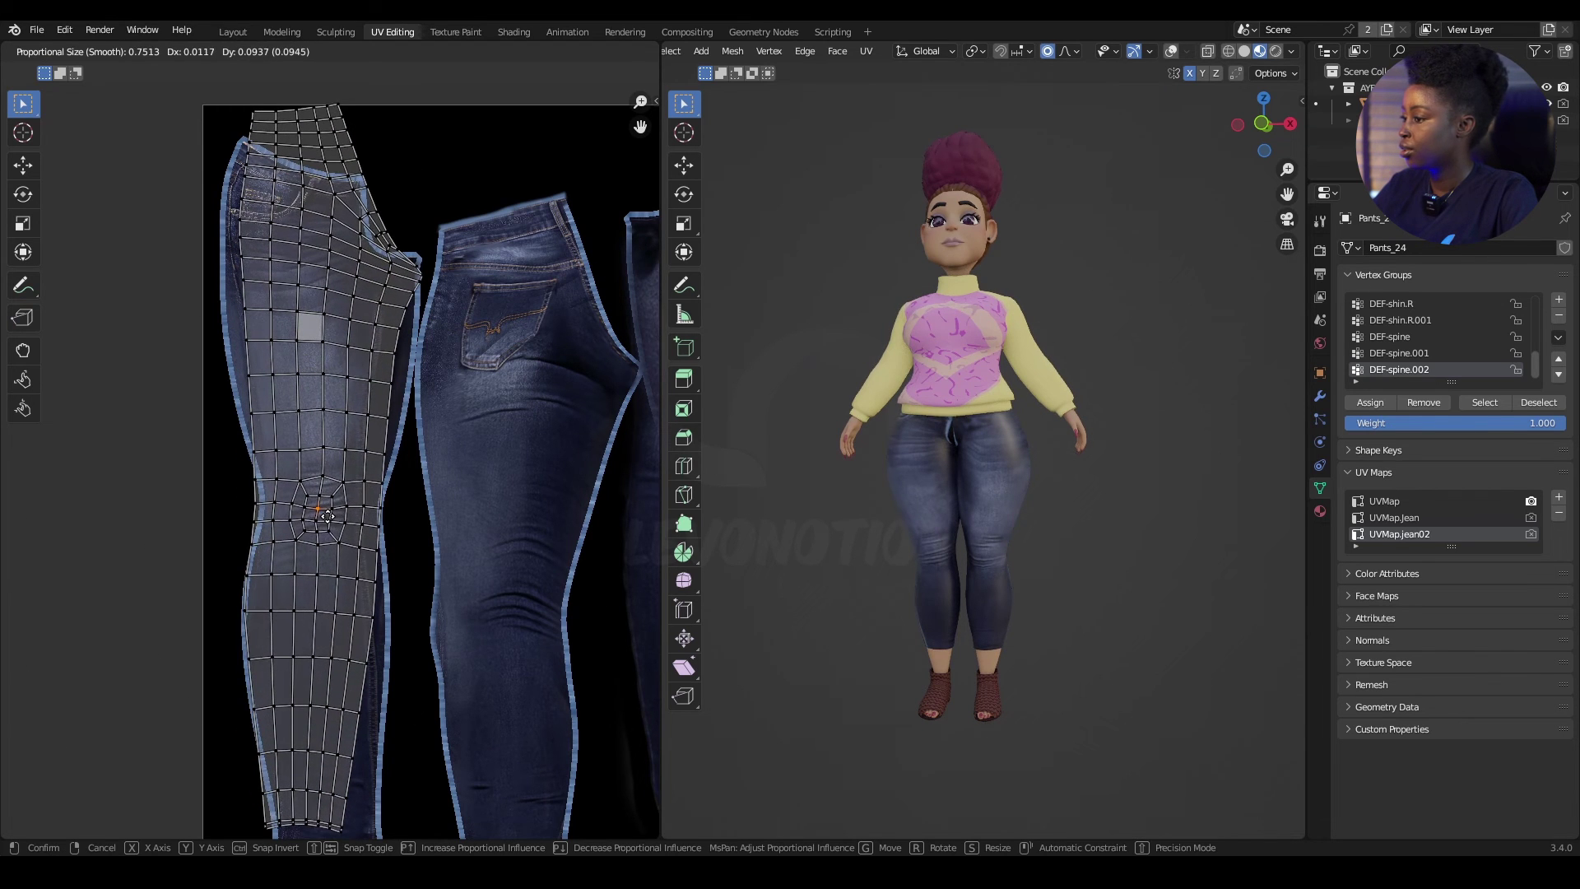
click(329, 511)
Move the island's ankle vertices down to the jean piece's hem with a proportional size of about 0.35
middle_drag(350, 730, 367, 573)
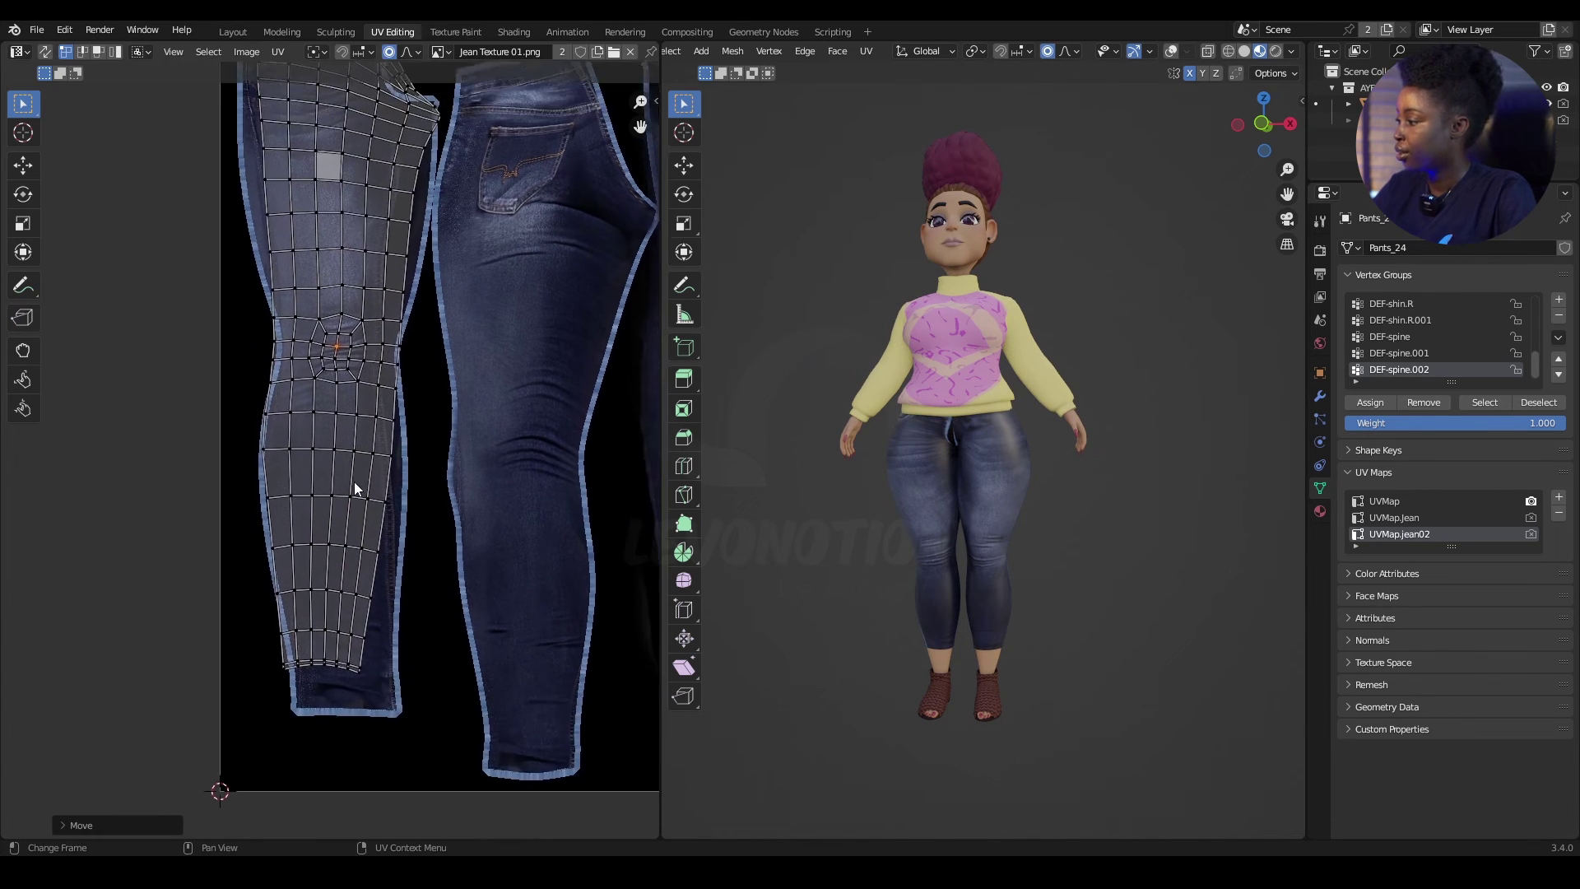
click(321, 665)
key(g)
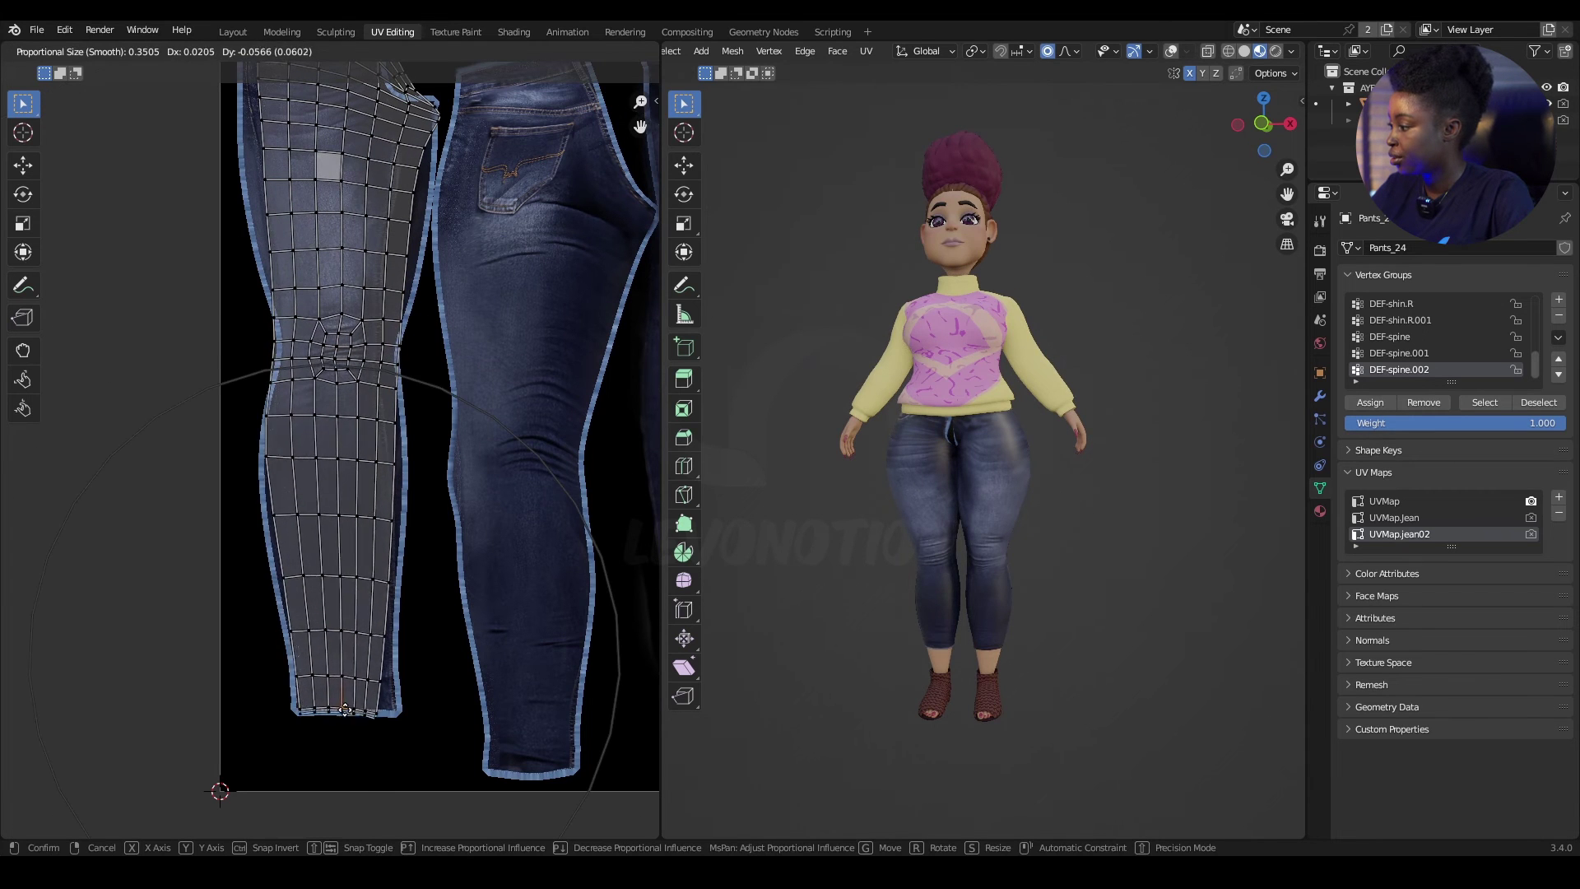
click(349, 700)
Pull the island's waistline down inside the jean piece's waist edge using proportional editing
scroll(301, 432, up, 10)
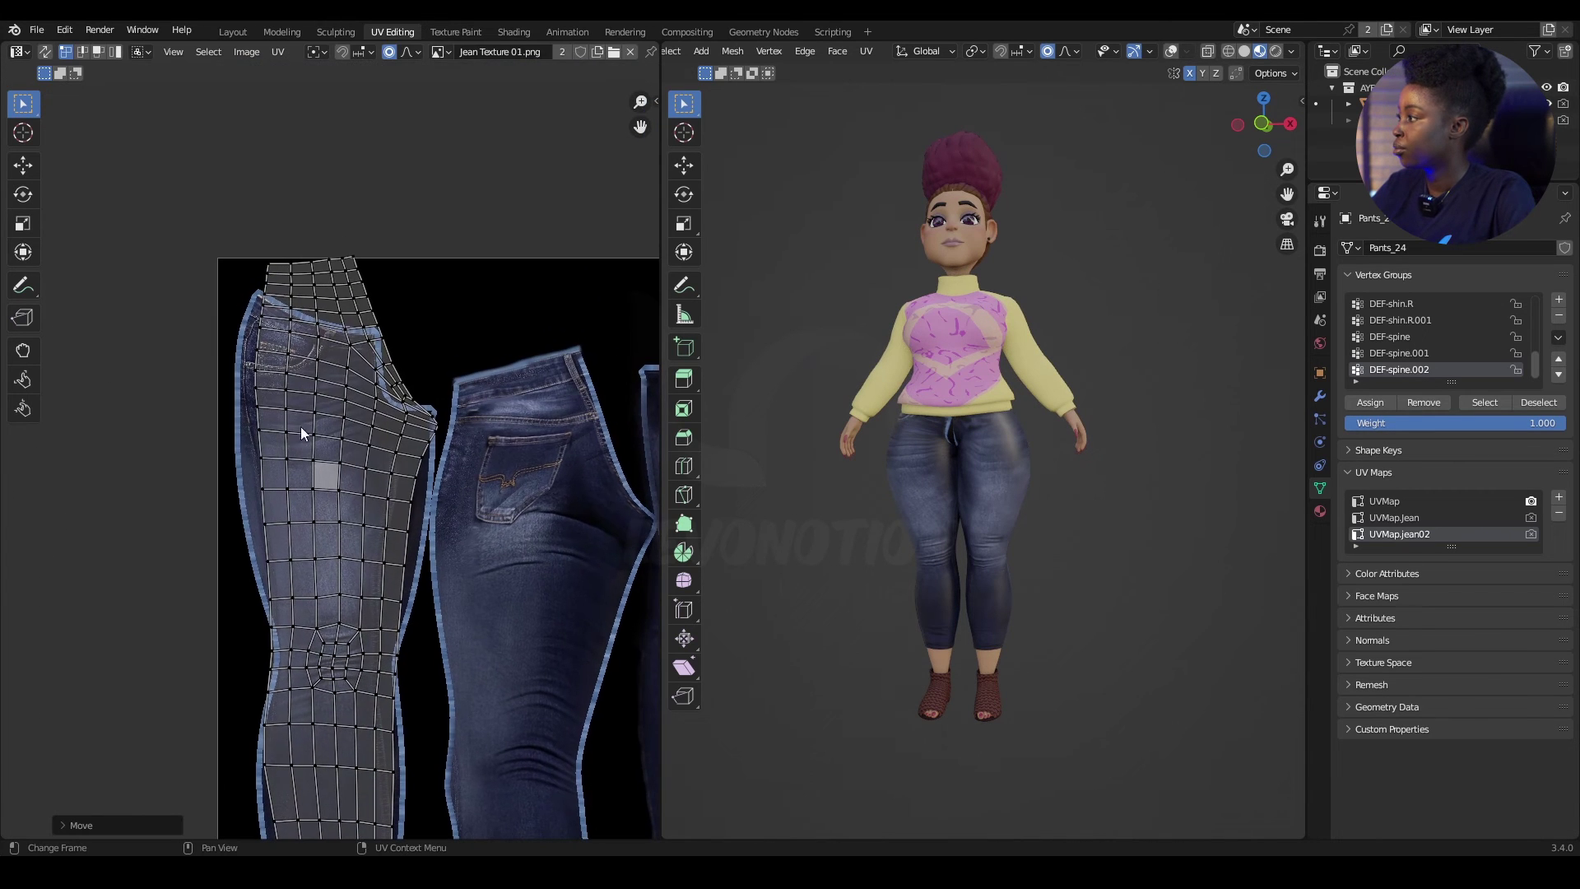
click(333, 274)
key(g)
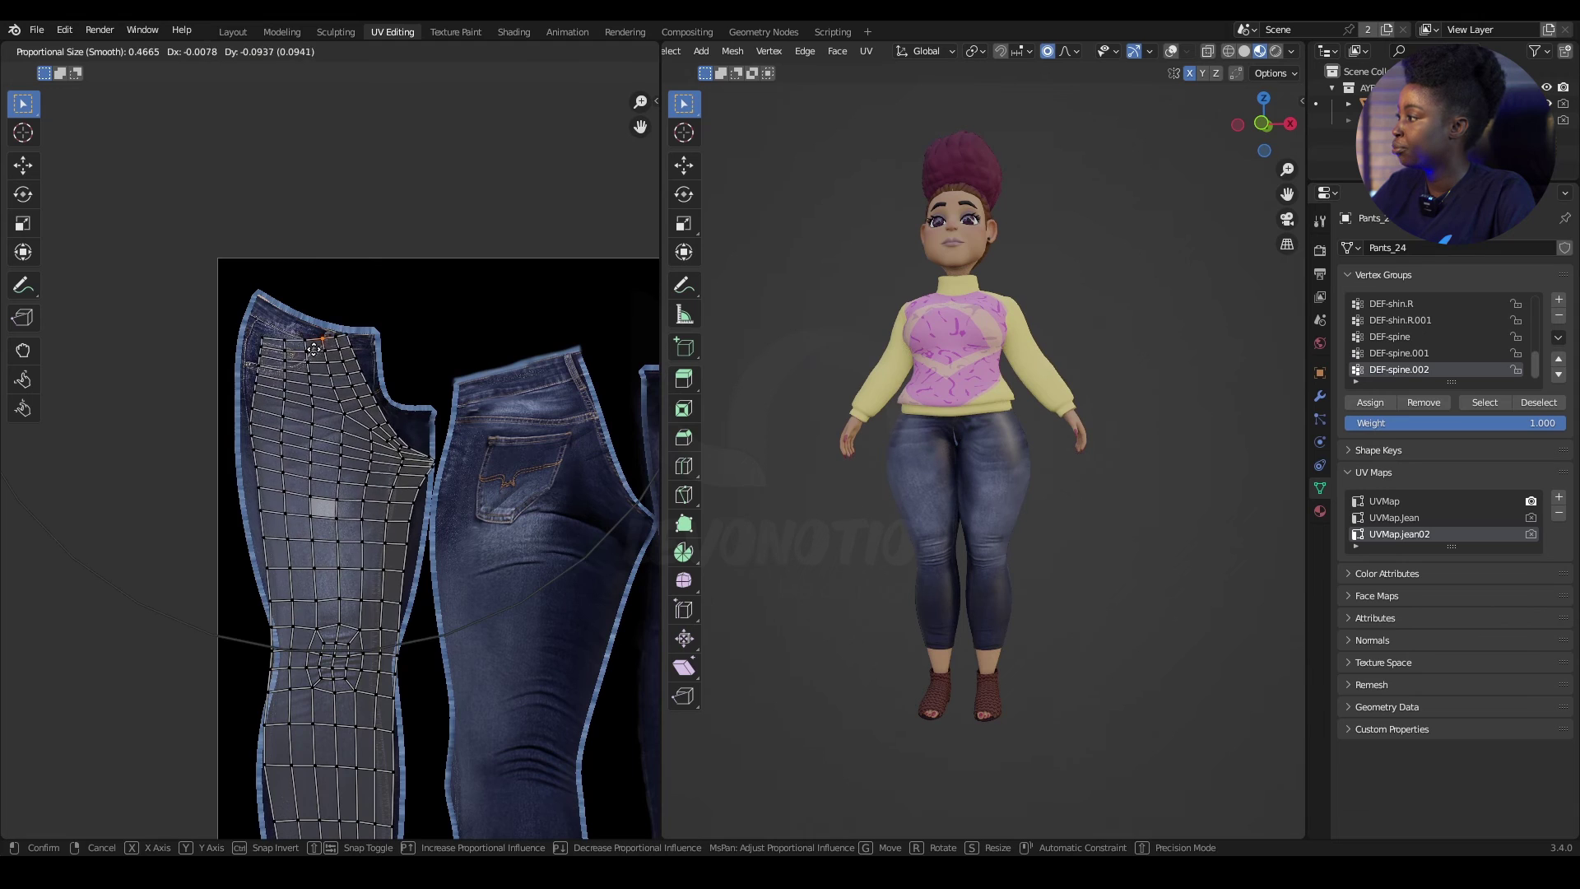
scroll(313, 349, down, 3)
click(313, 349)
Move the island's inner waist corner vertex onto the jean piece's inner waist corner
middle_drag(303, 375, 347, 454)
scroll(347, 454, up, 1)
click(417, 403)
key(g)
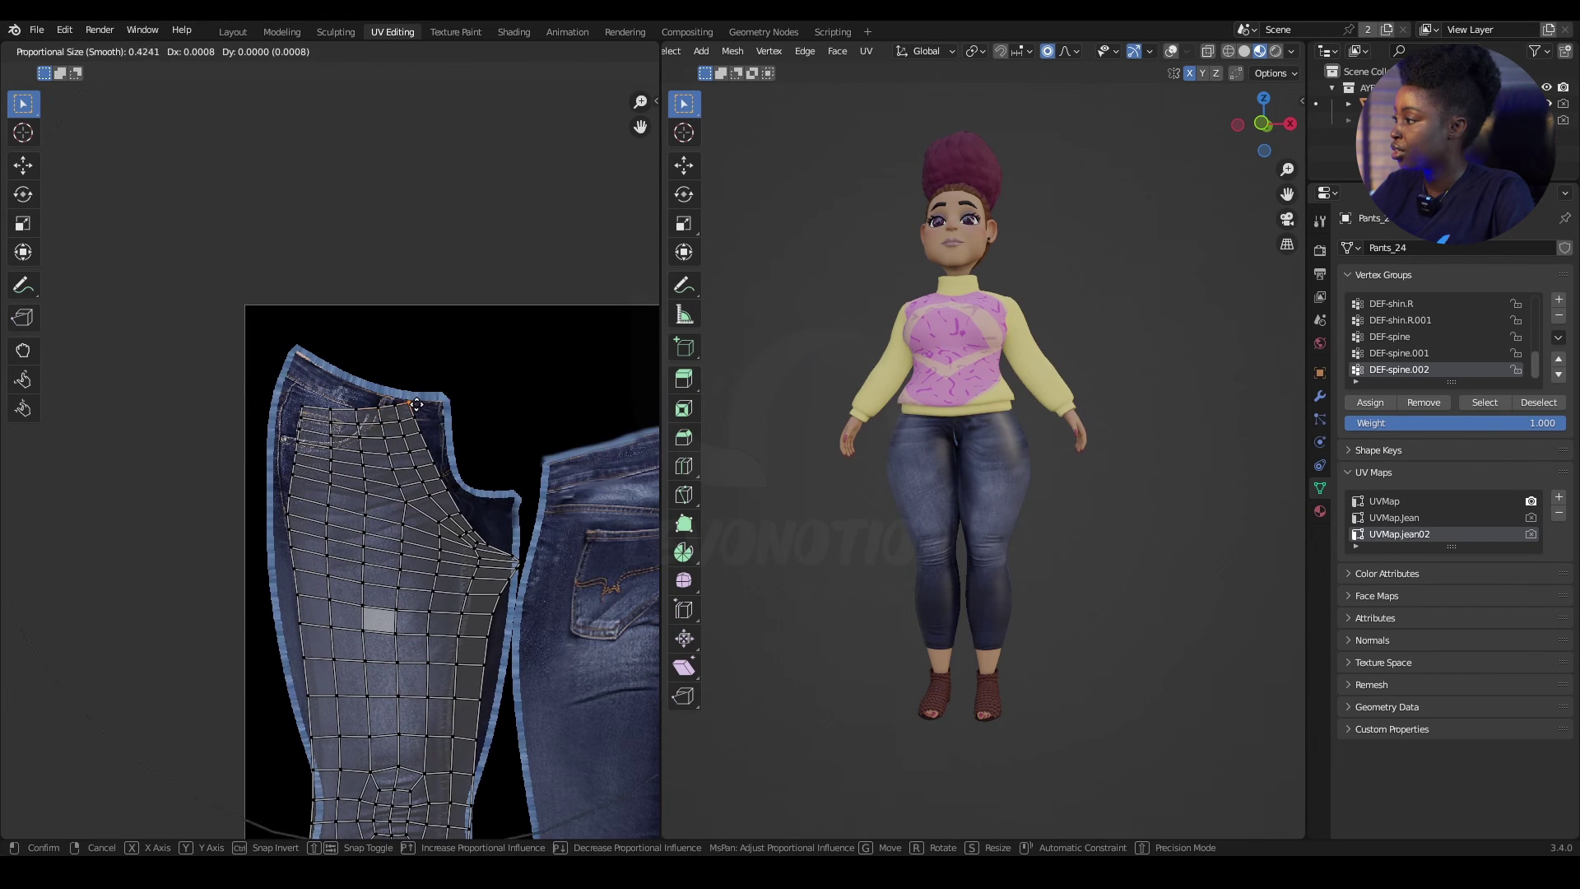
scroll(416, 403, down, 3)
click(445, 411)
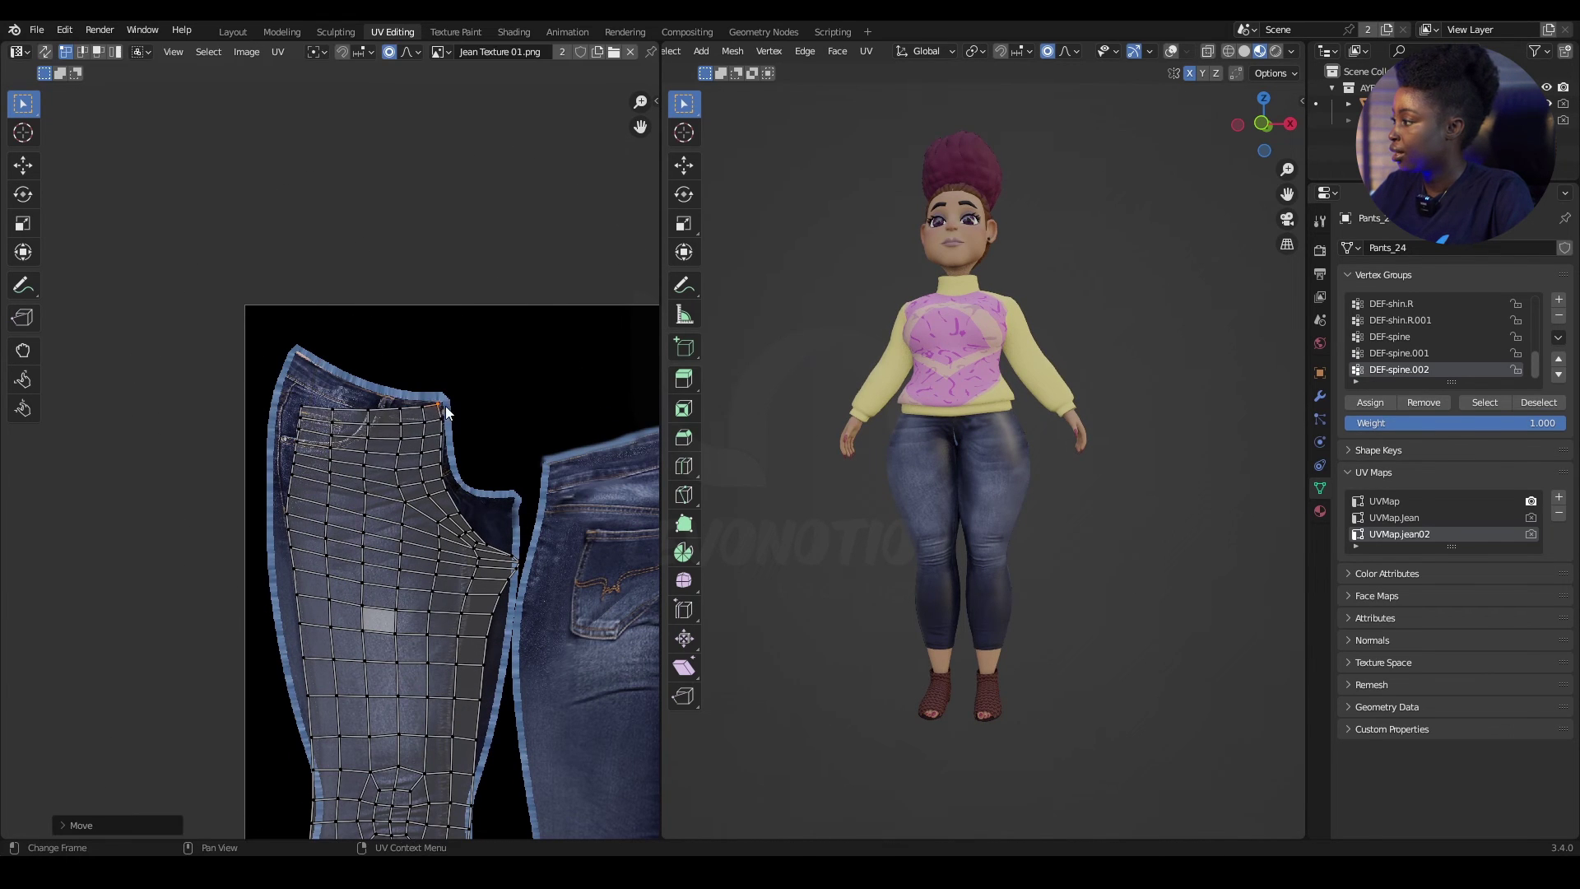
Move the island's outer waist corner and upper hip vertices onto the jean piece's outer edge
click(303, 407)
key(g)
click(301, 475)
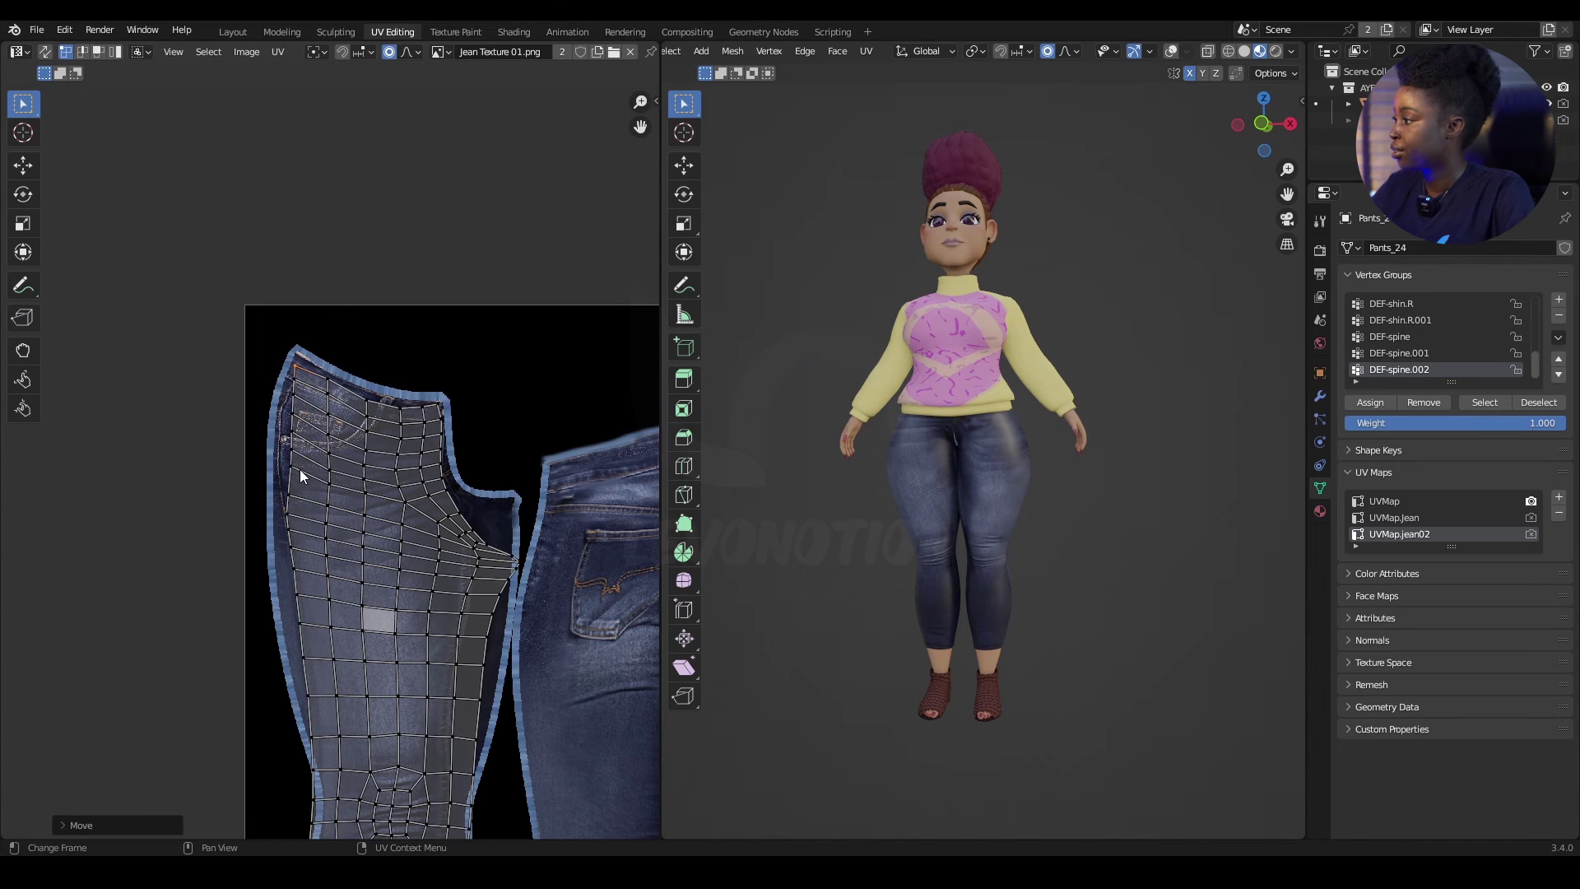
key(g)
click(282, 445)
Widen the island's outer thigh to the jean piece's outer edge with a proportional size of about 0.18
middle_drag(296, 585, 310, 461)
click(310, 469)
key(g)
scroll(298, 469, down, 5)
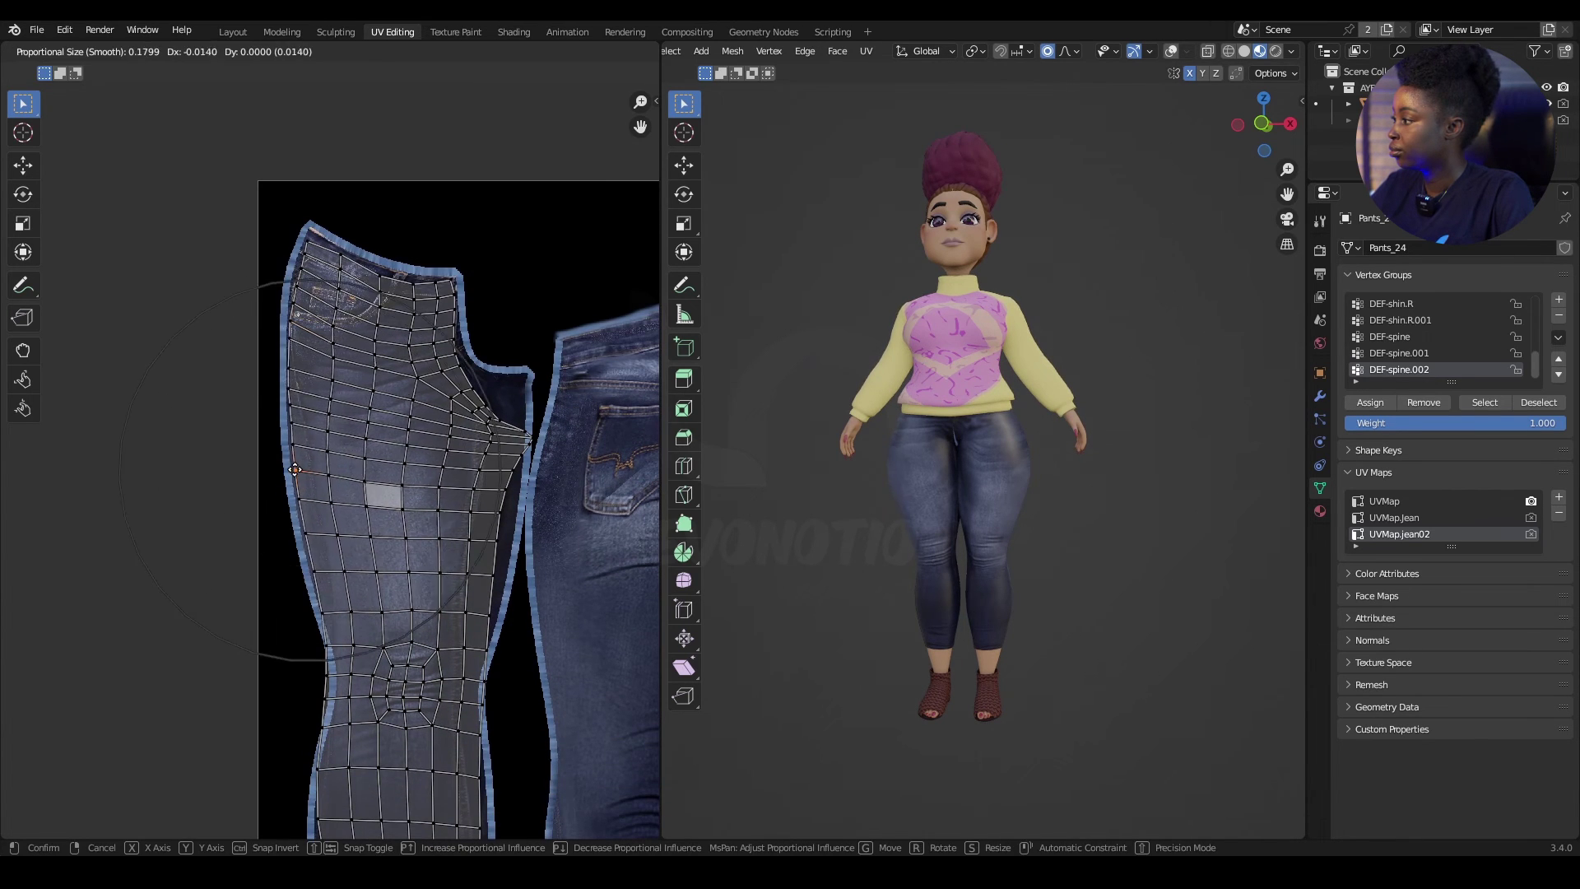
click(295, 469)
Raise the island's crotch vertex toward the jean piece's crotch corner and move the inner thigh vertex outward
click(527, 433)
key(g)
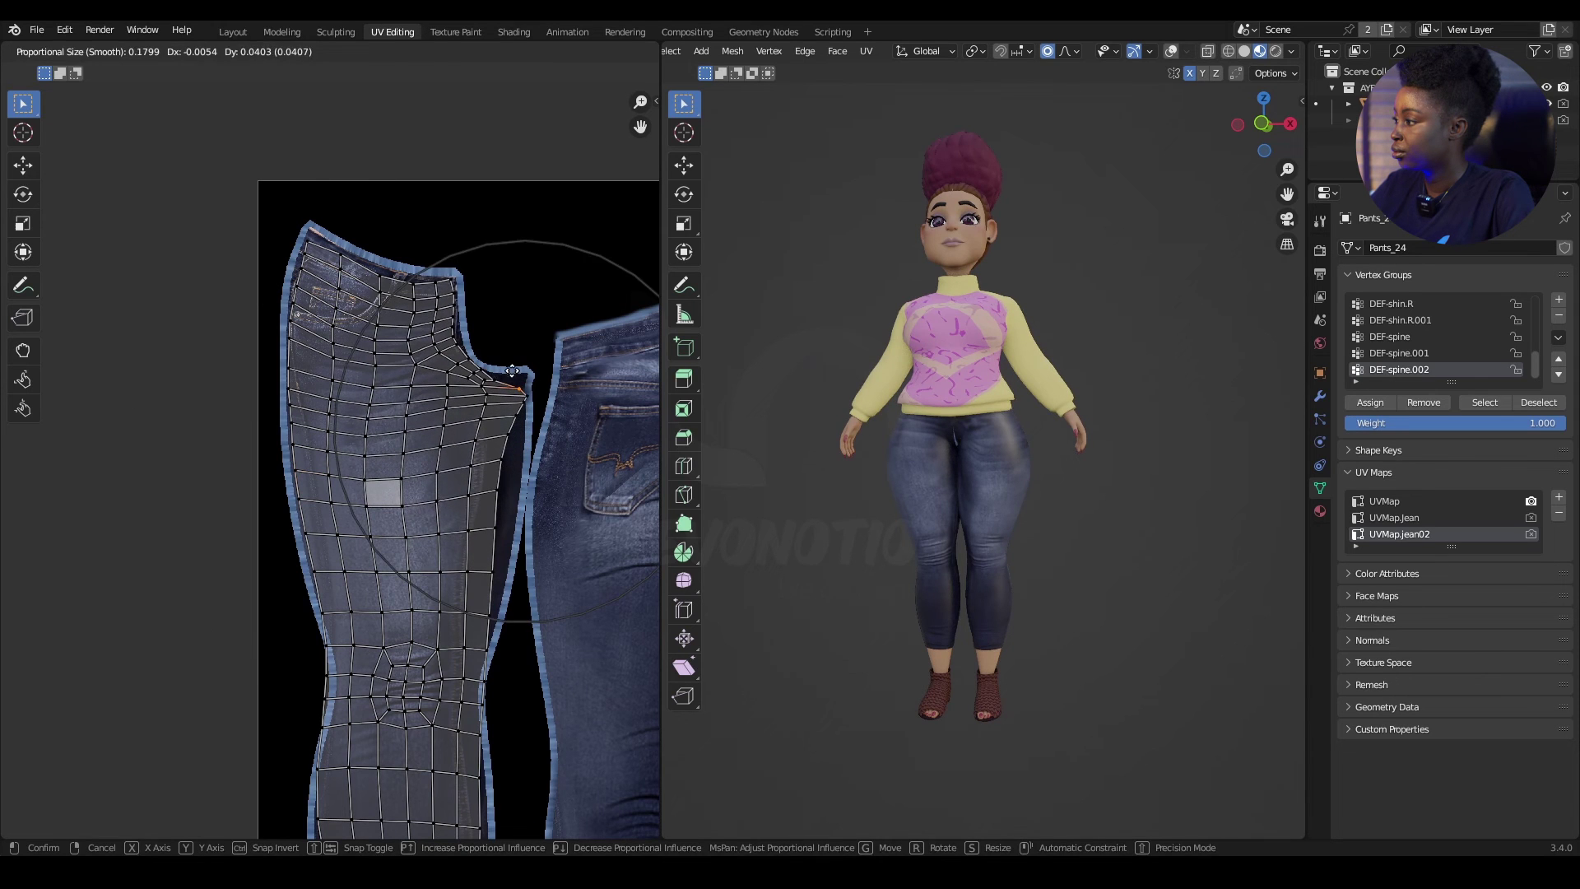
click(507, 480)
key(g)
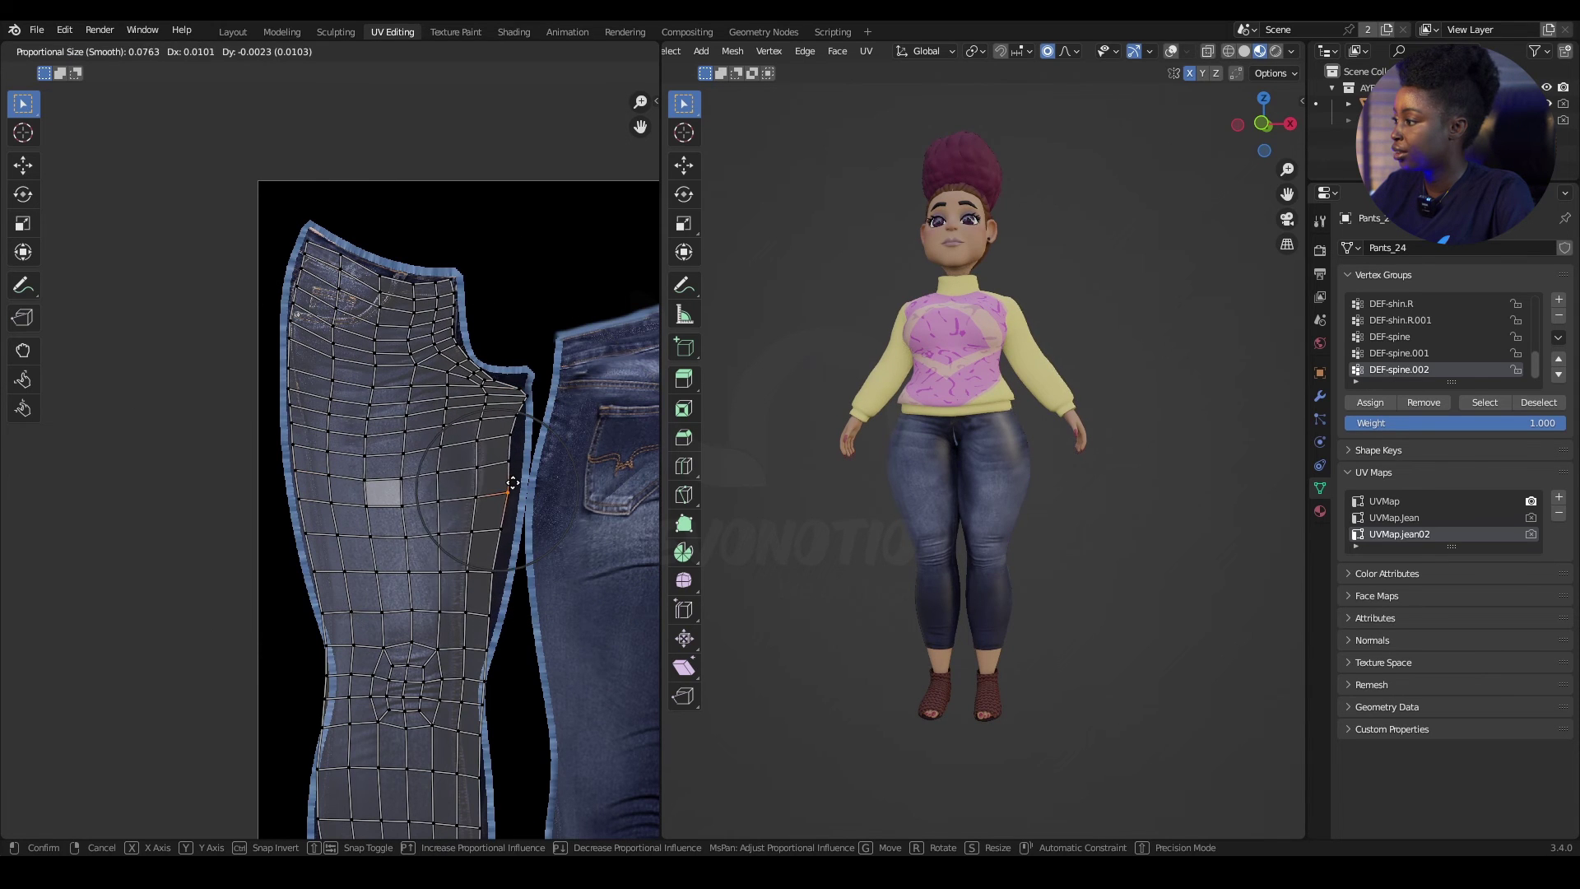
scroll(516, 483, down, 4)
click(521, 483)
Refine the island's crotch vertices with a small proportional size so they follow the jean piece's crotch corner
middle_drag(533, 385, 518, 453)
click(504, 456)
key(g)
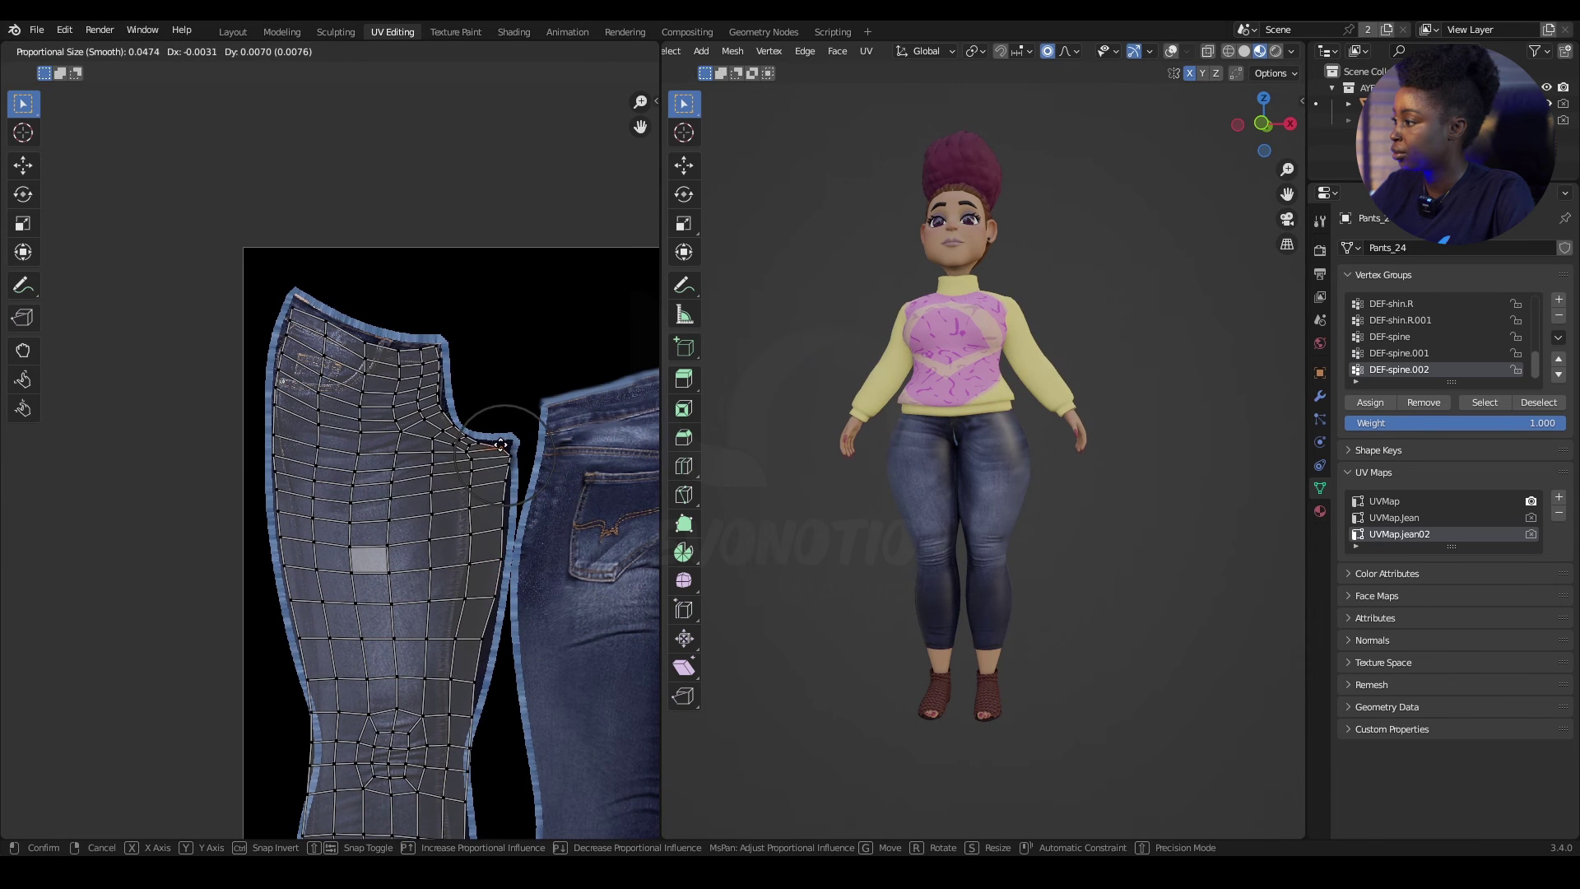
click(501, 445)
key(g)
click(516, 459)
scroll(494, 427, down, 2)
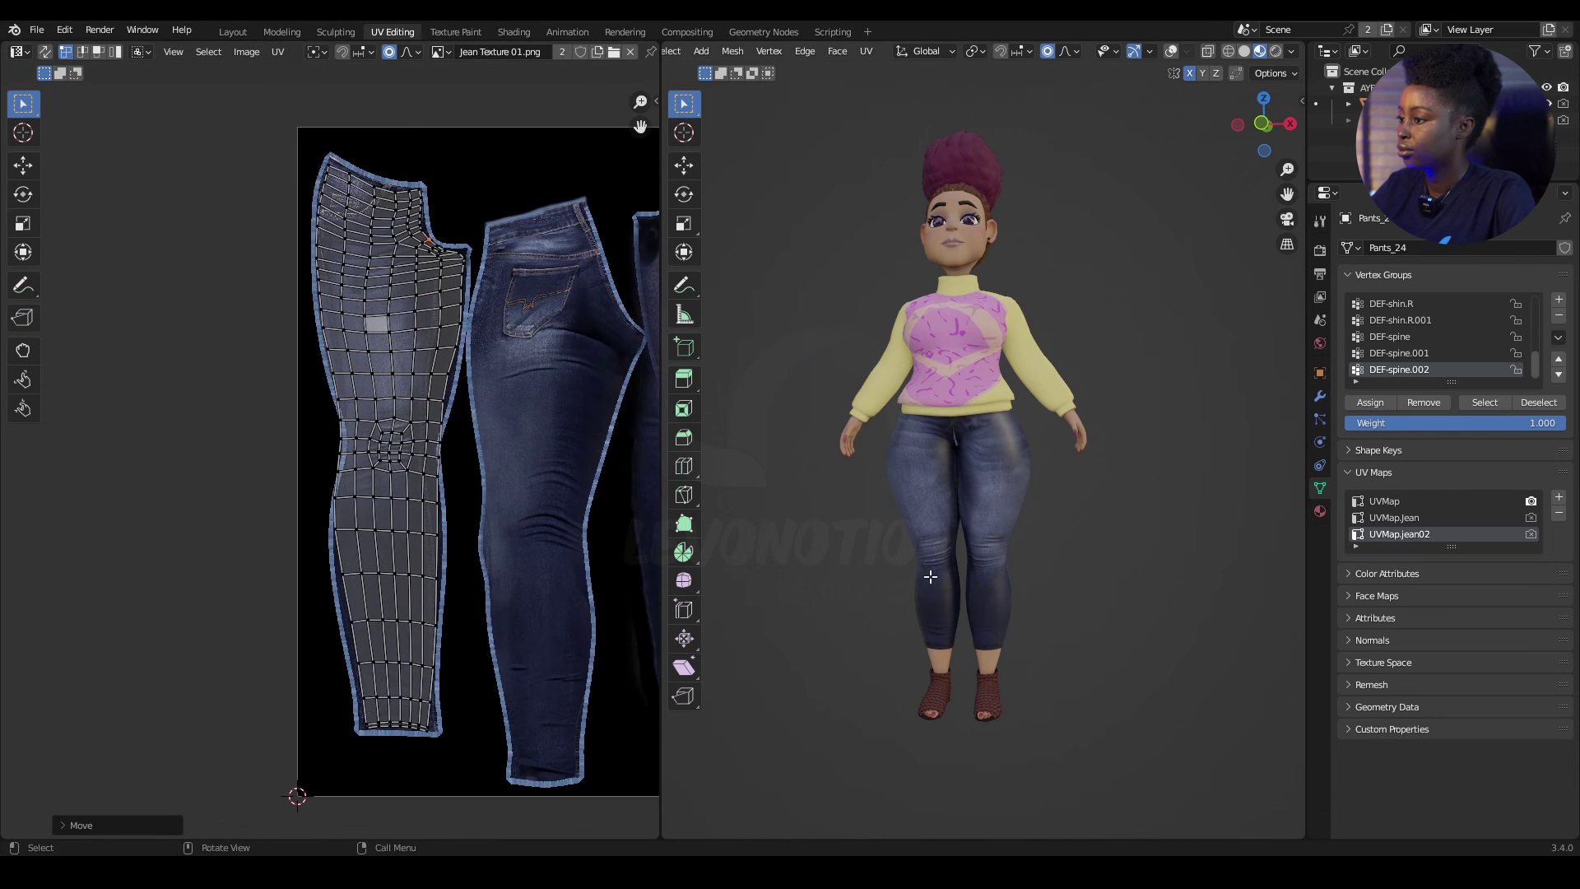
Move the vertex inside the island's upper thigh closer to the crotch curve
click(397, 272)
key(g)
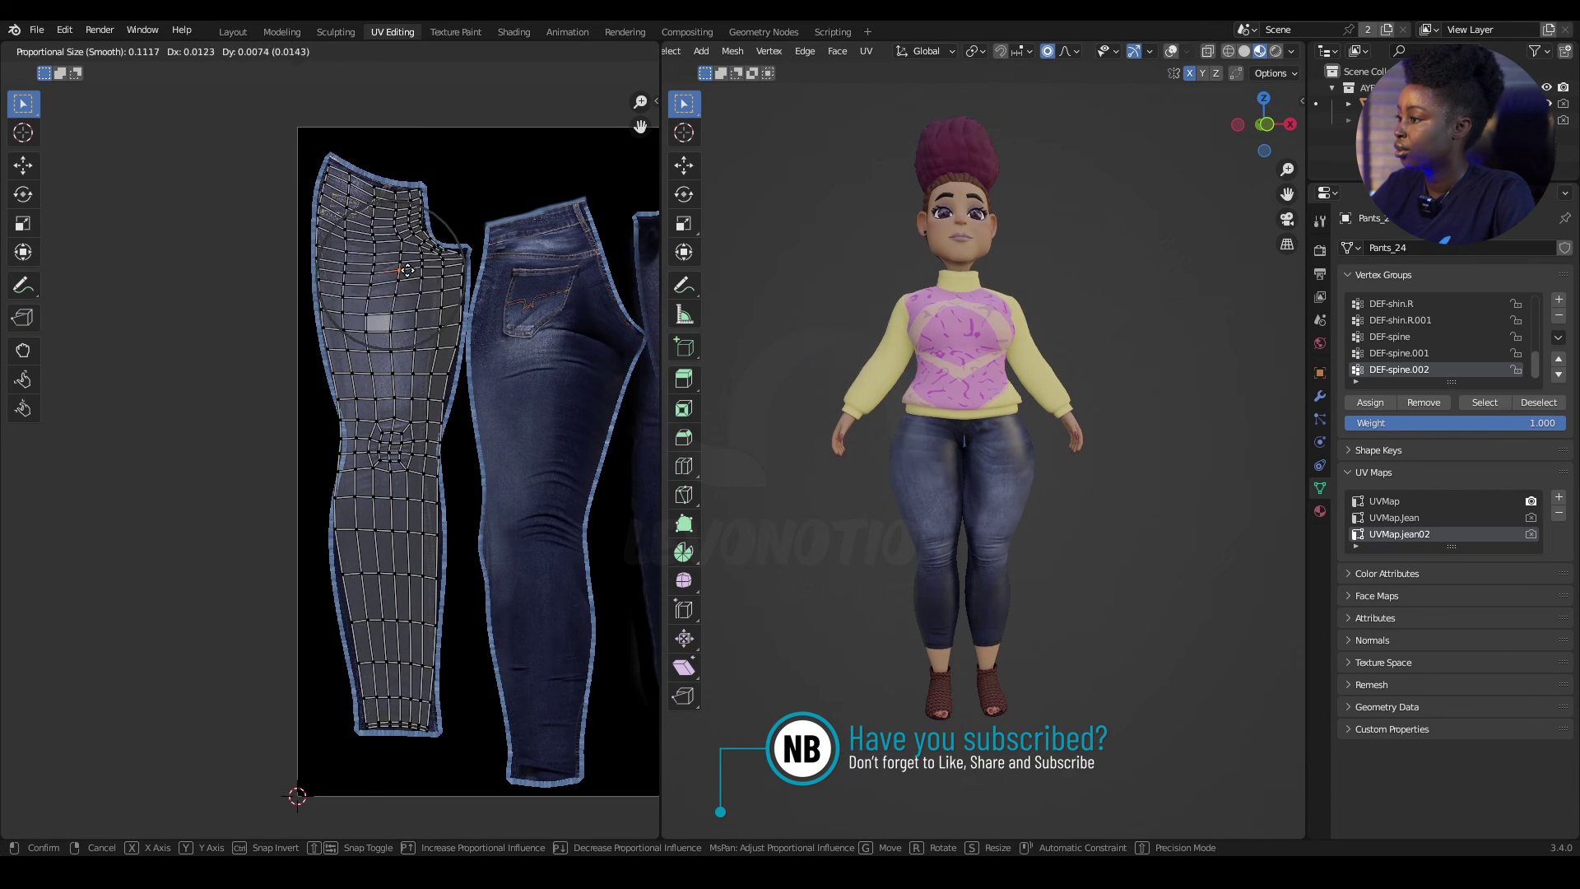
click(401, 263)
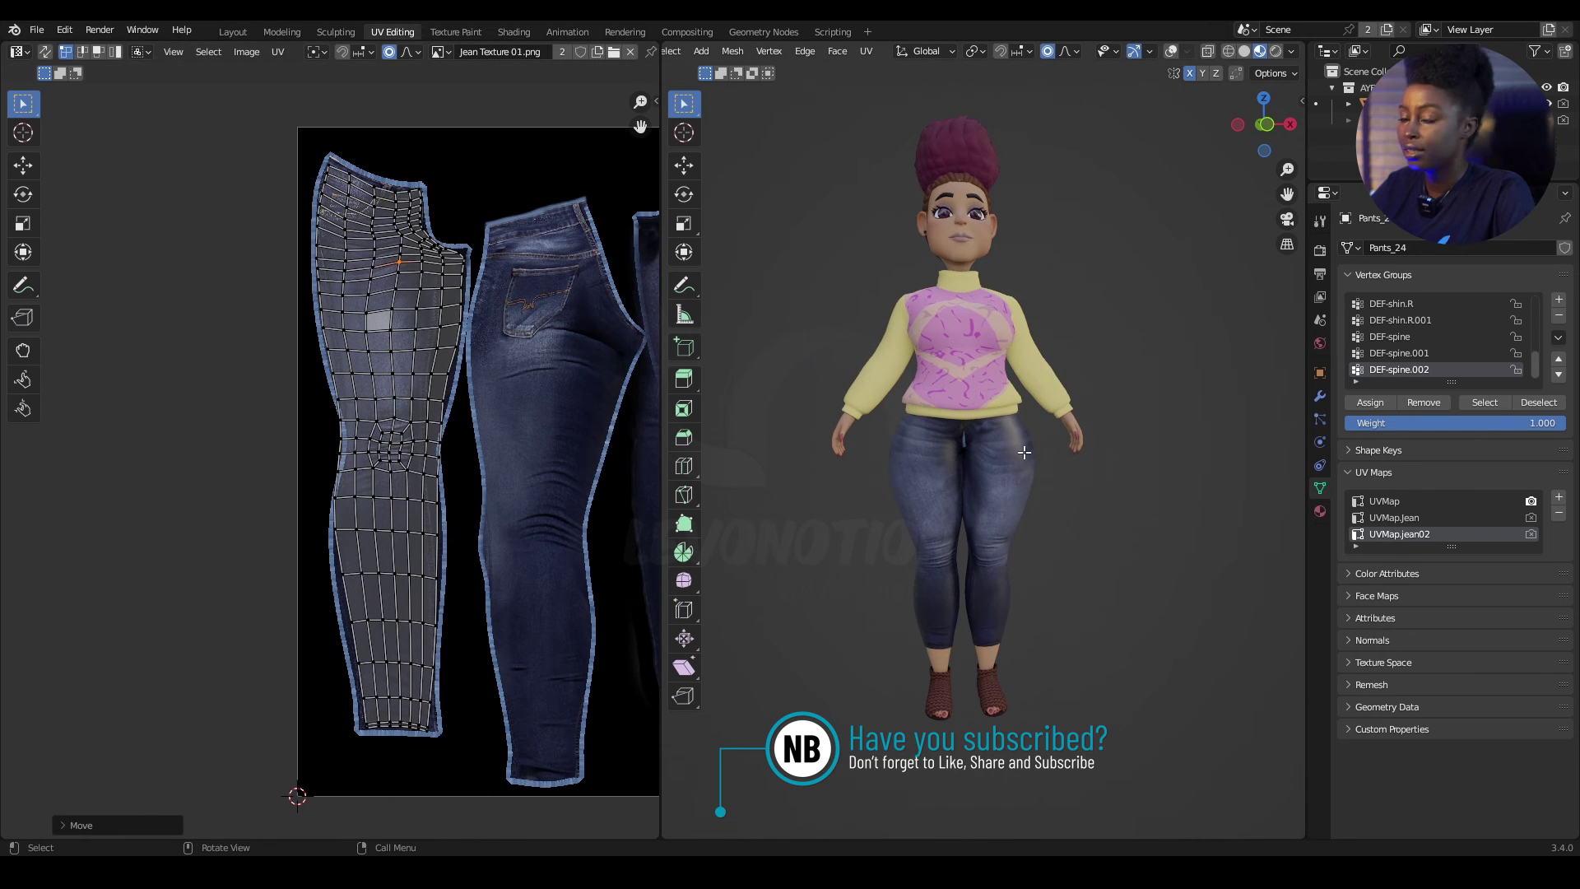
Nudge the island's inner thigh, crotch curve and waistline vertices to match the jean piece's outline
scroll(466, 278, up, 1)
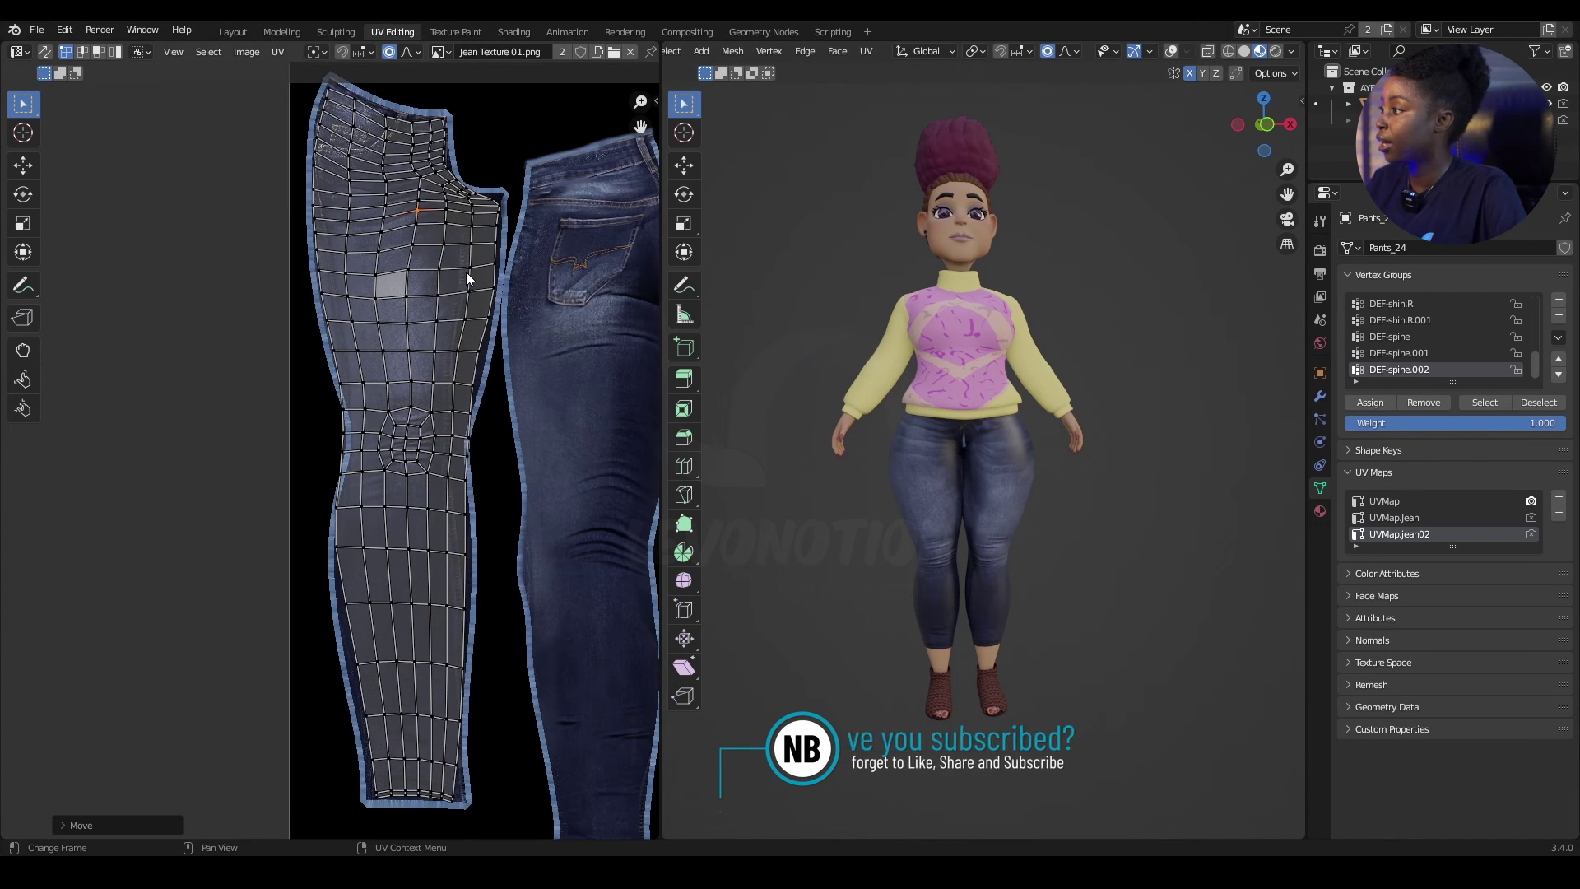
scroll(466, 278, up, 2)
click(436, 270)
key(g)
click(438, 270)
key(g)
click(403, 207)
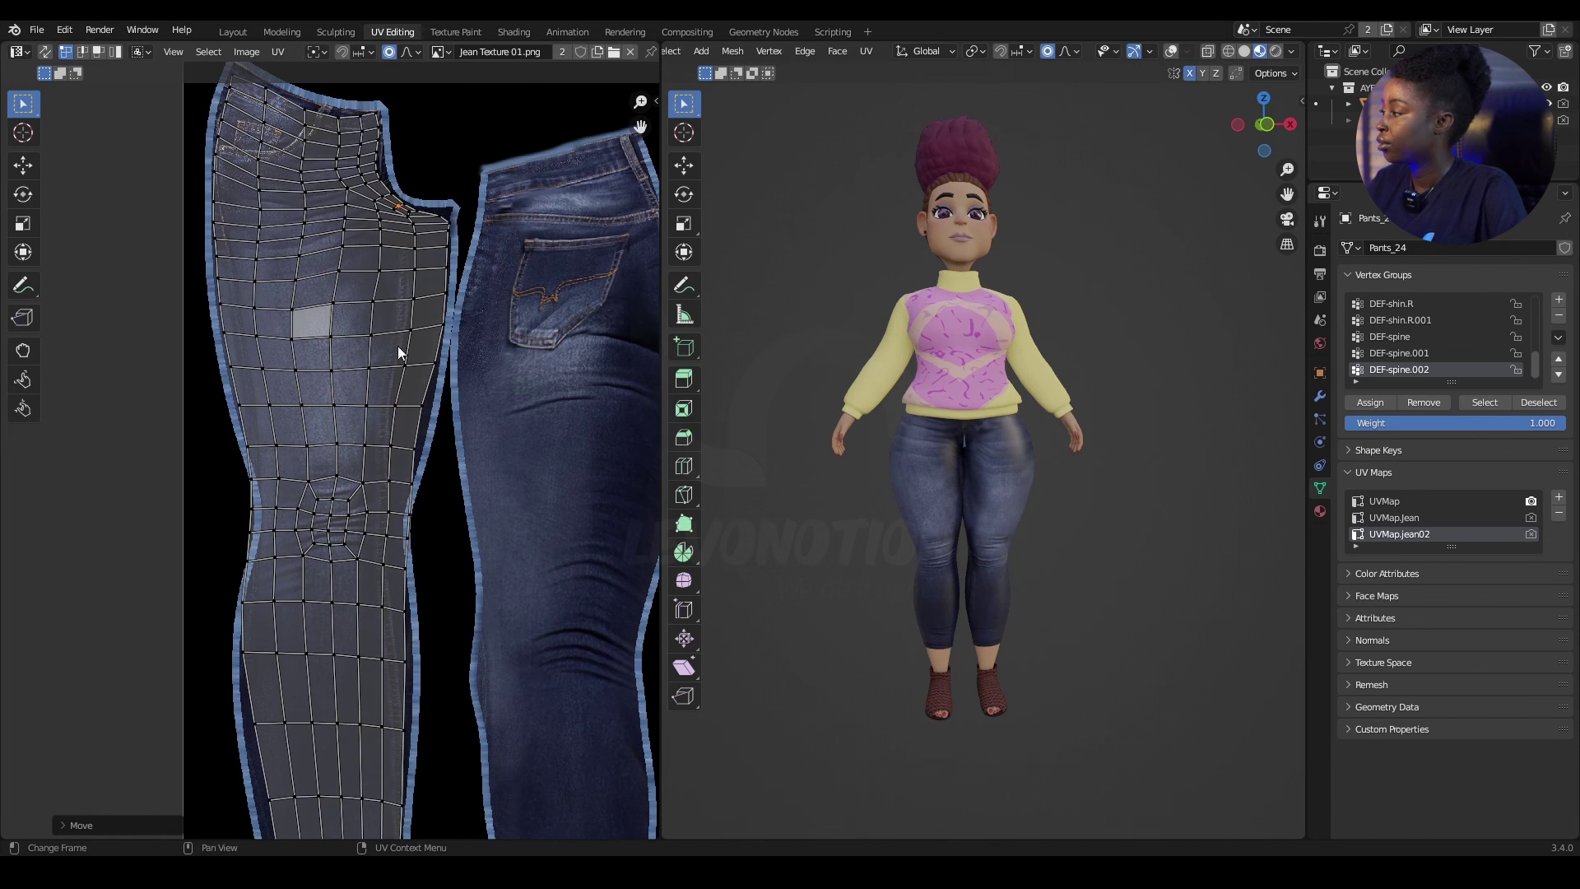
key(g)
click(310, 96)
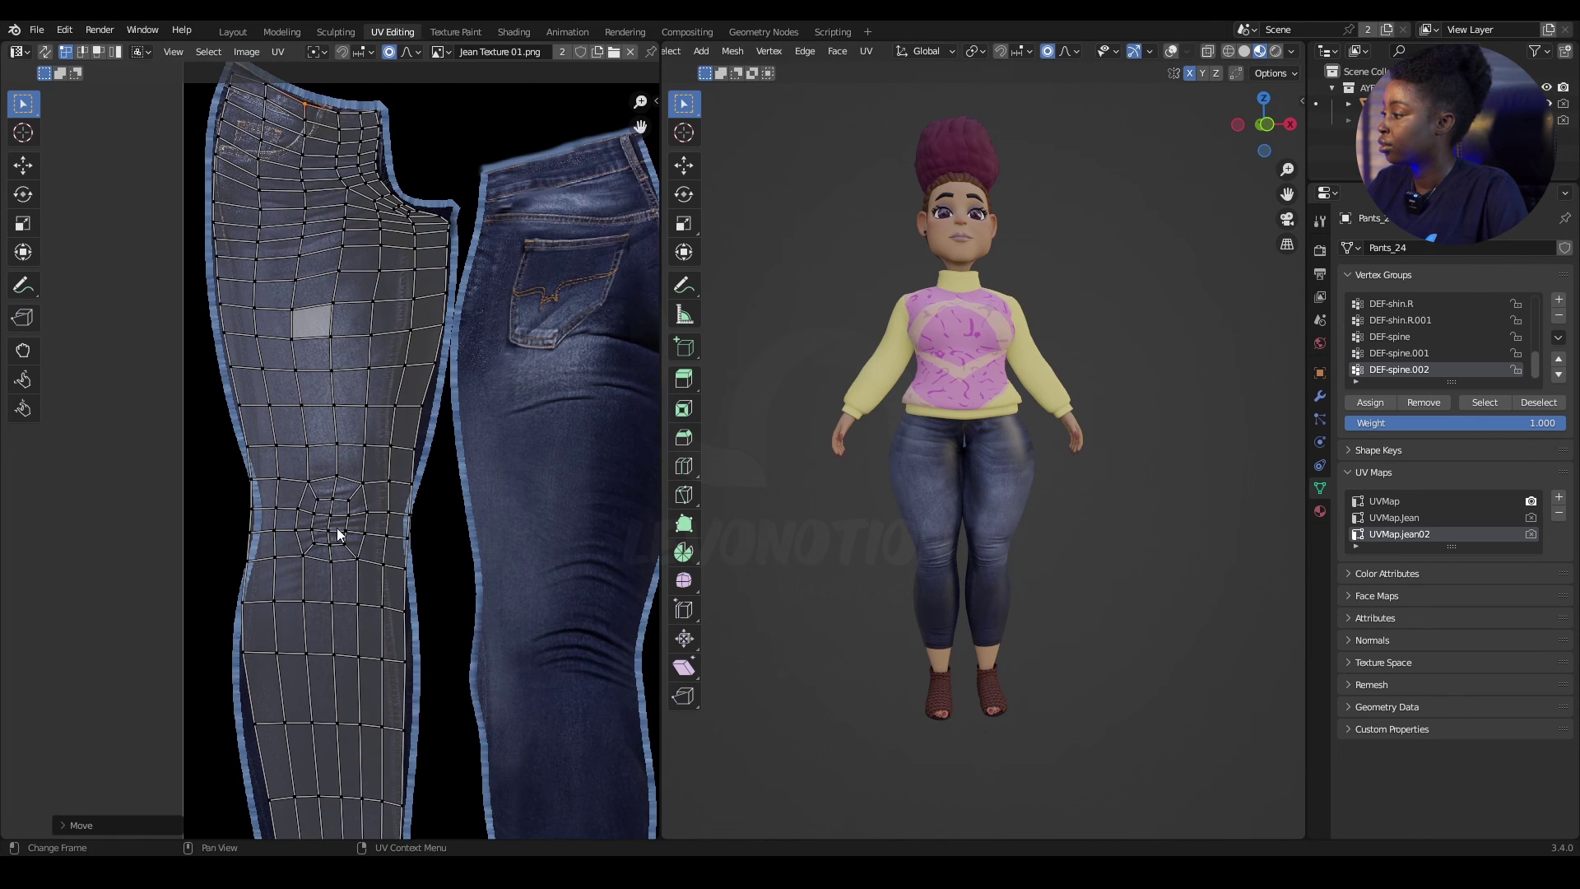
Move the island's inner knee vertex inward so it sits within the jean piece's inner edge
middle_drag(335, 532, 342, 344)
click(415, 328)
key(g)
click(392, 323)
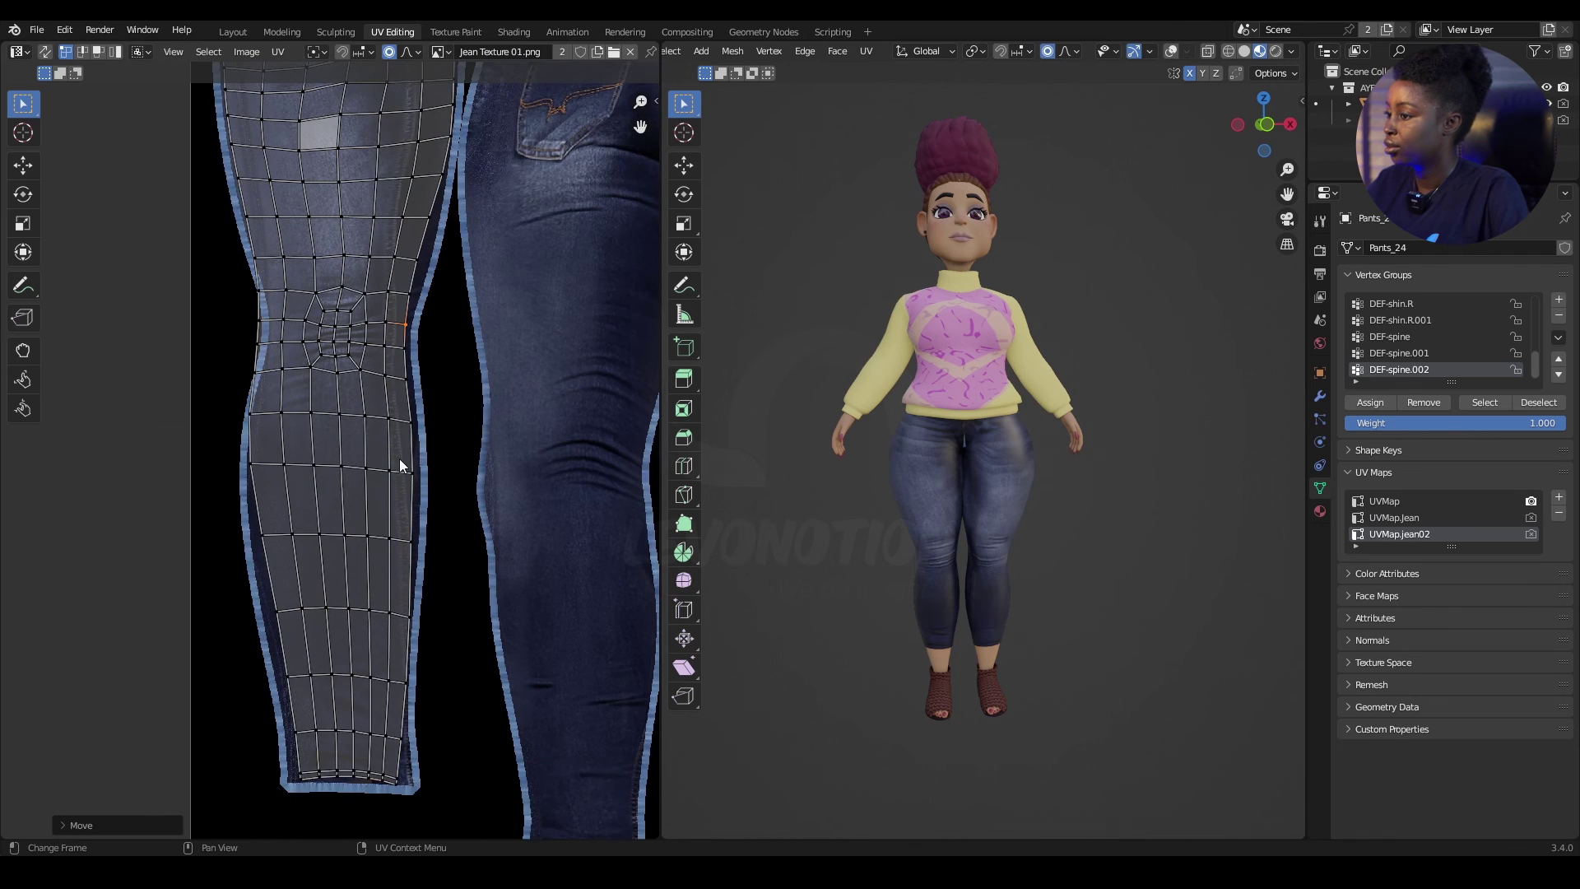
Move the island's two hem corners and the inner-edge vertex just above the hem to fit the jean piece's bottom outline
middle_drag(393, 500, 391, 368)
click(392, 652)
key(g)
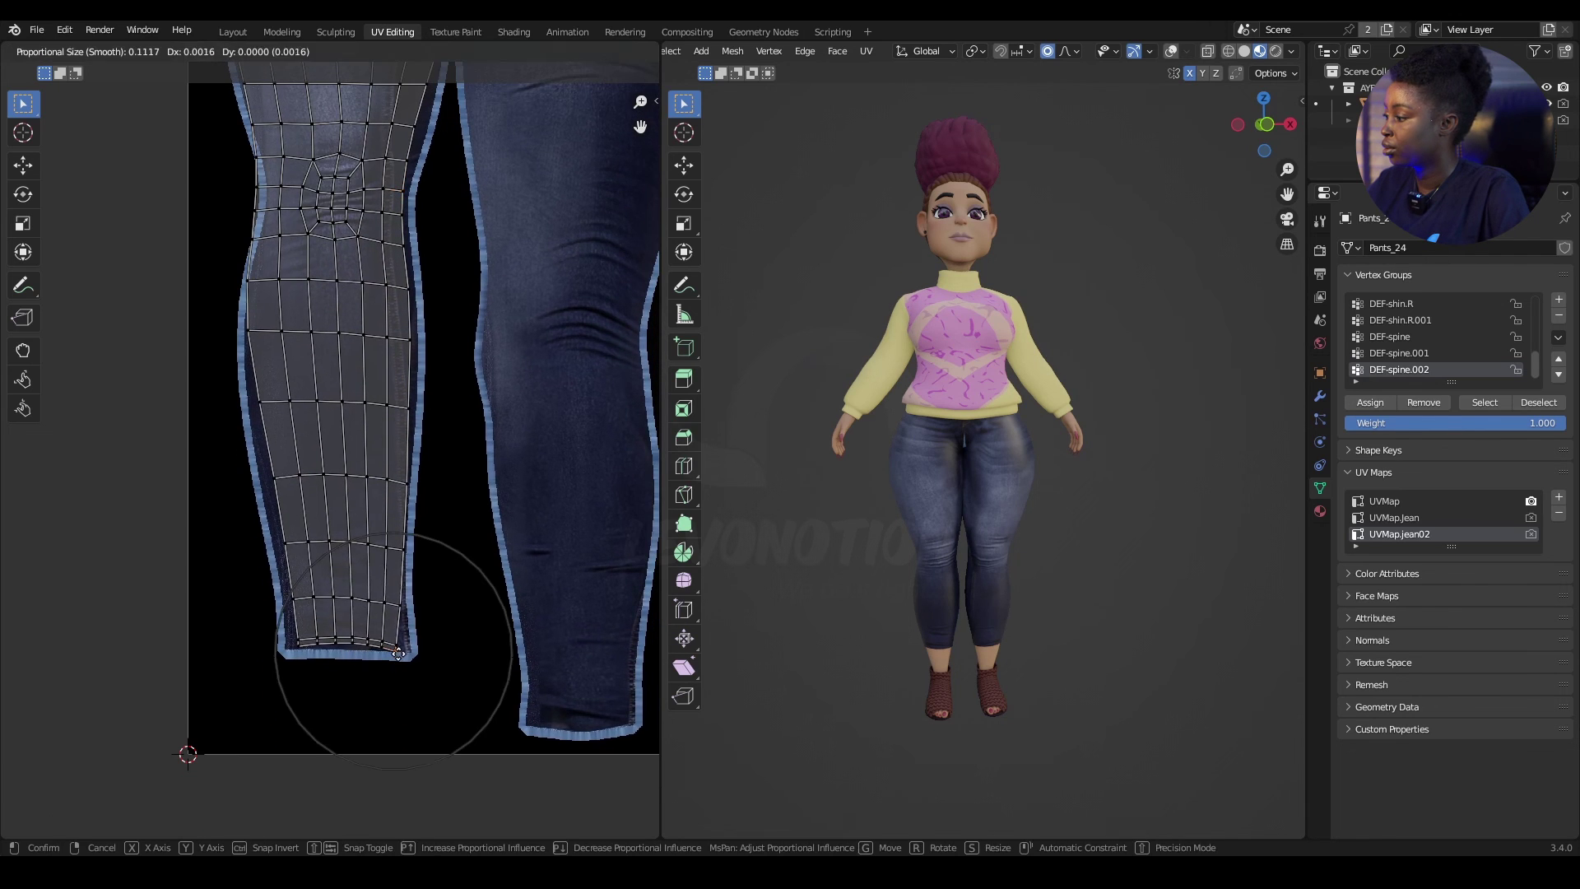
click(402, 648)
click(409, 604)
key(g)
click(405, 606)
click(304, 642)
key(g)
scroll(293, 642, down, 1)
click(292, 642)
Move the outer-edge vertices along the island's lower shin outward to the jean piece's outer edge
click(290, 531)
key(g)
click(280, 532)
click(287, 598)
key(g)
click(287, 598)
click(280, 476)
key(g)
click(273, 476)
Adjust the island's outer calf vertices up to just below the knee so they follow the jean piece's outline
click(258, 400)
key(g)
click(257, 402)
click(247, 270)
key(g)
scroll(252, 270, down, 3)
scroll(252, 269, up, 2)
click(252, 269)
Nudge the outer and inner thigh vertices above the knee to align the island with the jean piece's edges
middle_drag(273, 186, 274, 484)
click(277, 321)
key(g)
click(289, 321)
click(425, 421)
key(g)
click(435, 425)
Select the linked pants mesh and adjust the front island's crotch vertices to follow the front jean piece's crotch curve
middle_drag(433, 426, 446, 589)
middle_drag(1004, 537, 992, 518)
key(alt+a)
key(l)
middle_drag(431, 447, 265, 537)
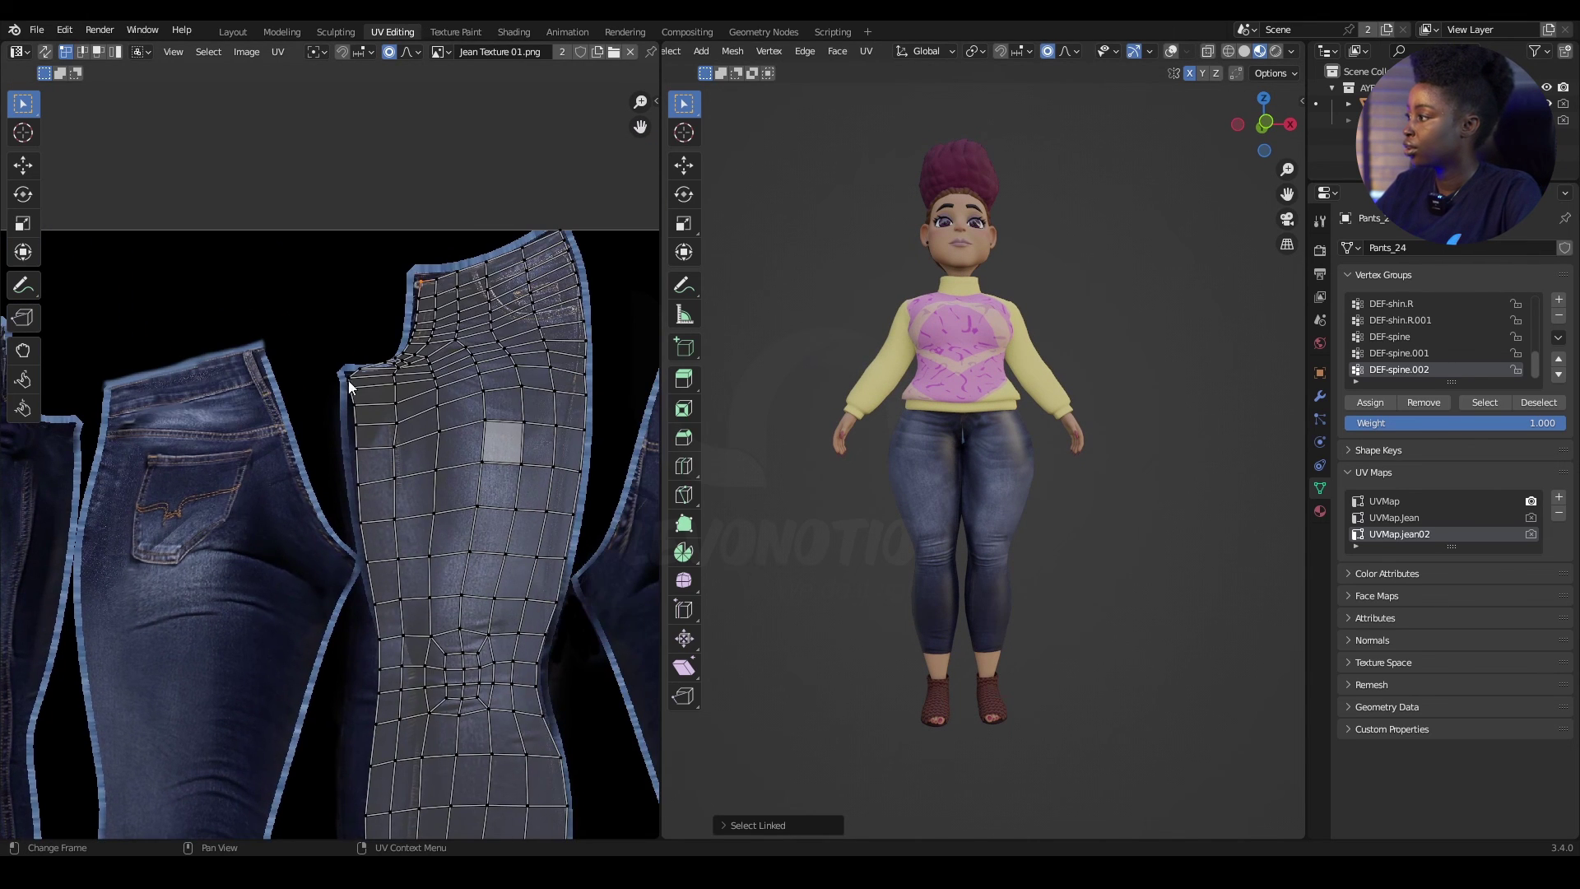
key(g)
click(394, 385)
scroll(1118, 430, down, 2)
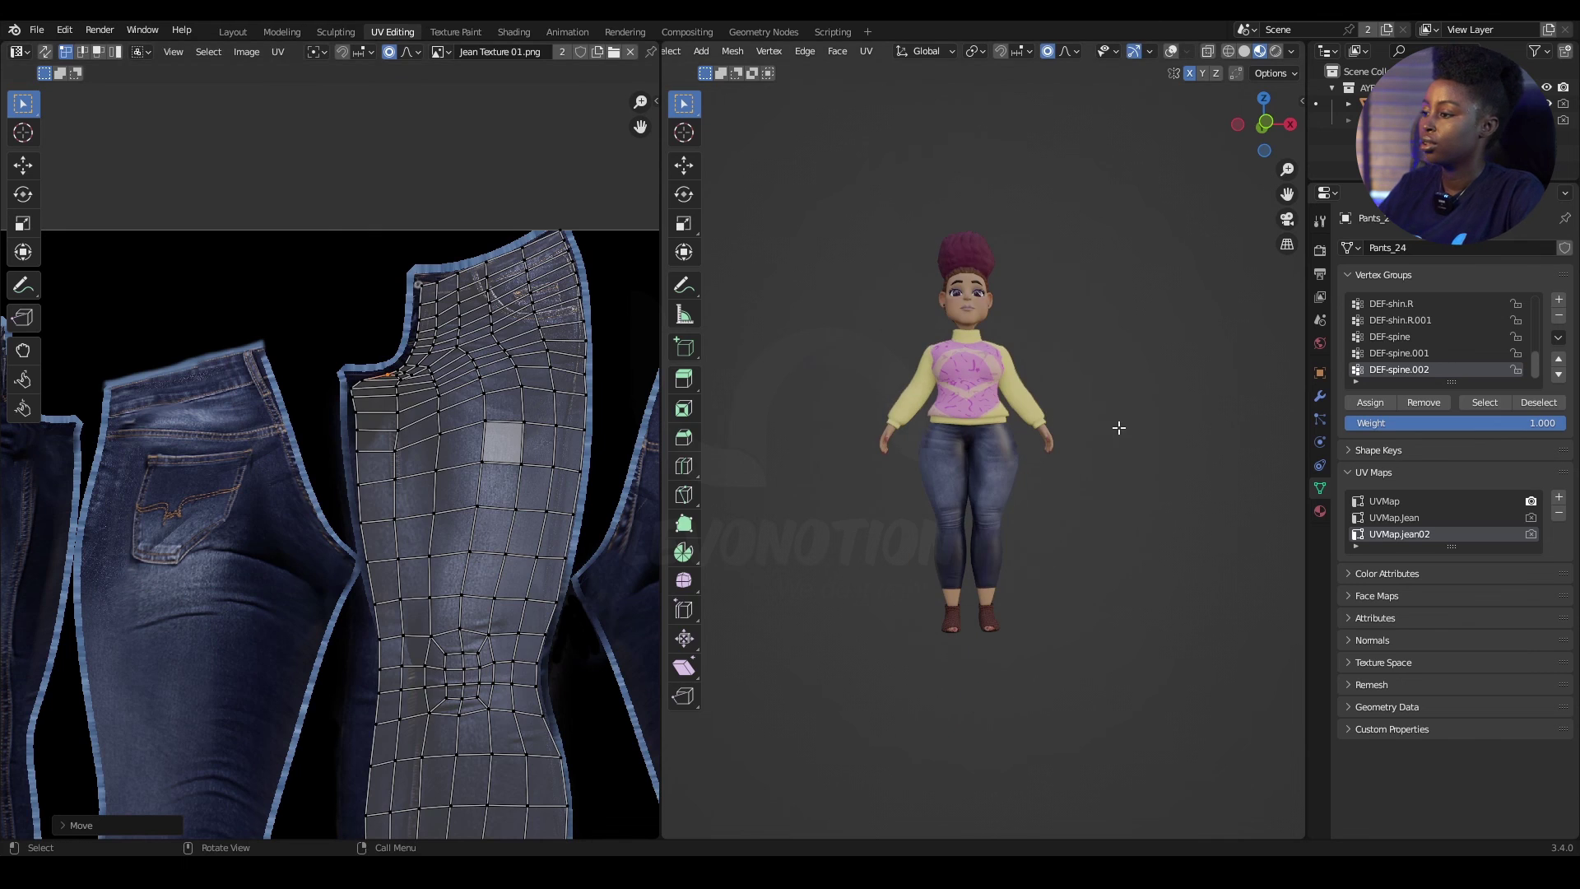
Leave mesh editing, assign the Finished Jean material to the pants, and view the character from behind
key(Tab)
mouse_move(1095, 544)
middle_down()
mouse_move(724, 533)
mouse_move(1162, 556)
mouse_move(1071, 556)
middle_up()
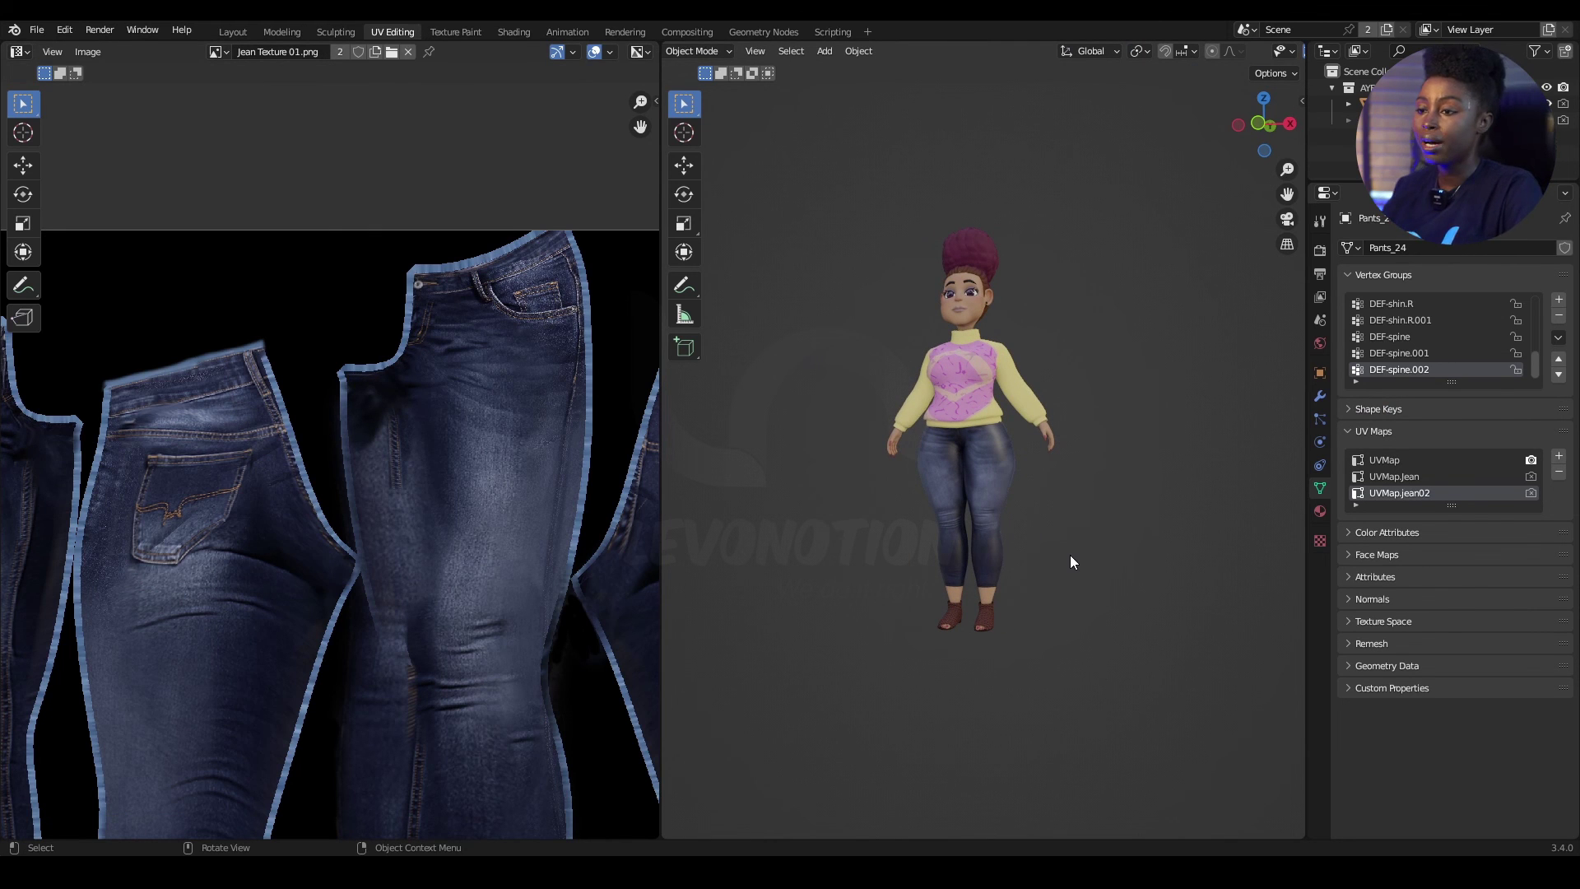
click(1319, 508)
click(1320, 488)
click(1321, 511)
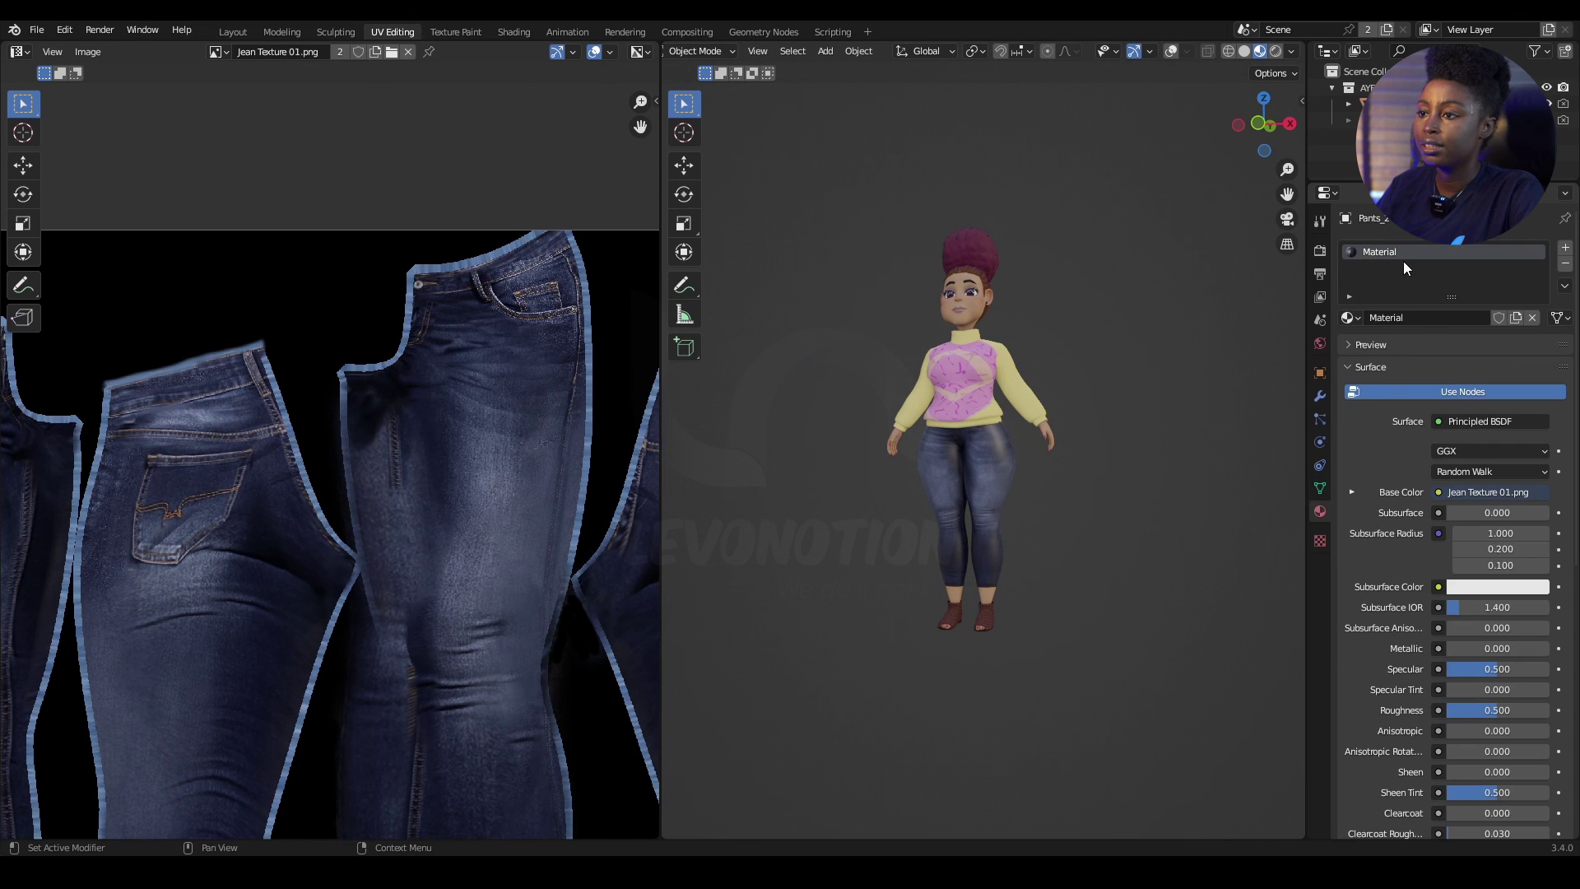
click(1350, 317)
text(j)
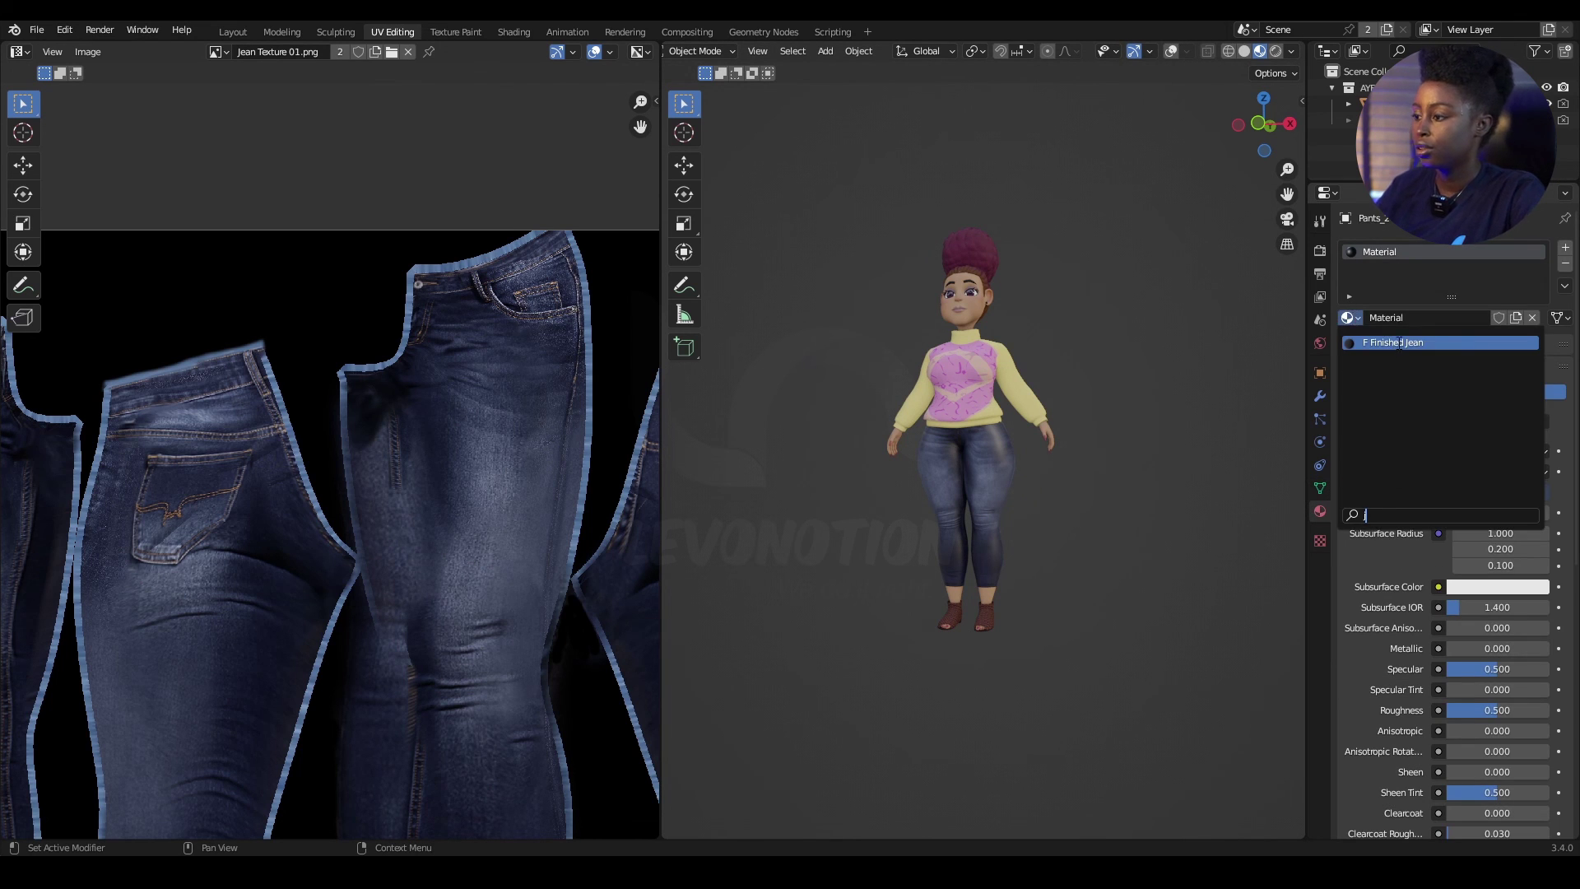
click(1399, 344)
middle_drag(920, 571, 699, 564)
scroll(912, 605, up, 3)
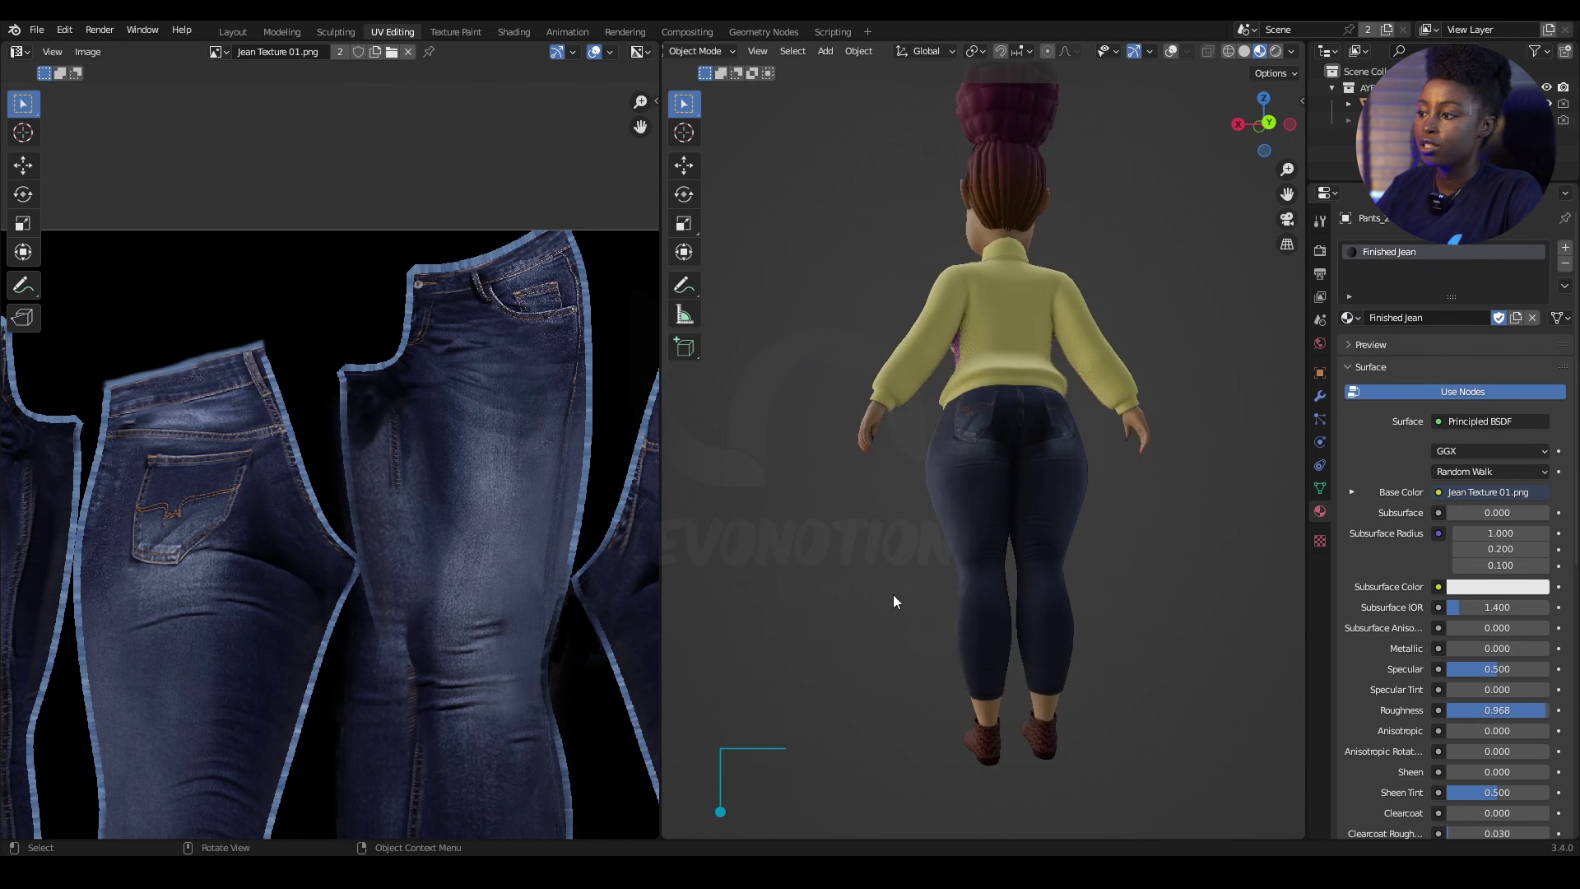